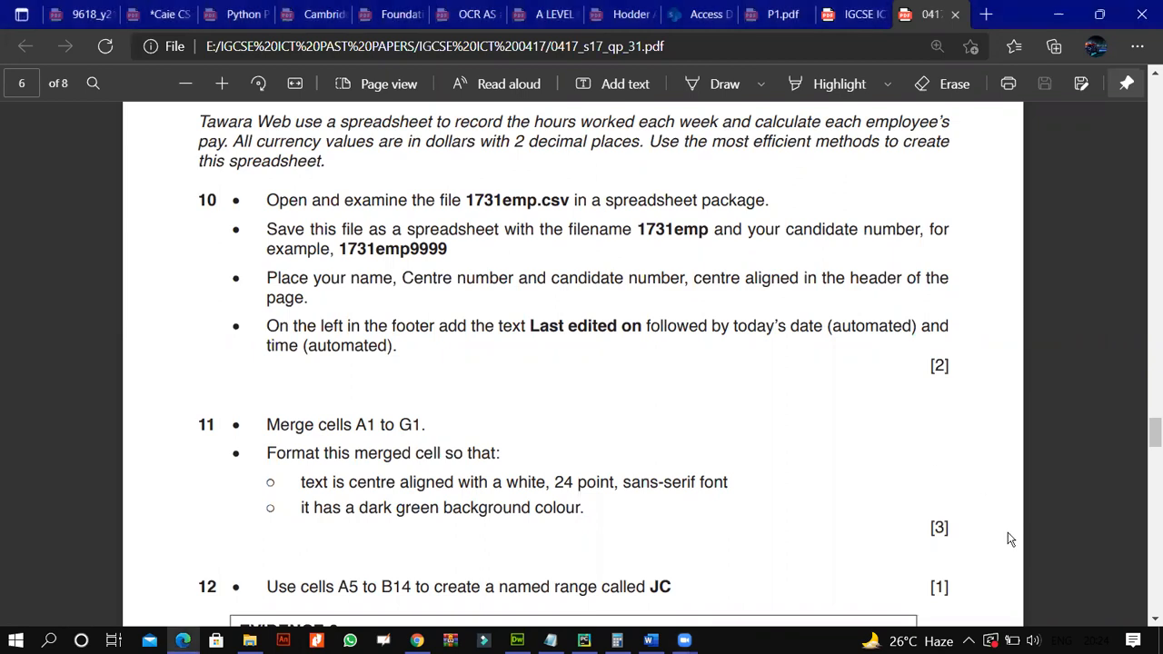
# Copy the archive 0417_s17_sf_32 from the IGCSE ICT 0417 folder to the Desktop.
pyautogui.scroll(3, 877, 304)
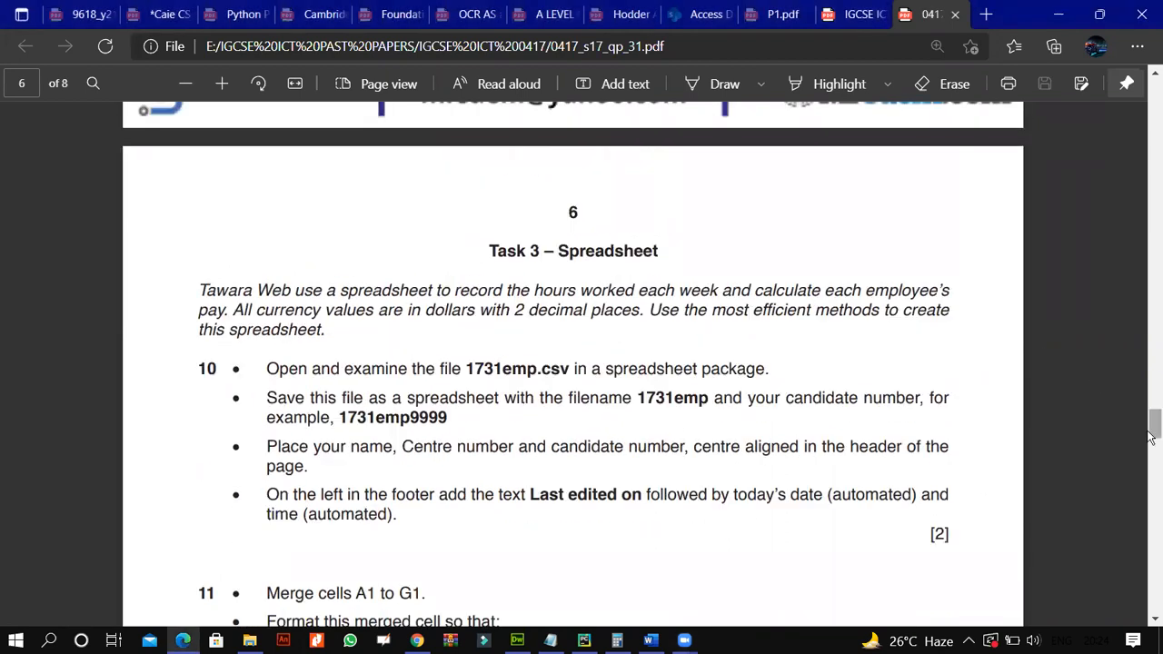
pyautogui.moveTo(1150, 431)
pyautogui.mouseDown()
pyautogui.moveTo(1150, 102)
pyautogui.moveTo(1127, 292)
pyautogui.moveTo(1150, 433)
pyautogui.mouseUp()
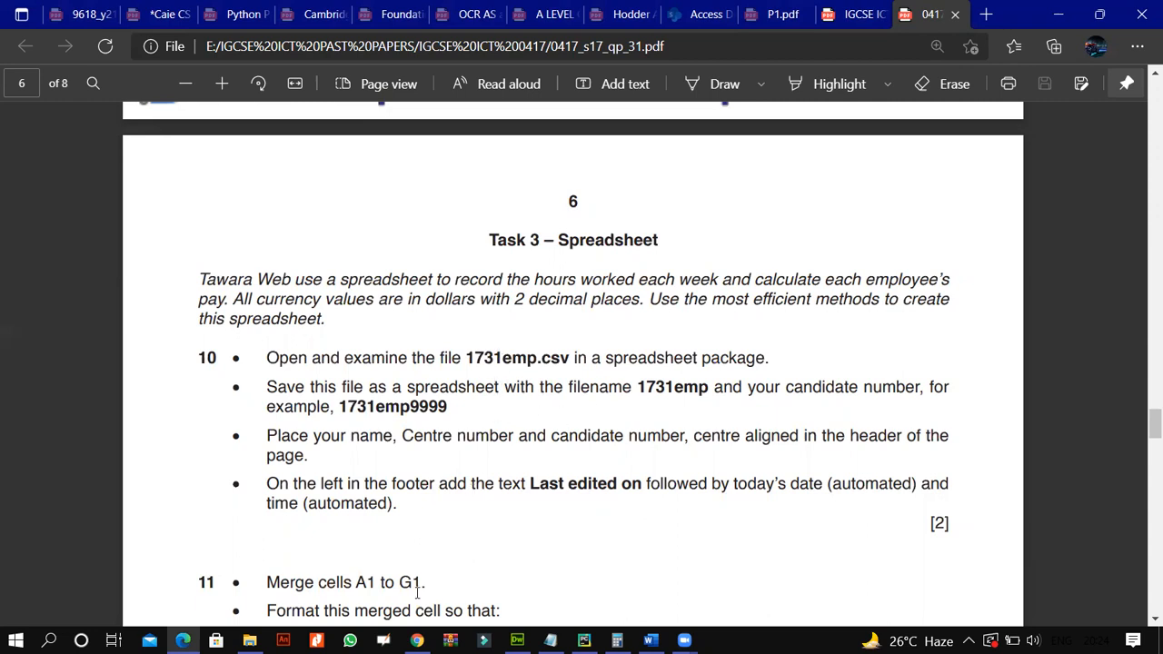
pyautogui.click(249, 641)
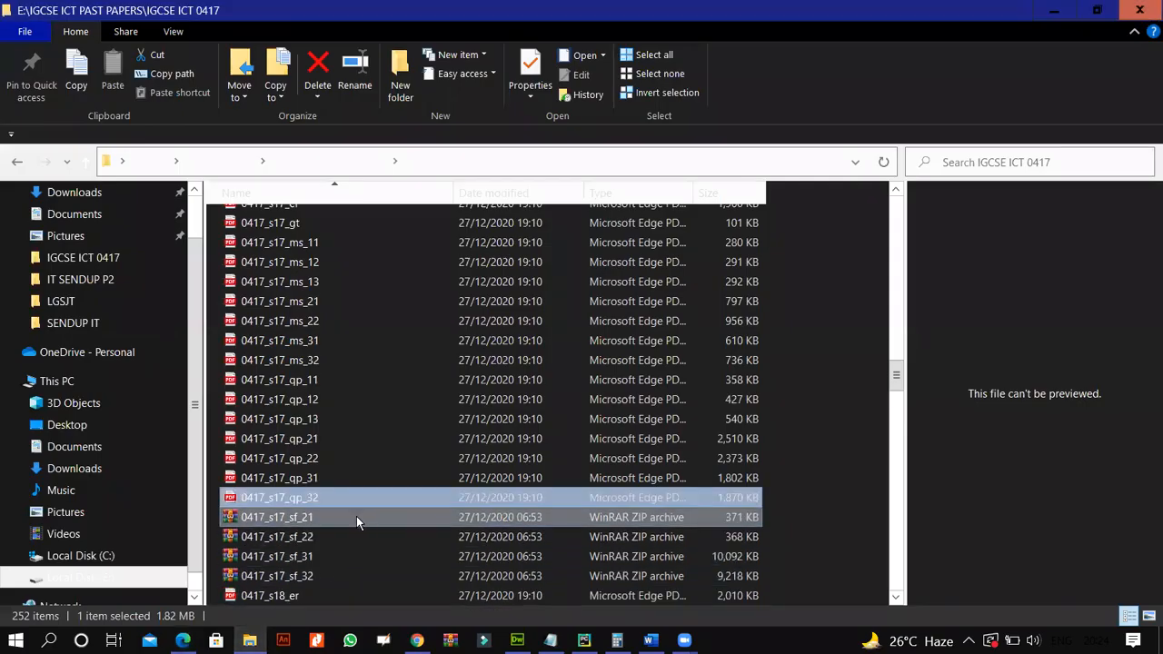
pyautogui.click(335, 576)
pyautogui.rightClick(335, 576)
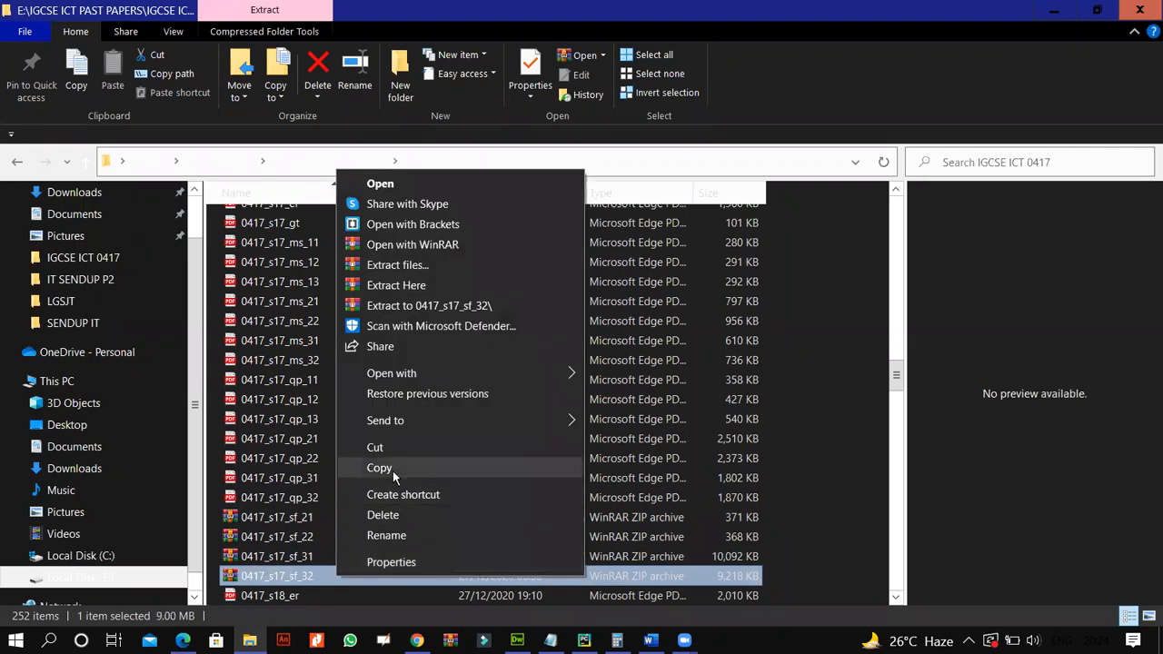
pyautogui.click(393, 470)
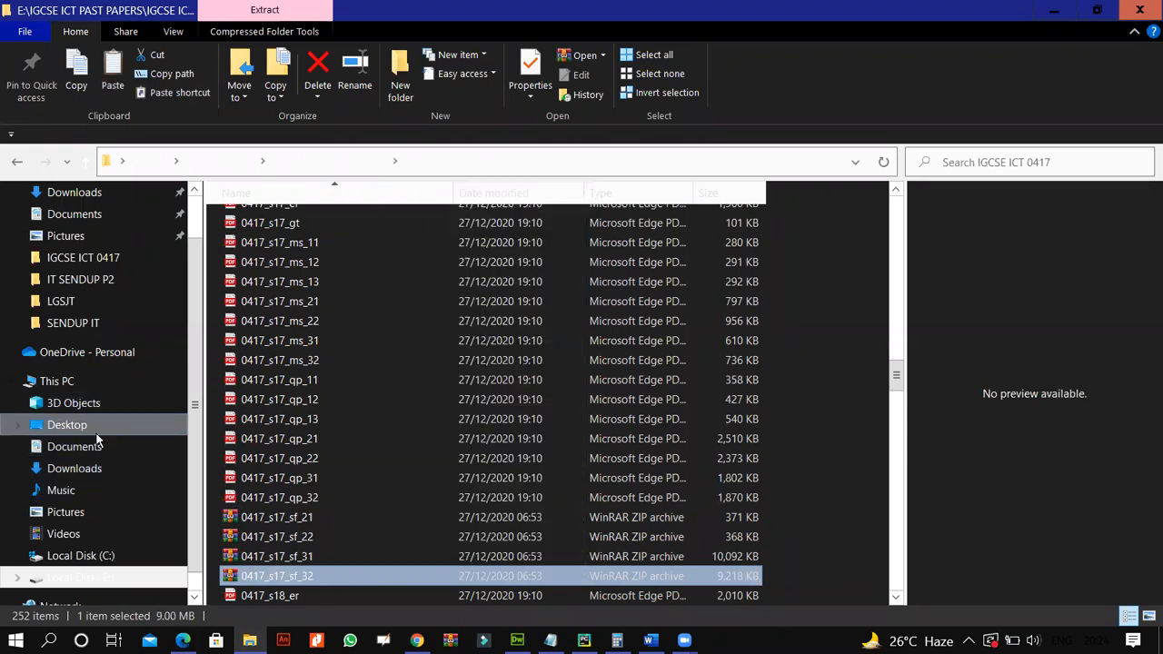
pyautogui.click(96, 435)
pyautogui.scroll(-3, 766, 536)
pyautogui.rightClick(798, 547)
pyautogui.click(853, 399)
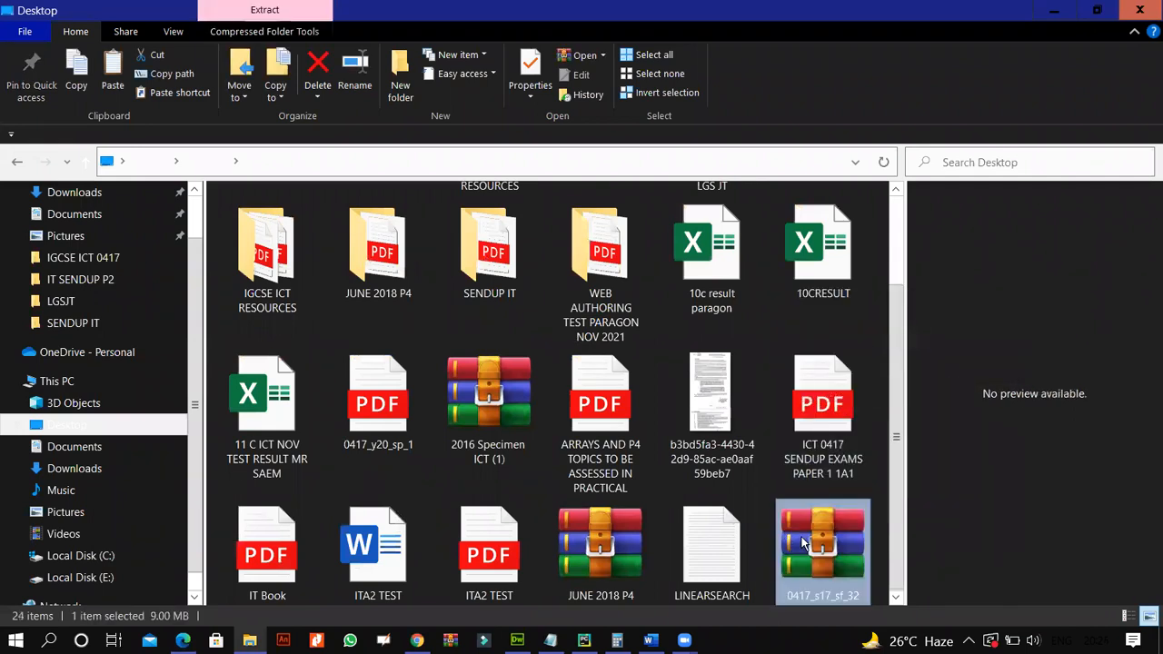
# Extract the 0417_s17_sf_32 archive into its own folder and show its 06_0417_32_Confidential Source Files 2017 subfolder as medium icons.
pyautogui.rightClick(802, 543)
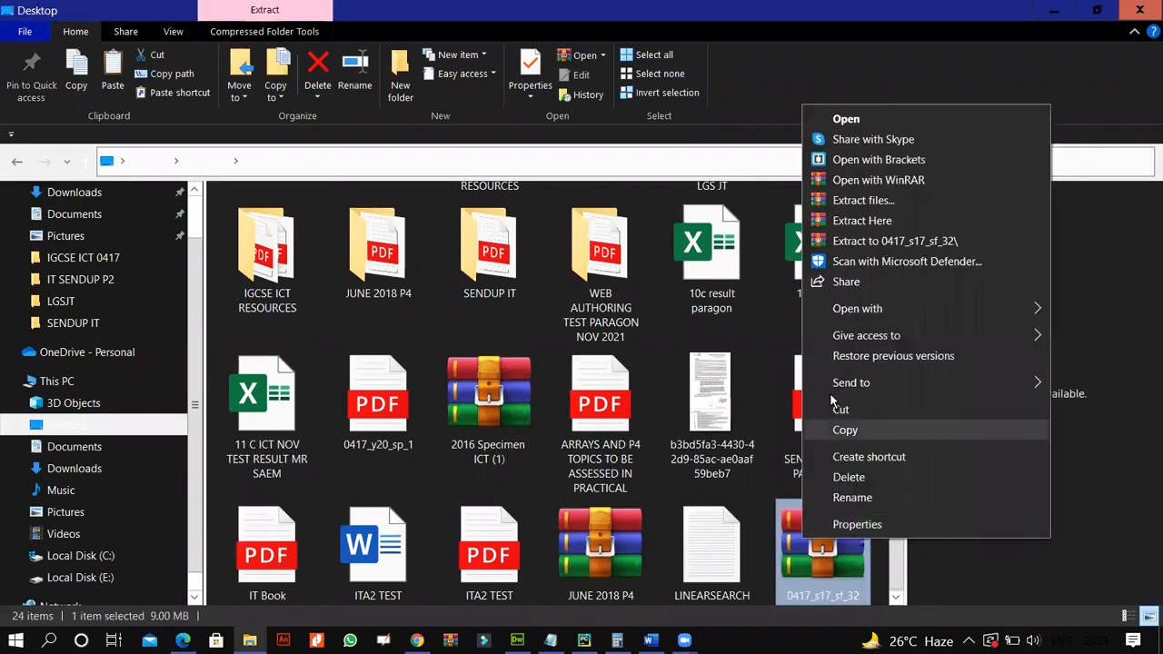
pyautogui.click(863, 238)
pyautogui.scroll(-3, 892, 435)
pyautogui.doubleClick(267, 550)
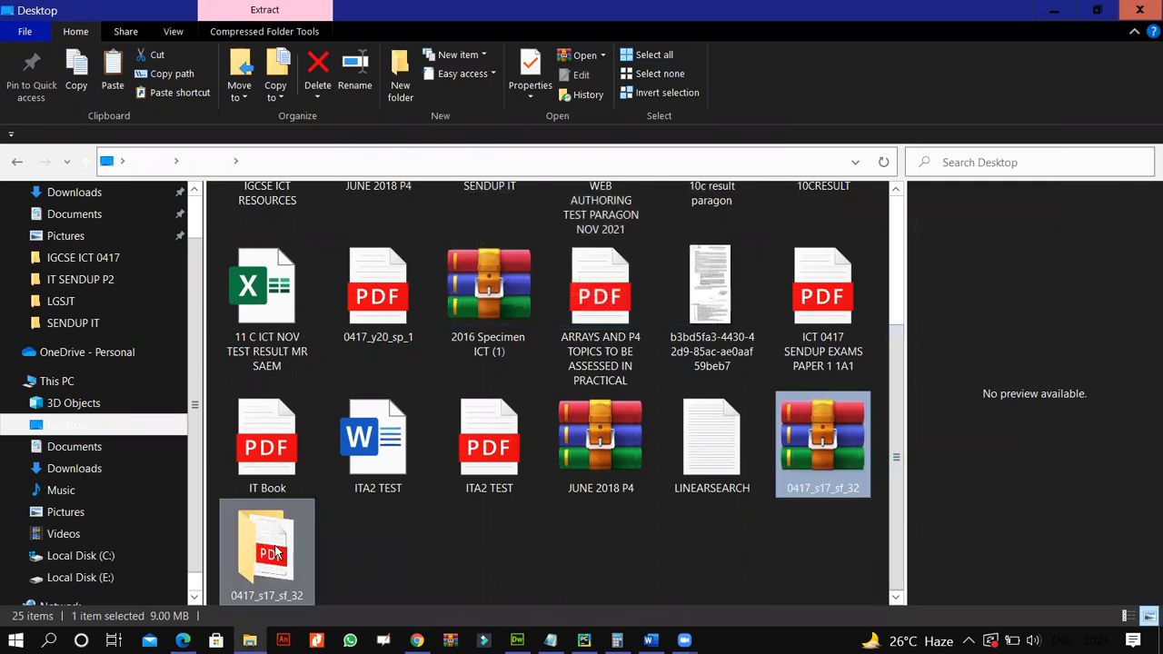
pyautogui.doubleClick(279, 219)
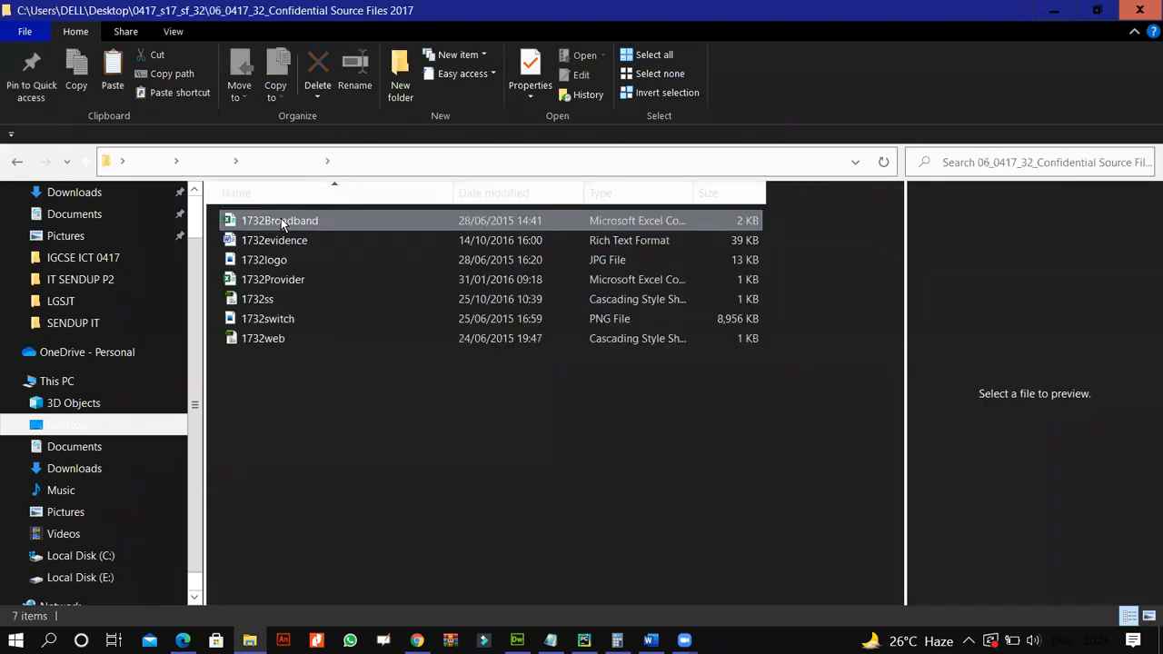
pyautogui.click(173, 32)
pyautogui.click(373, 57)
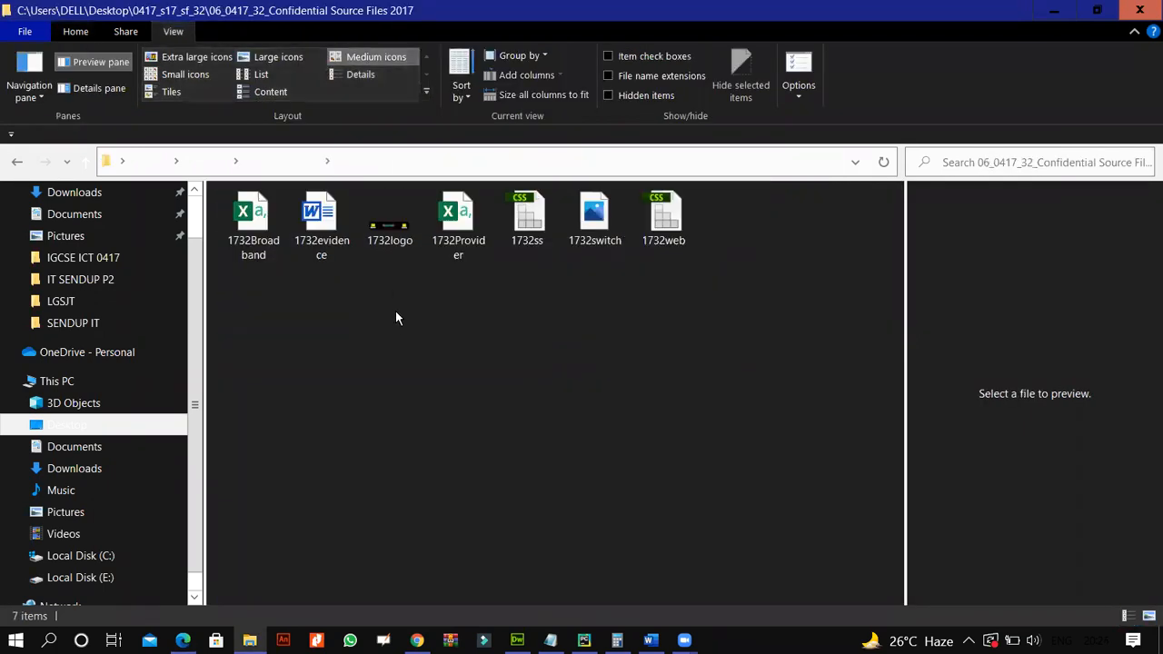
# Open the 1732Broadband and 1732Provider files in Excel.
pyautogui.doubleClick(253, 223)
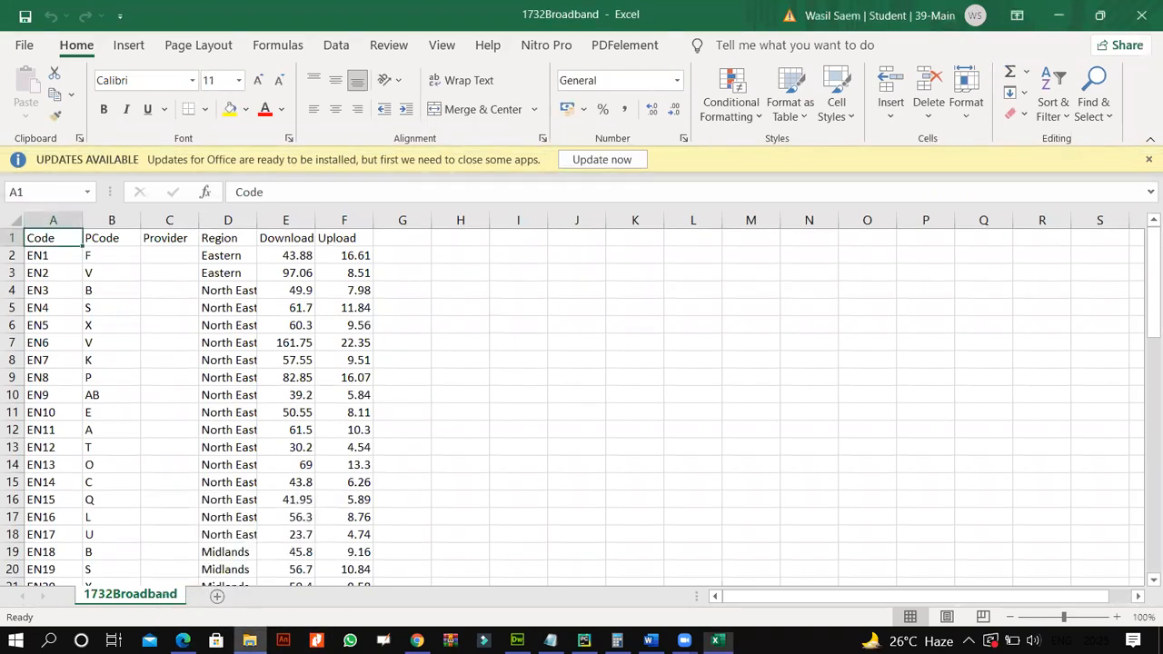
pyautogui.hotkey('alt', 'Tab')
pyautogui.click(448, 229)
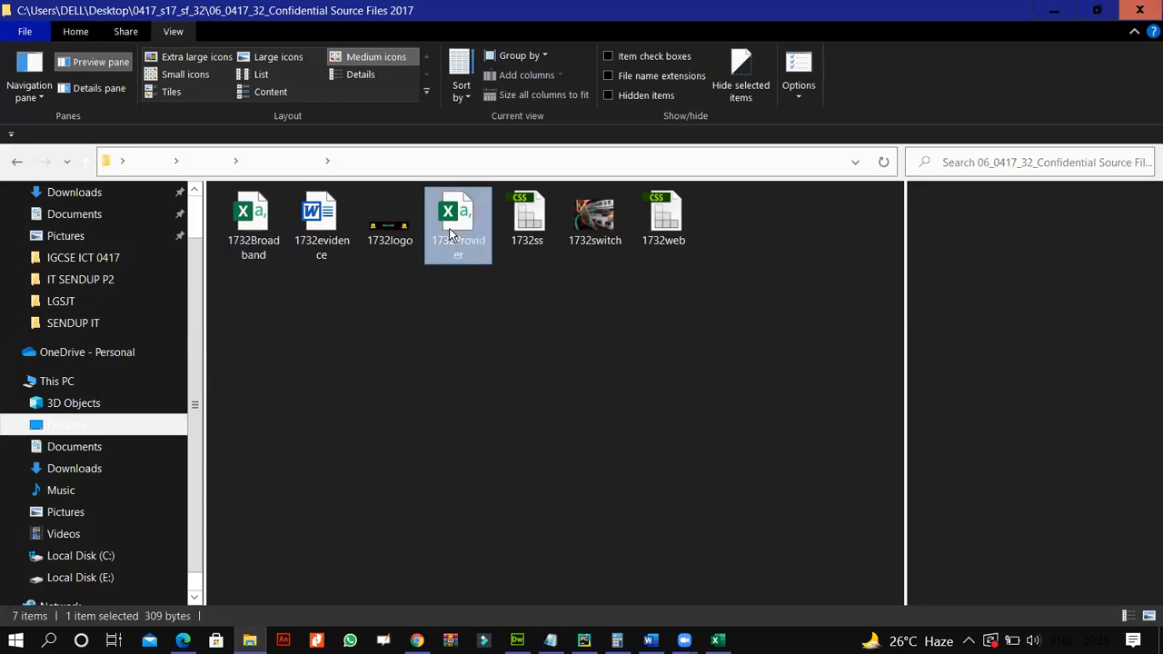
pyautogui.hotkey('alt', 'Tab')
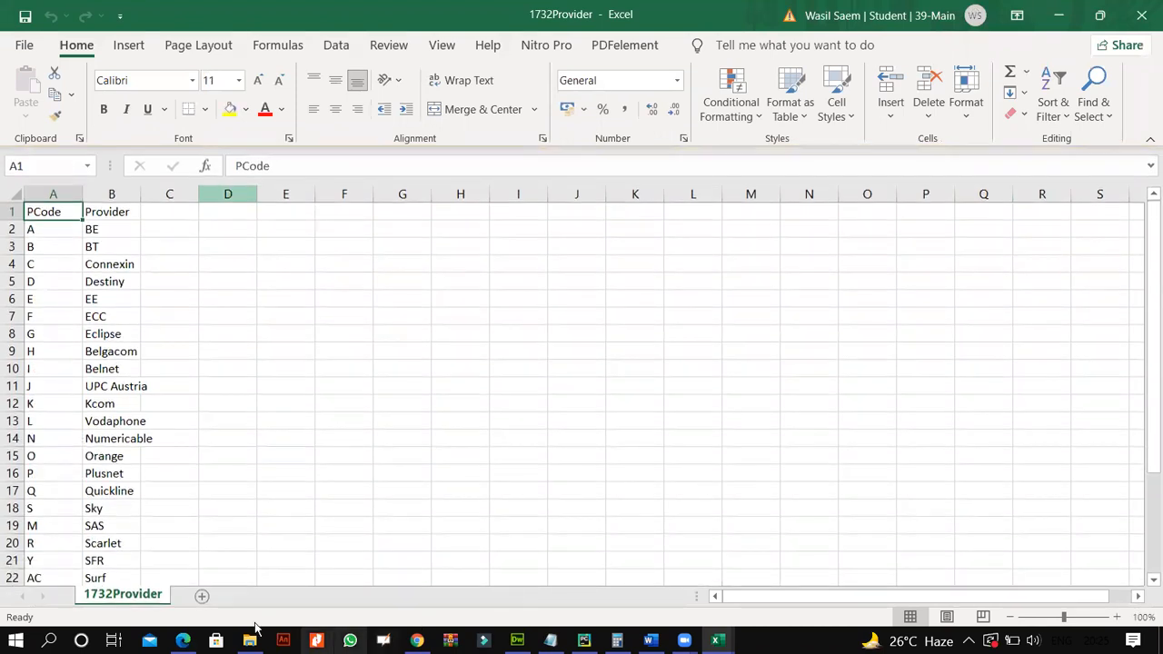
# Check which source file question 10 asks for and close both 1732 workbooks.
pyautogui.click(182, 640)
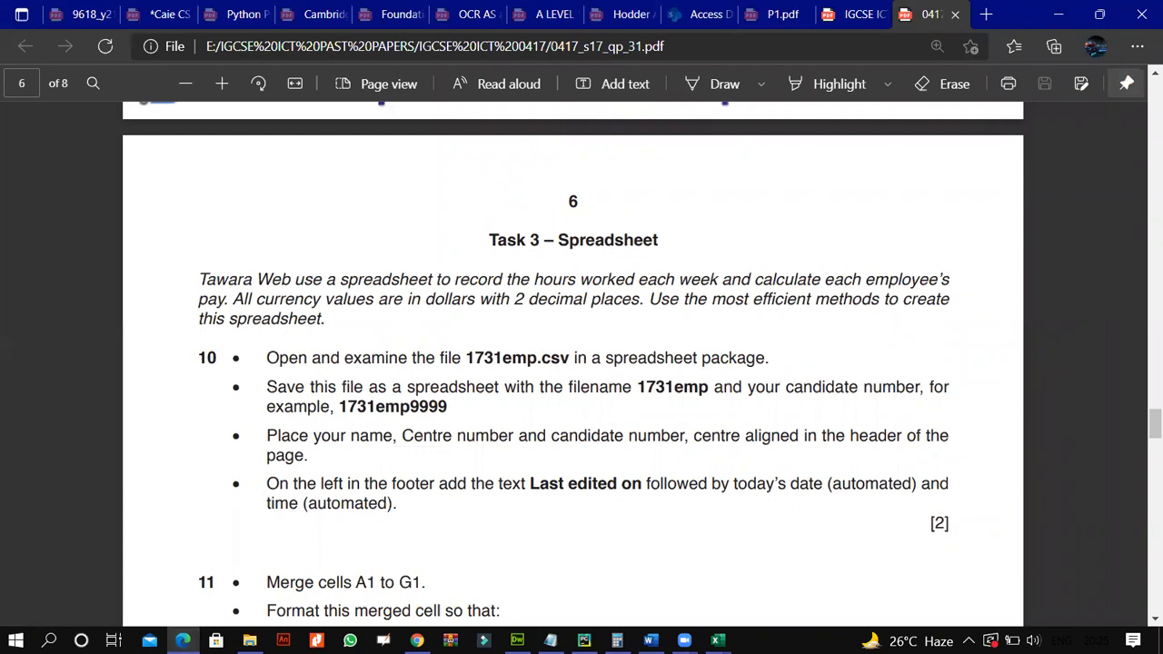
pyautogui.moveTo(718, 640)
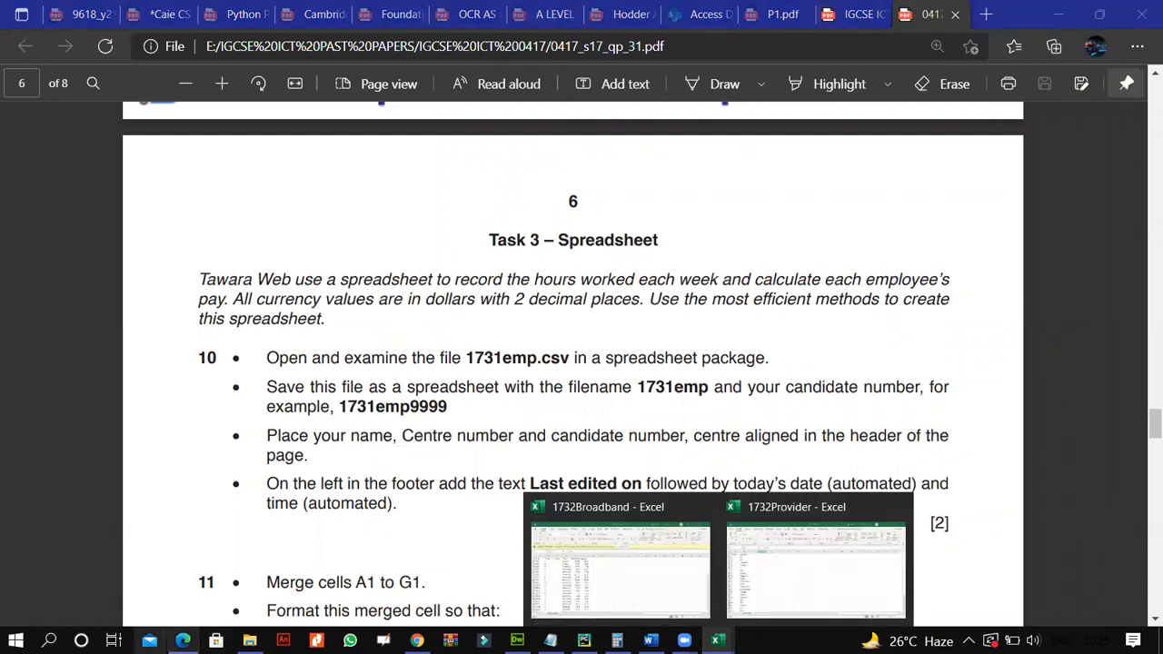
pyautogui.click(818, 524)
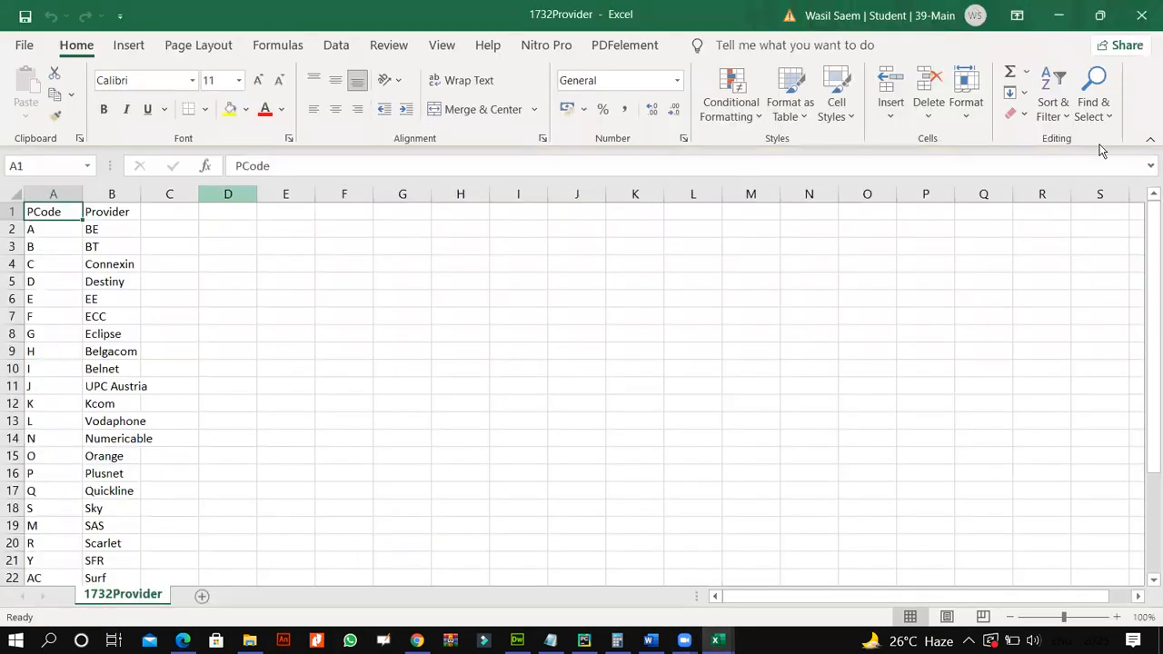
pyautogui.click(1142, 15)
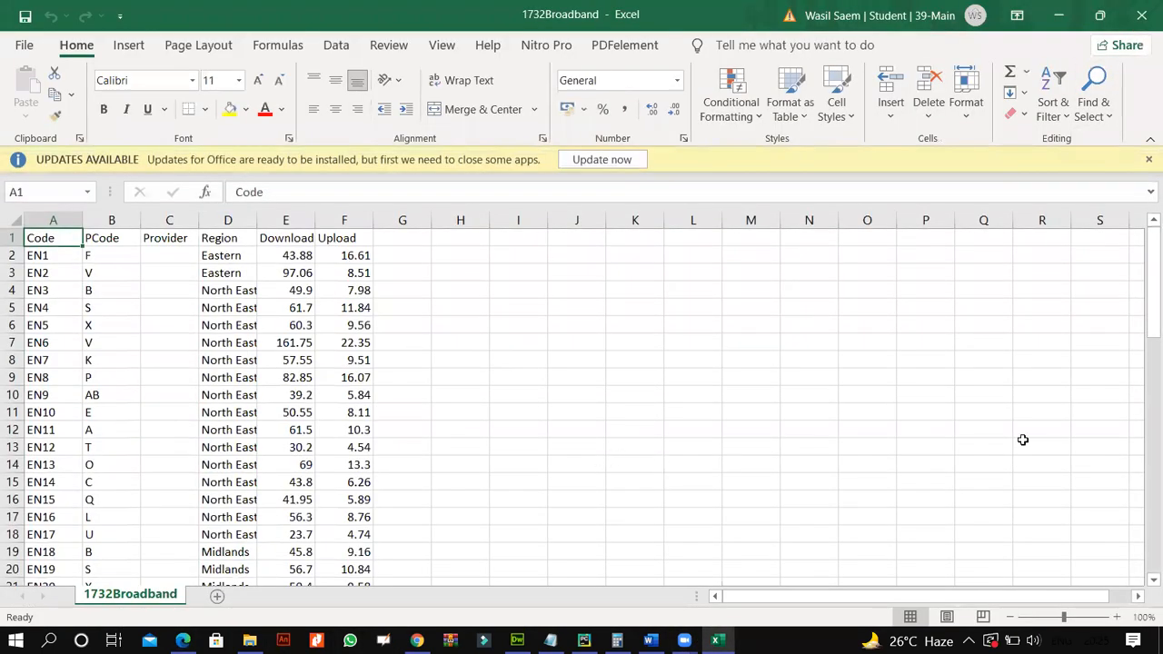
pyautogui.click(1147, 15)
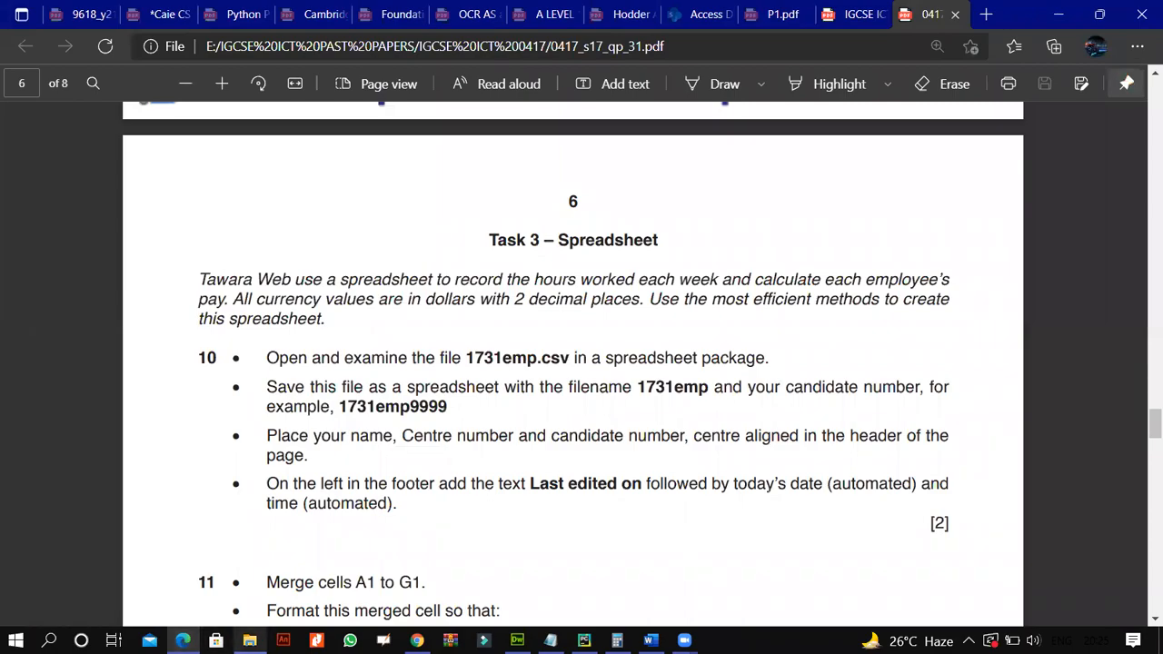
# Go back to the IGCSE ICT 0417 folder and copy the archive 0417_s17_sf_31 to the Desktop.
pyautogui.click(249, 641)
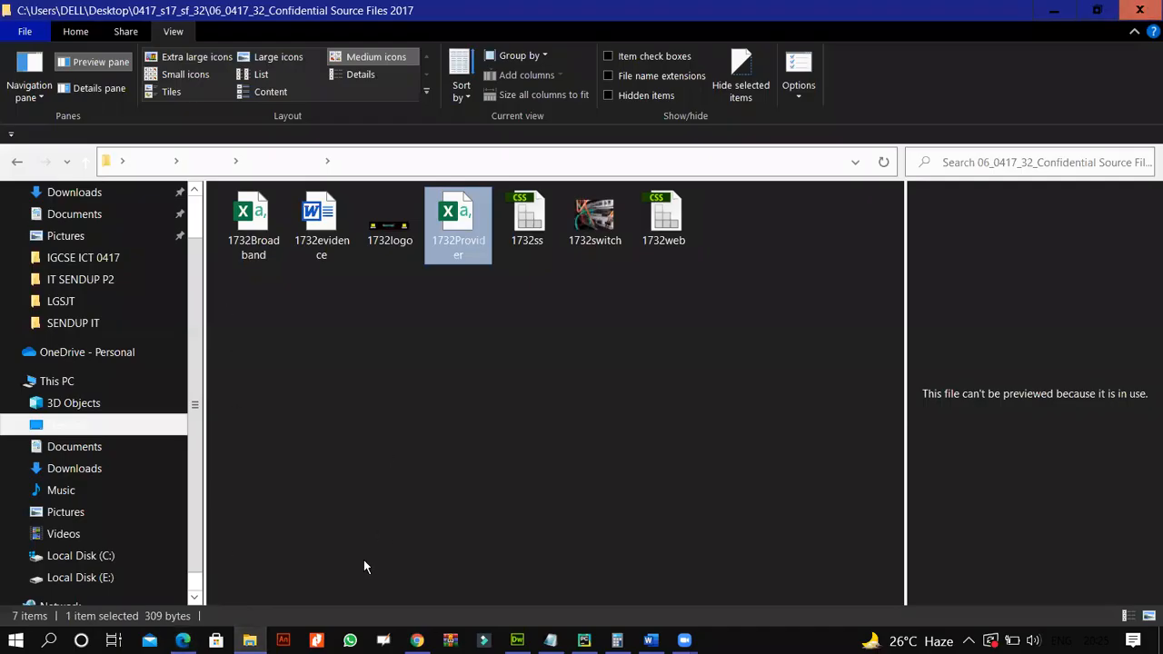
pyautogui.moveTo(250, 641)
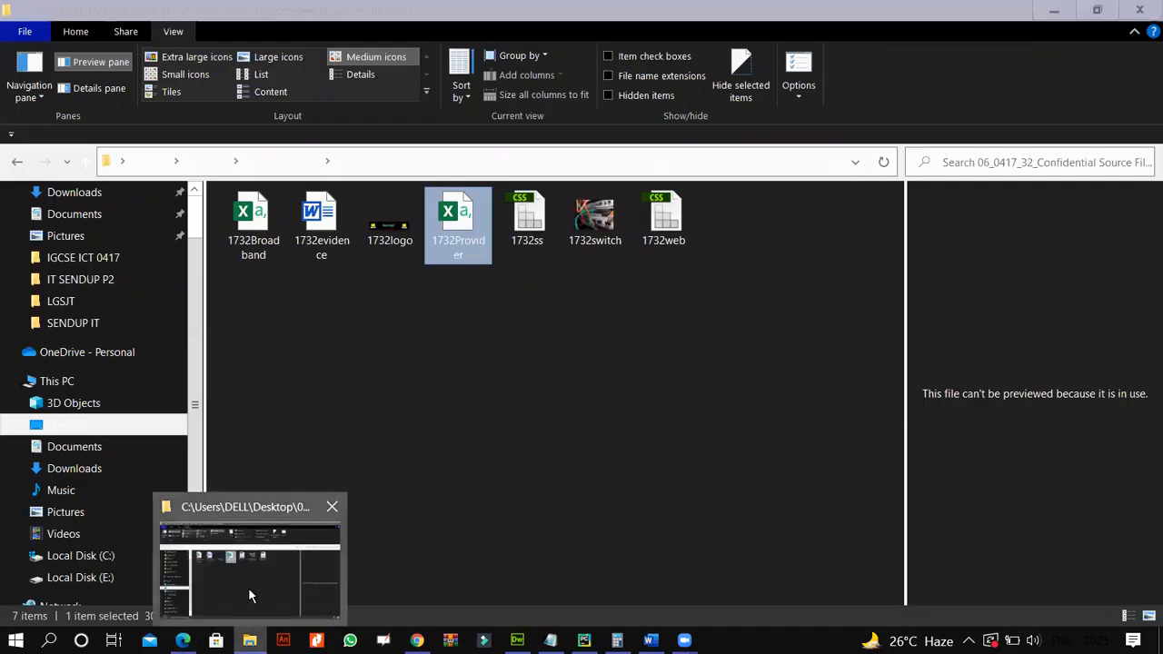
pyautogui.click(16, 161)
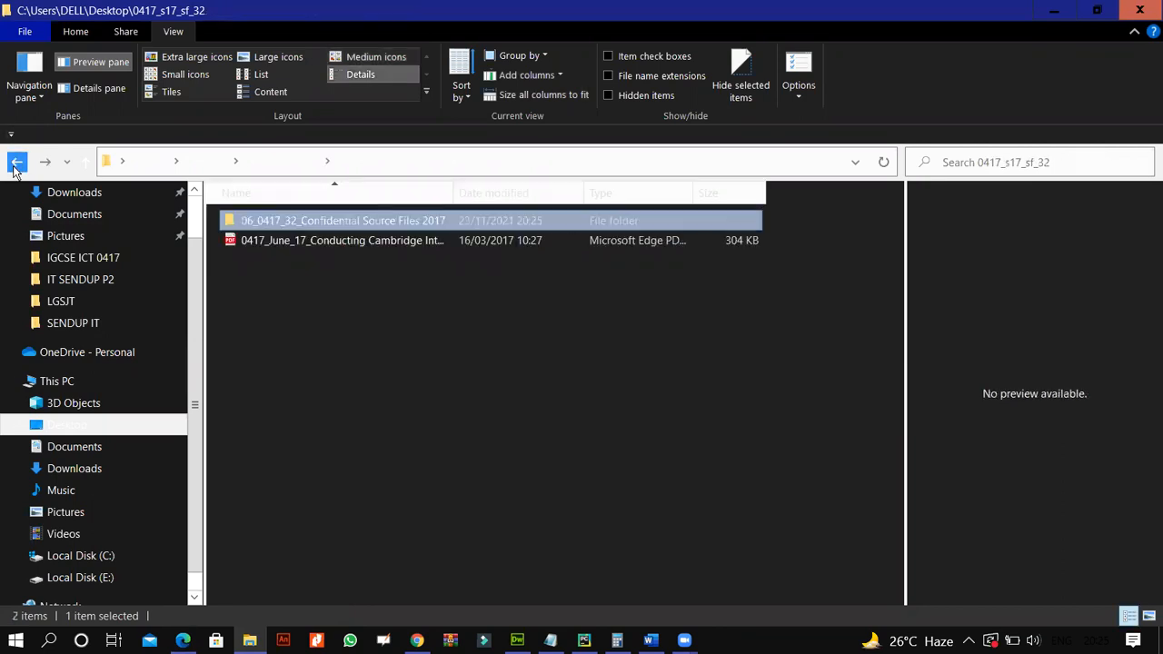
pyautogui.click(16, 162)
pyautogui.click(14, 162)
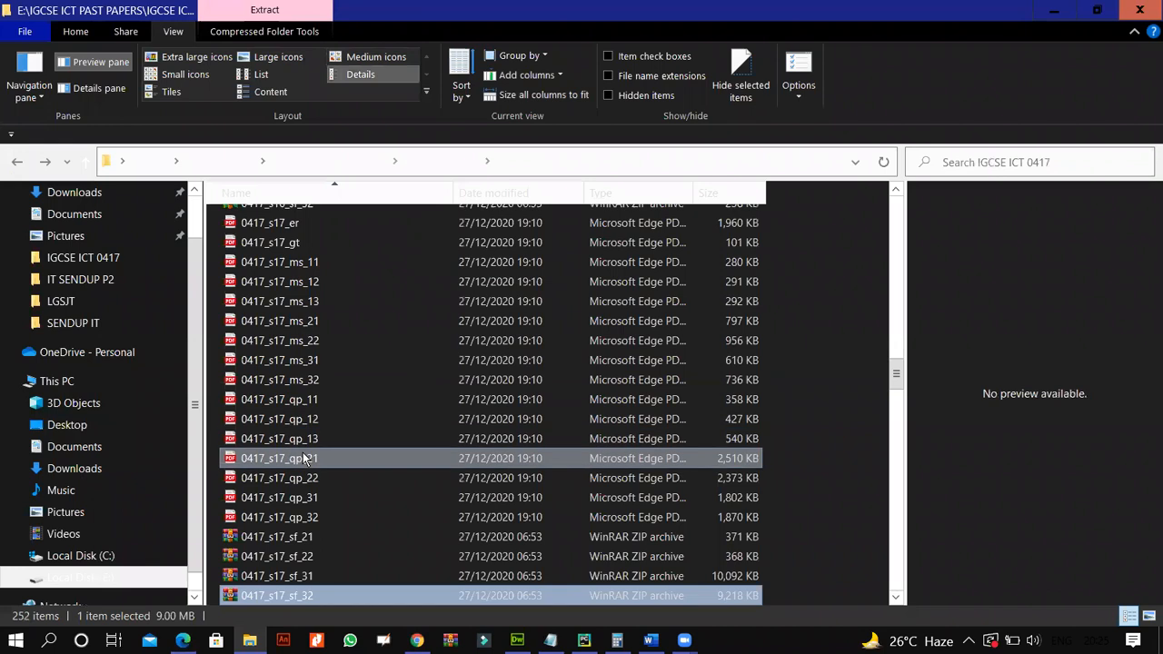
pyautogui.click(304, 577)
pyautogui.rightClick(303, 581)
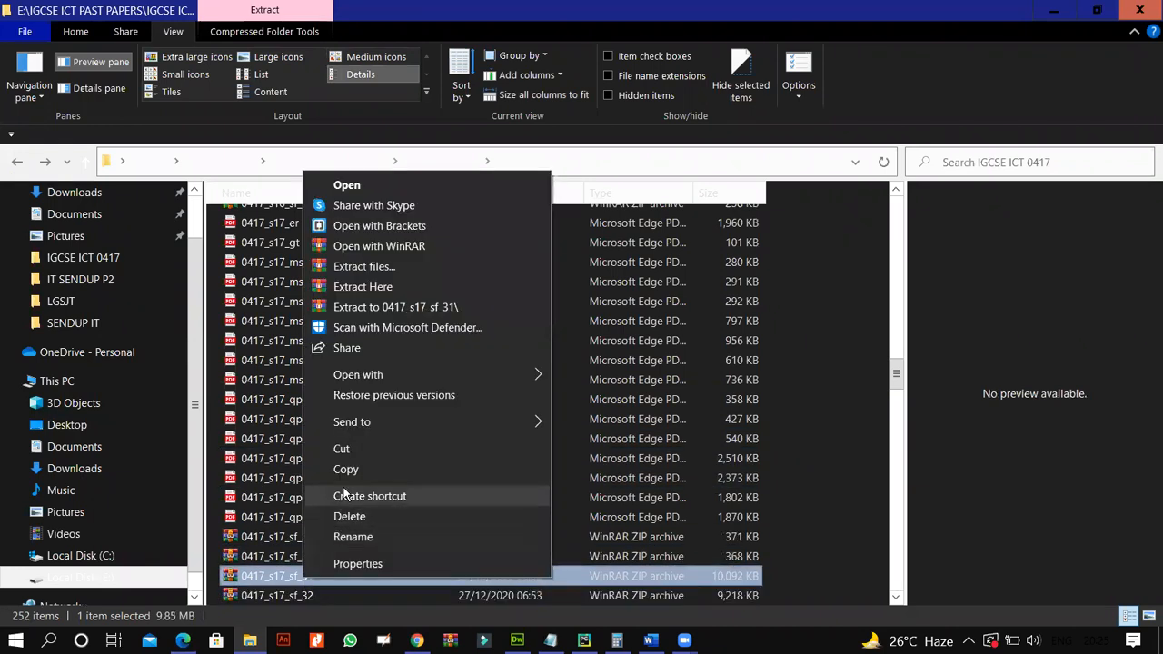
pyautogui.click(344, 475)
pyautogui.click(88, 430)
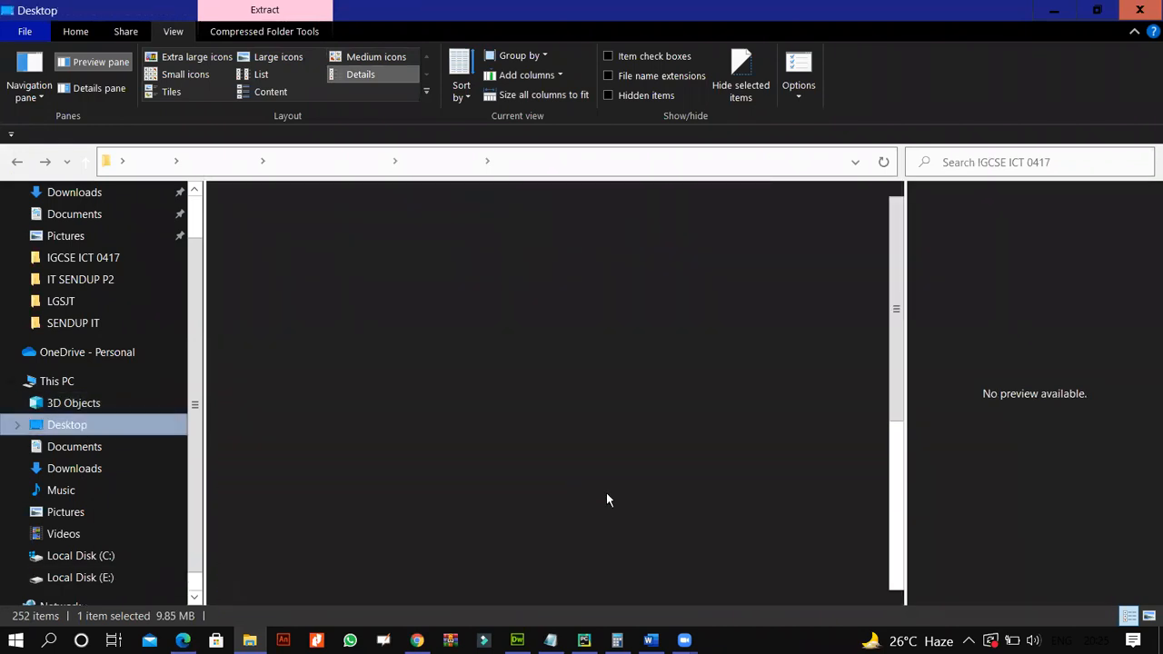
pyautogui.scroll(-2, 727, 528)
pyautogui.rightClick(758, 545)
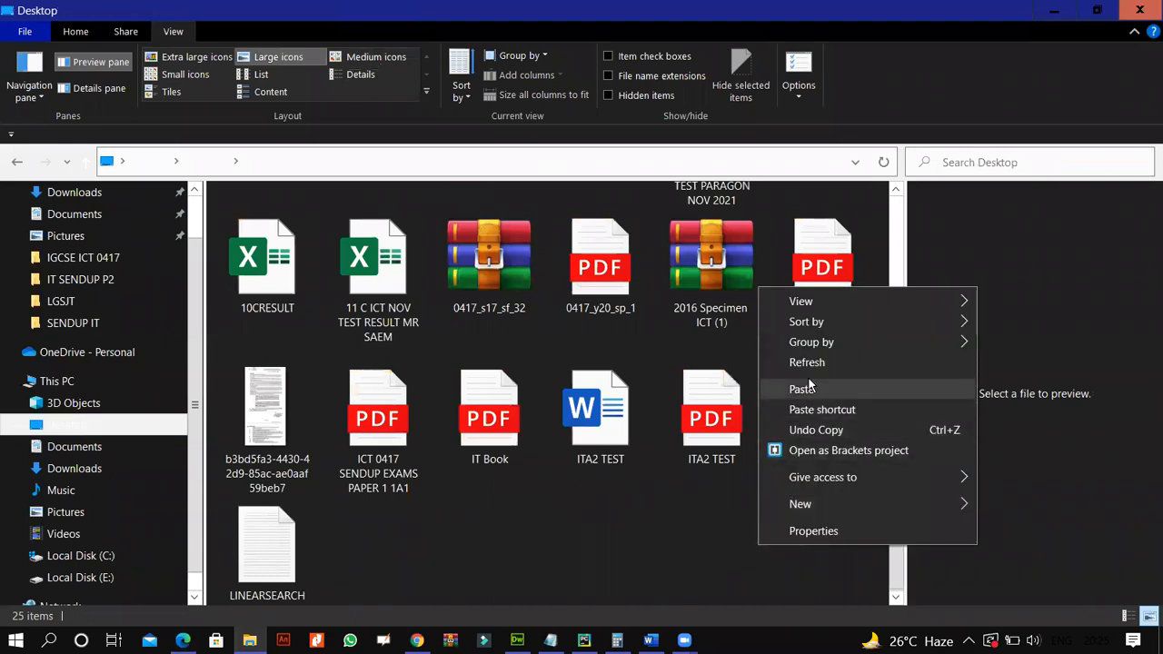
pyautogui.click(802, 389)
# Extract the 0417_s17_sf_31 archive into its own folder and show its 06_0417_31_Confidential Source Files 2017 subfolder as large icons.
pyautogui.rightClick(404, 537)
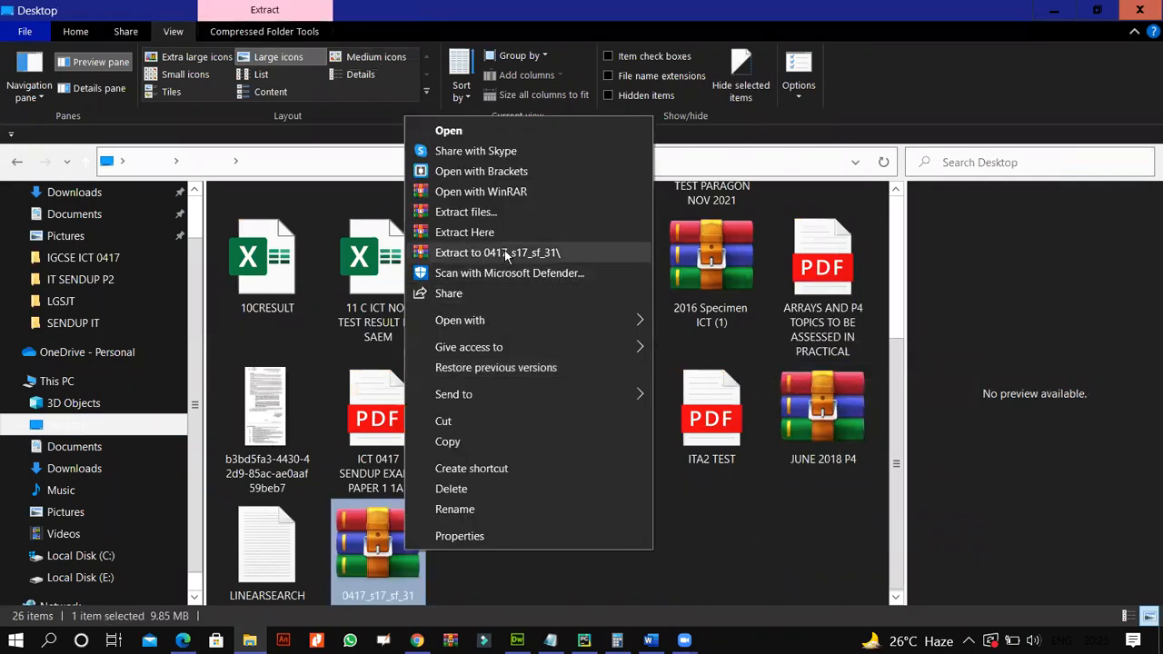
pyautogui.click(498, 253)
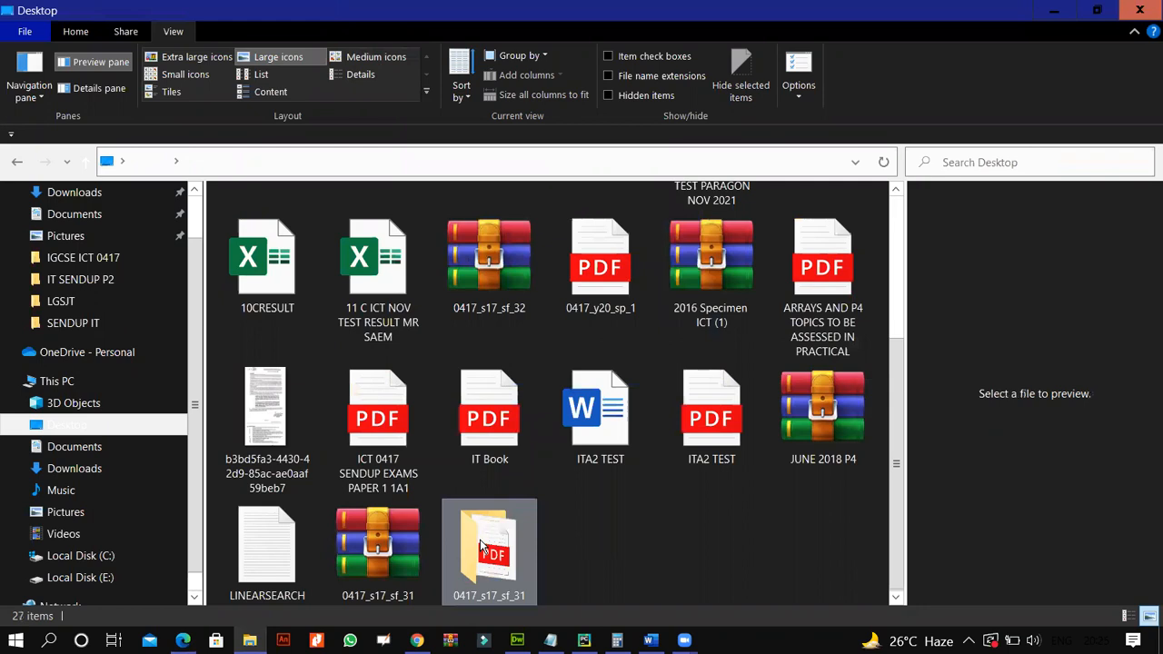
pyautogui.doubleClick(482, 544)
pyautogui.doubleClick(320, 220)
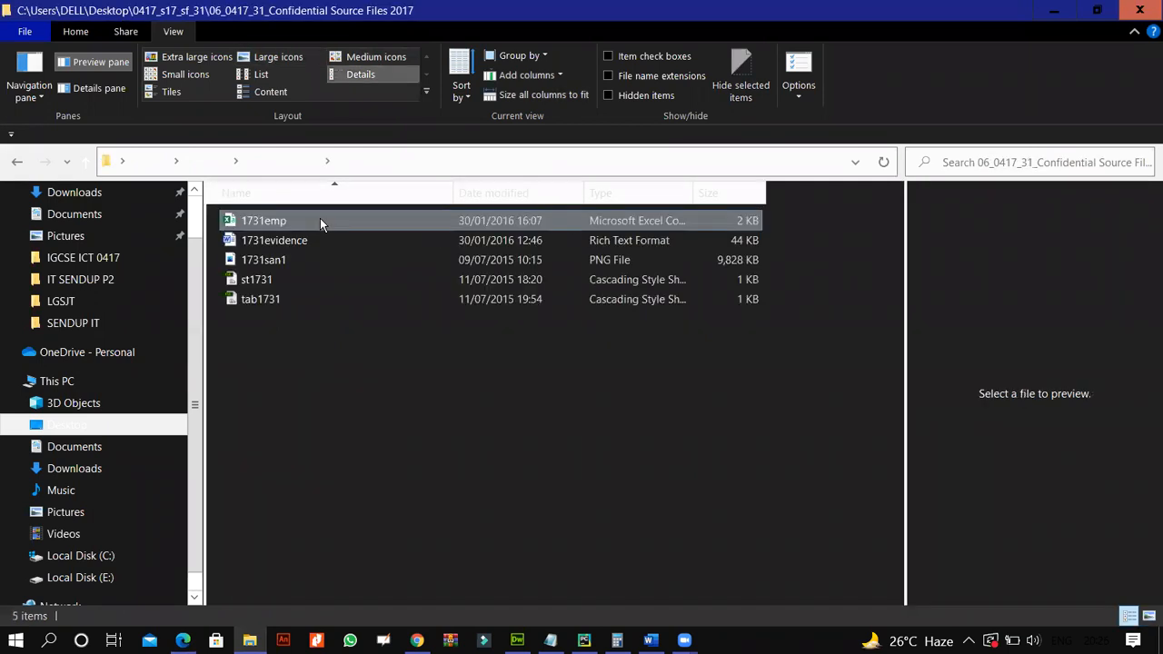
pyautogui.click(278, 56)
# Open the 1731emp file in Excel and autofit the width of all columns to their contents.
pyautogui.doubleClick(273, 231)
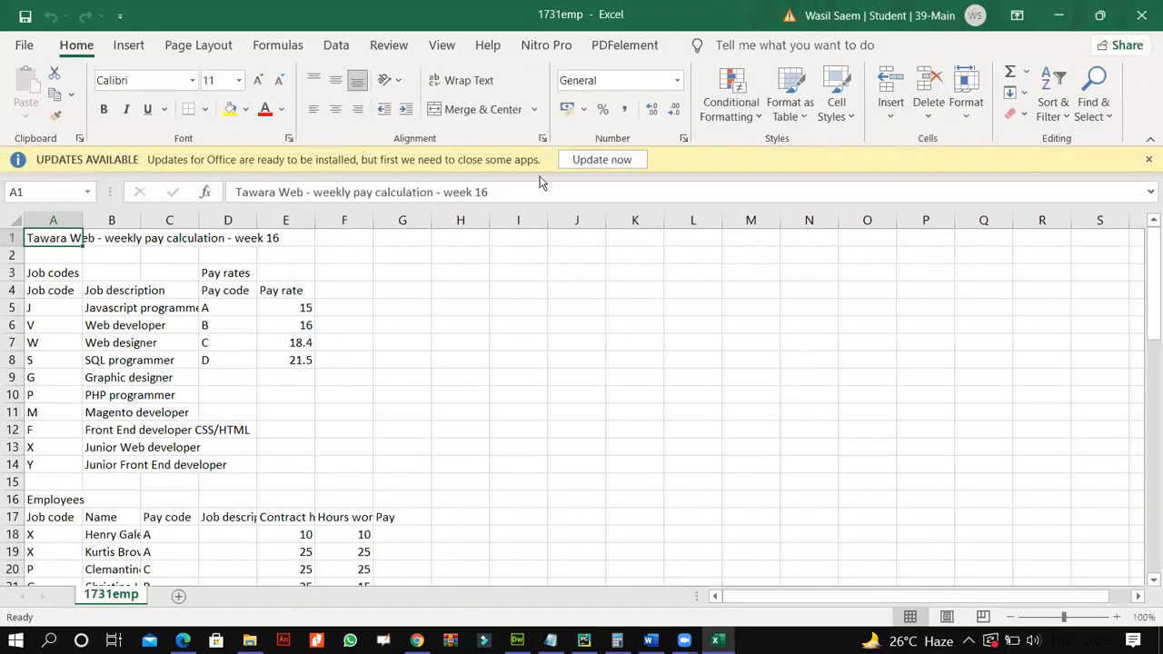
pyautogui.click(1148, 159)
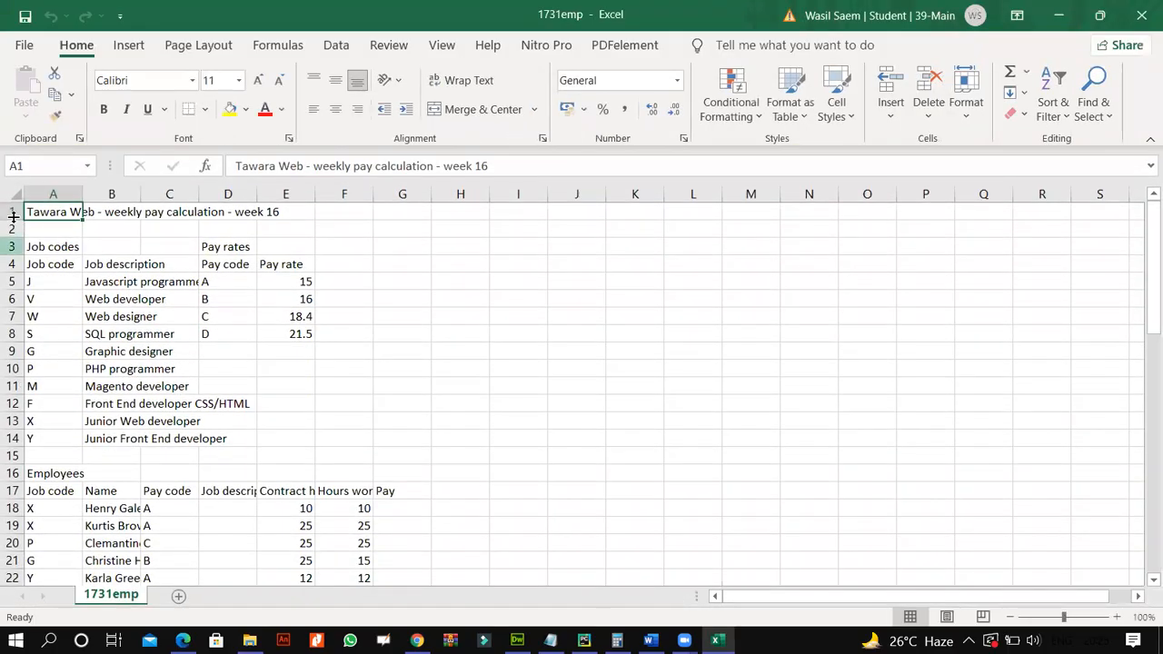
pyautogui.click(11, 192)
pyautogui.doubleClick(142, 194)
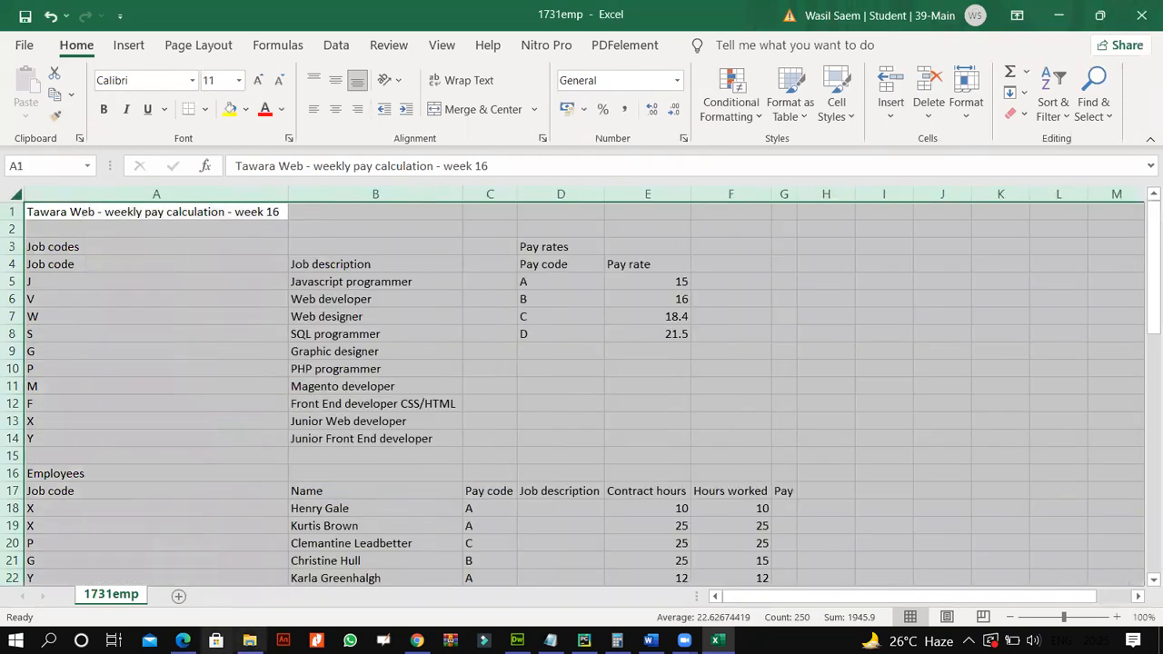
# Check question 10's saving instruction, and save the file as Excel Workbook 1731emp in 06_0417_31_Confidential Source Files 2017 inside the Desktop folder 0417_s17_sf_31.
pyautogui.click(183, 640)
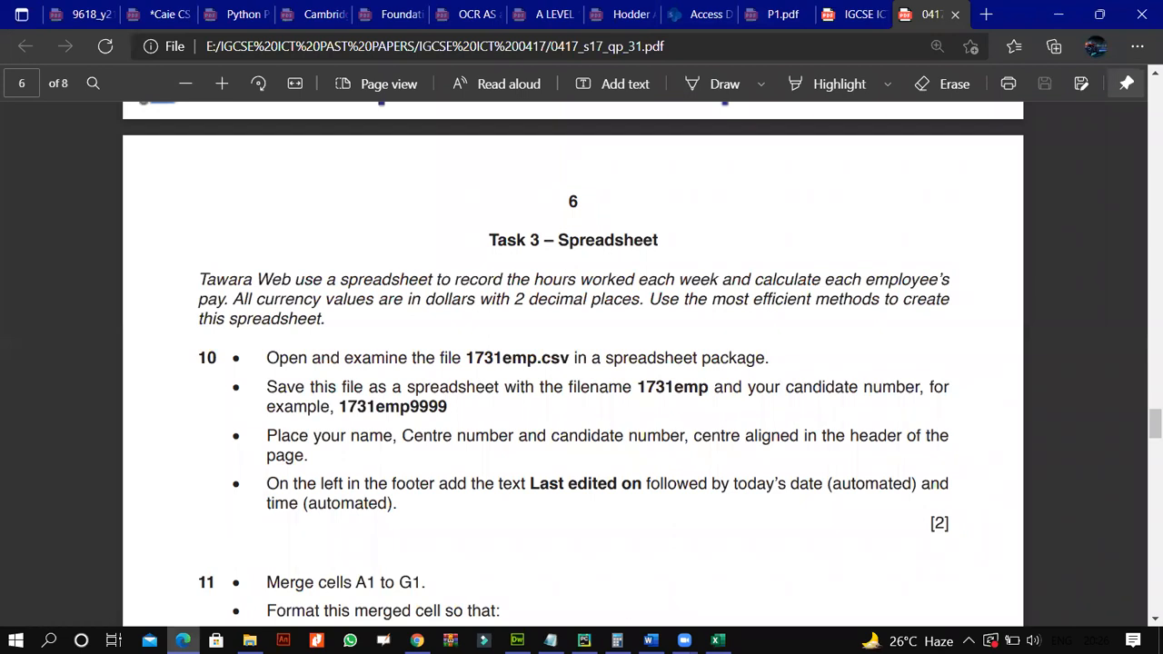
pyautogui.click(718, 640)
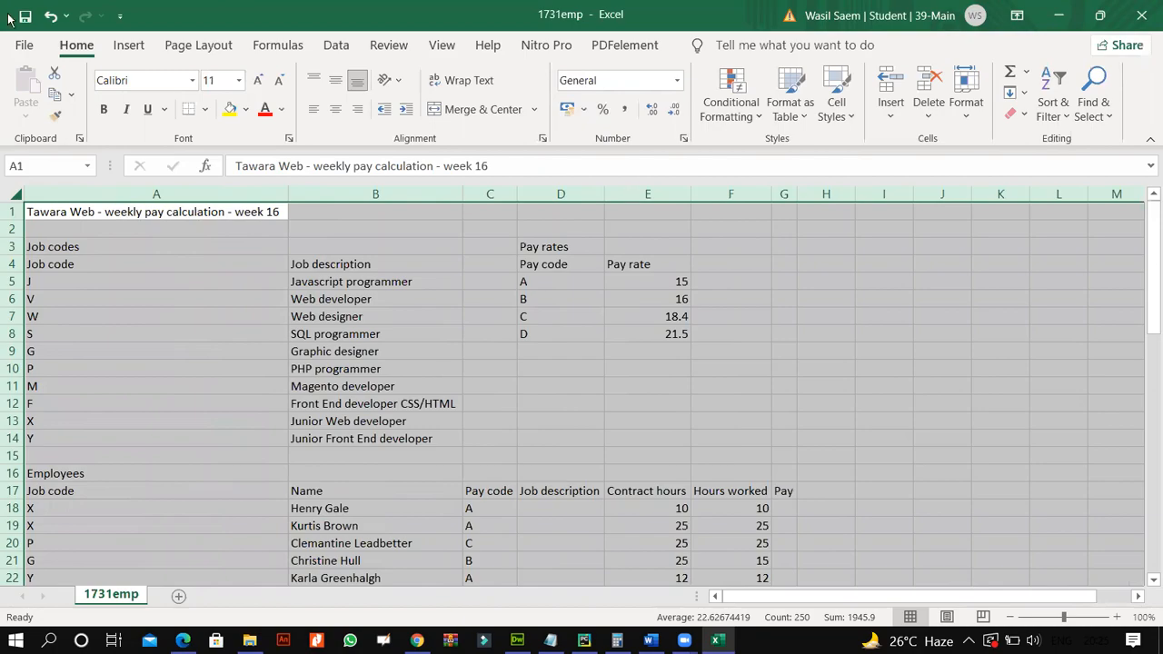
pyautogui.click(25, 44)
pyautogui.click(58, 293)
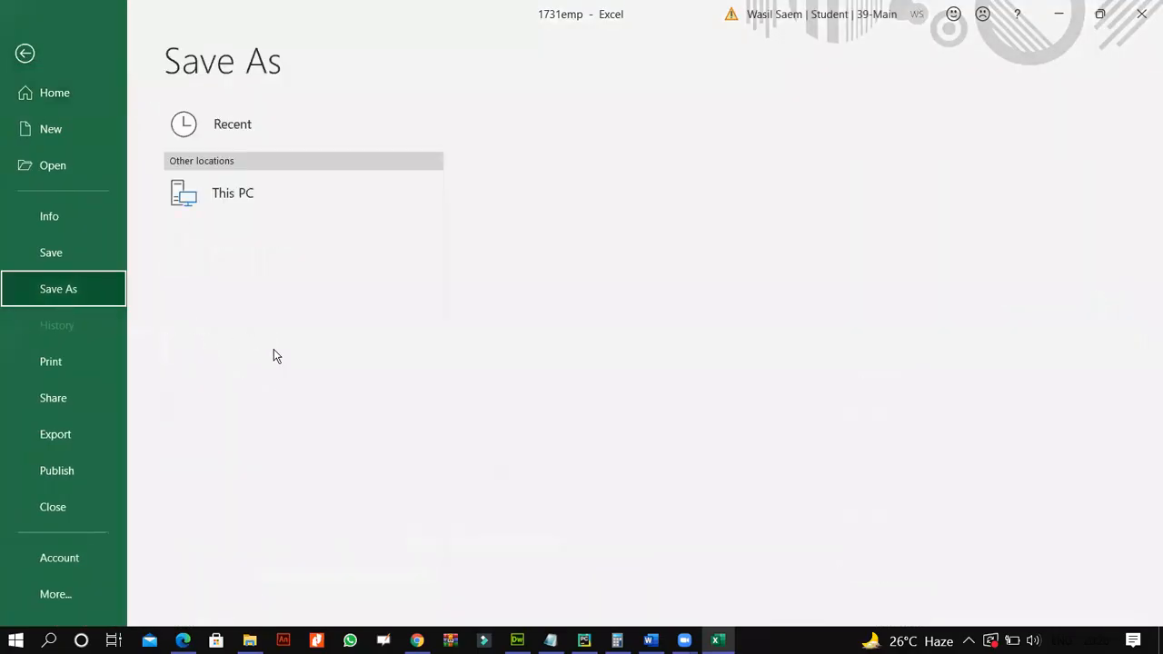
pyautogui.click(291, 280)
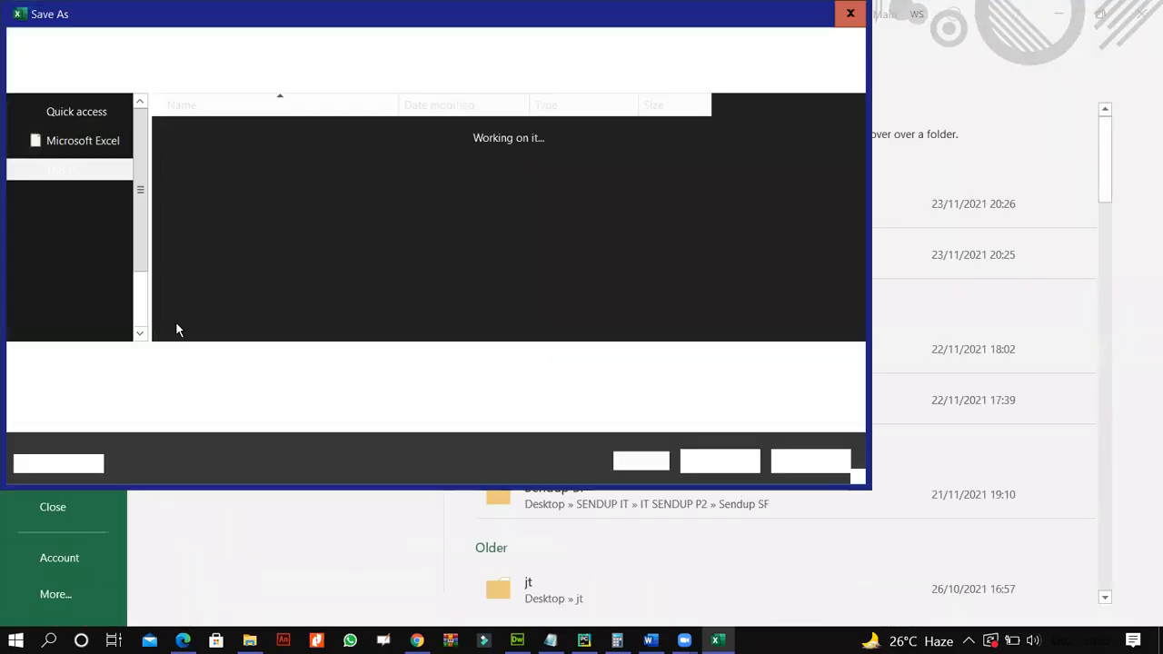
pyautogui.click(74, 154)
pyautogui.click(187, 385)
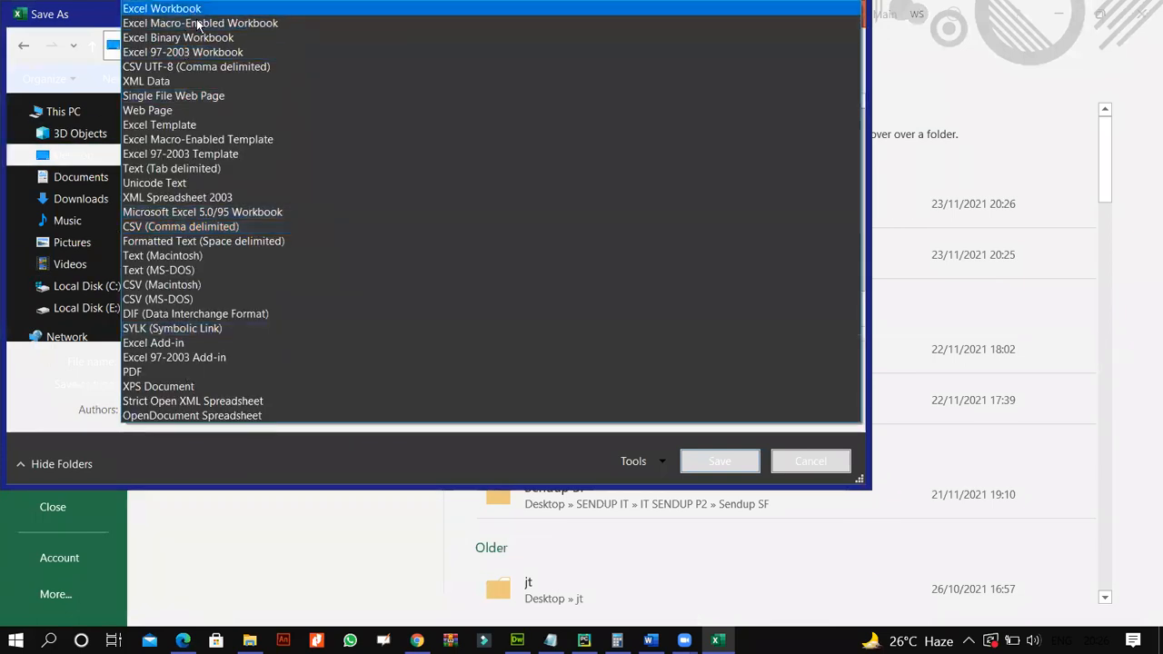
pyautogui.click(292, 9)
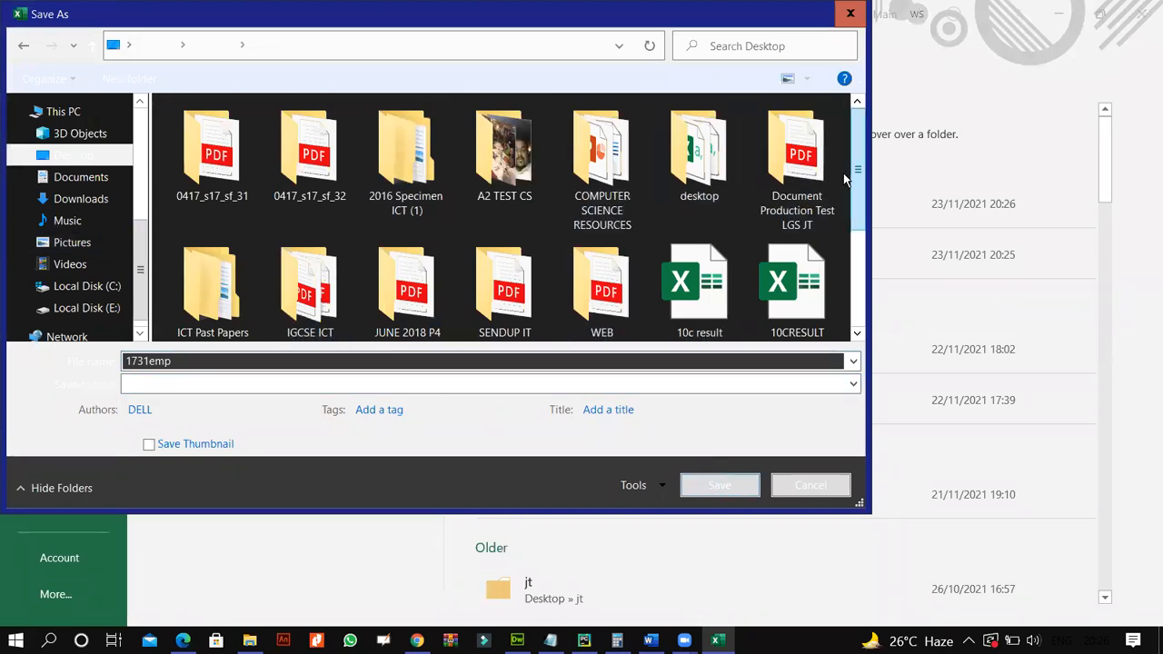
pyautogui.click(239, 159)
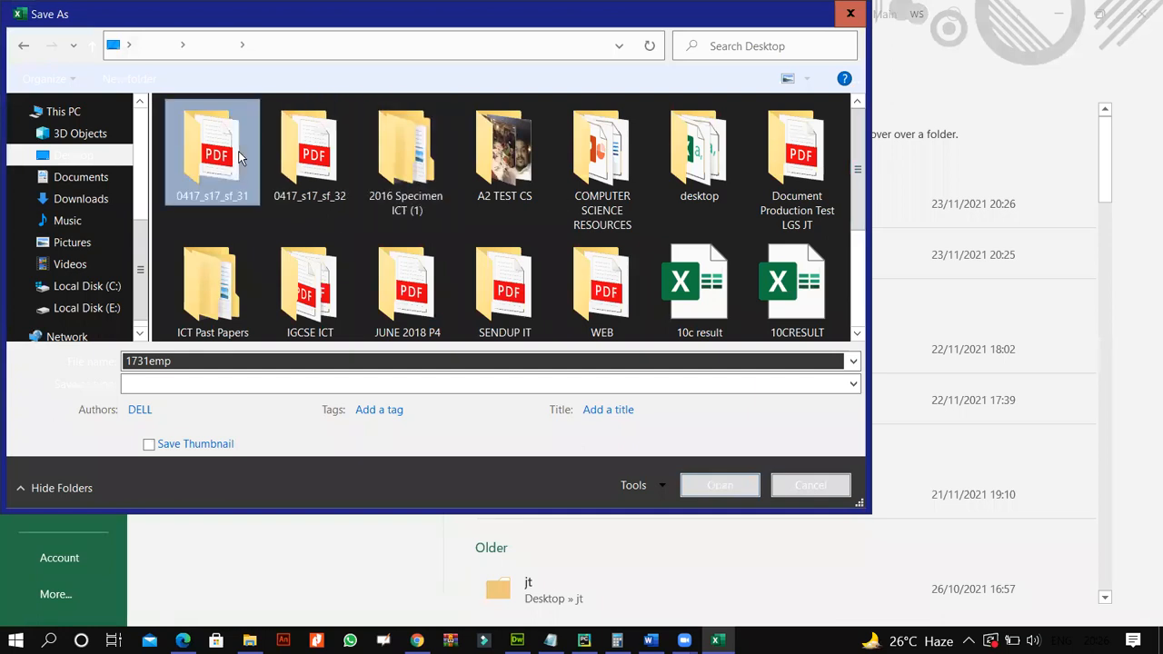
pyautogui.doubleClick(239, 158)
pyautogui.doubleClick(237, 129)
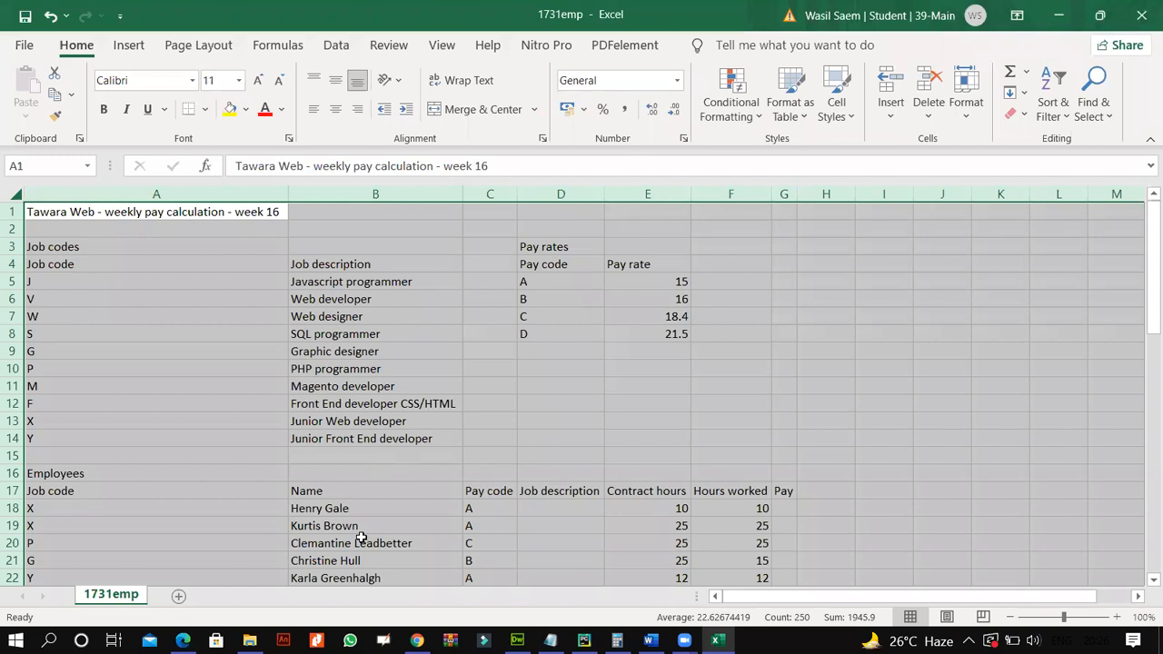
# Check question 10's header instructions in the exam paper and enter the text "name" in the center section of a custom page header.
pyautogui.hotkey('alt', 'Tab')
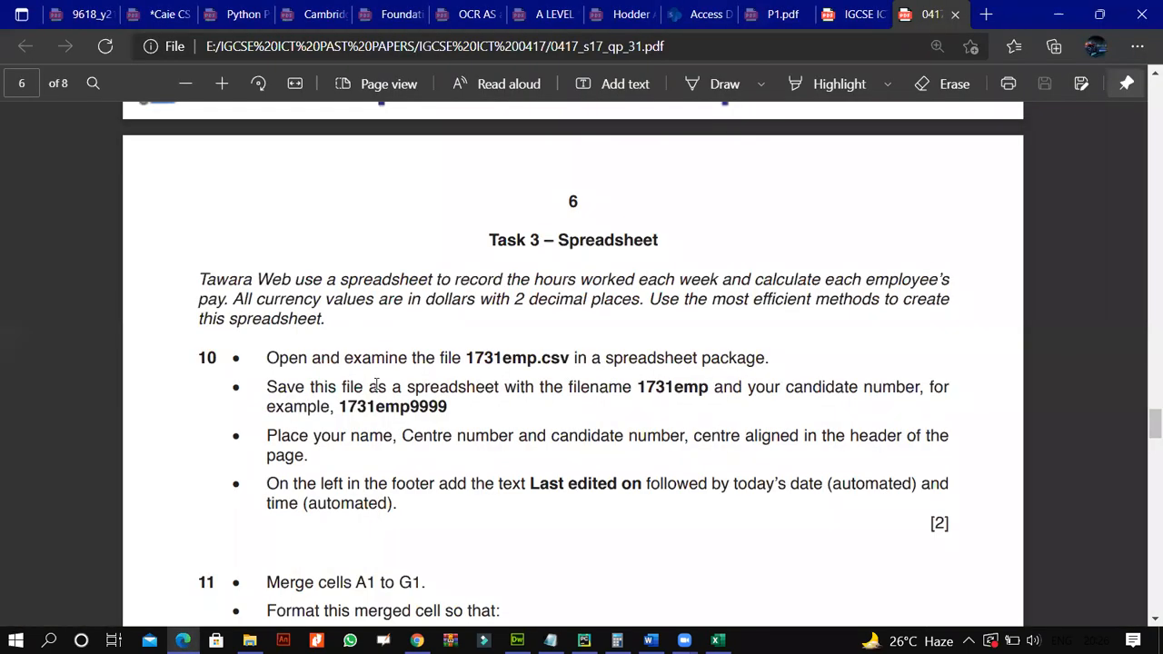
pyautogui.scroll(-2, 377, 386)
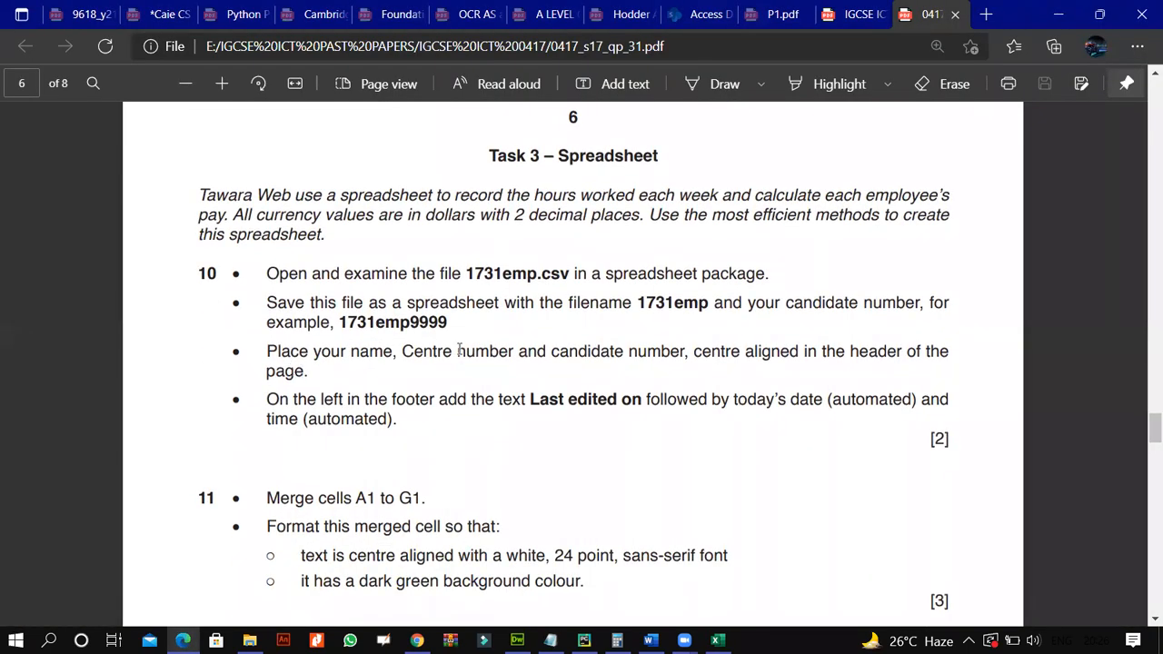
pyautogui.click(717, 640)
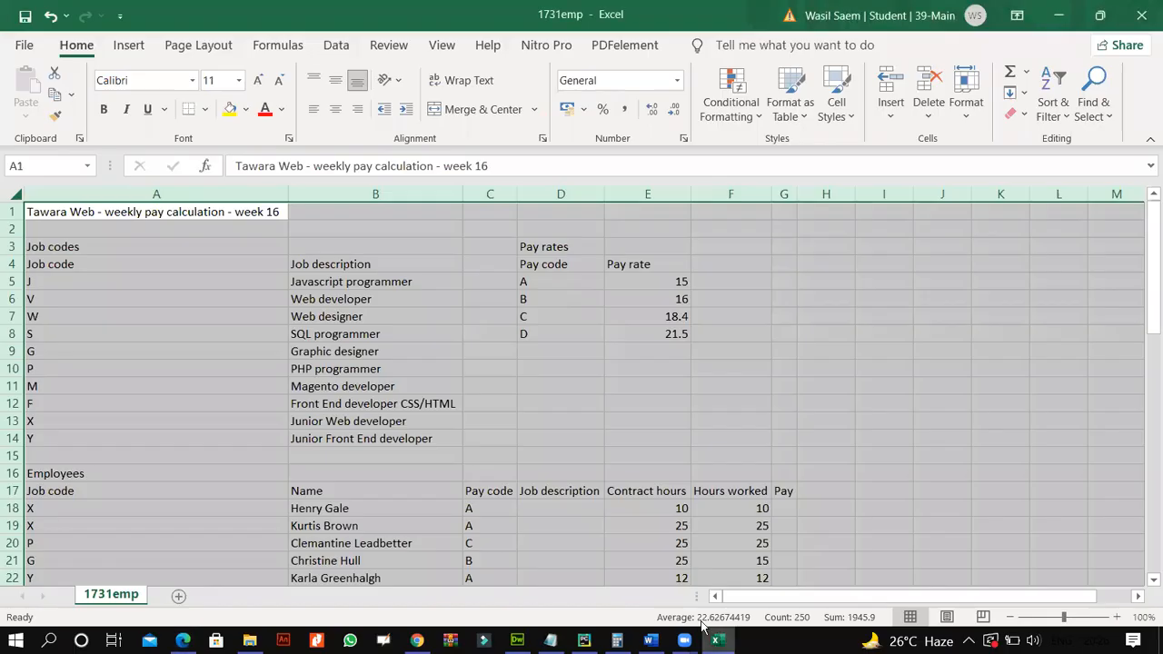
pyautogui.click(30, 46)
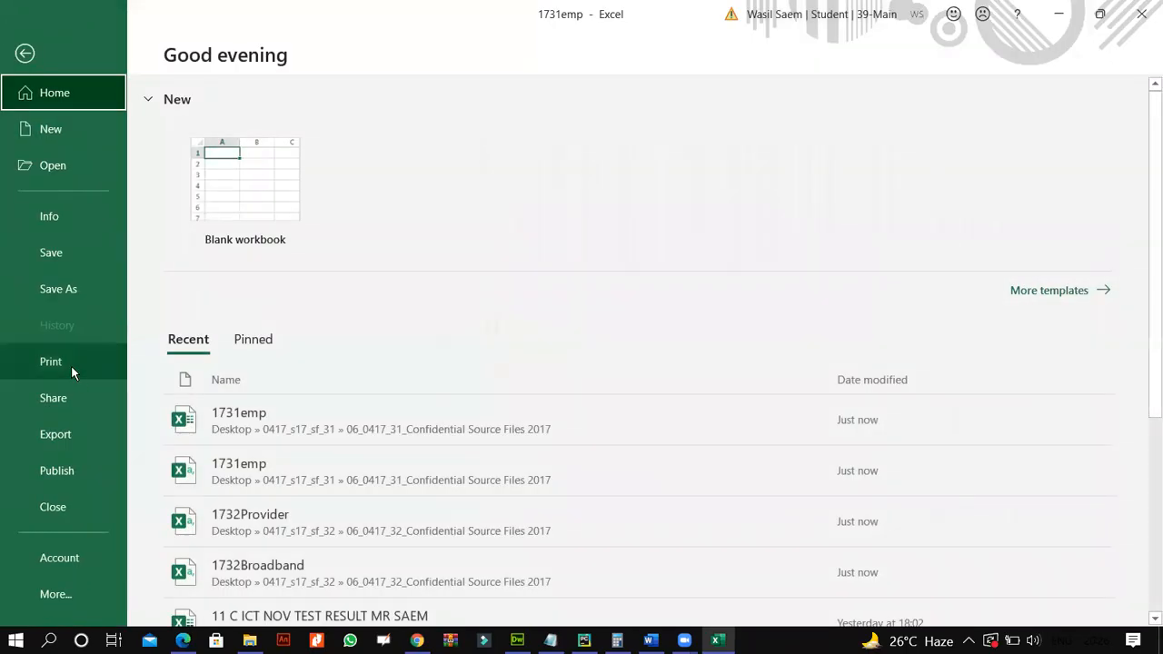
pyautogui.click(71, 366)
pyautogui.click(346, 599)
pyautogui.click(579, 102)
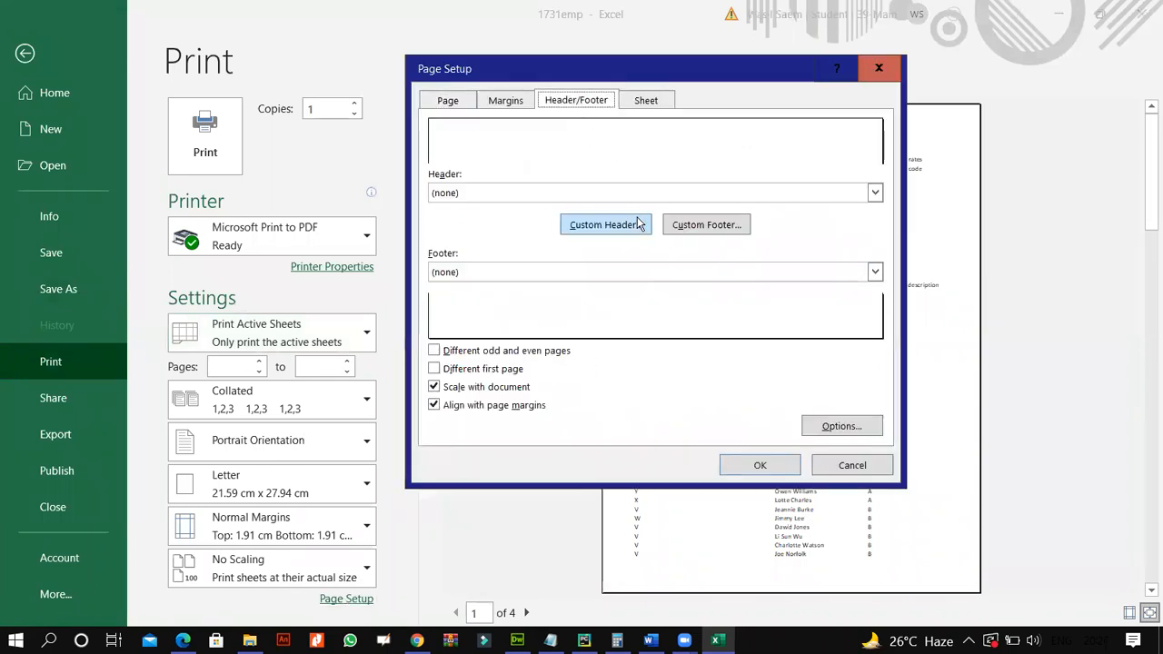
pyautogui.click(623, 224)
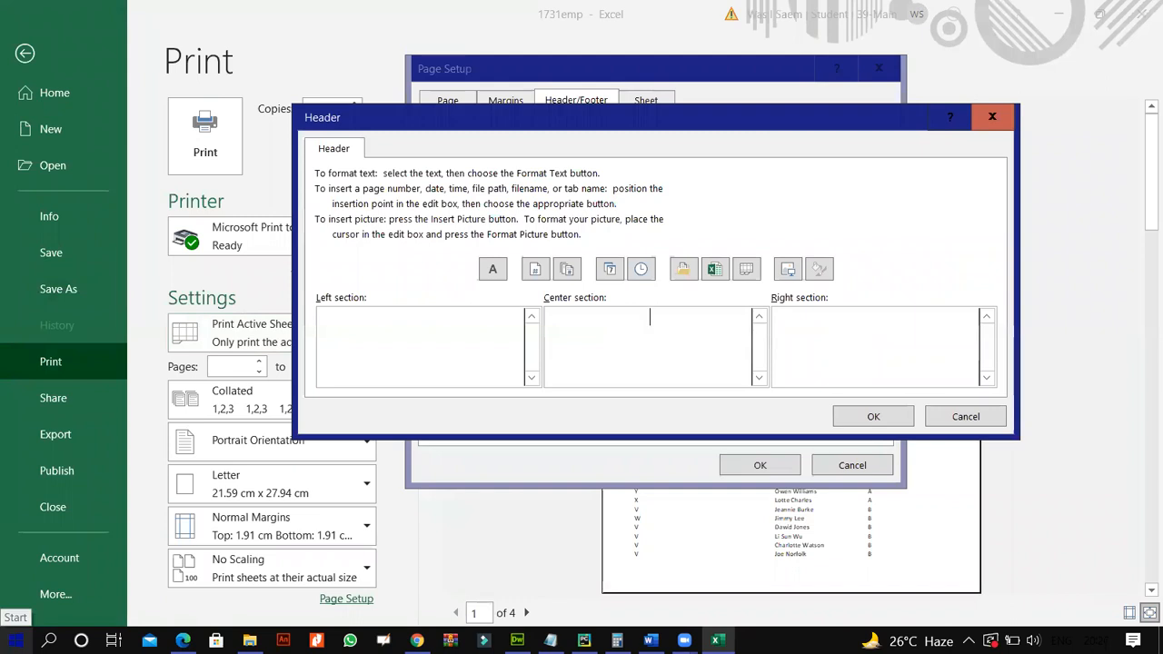
pyautogui.write('name')
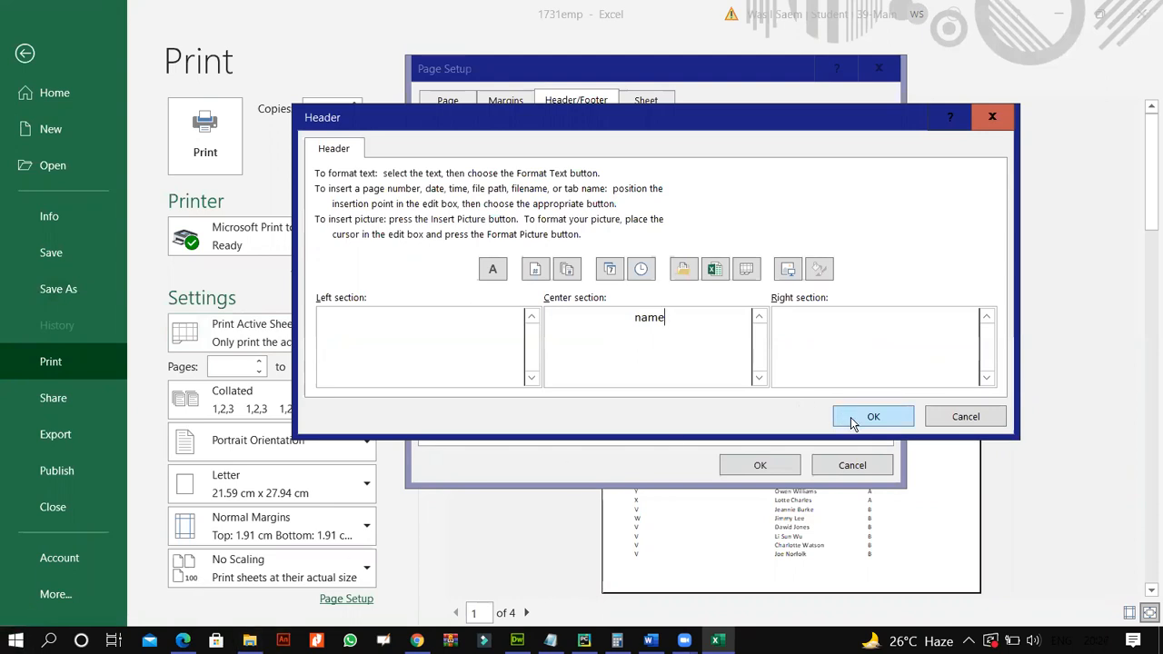
pyautogui.click(534, 271)
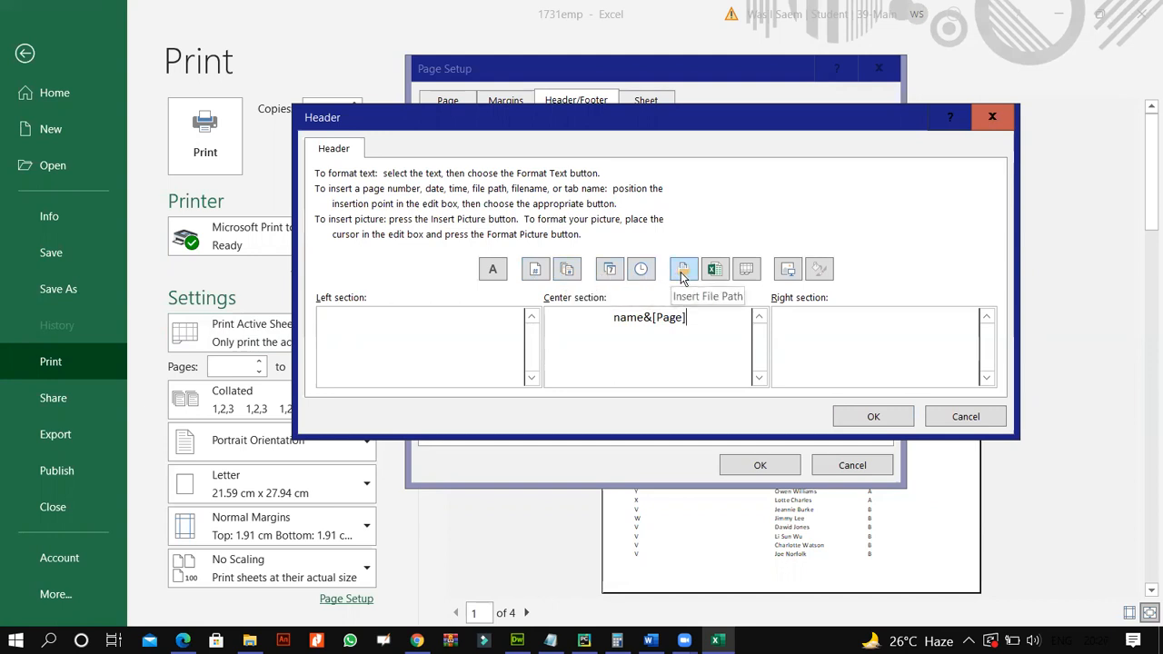
pyautogui.press('BackSpace')
pyautogui.press('BackSpace')
pyautogui.press('BackSpace')
pyautogui.press('BackSpace')
pyautogui.press('BackSpace')
pyautogui.press('BackSpace')
pyautogui.press('BackSpace')
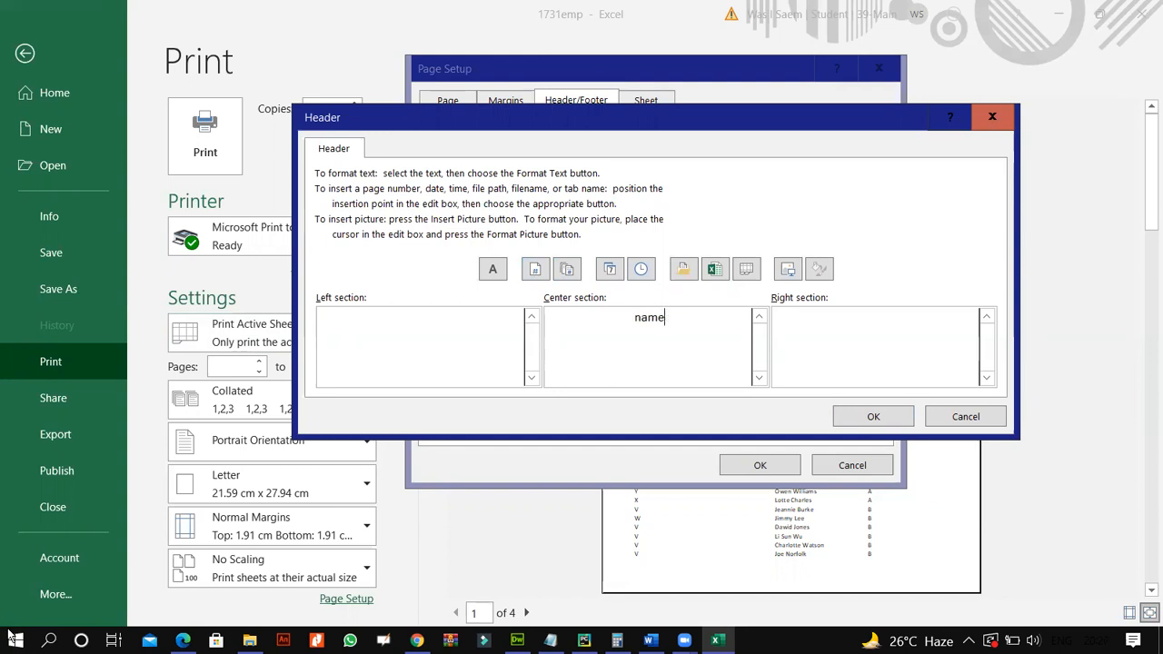
# Confirm the custom header, enable printing of row and column headings in the page setup, and return to the worksheet.
pyautogui.click(873, 417)
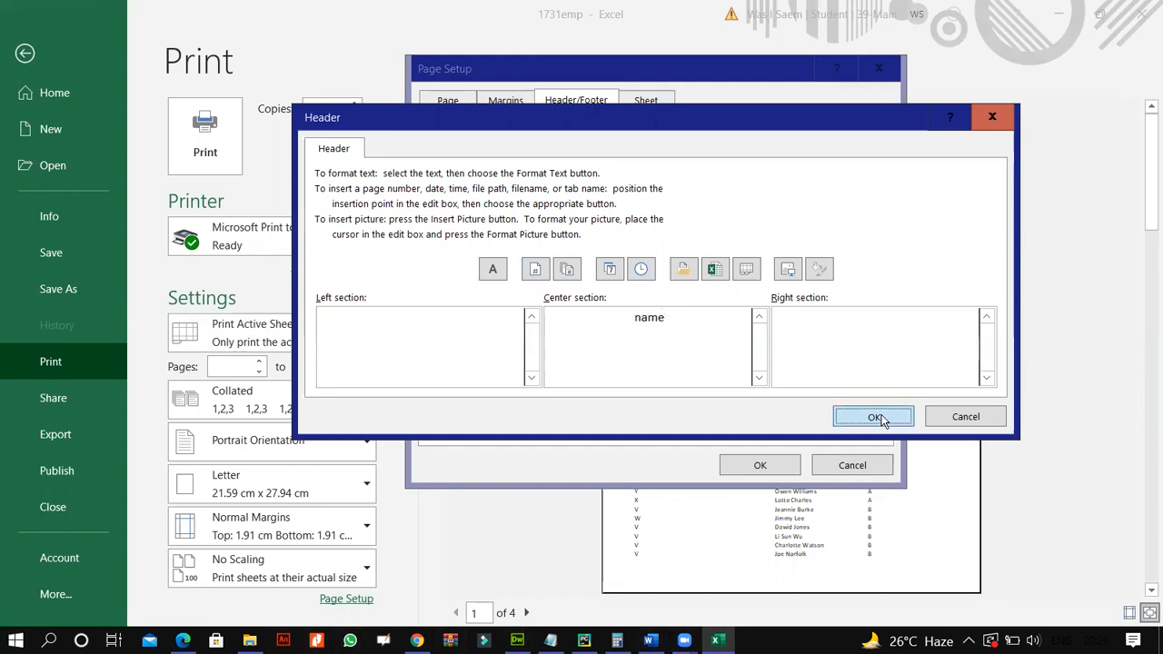
pyautogui.click(645, 99)
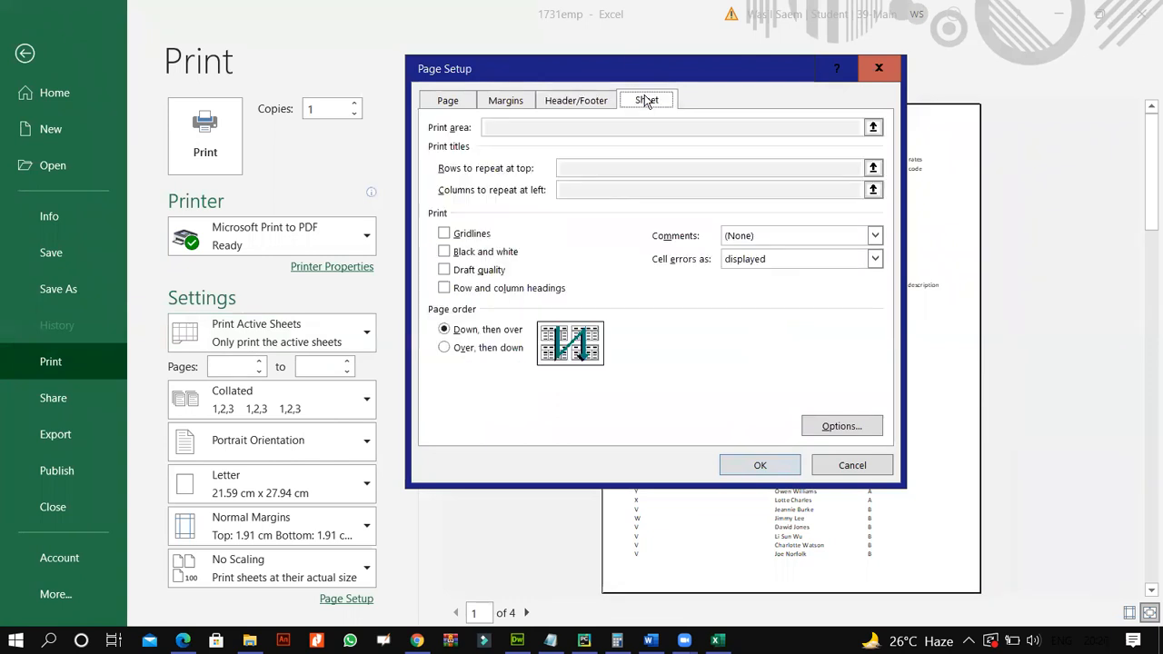
pyautogui.click(444, 234)
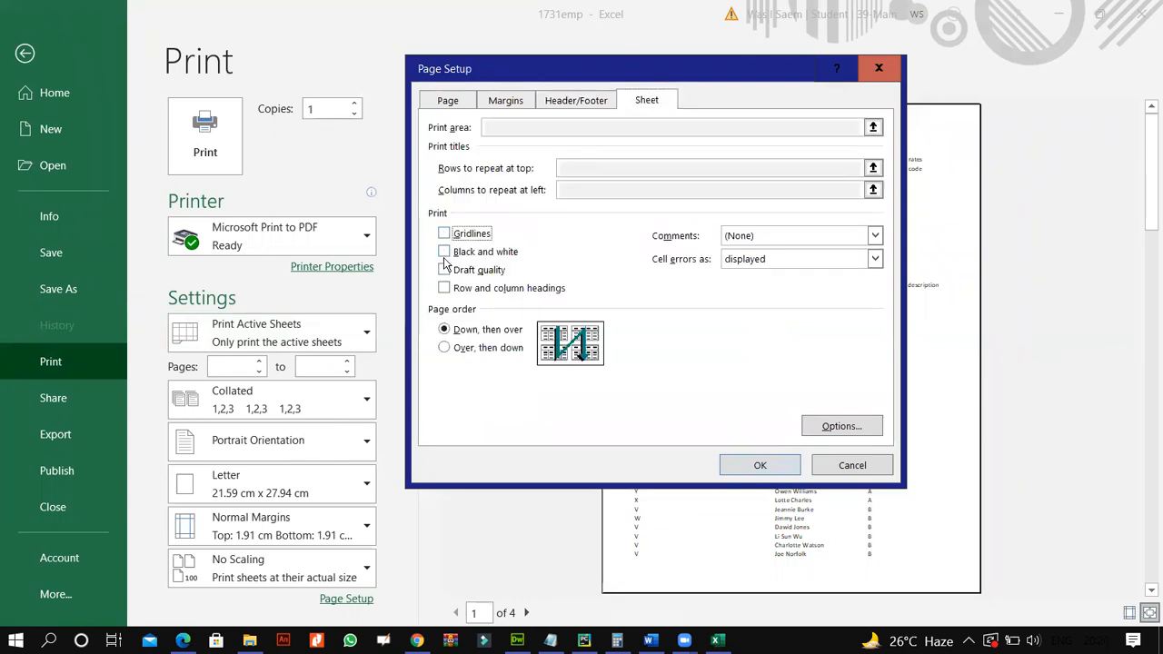
pyautogui.click(450, 289)
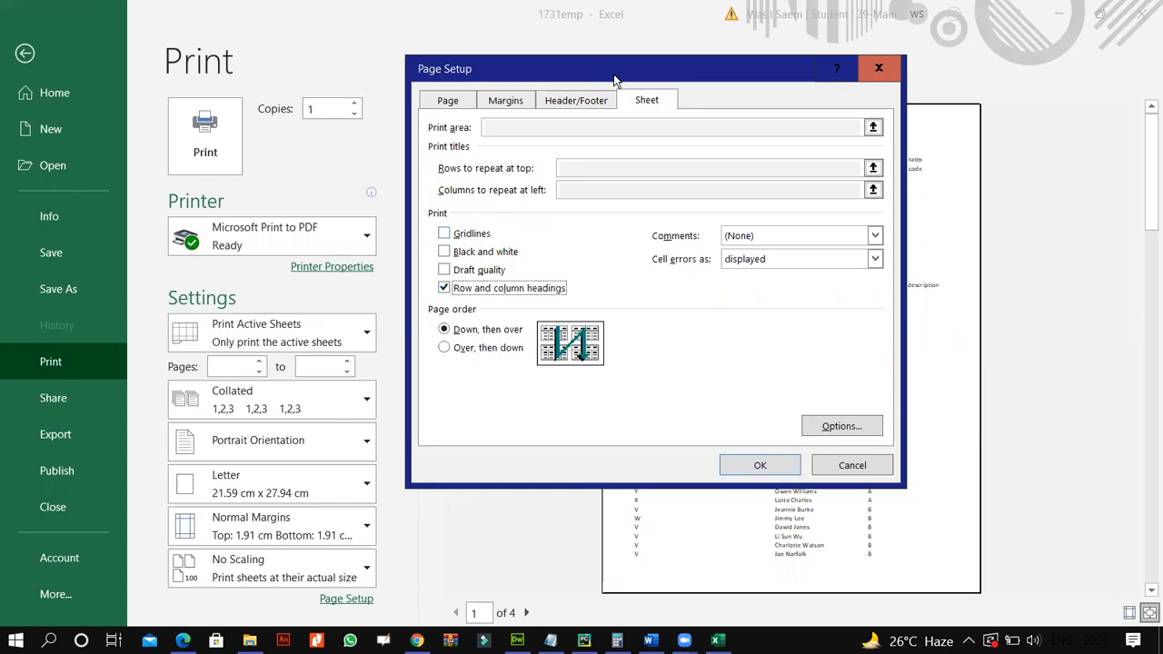
pyautogui.moveTo(615, 80); pyautogui.dragTo(412, 52)
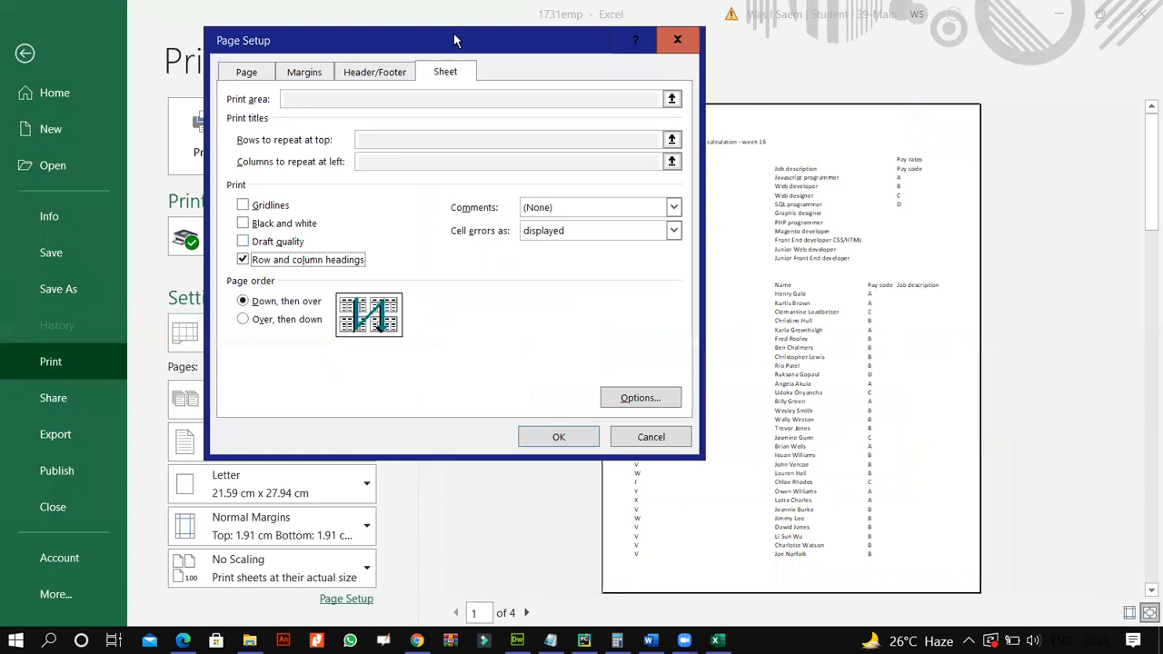
pyautogui.moveTo(457, 34); pyautogui.dragTo(380, 29)
pyautogui.click(481, 431)
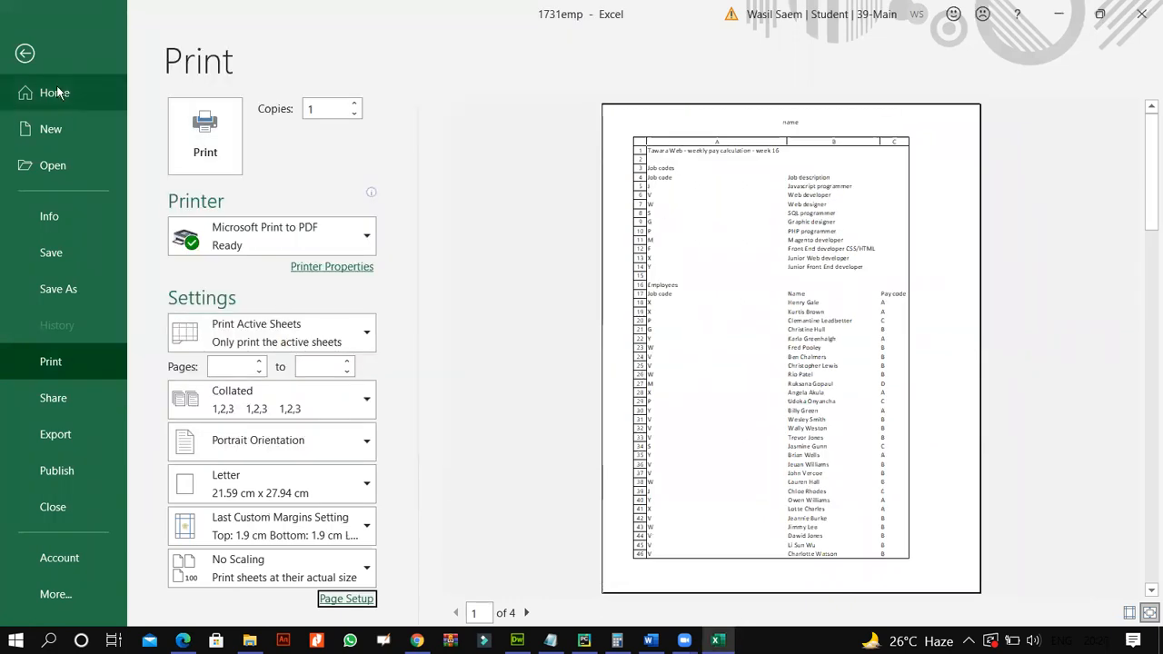
pyautogui.click(24, 52)
# Read questions 11 to 14 in the exam paper, and merge and center cells A1 to G1 in the 1731emp sheet.
pyautogui.click(184, 640)
pyautogui.scroll(-1, 334, 406)
pyautogui.moveTo(307, 316); pyautogui.dragTo(382, 322)
pyautogui.moveTo(677, 317); pyautogui.dragTo(689, 317)
pyautogui.scroll(-3, 257, 345)
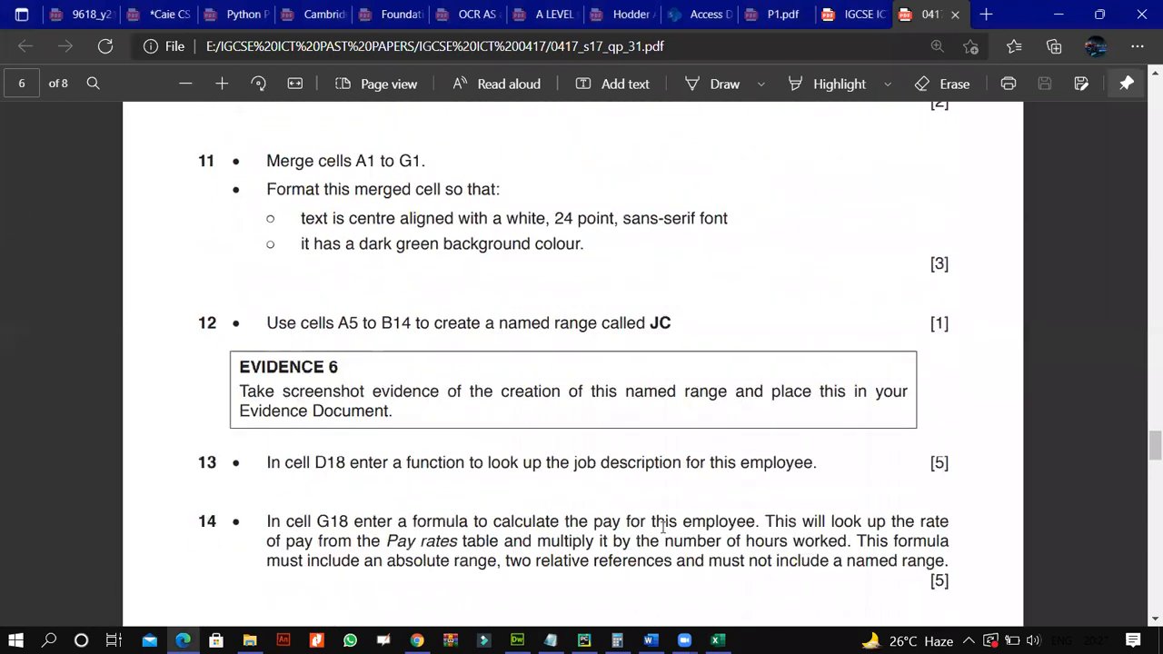
pyautogui.click(717, 640)
pyautogui.click(254, 302)
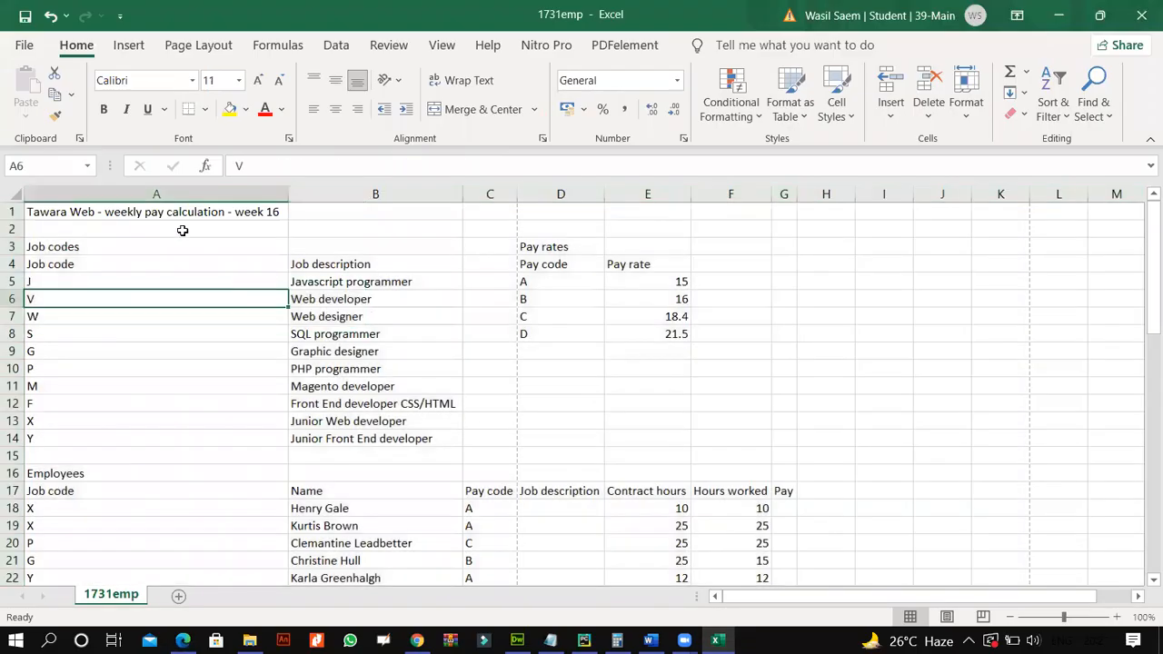
pyautogui.moveTo(183, 211); pyautogui.dragTo(785, 210)
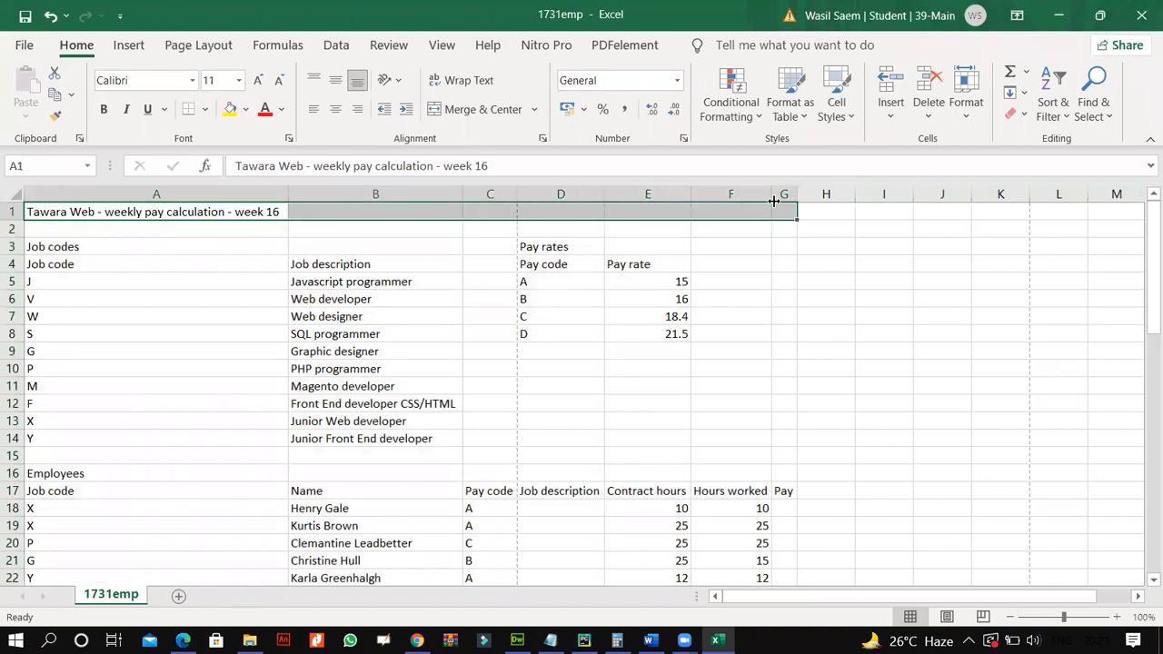
pyautogui.click(735, 179)
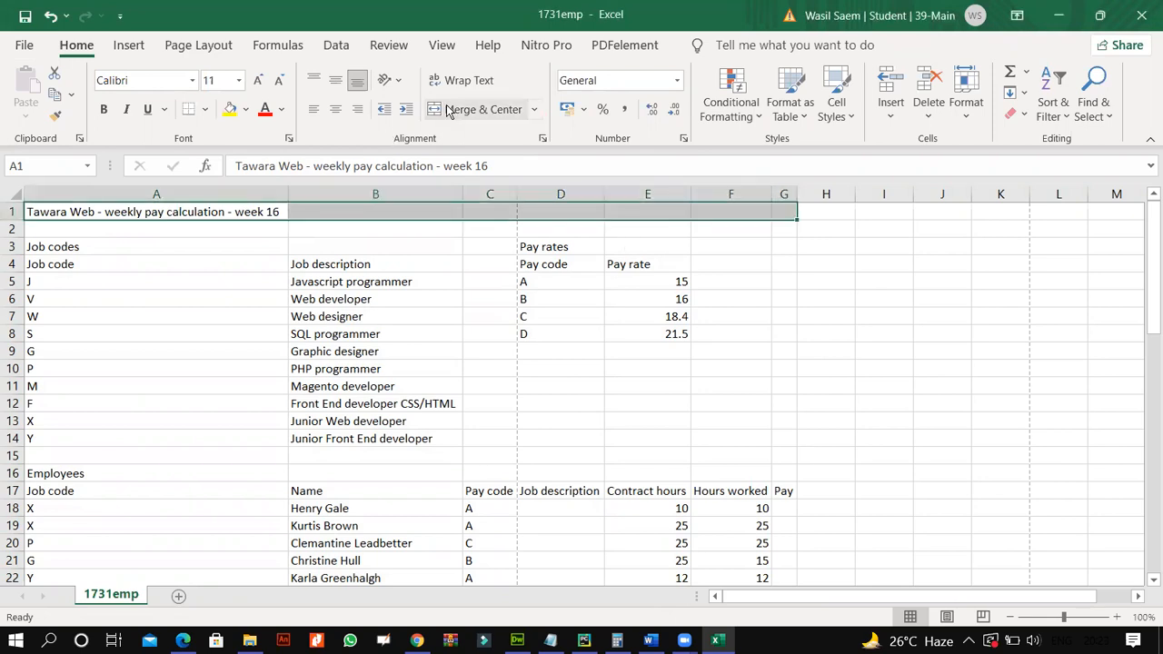
pyautogui.click(479, 109)
# Check question 11's formatting requirements and set the merged title cell's font colour to white and its size to 24 points.
pyautogui.click(186, 637)
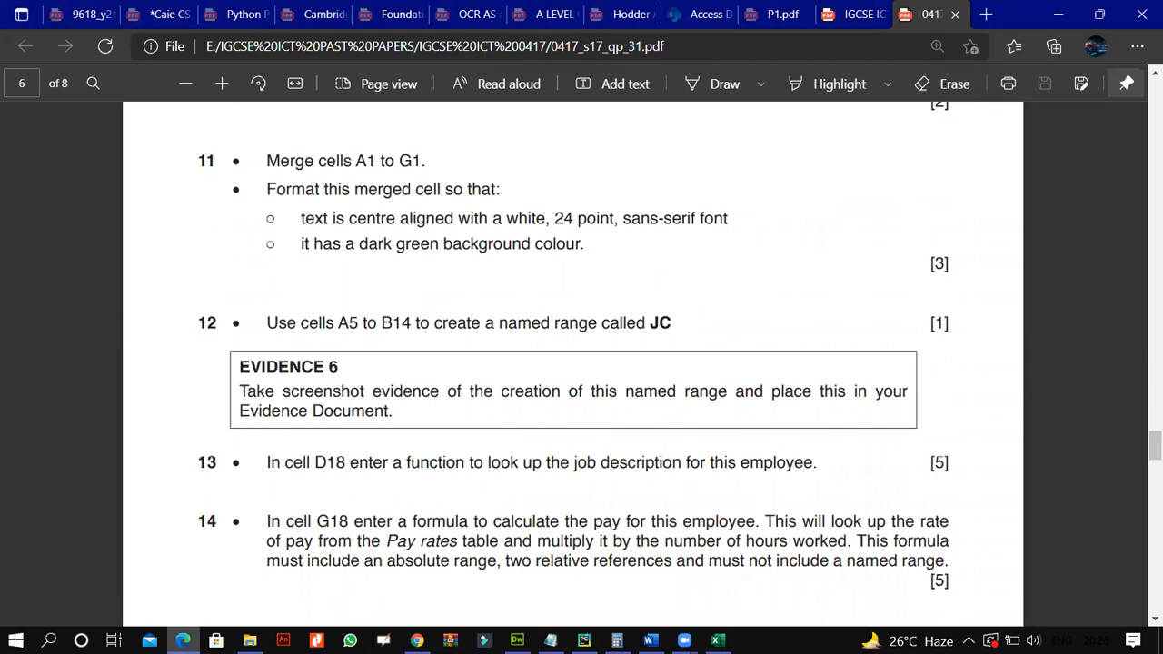
pyautogui.click(182, 640)
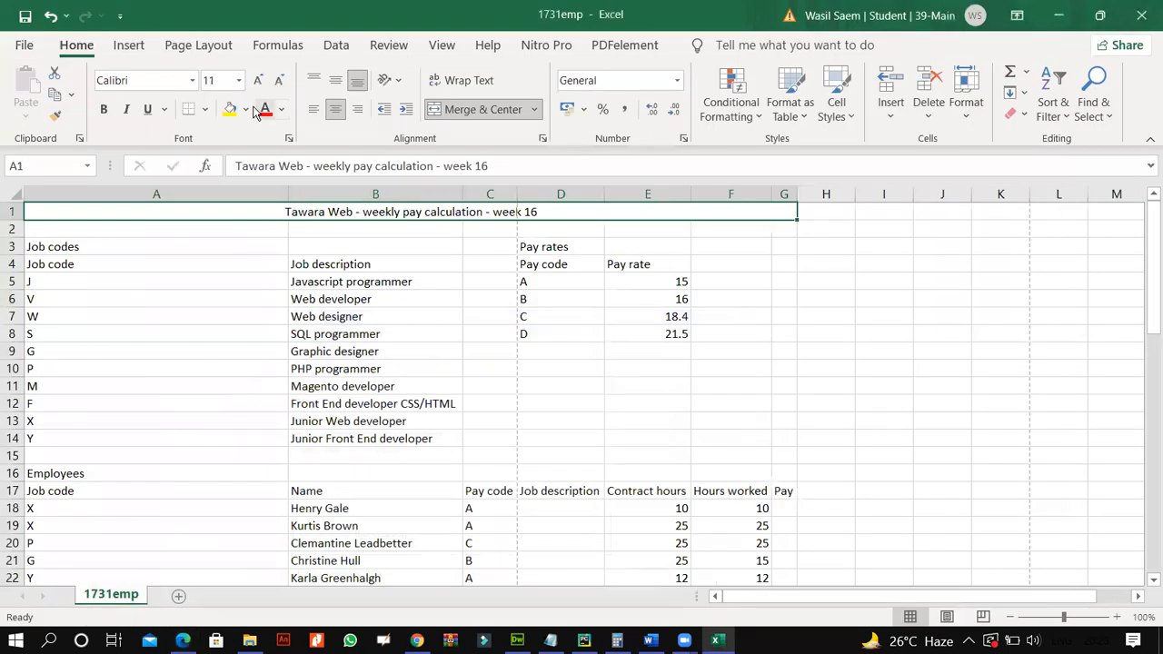
pyautogui.click(282, 109)
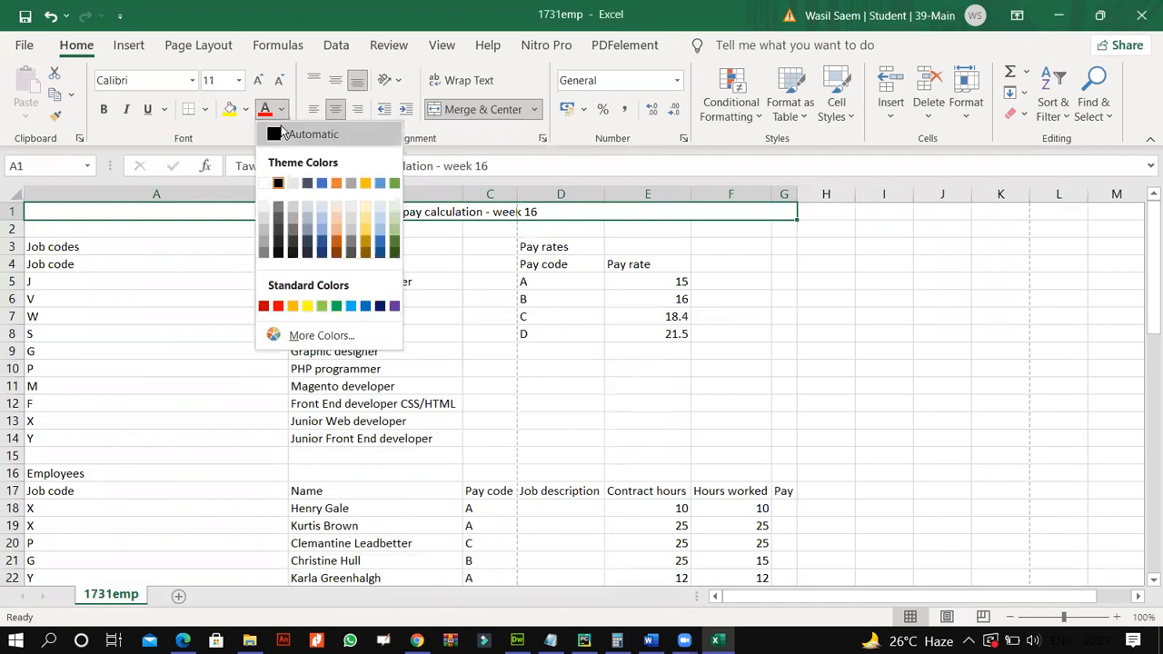
pyautogui.click(265, 184)
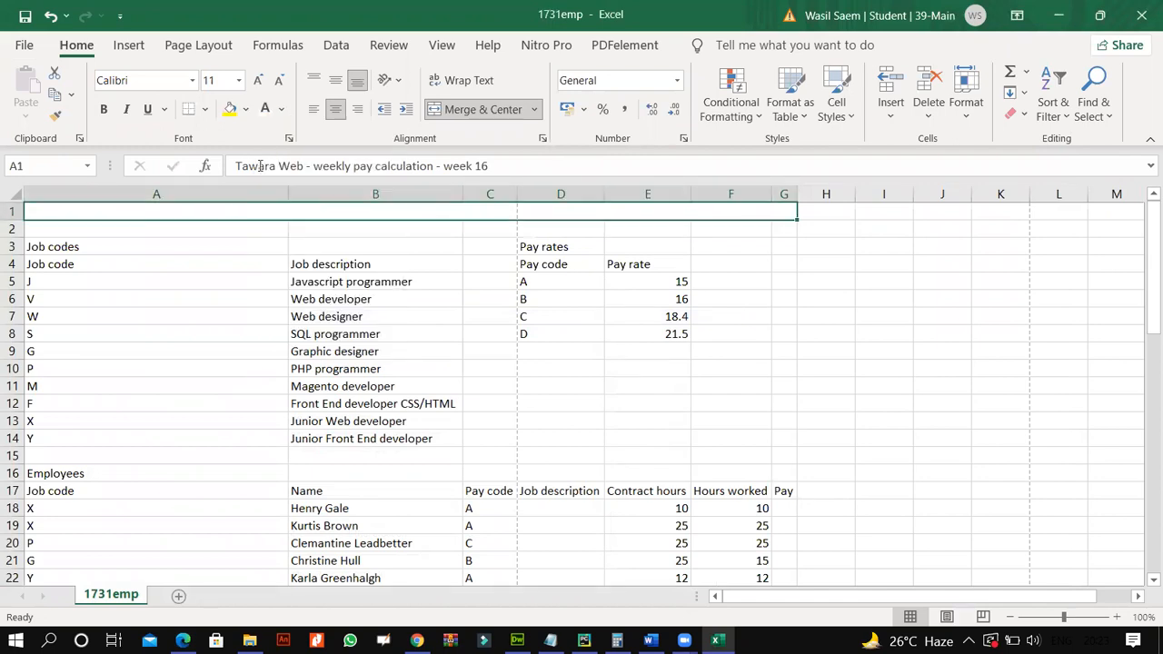
pyautogui.click(240, 81)
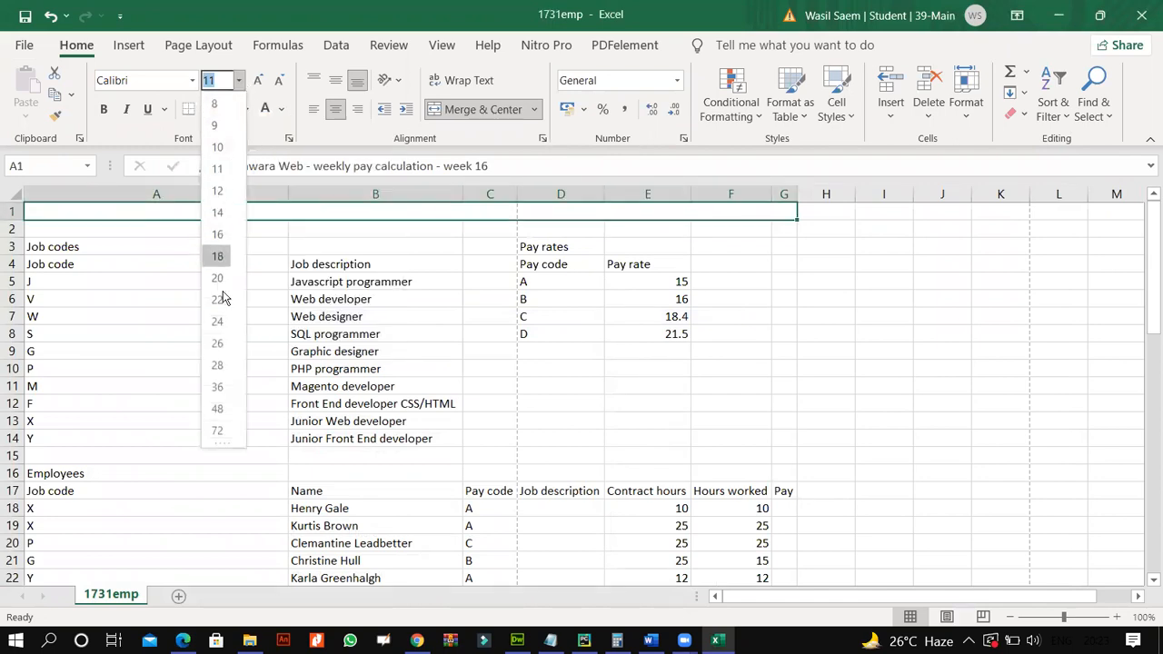
pyautogui.click(218, 322)
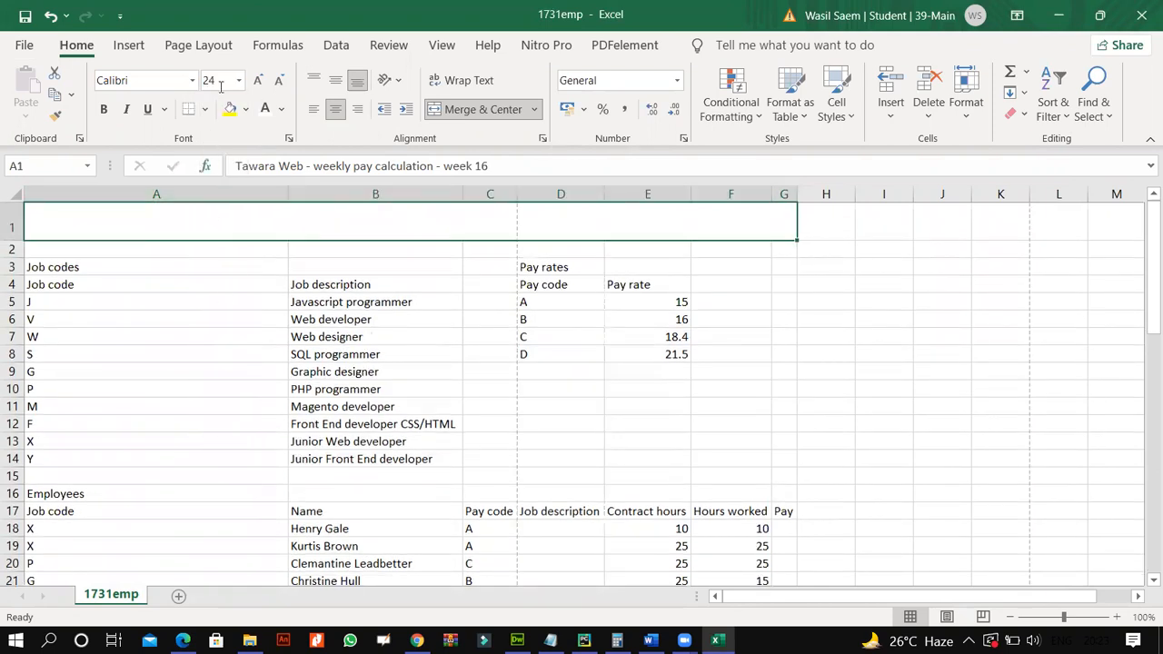
# Set the merged title cell's font to Arial.
pyautogui.click(192, 80)
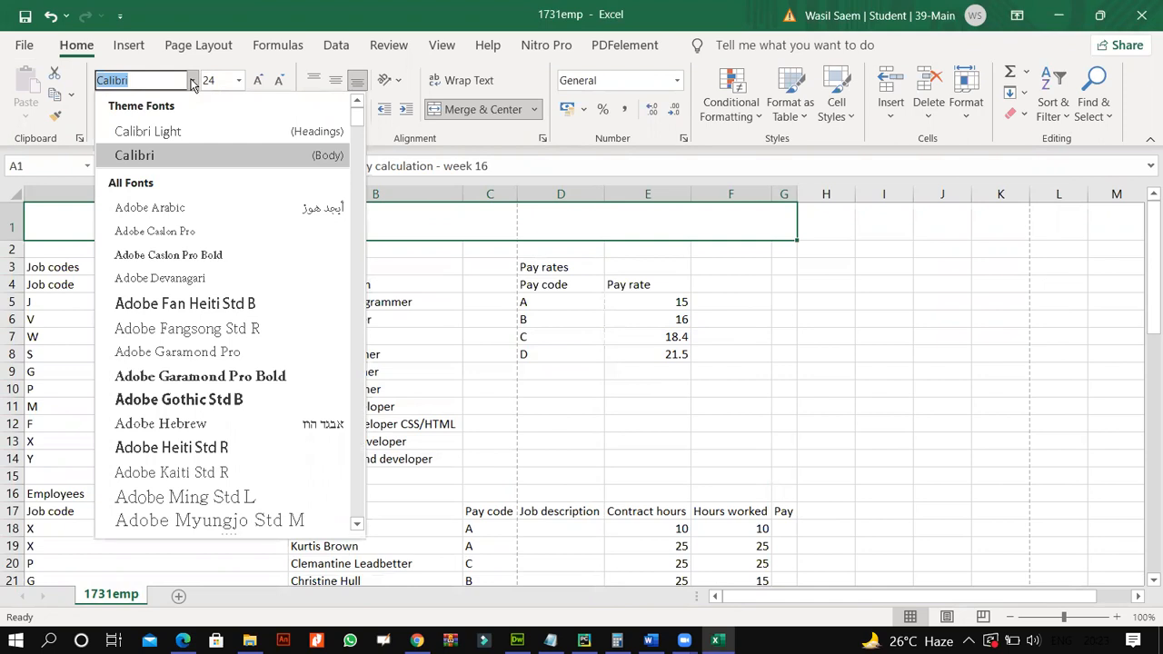
pyautogui.scroll(-3, 211, 327)
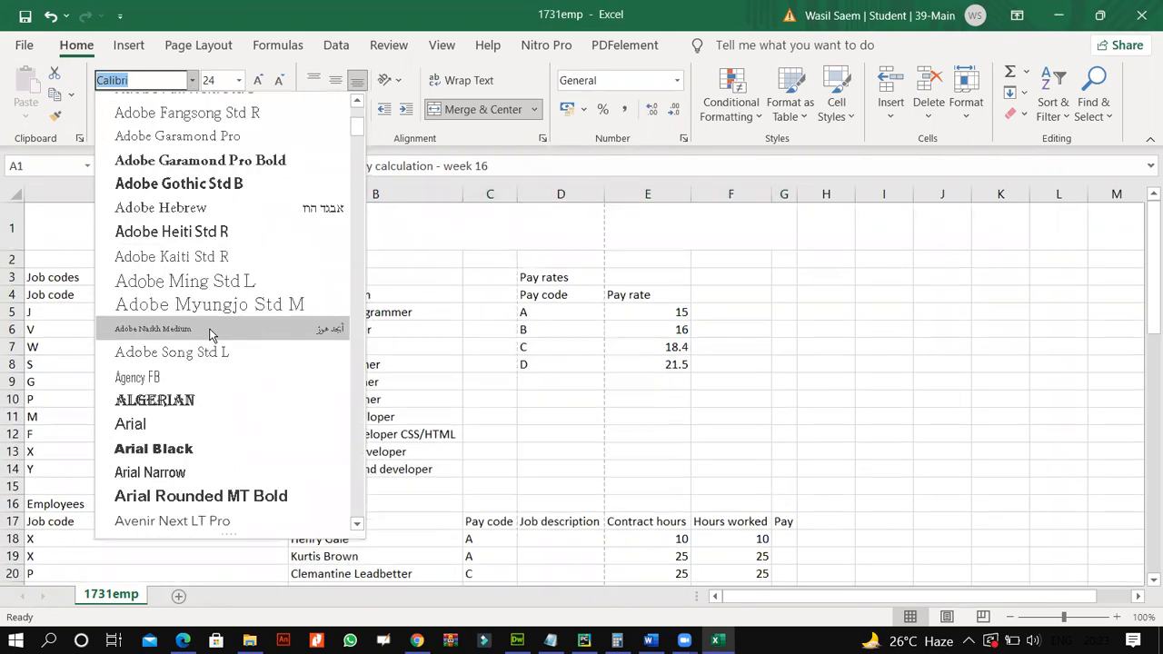
pyautogui.click(195, 426)
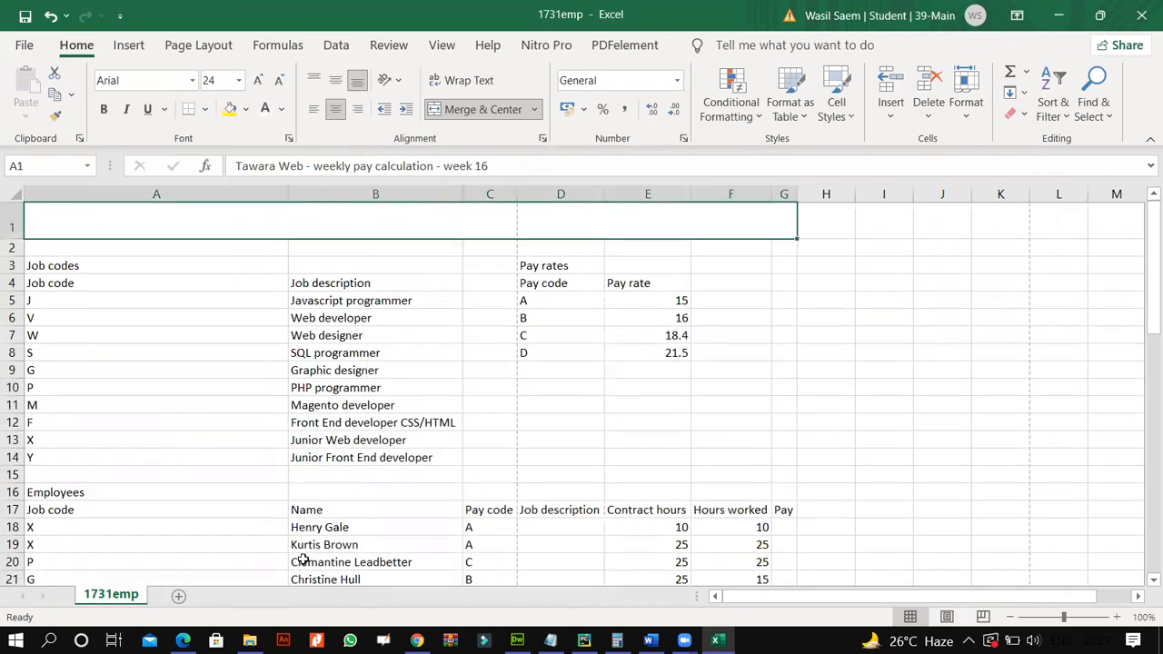
# Check question 11's background requirement in the exam paper and fill the merged title cell with a custom dark green.
pyautogui.click(183, 638)
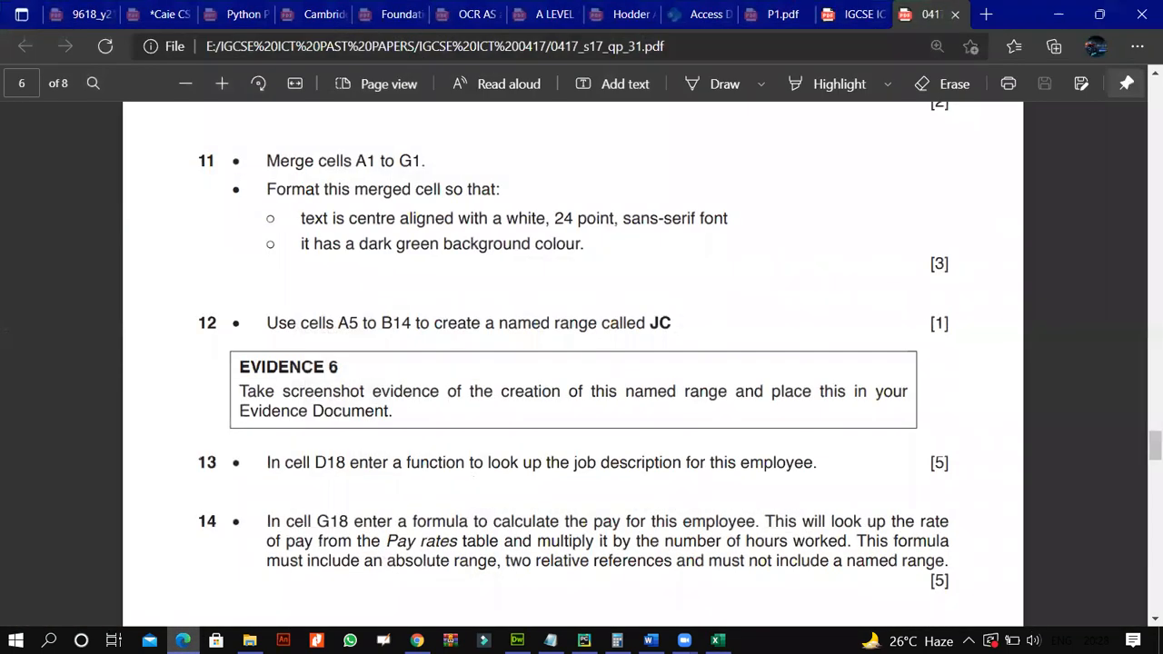
pyautogui.click(182, 639)
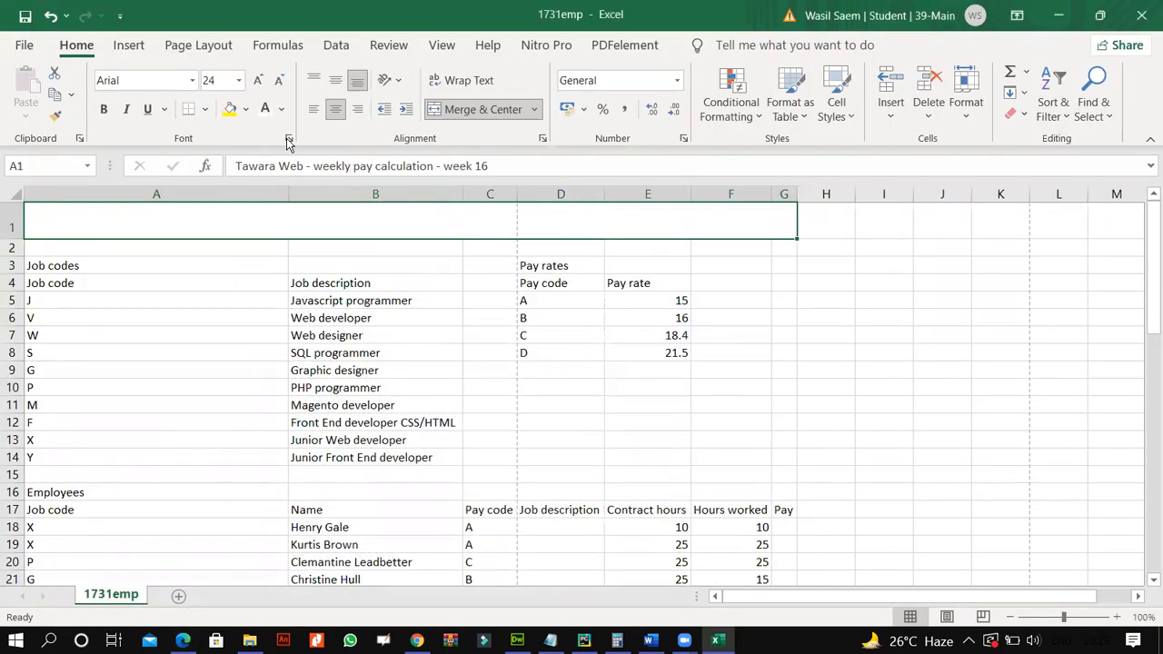
pyautogui.click(246, 109)
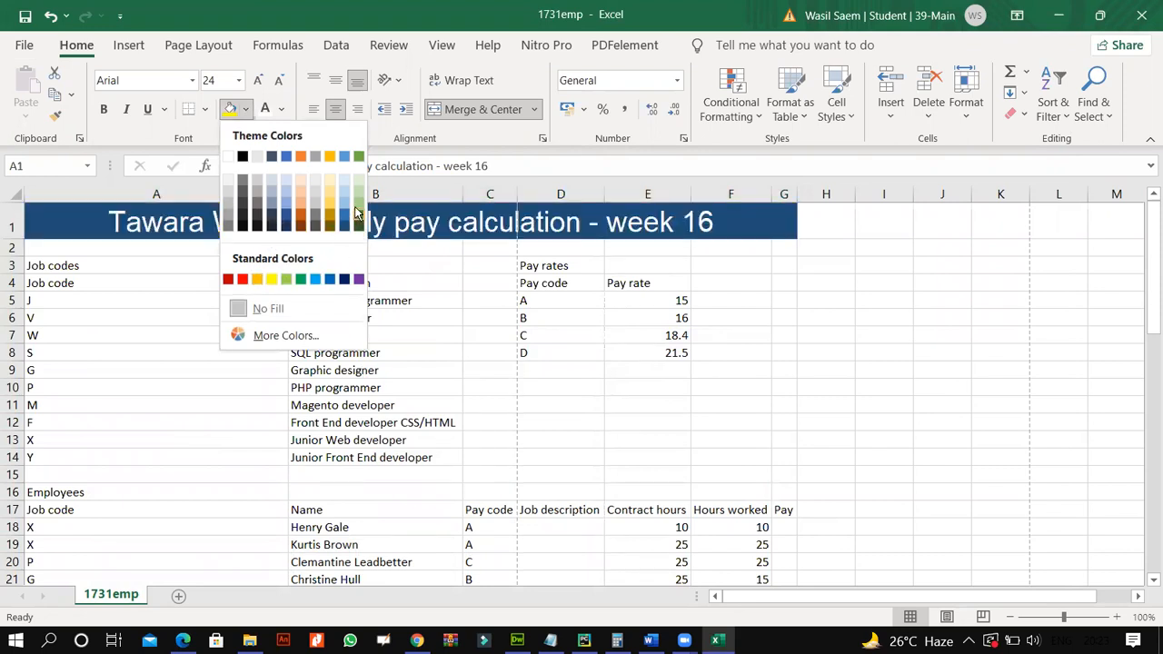
pyautogui.click(281, 337)
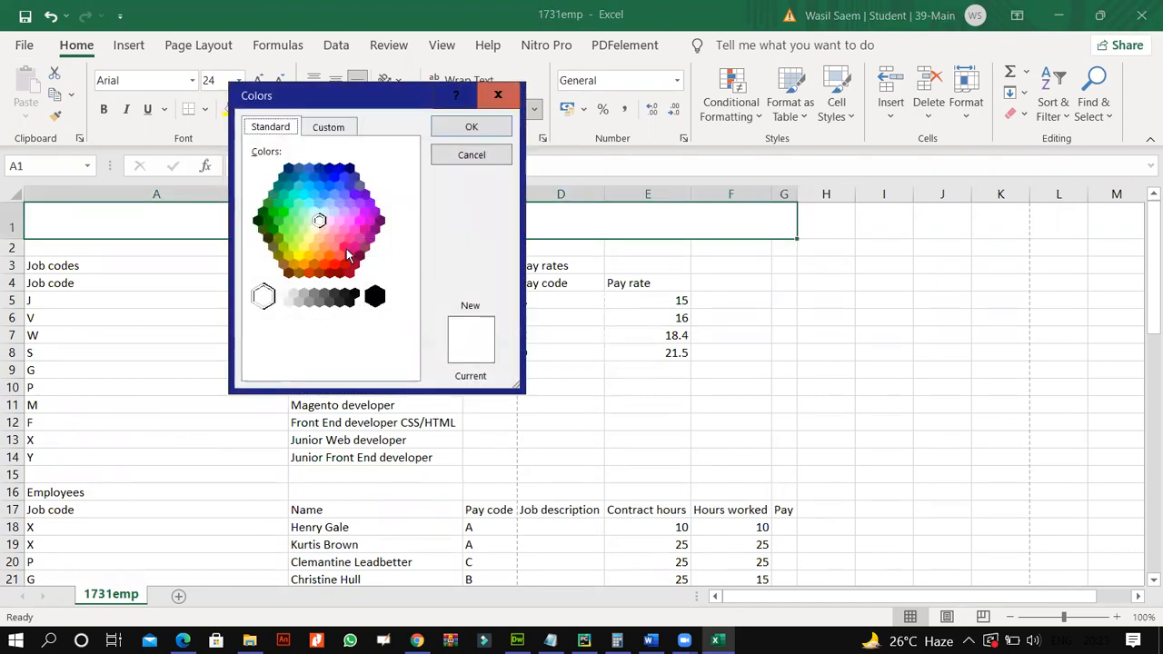
pyautogui.click(274, 230)
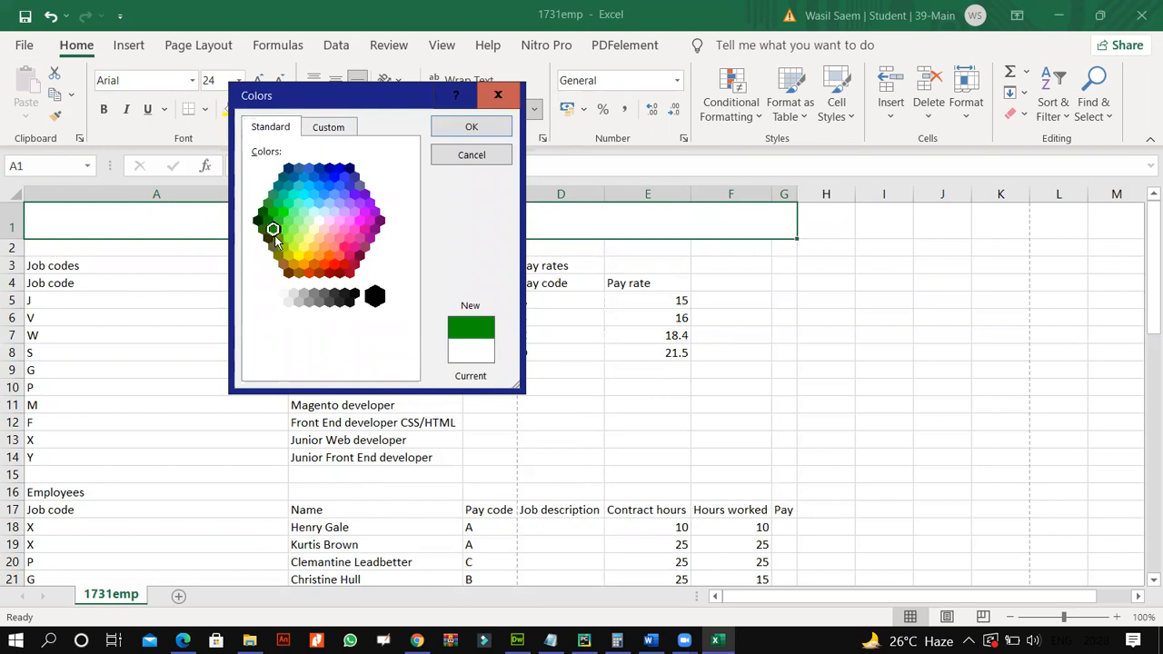
pyautogui.click(278, 239)
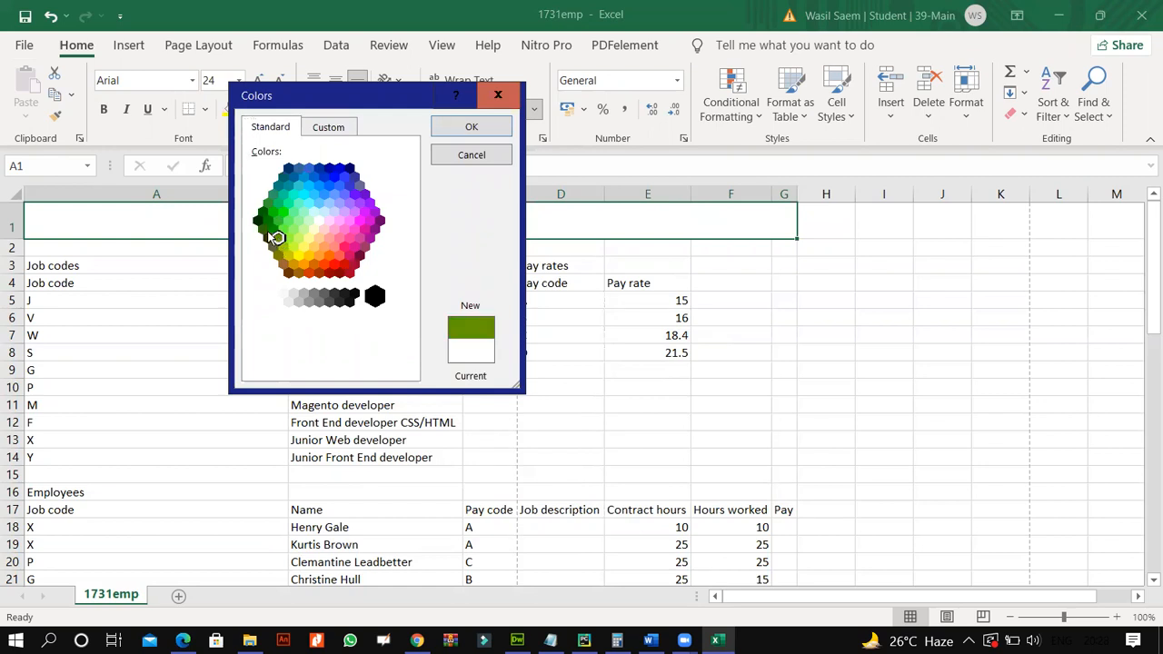
pyautogui.click(262, 228)
pyautogui.click(472, 128)
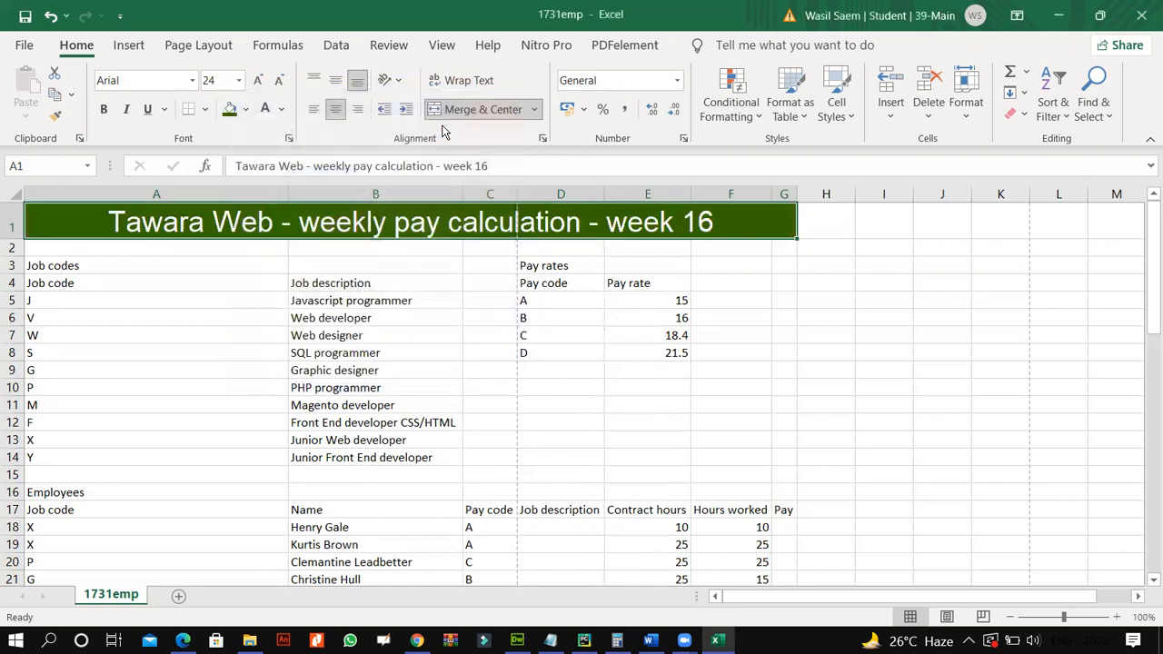
# Read question 12's named range instruction in the exam paper and copy the range name JC.
pyautogui.click(182, 640)
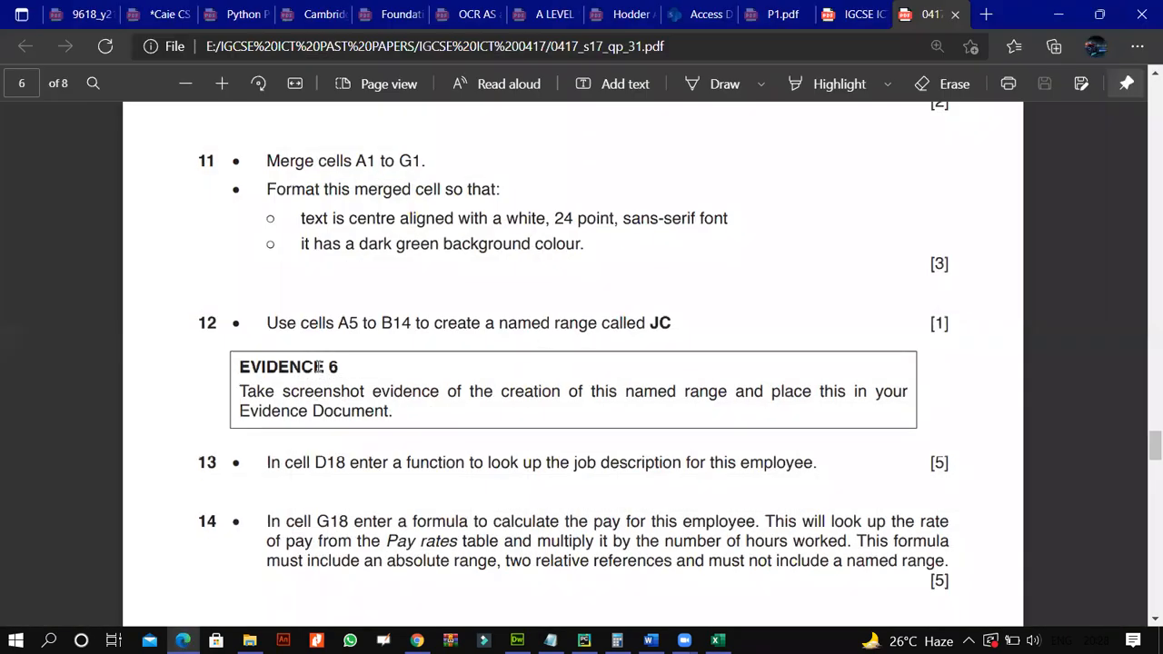
pyautogui.scroll(-1, 318, 366)
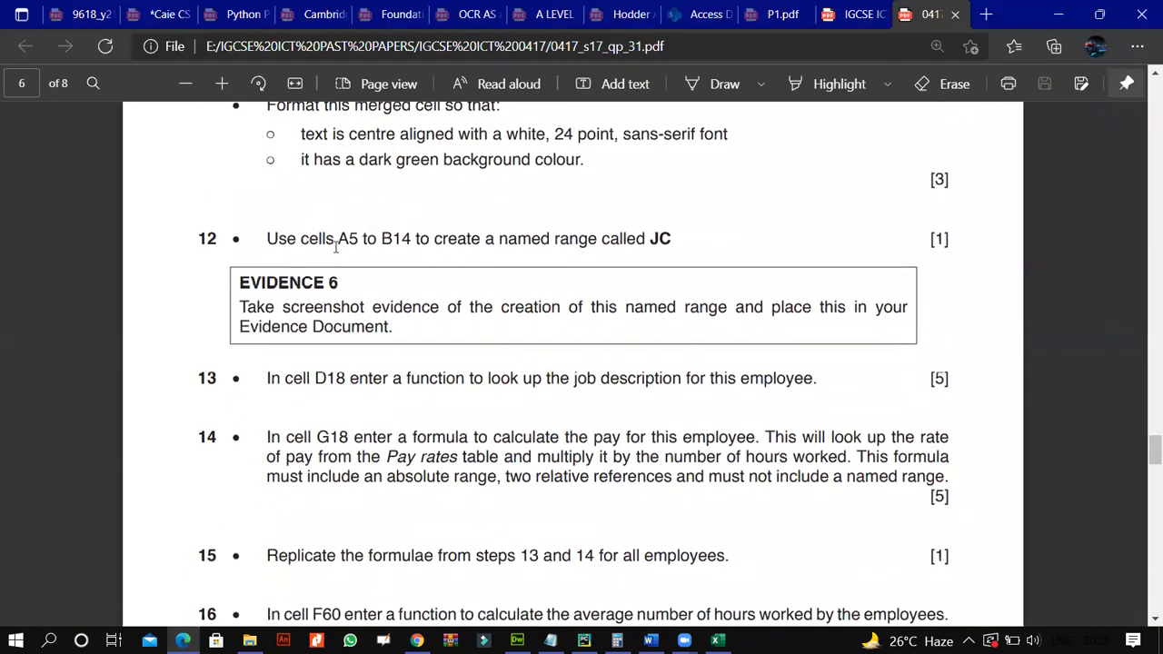
pyautogui.moveTo(338, 242); pyautogui.dragTo(359, 242)
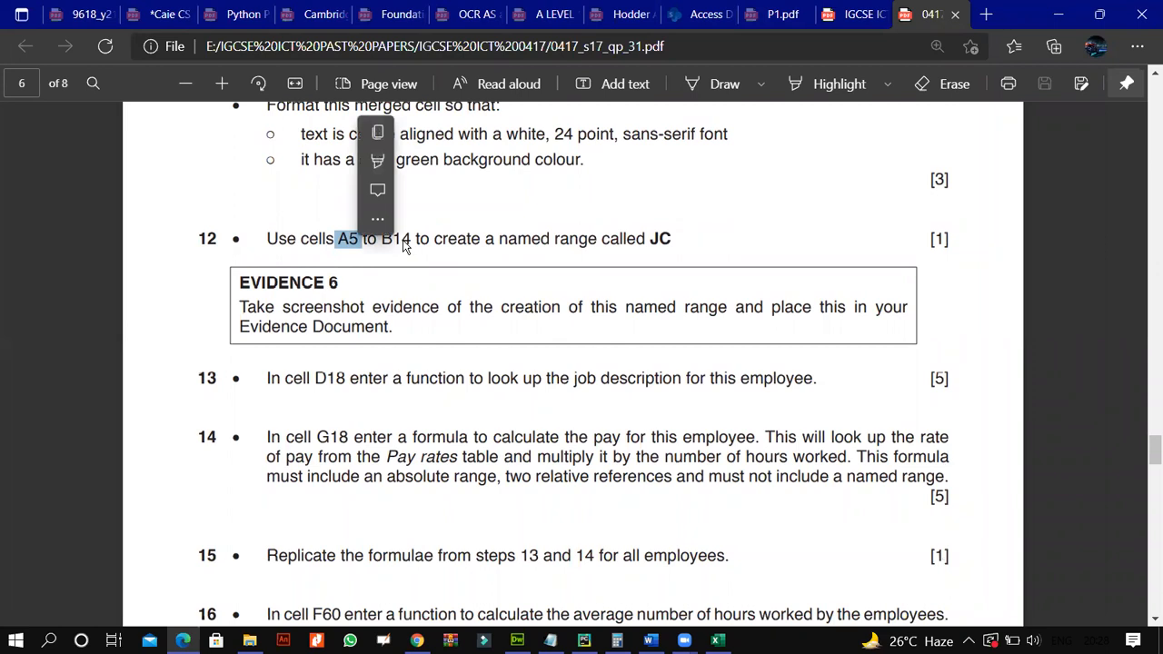
pyautogui.click(414, 240)
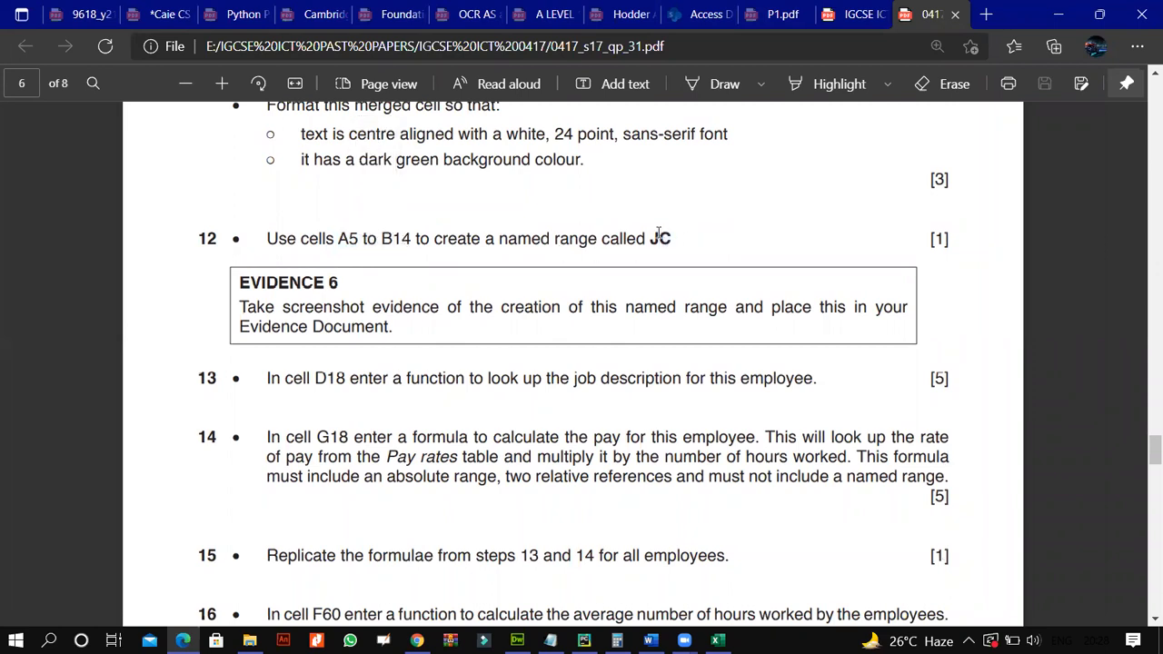
pyautogui.moveTo(651, 233); pyautogui.dragTo(672, 237)
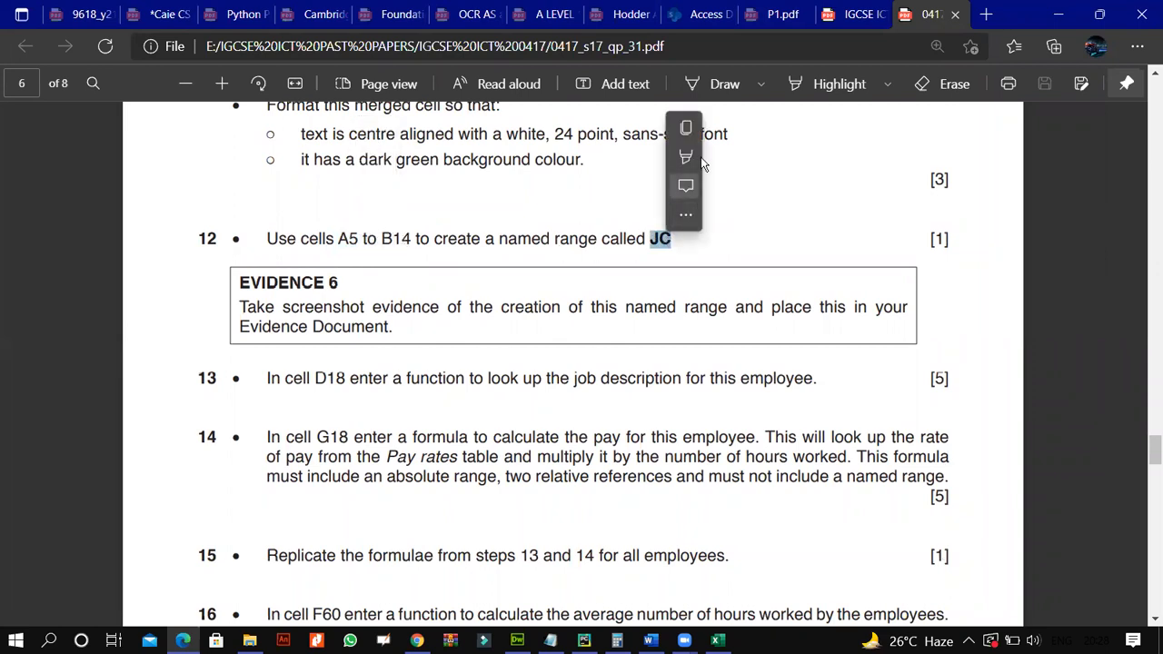
pyautogui.click(687, 129)
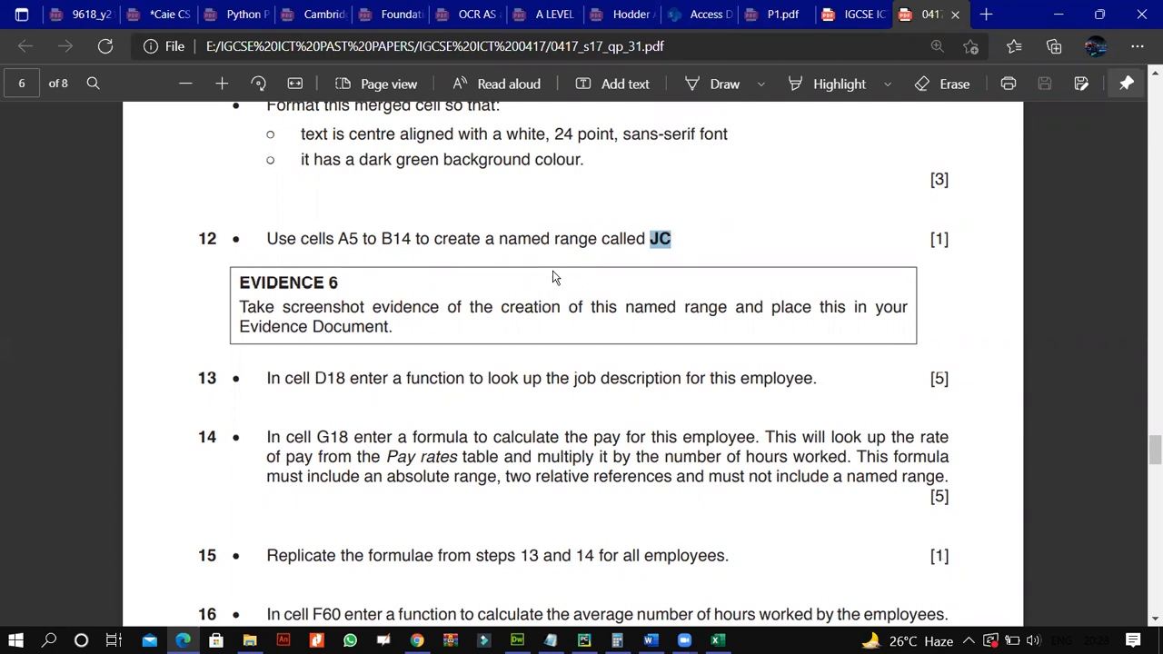
# Switch back to Excel and define cells A4 to B14 as a named range, pasting JC as its name.
pyautogui.hotkey('alt', 'Tab')
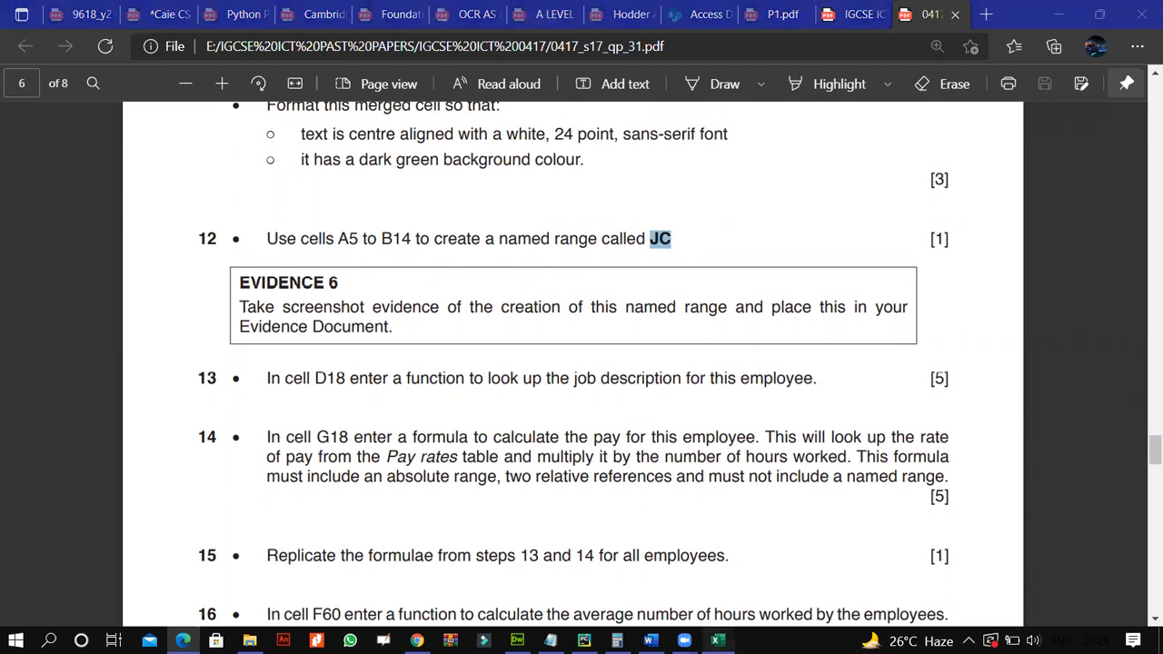
pyautogui.click(275, 405)
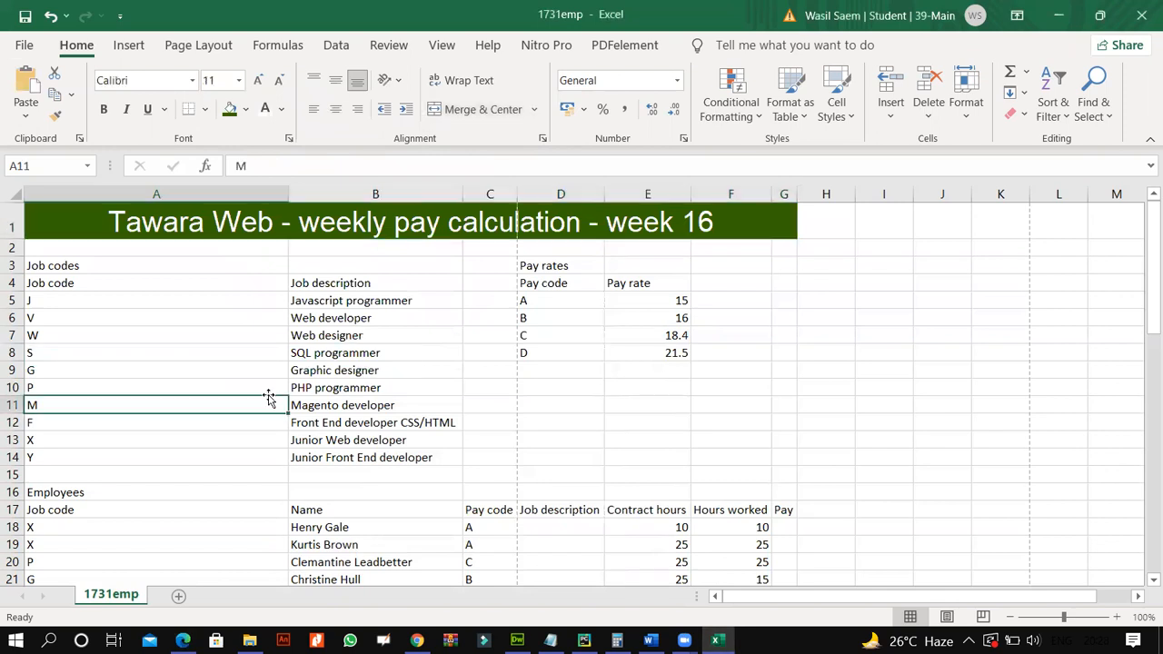
pyautogui.click(105, 286)
pyautogui.moveTo(234, 286); pyautogui.dragTo(373, 459)
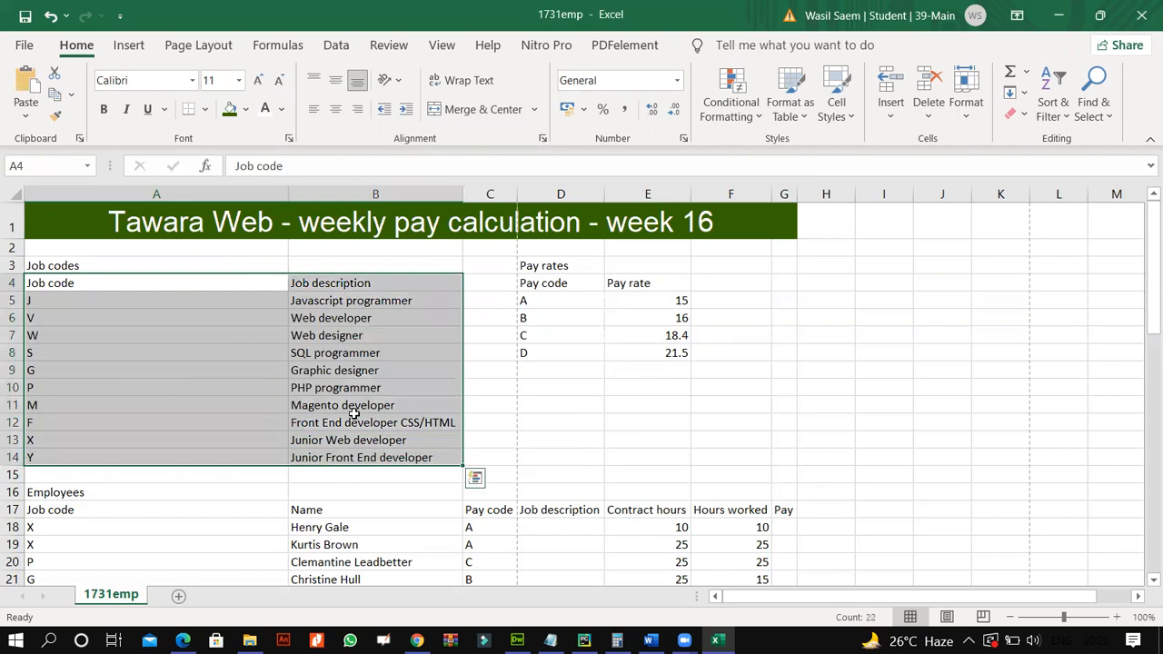
pyautogui.rightClick(347, 396)
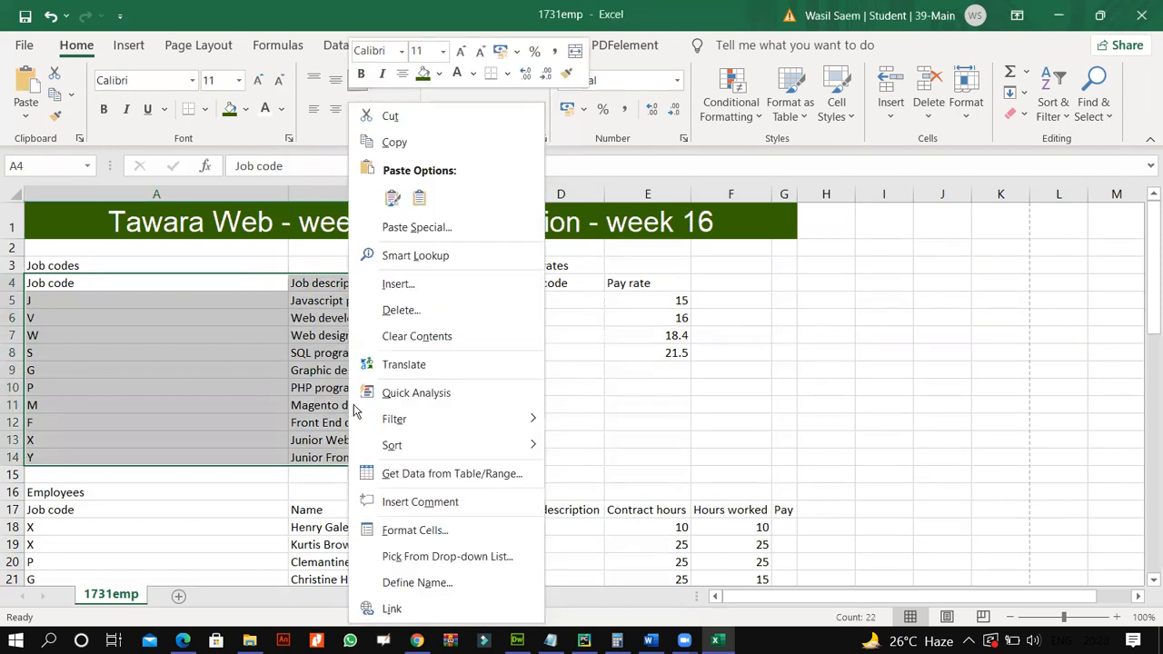
pyautogui.click(417, 582)
pyautogui.rightClick(394, 458)
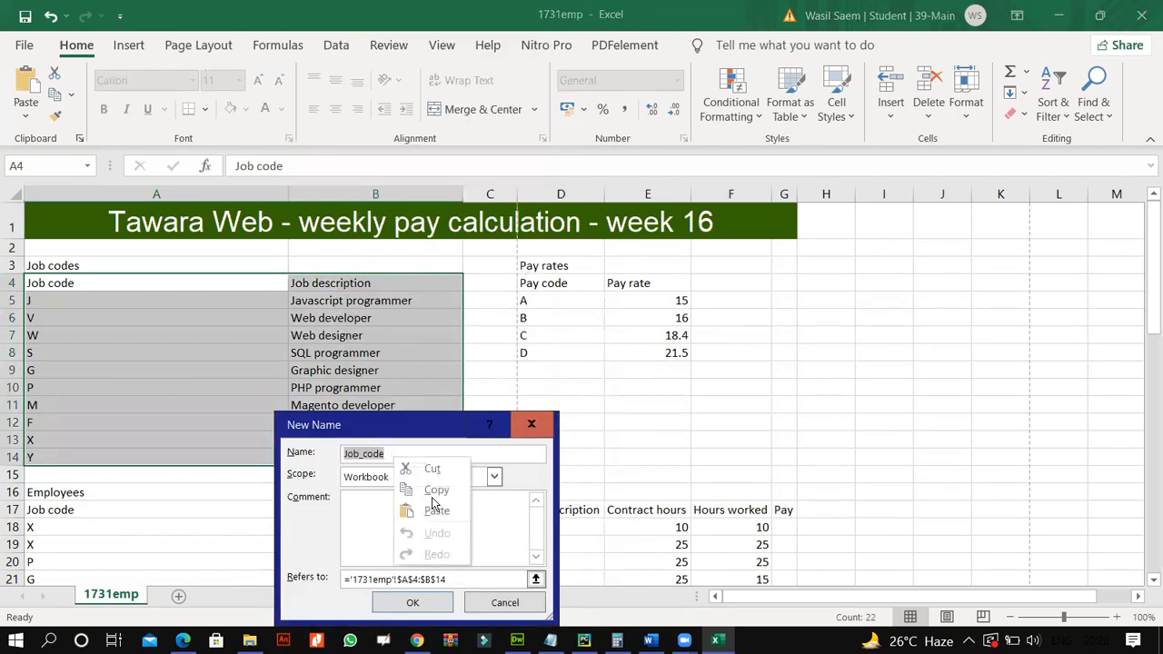
pyautogui.click(436, 510)
pyautogui.click(418, 602)
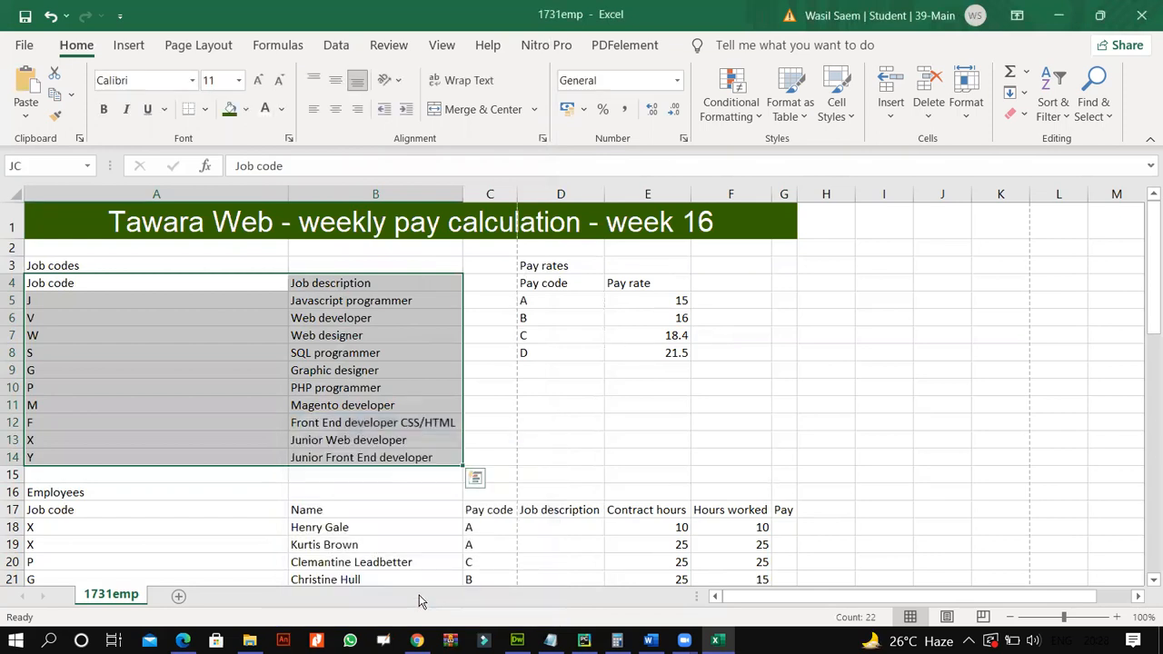
# Read question 13's job description lookup instruction in the exam paper and select cell D18 in the 1731emp sheet.
pyautogui.click(182, 641)
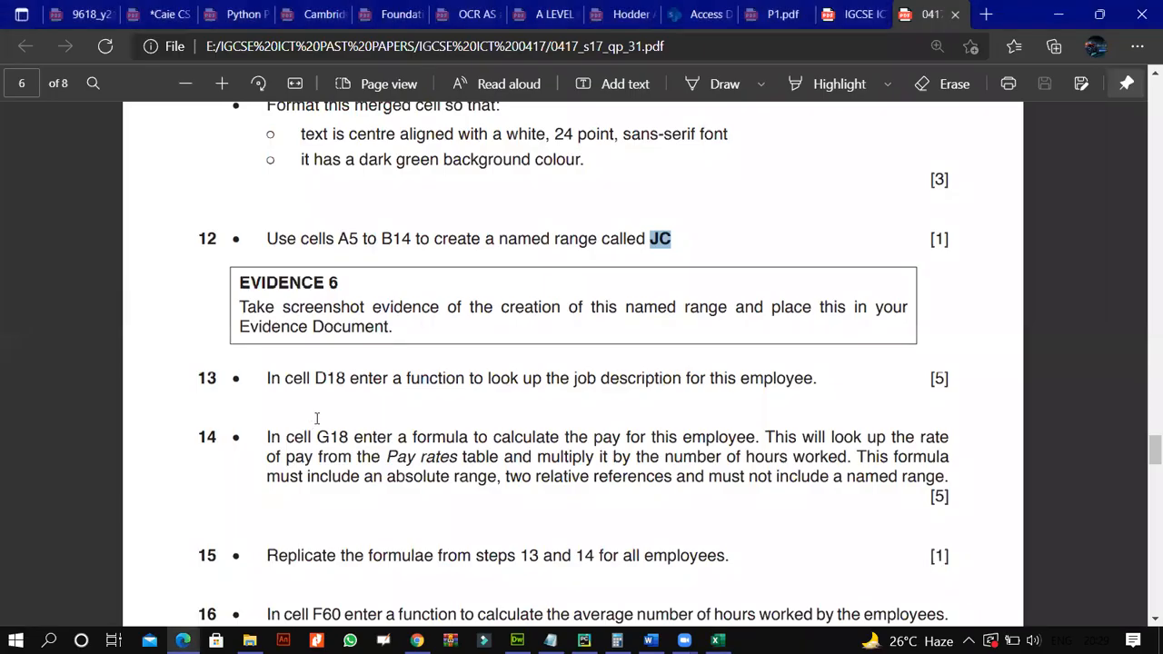
pyautogui.scroll(-2, 316, 418)
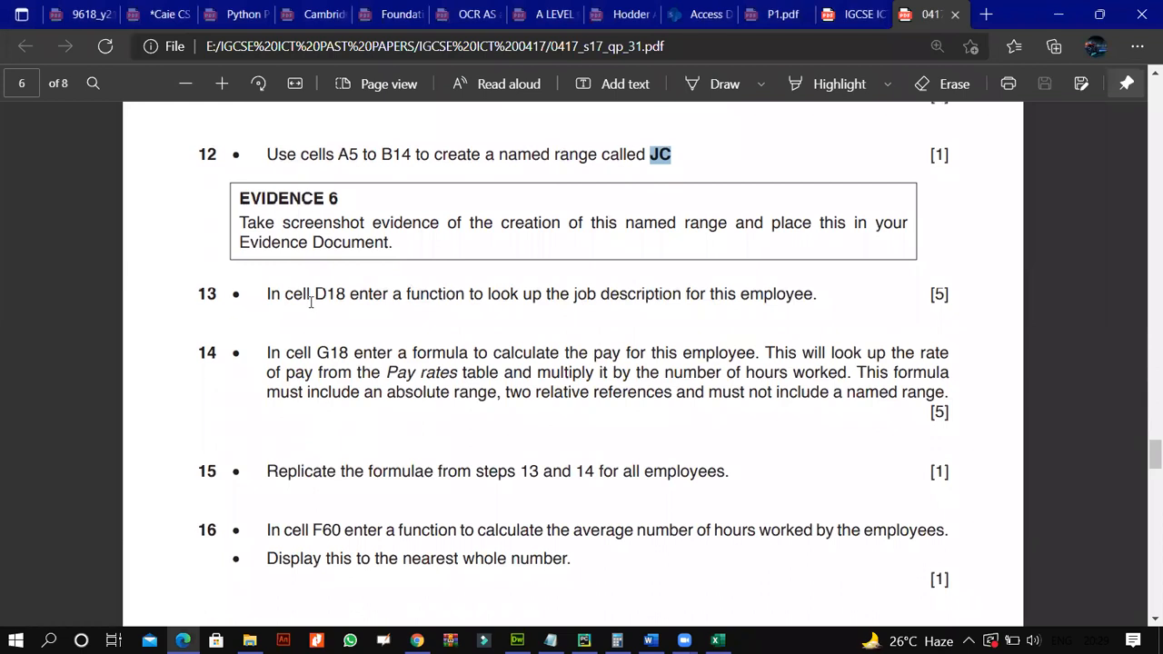
pyautogui.doubleClick(320, 294)
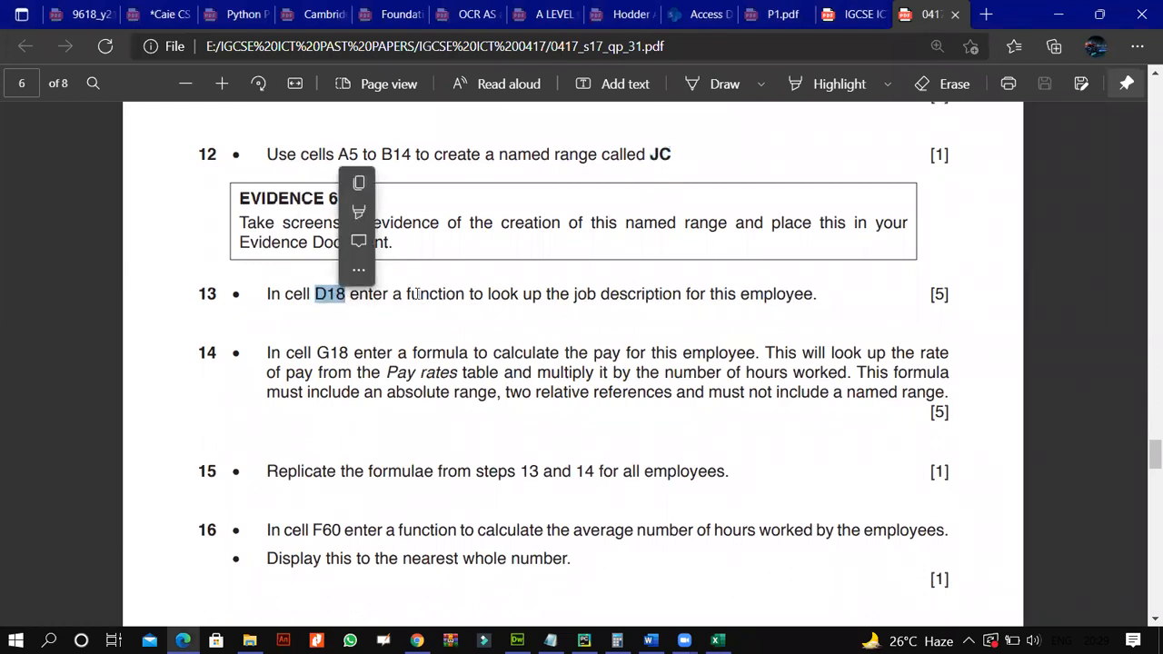
pyautogui.click(460, 293)
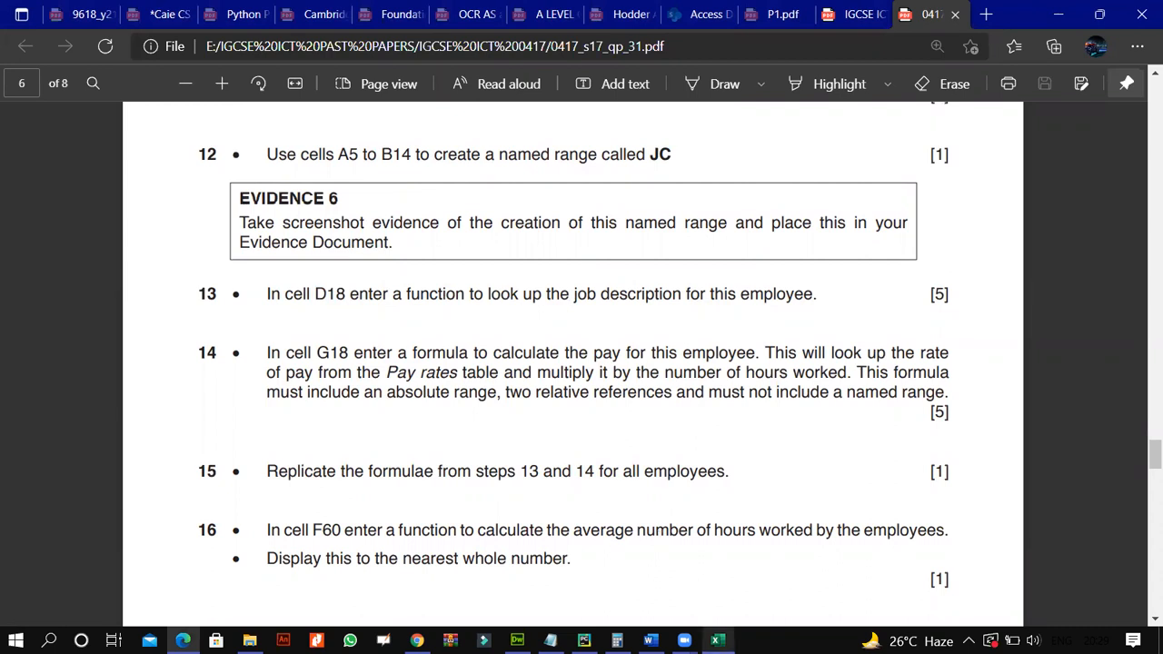
pyautogui.click(718, 639)
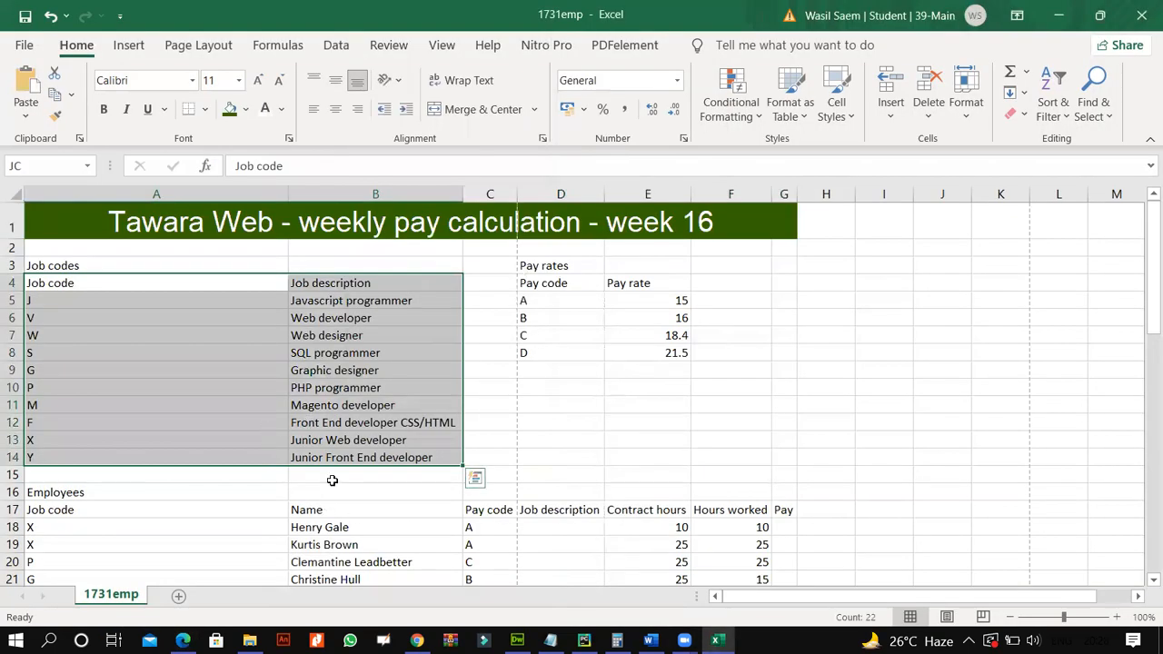
pyautogui.scroll(-1, 332, 480)
pyautogui.scroll(1, 333, 472)
pyautogui.click(553, 303)
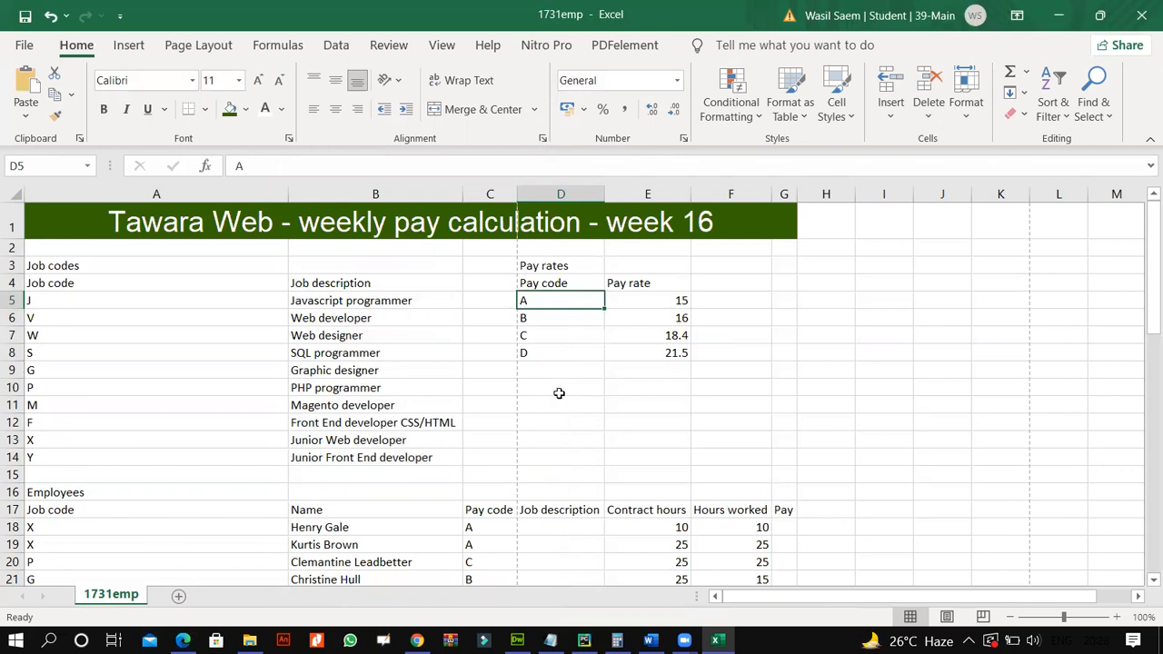
pyautogui.scroll(-1, 559, 393)
pyautogui.click(560, 456)
pyautogui.hotkey('alt', 'Tab')
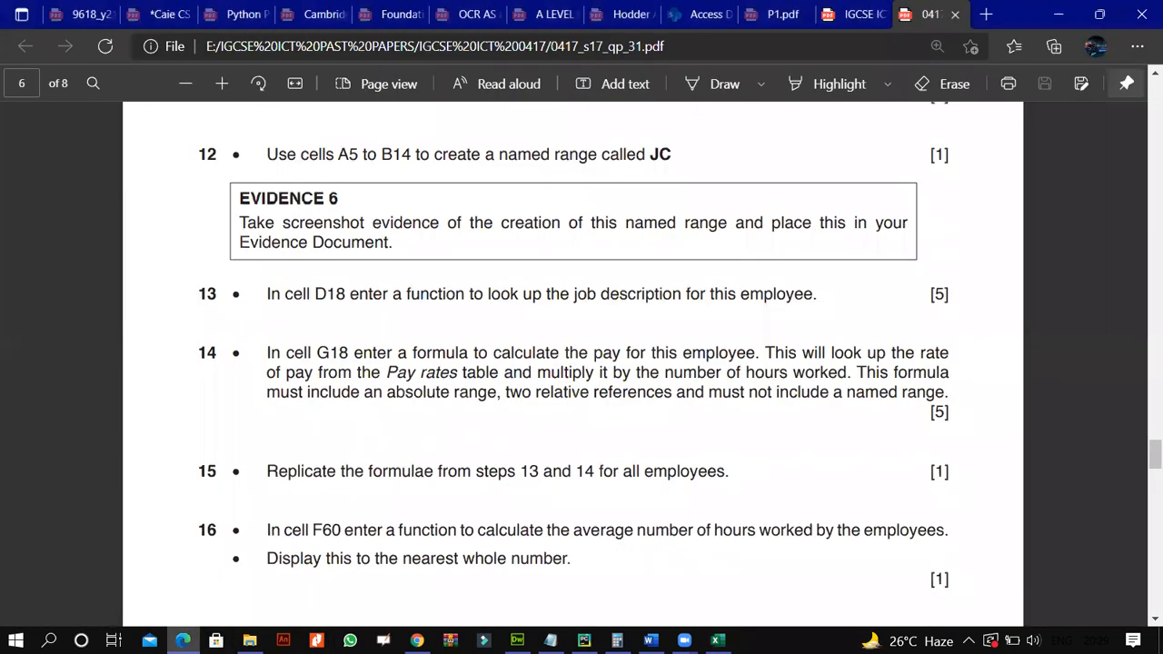
pyautogui.hotkey('alt', 'Tab')
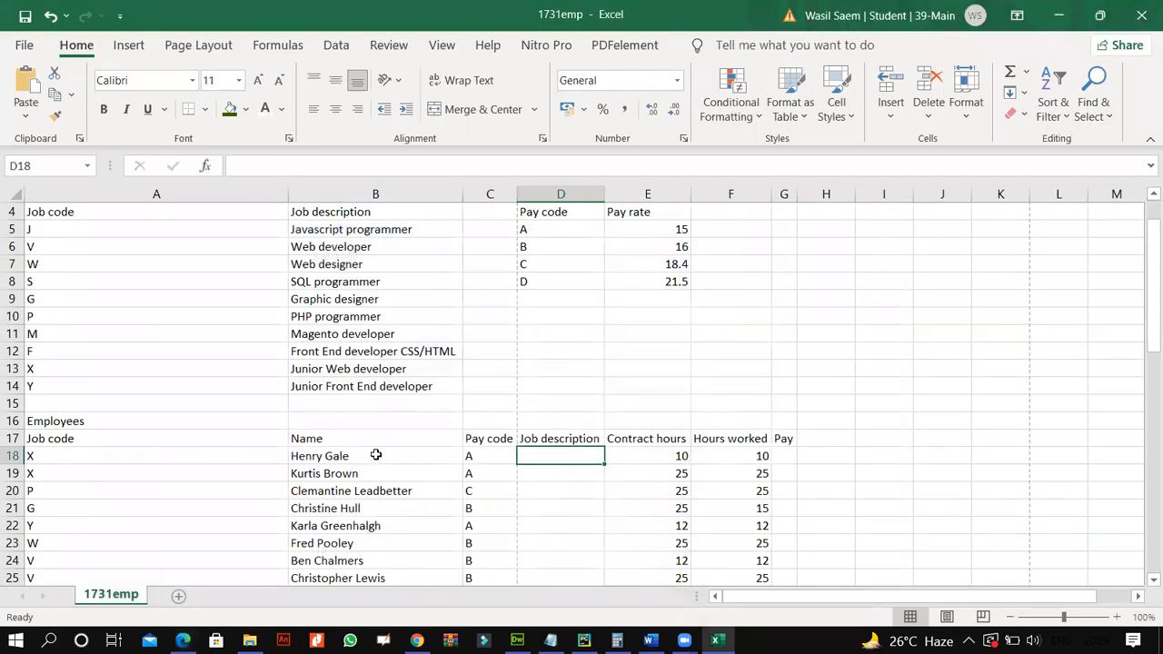
# Enter the job description lookup =VLOOKUP(A18,JC,2,0) in cell D18.
pyautogui.click(405, 168)
pyautogui.write('=')
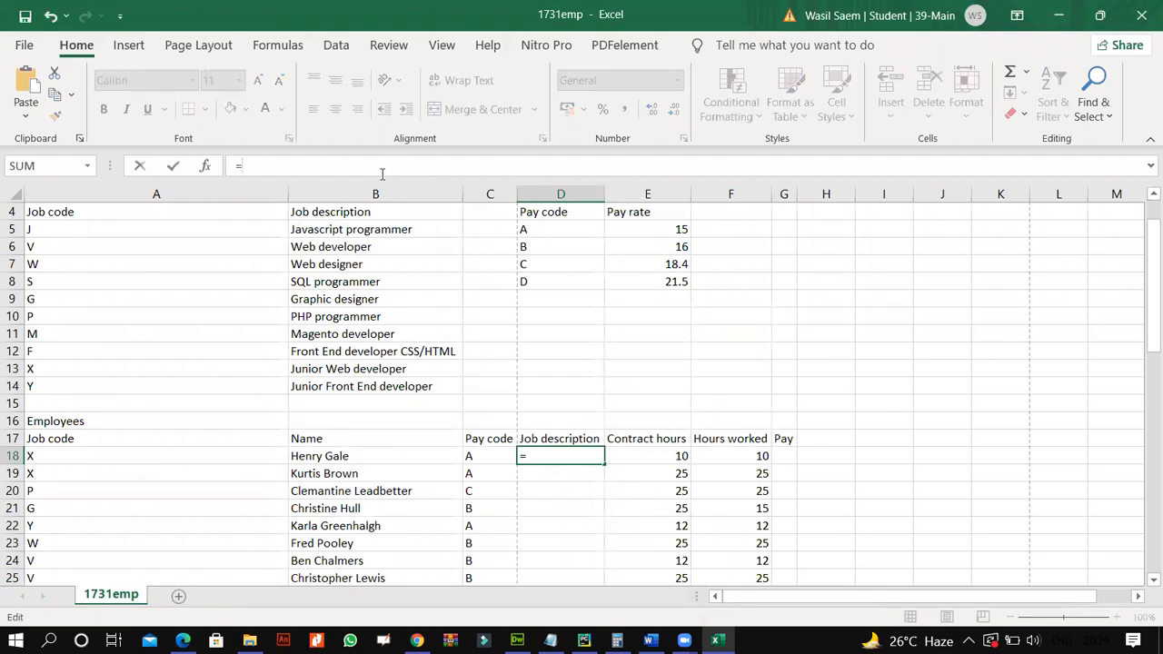
pyautogui.write('v')
pyautogui.doubleClick(280, 287)
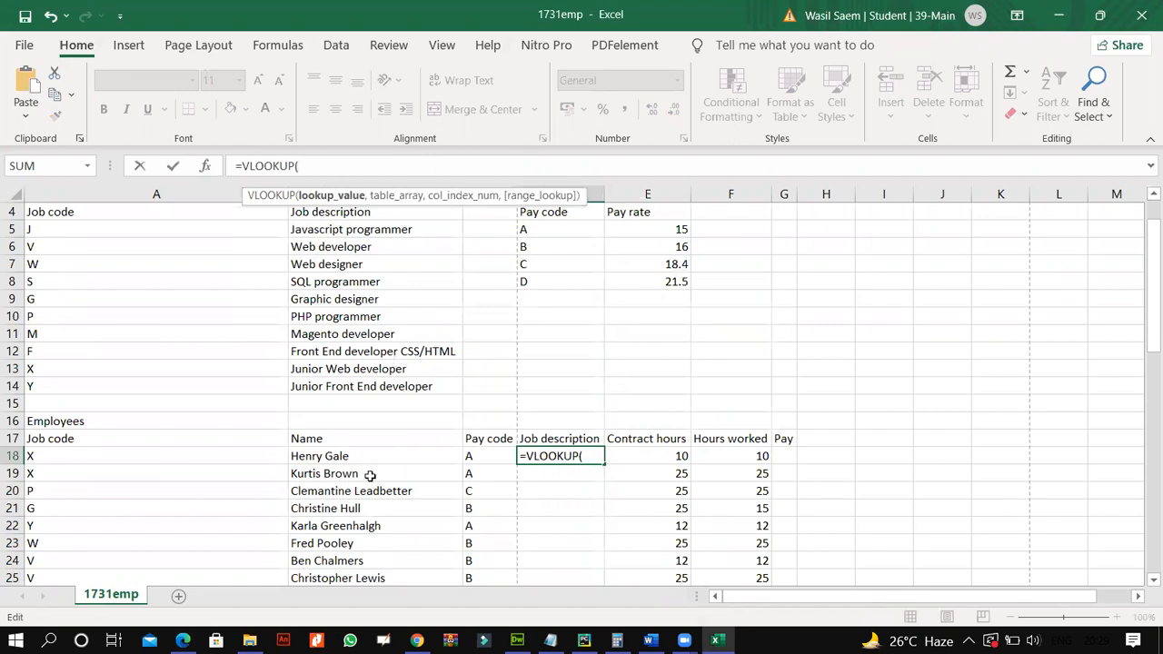
pyautogui.click(168, 456)
pyautogui.write(',')
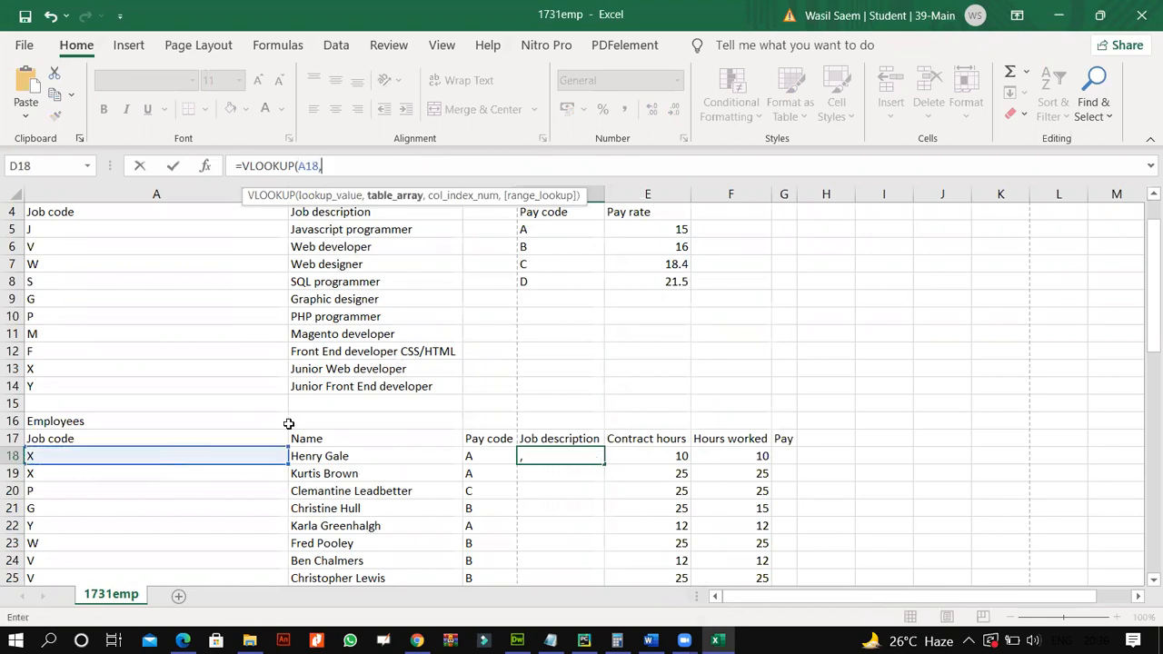
pyautogui.moveTo(401, 396); pyautogui.dragTo(187, 247)
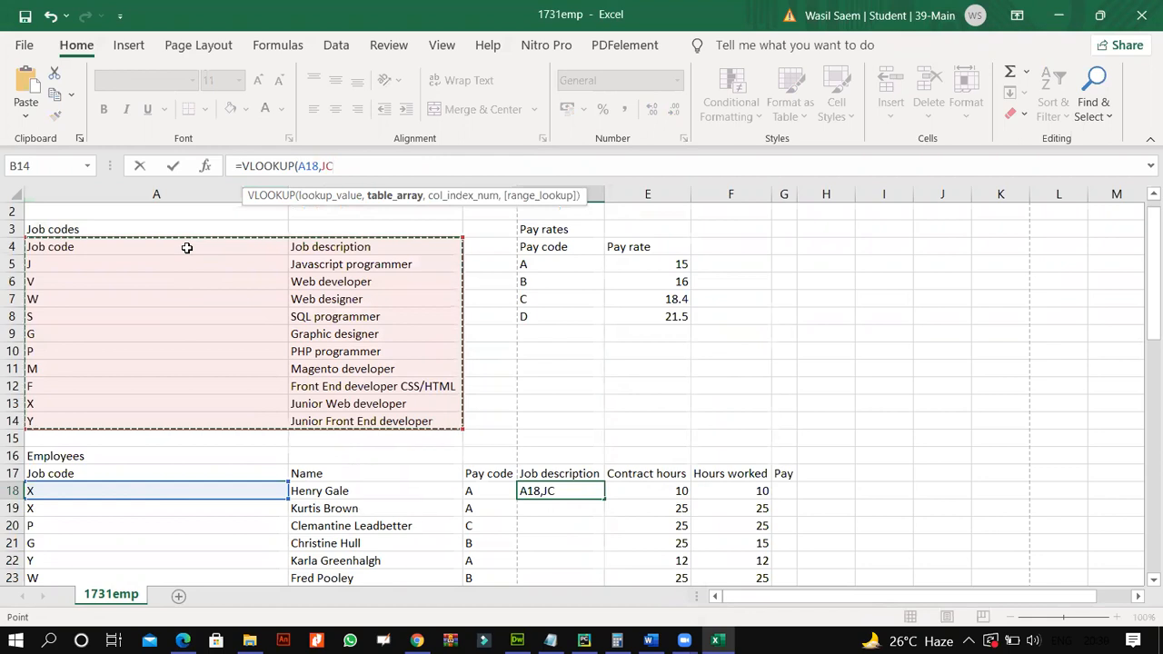
pyautogui.write(',')
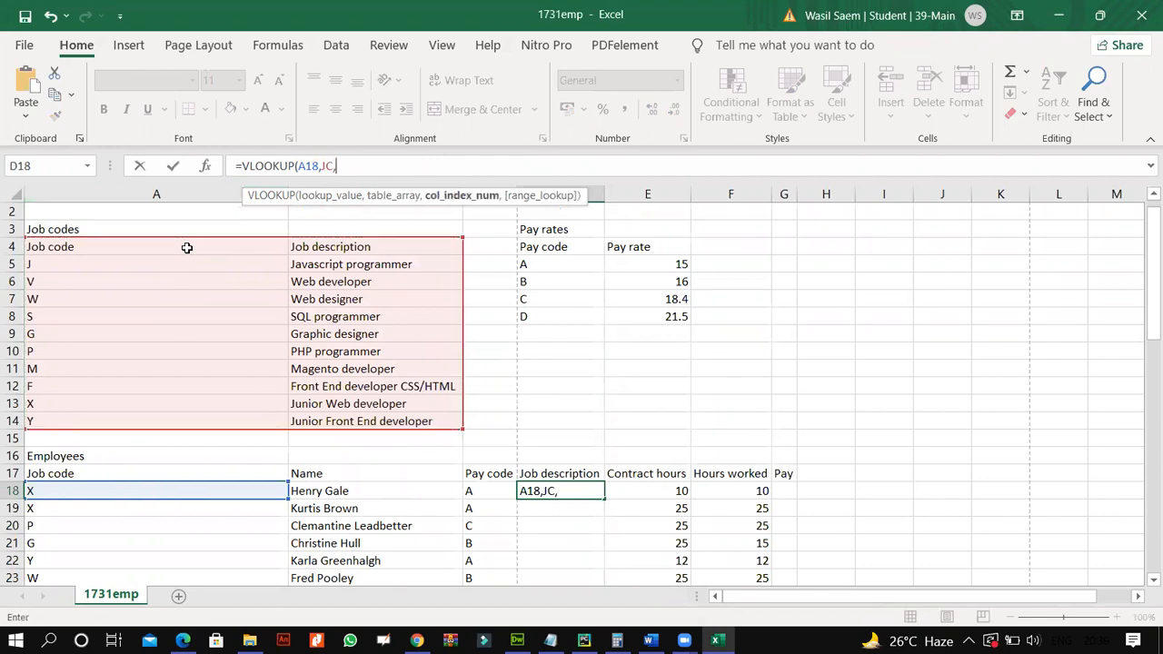
pyautogui.write('2,')
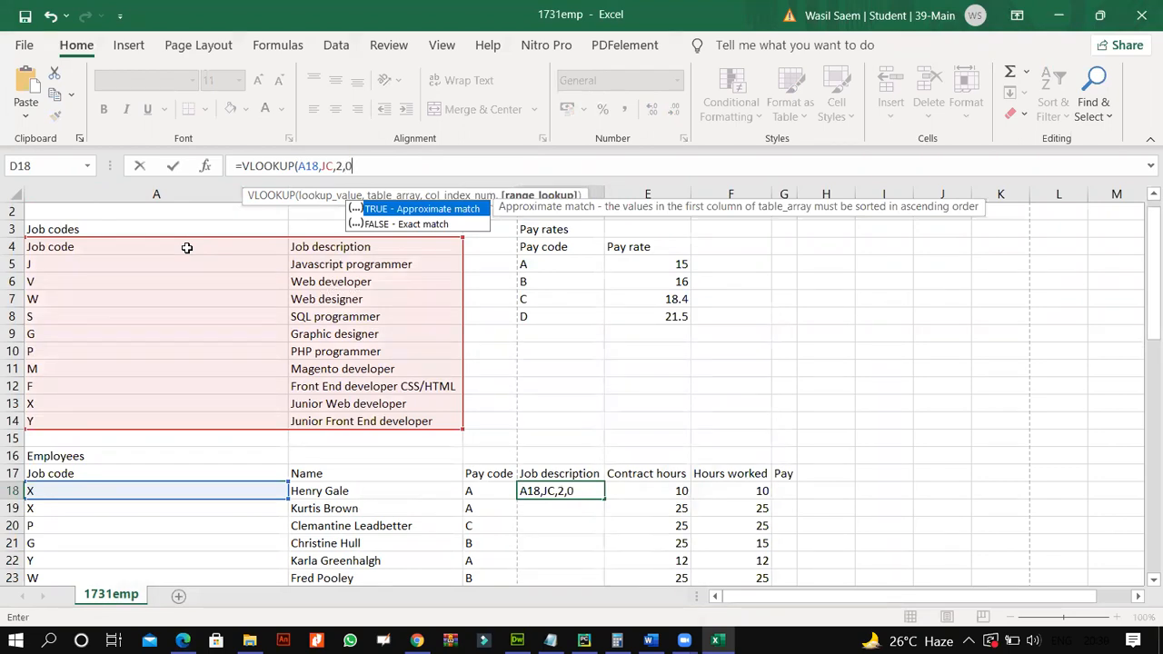
pyautogui.write('0')
pyautogui.press('Return')
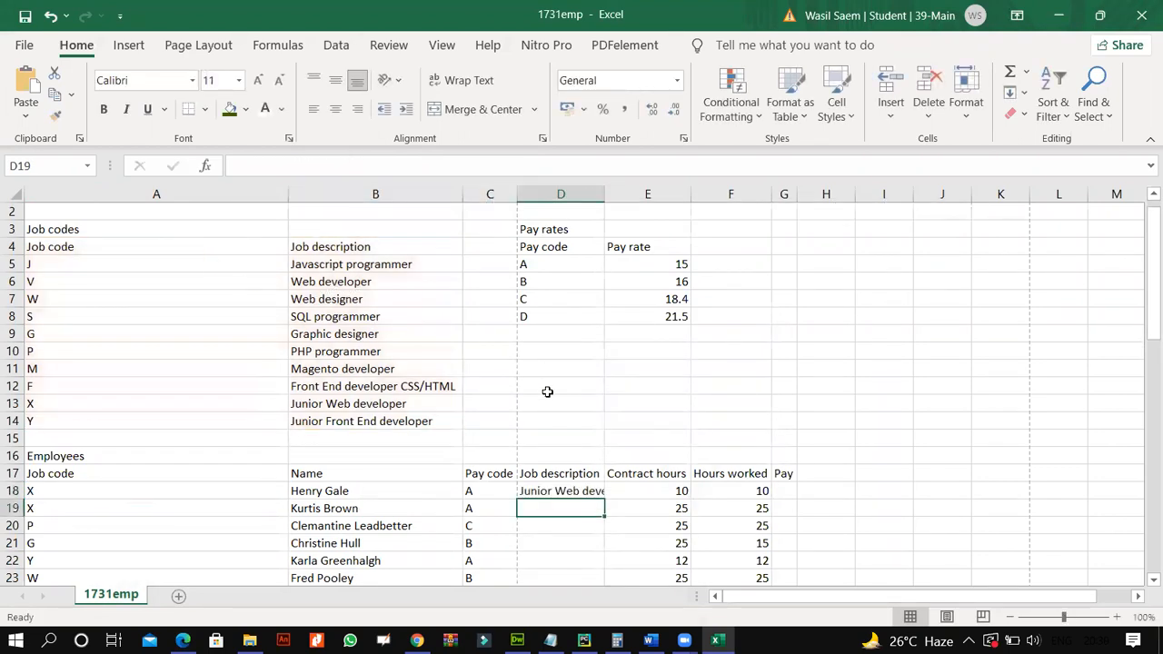
# Copy the D18 lookup down for all employees, fit column D to its contents and review the filled rows.
pyautogui.doubleClick(603, 195)
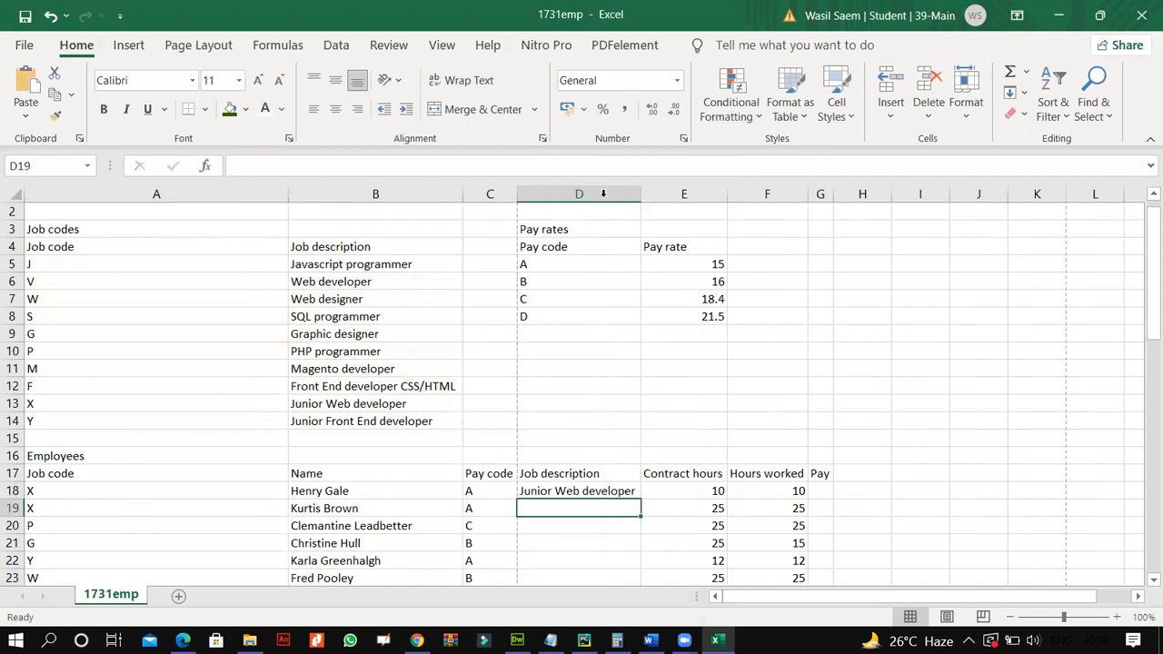
pyautogui.click(636, 496)
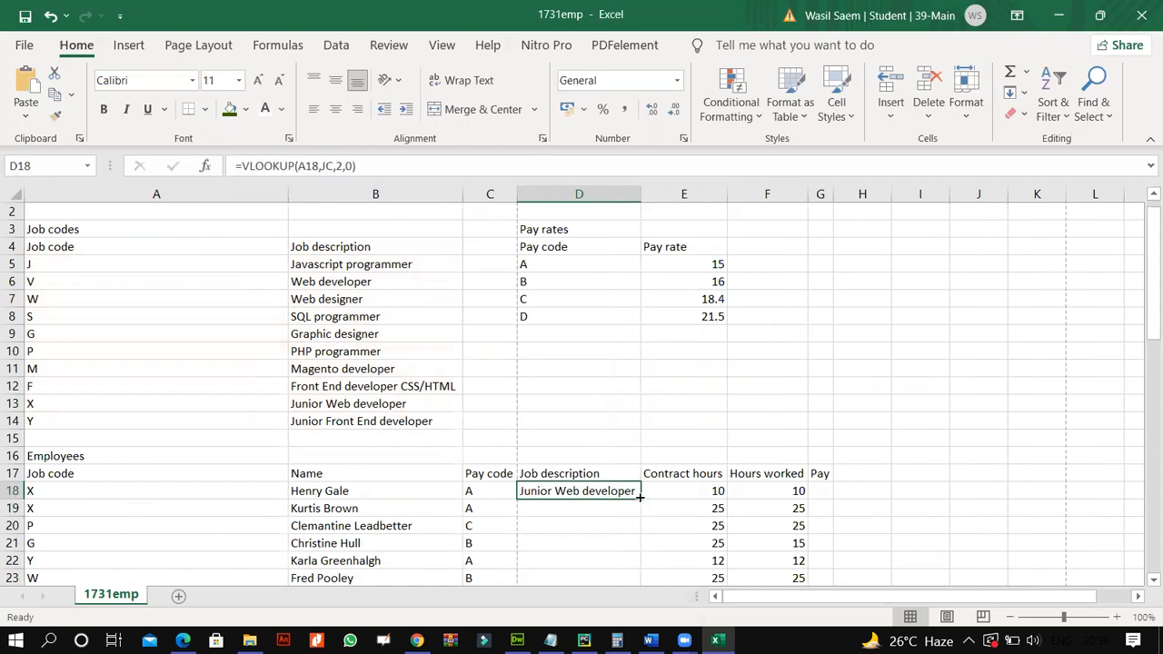
pyautogui.doubleClick(639, 497)
pyautogui.scroll(-2, 639, 497)
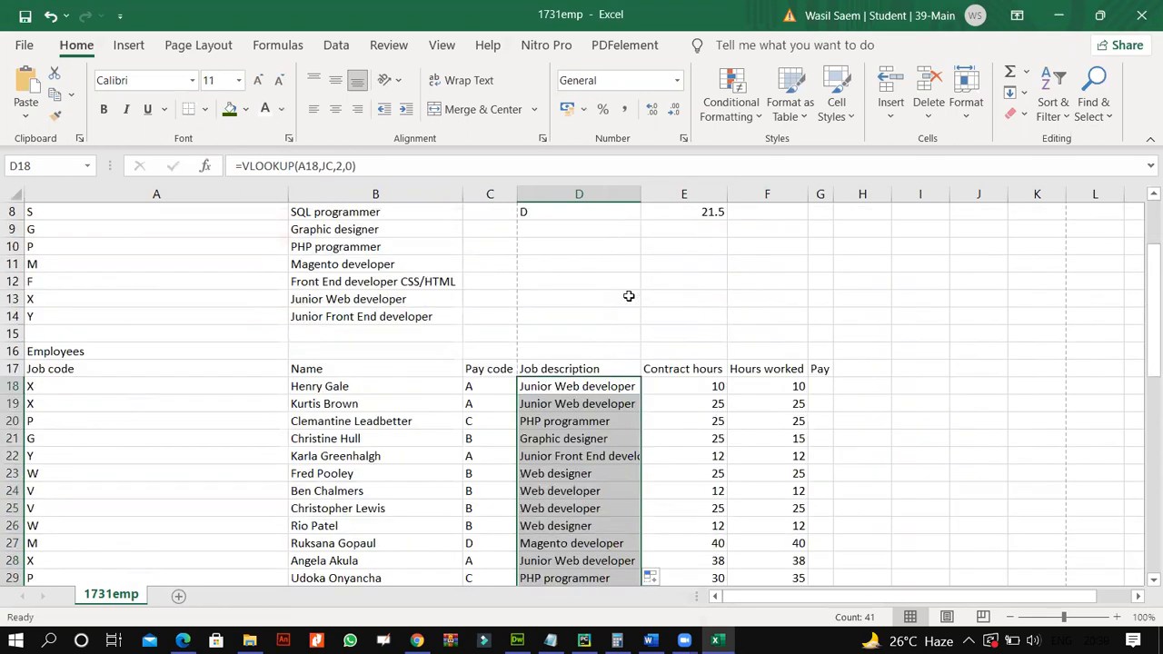
pyautogui.doubleClick(639, 195)
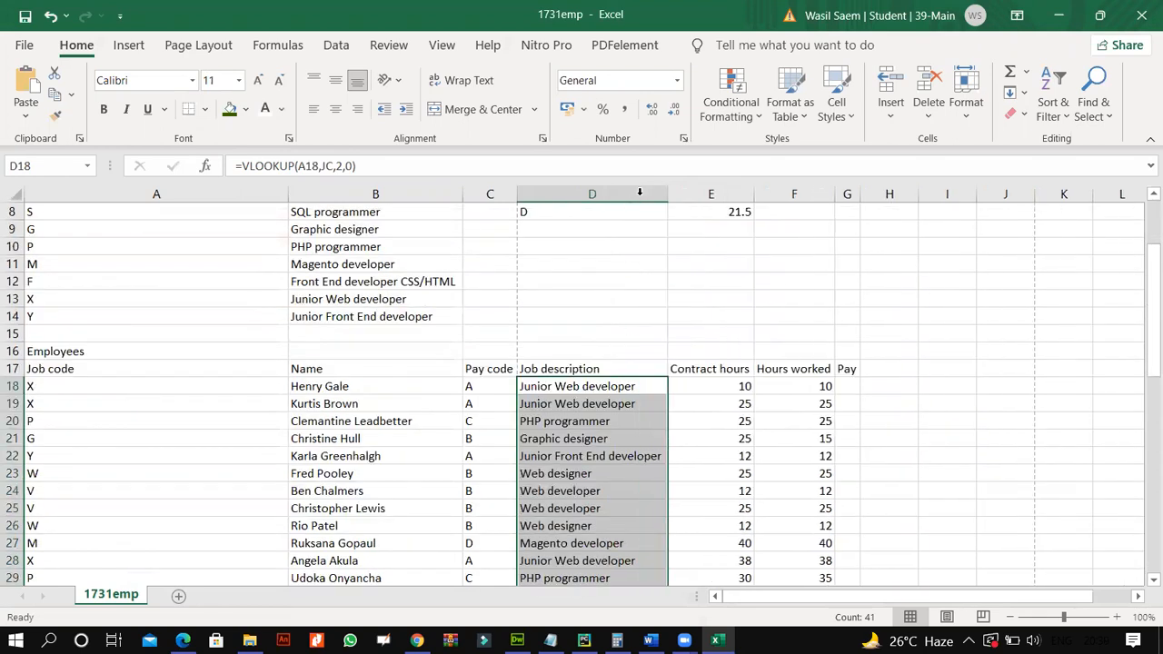
pyautogui.scroll(-5, 587, 503)
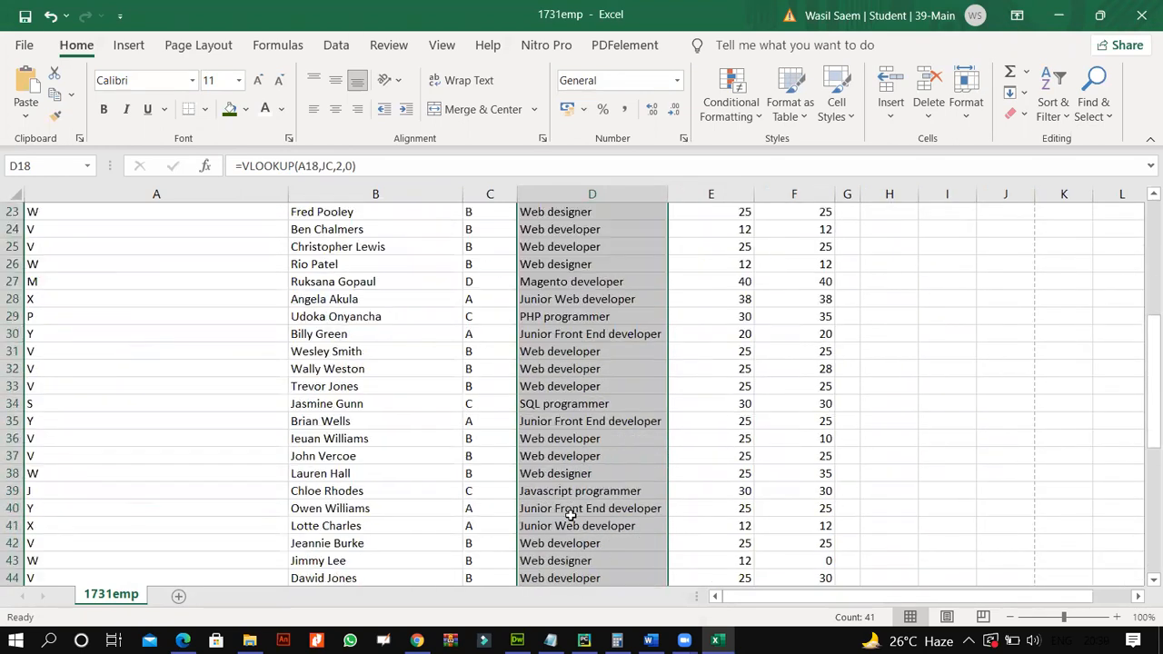
pyautogui.click(546, 525)
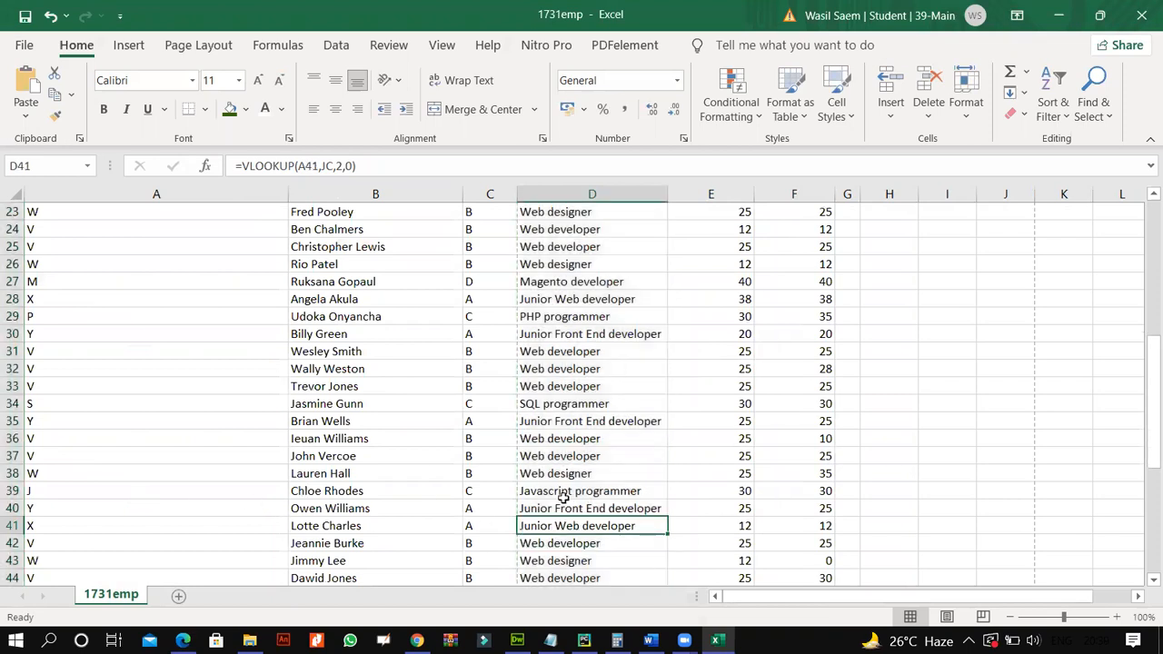
pyautogui.scroll(-2, 449, 512)
pyautogui.scroll(9, 283, 485)
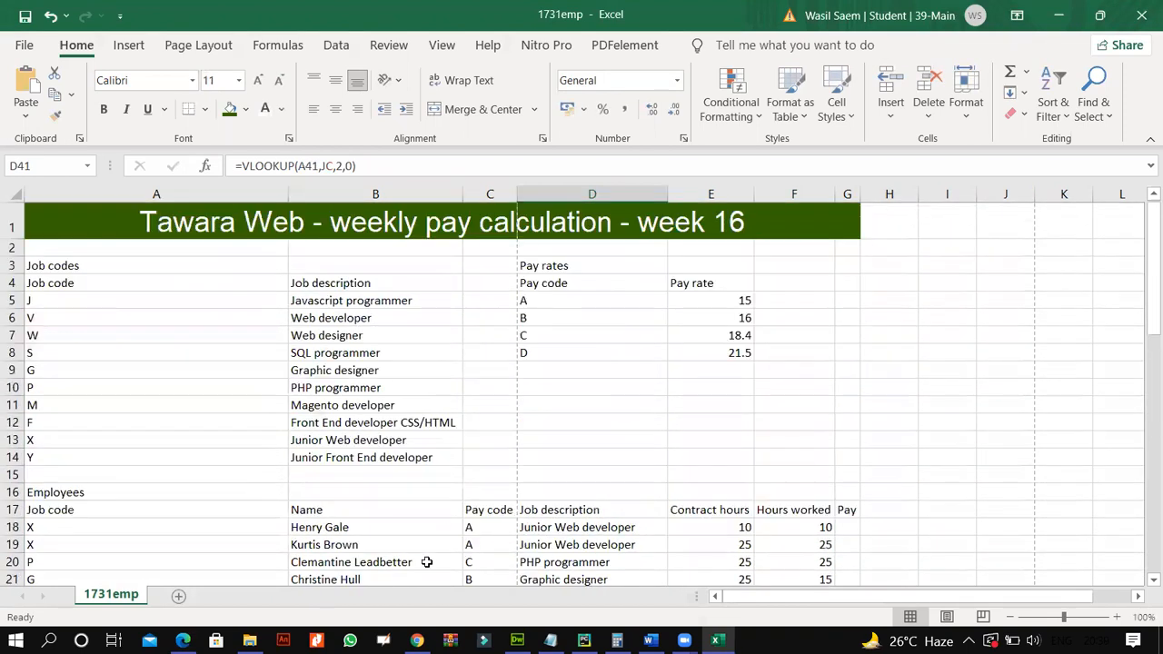
# Read question 14's pay formula instruction in the exam paper and select cell G18 in the 1731emp sheet.
pyautogui.click(183, 641)
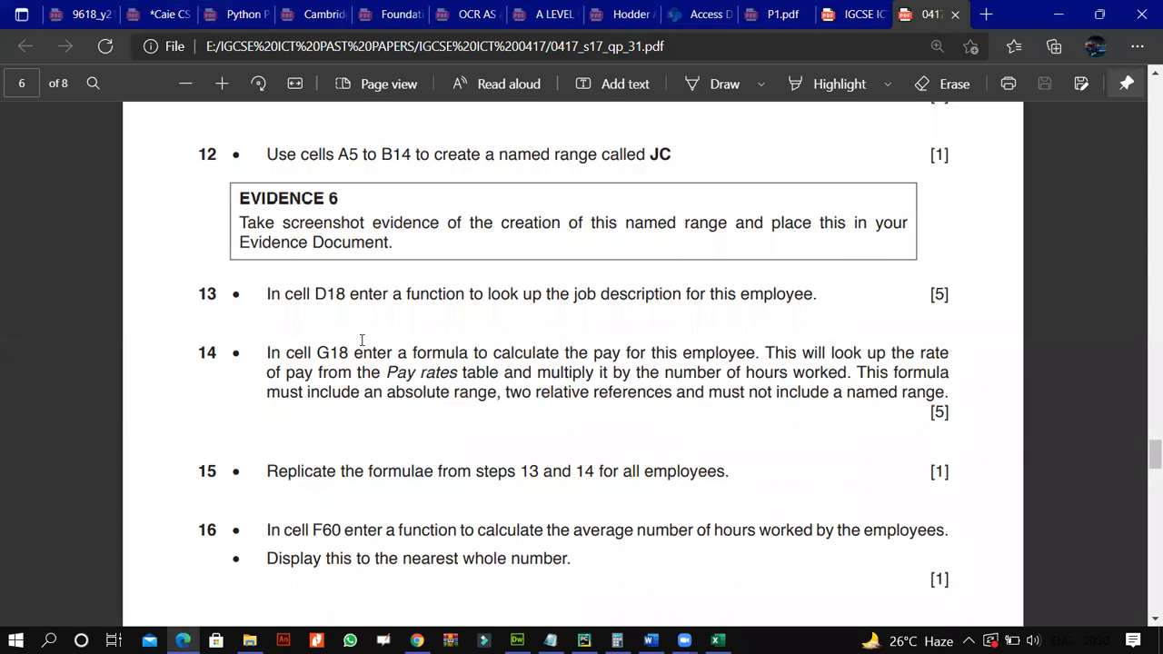
pyautogui.scroll(-1, 361, 340)
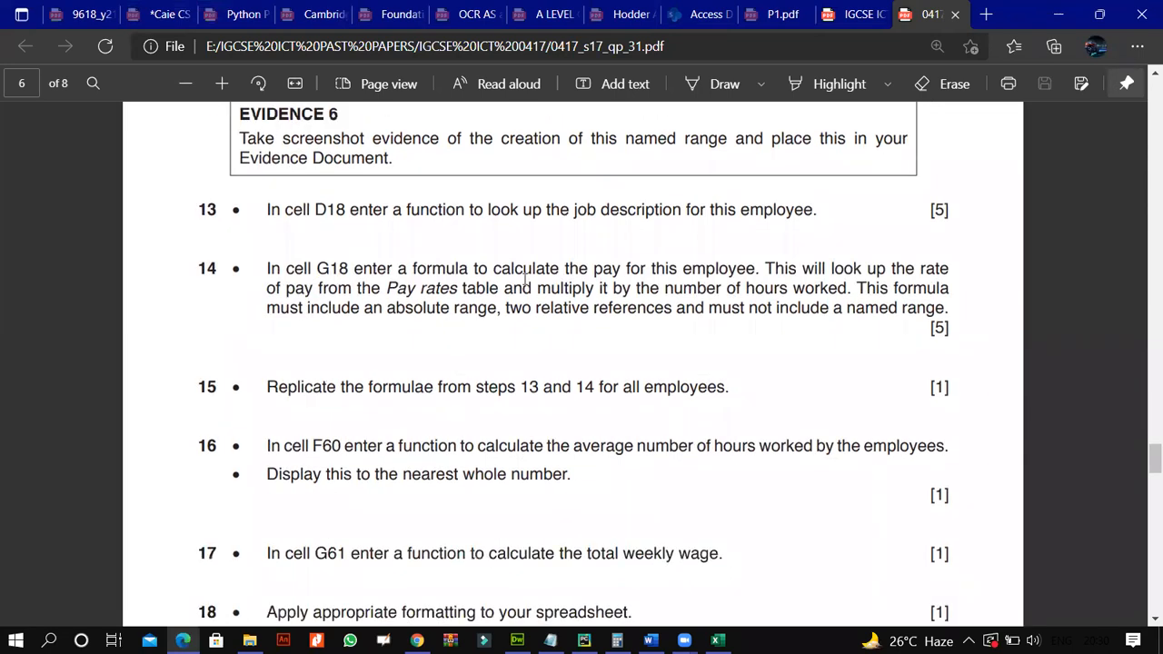
pyautogui.click(717, 640)
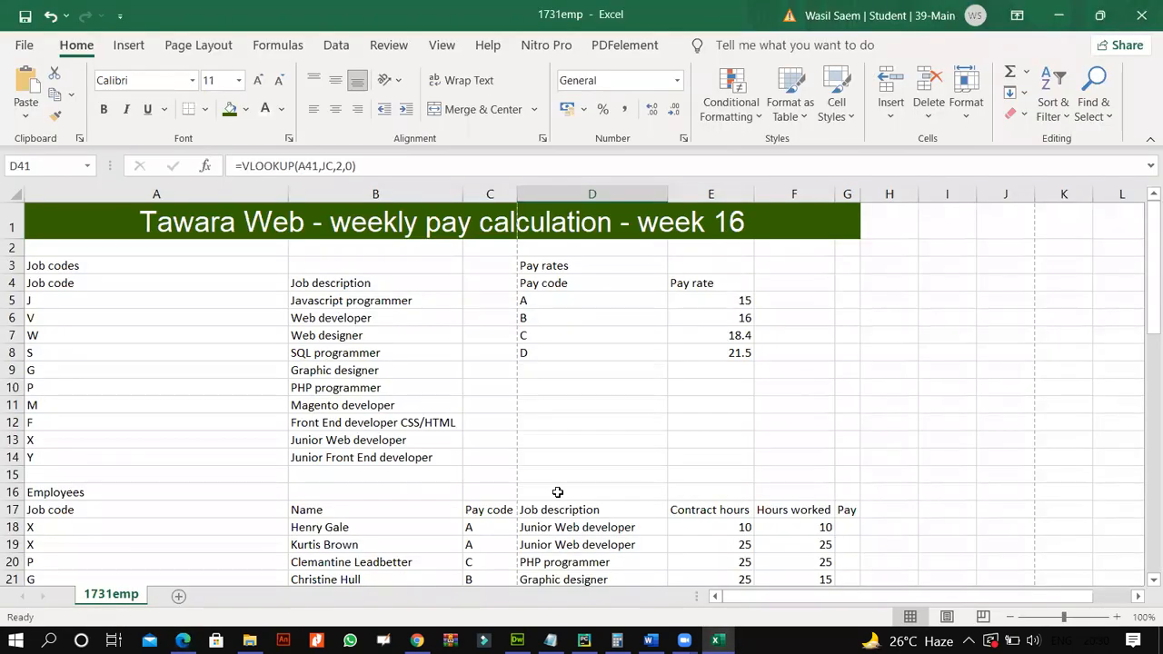
pyautogui.scroll(-1, 557, 491)
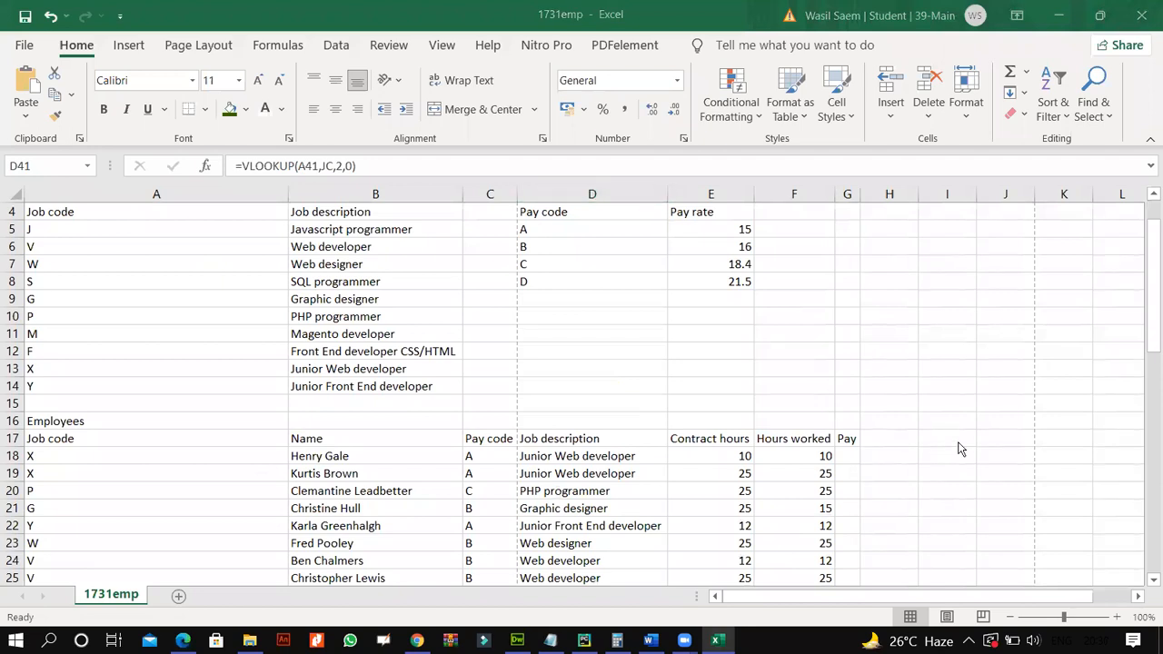
pyautogui.click(183, 641)
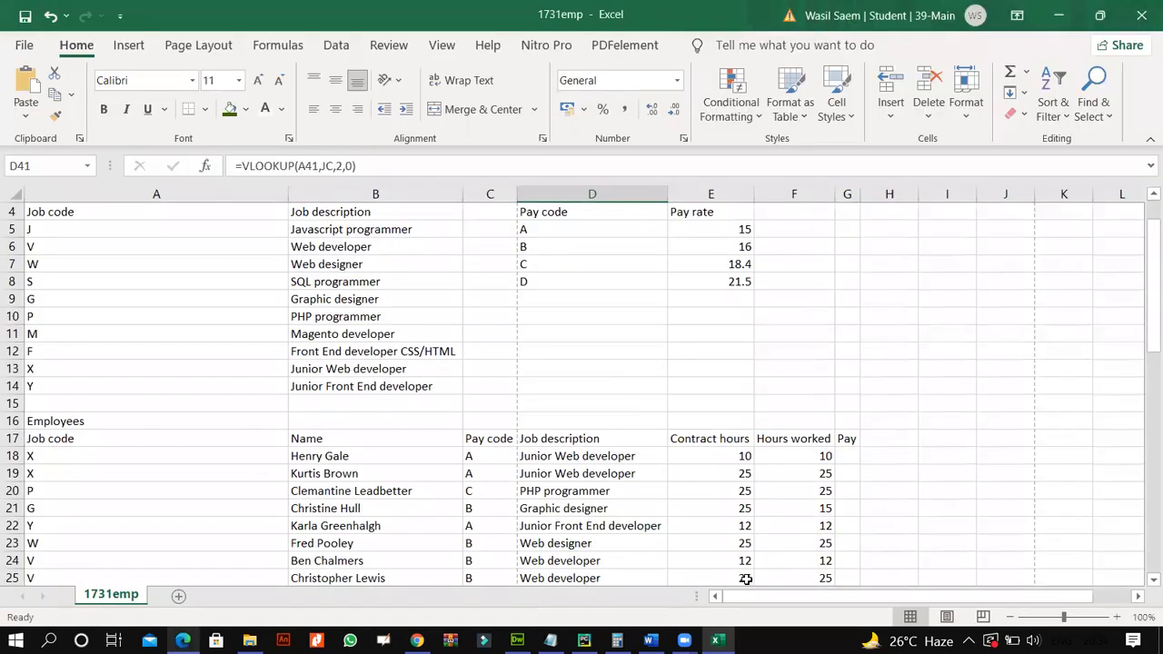
pyautogui.click(845, 455)
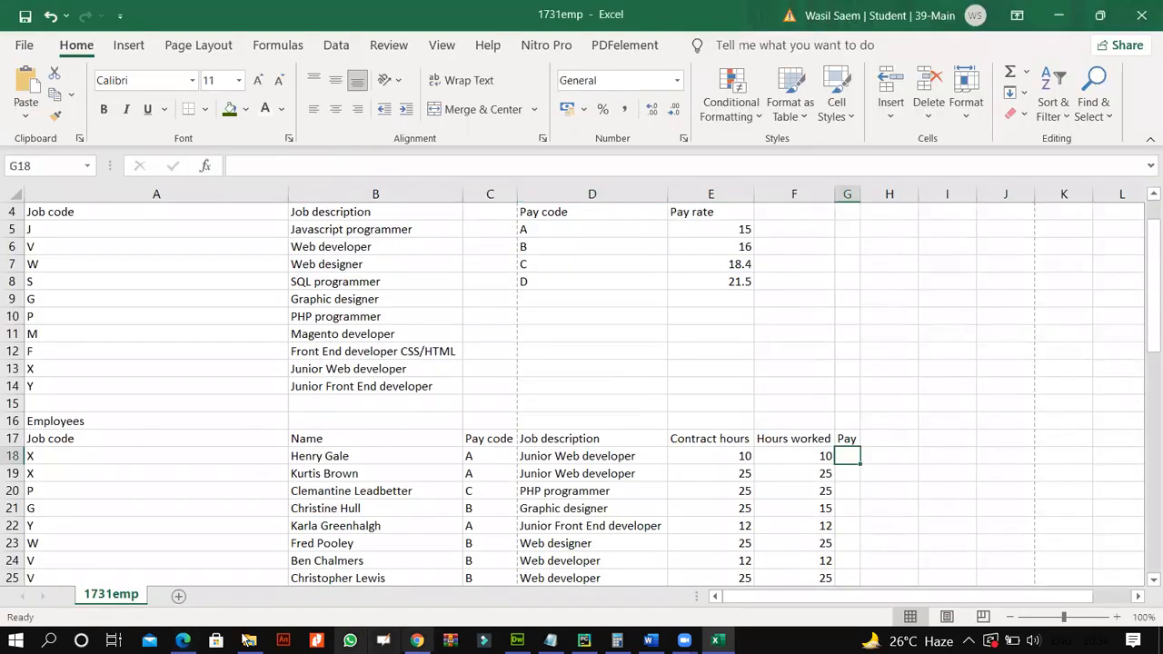
pyautogui.click(183, 641)
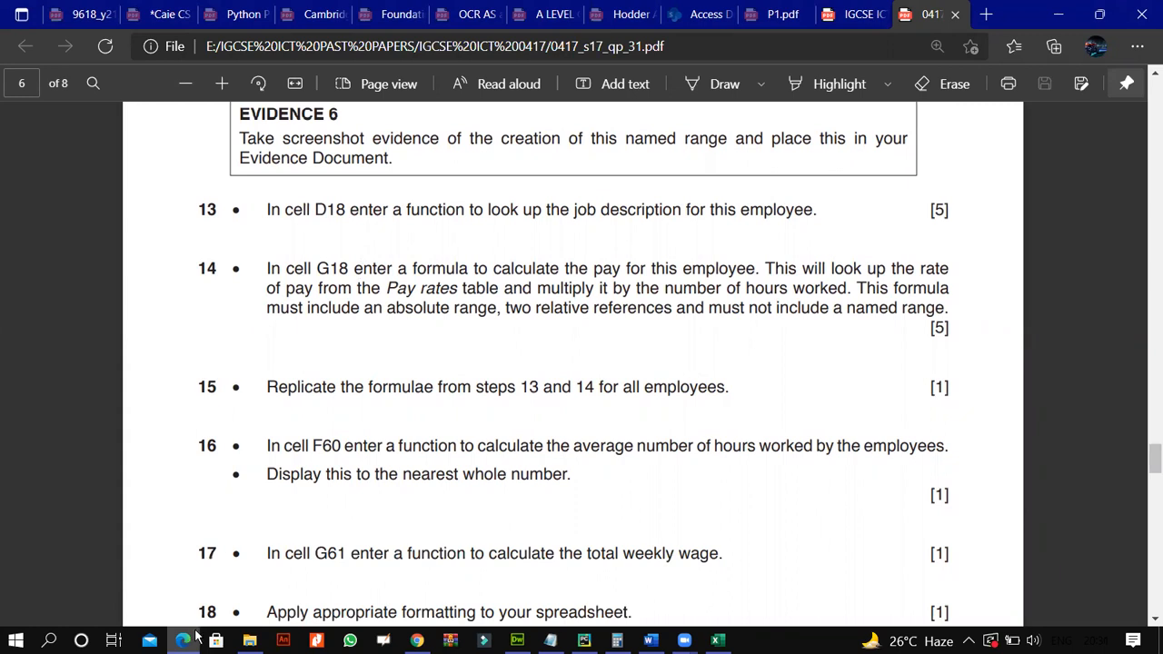
pyautogui.click(717, 640)
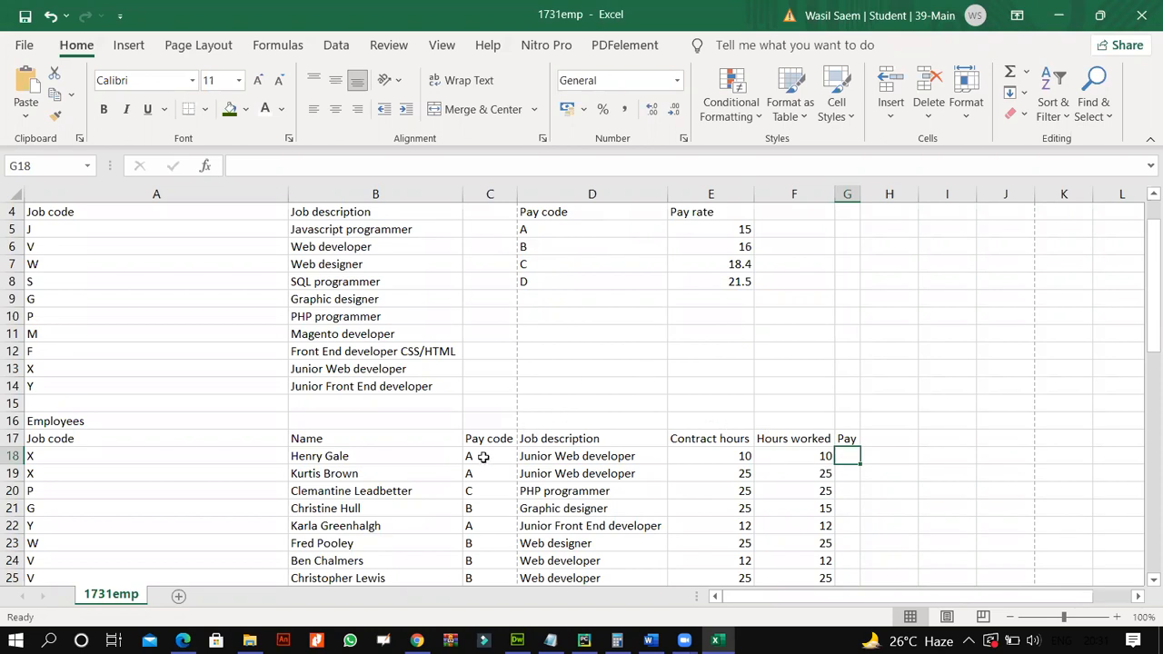
# Enter the pay rate lookup =VLOOKUP(C18,$D$5:$E$8,2,0) in cell G18 and copy it down for all employees.
pyautogui.click(495, 166)
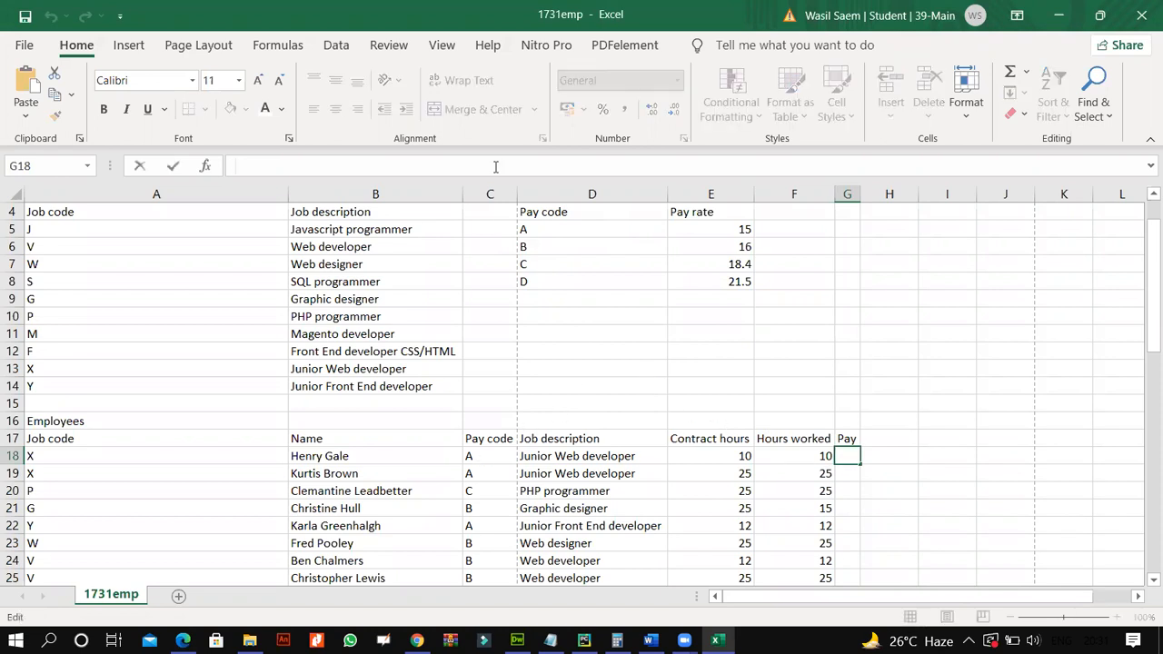
pyautogui.write('=vl')
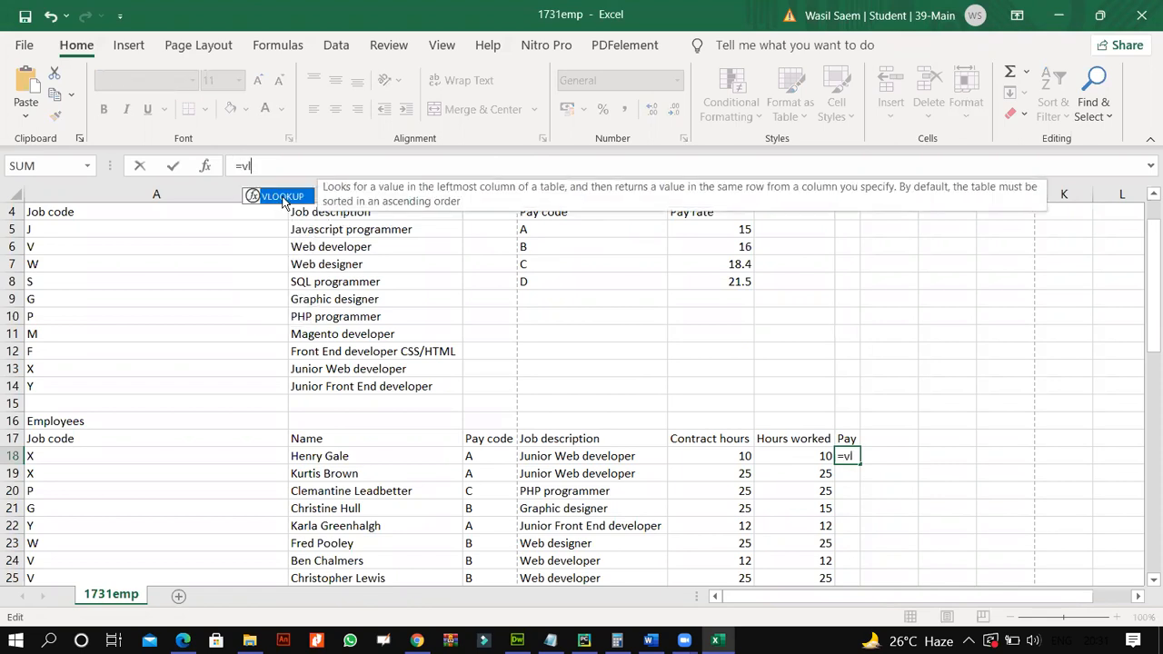
pyautogui.doubleClick(283, 197)
pyautogui.click(492, 455)
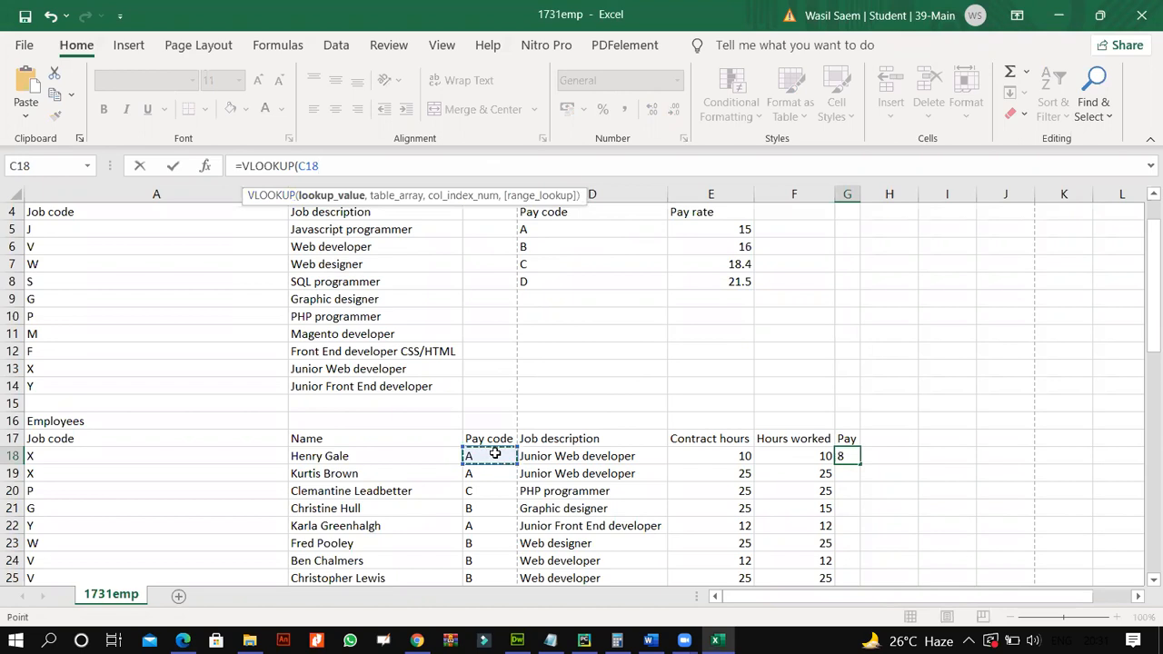
pyautogui.write(',')
pyautogui.moveTo(590, 230); pyautogui.dragTo(695, 272)
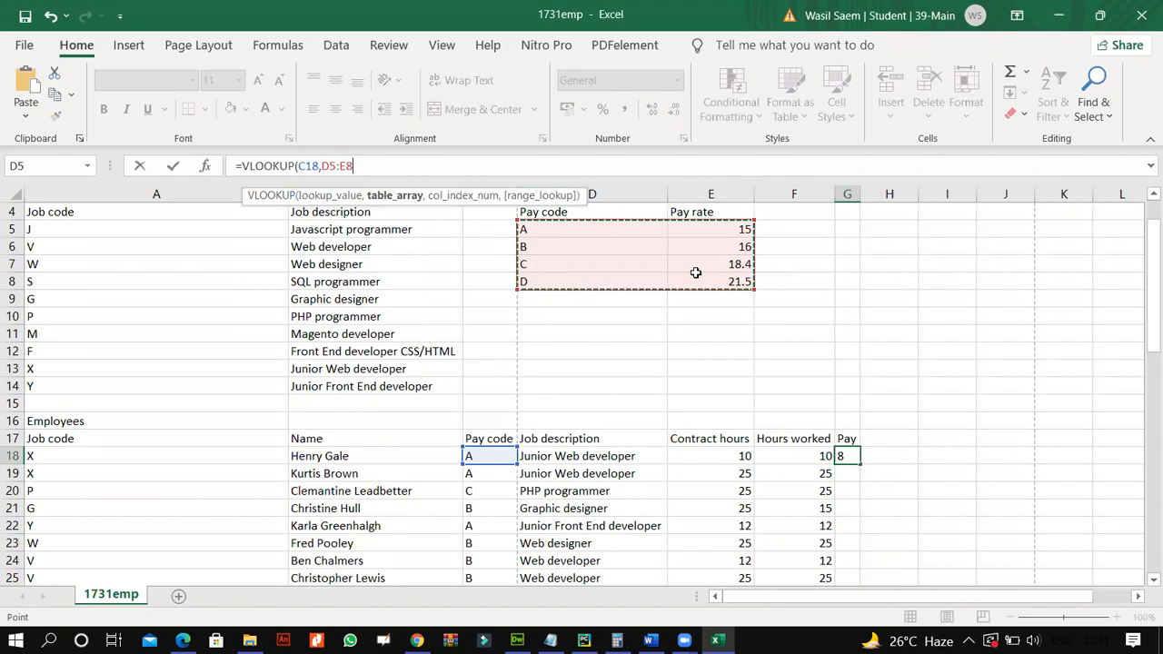
pyautogui.press('F4')
pyautogui.write(',')
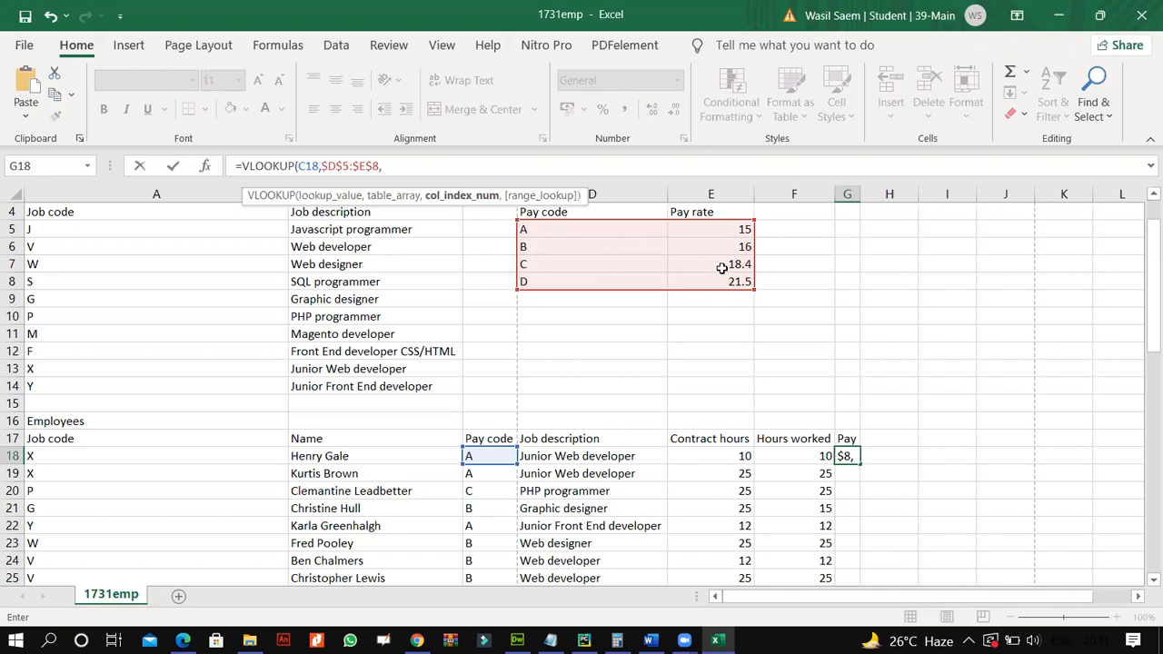
pyautogui.write('2,')
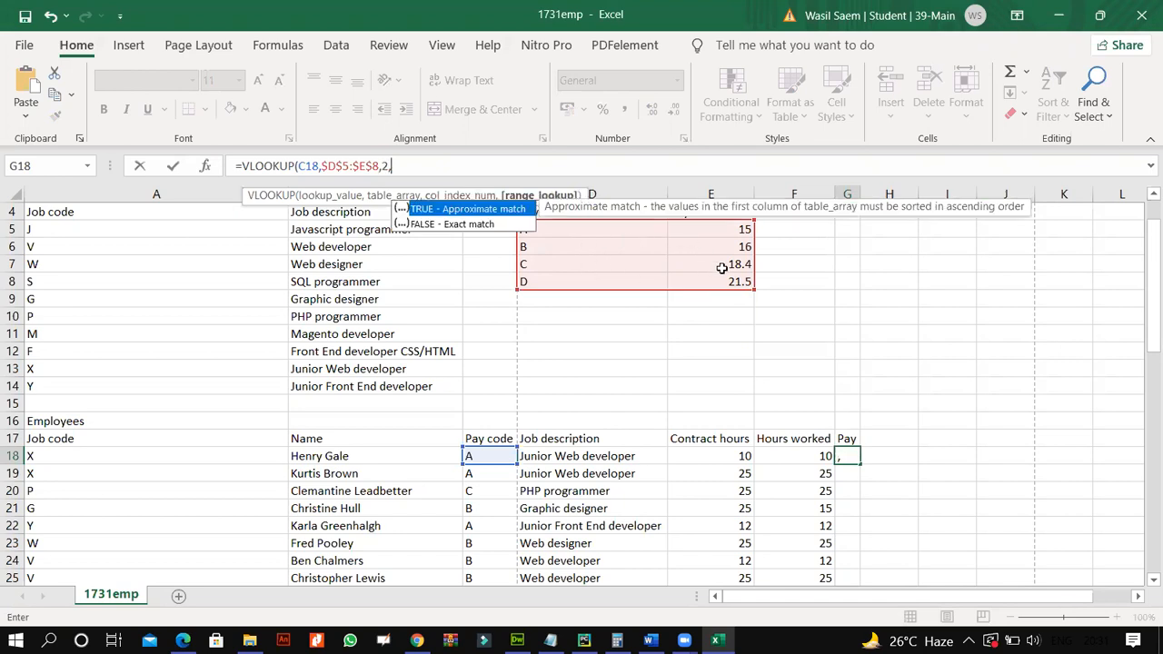
pyautogui.write('0')
pyautogui.press('Return')
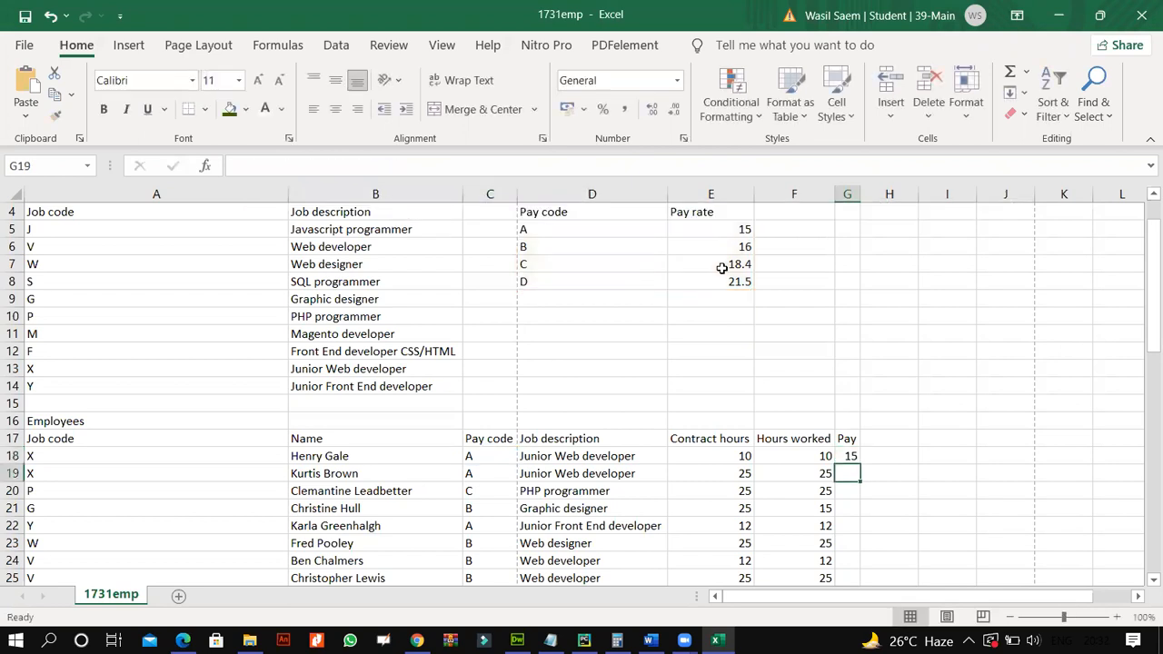
pyautogui.click(847, 457)
pyautogui.doubleClick(858, 462)
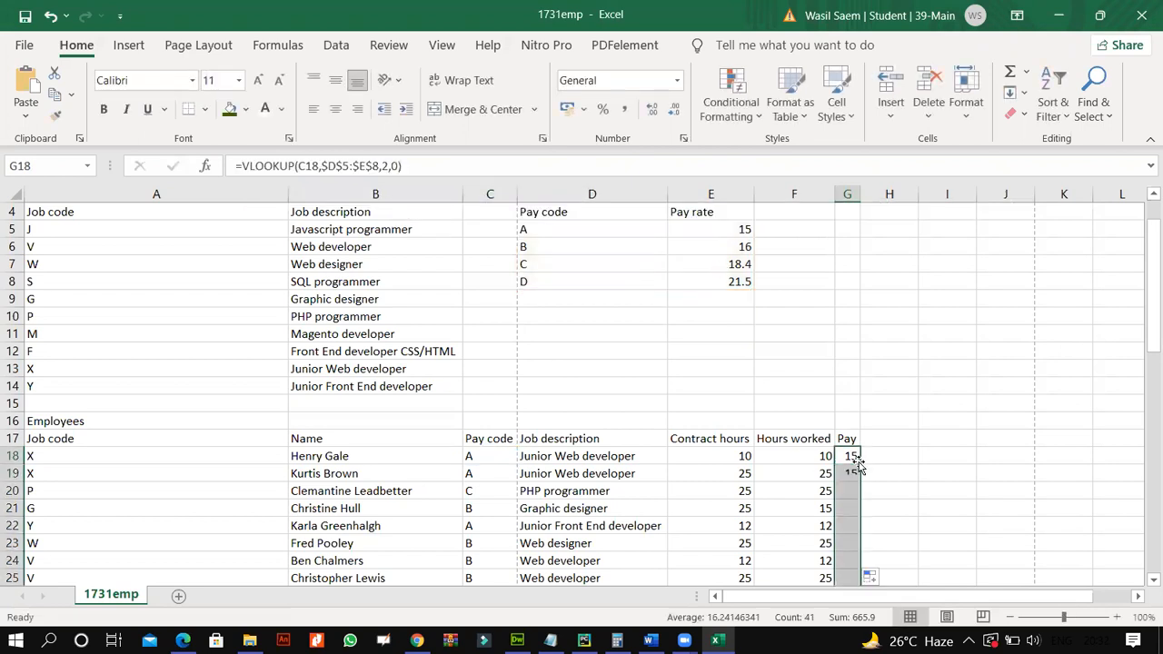
# Recheck question 14 in the exam paper, return to Excel and open the G18 formula for editing at its end.
pyautogui.click(182, 640)
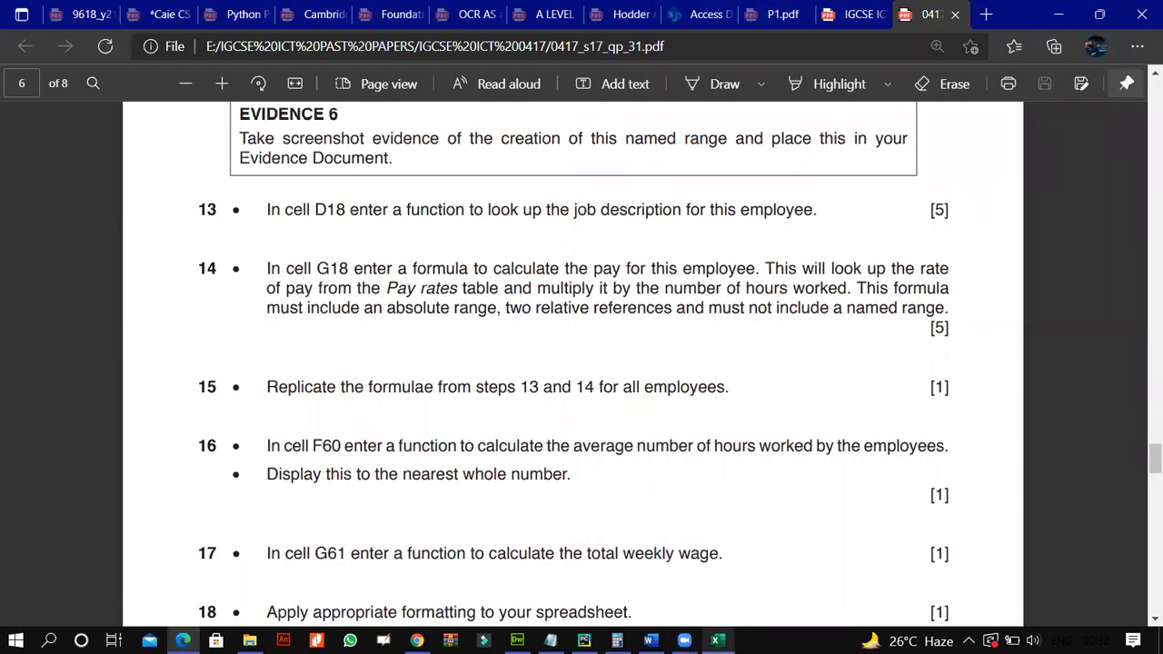
pyautogui.click(717, 640)
pyautogui.click(847, 457)
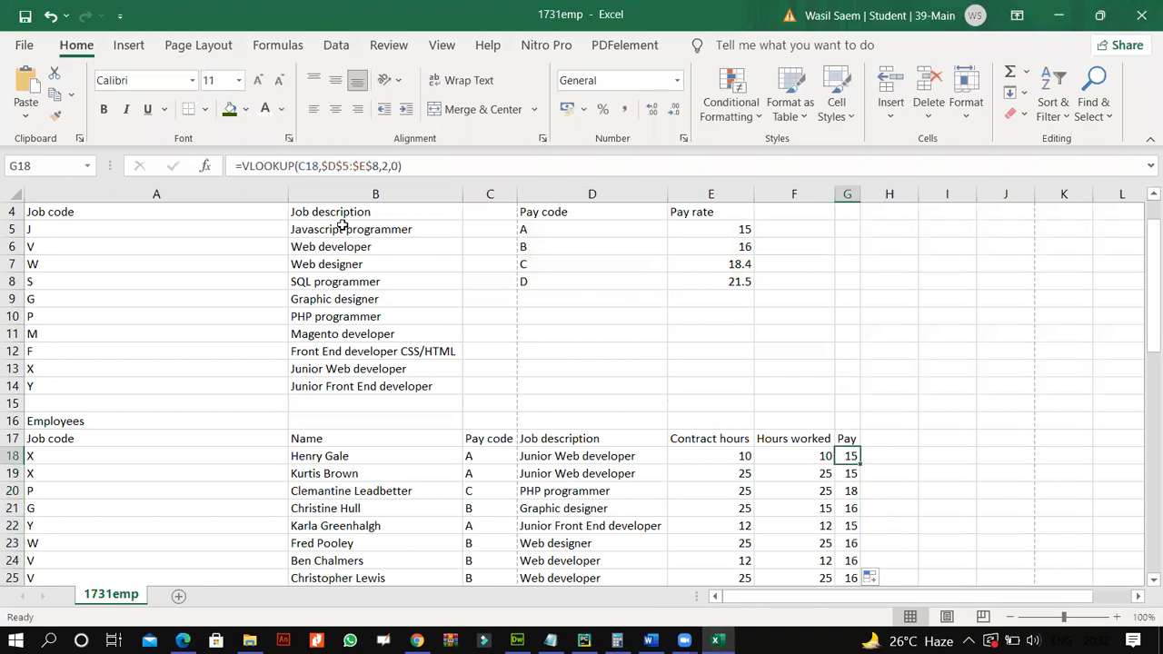
pyautogui.click(433, 167)
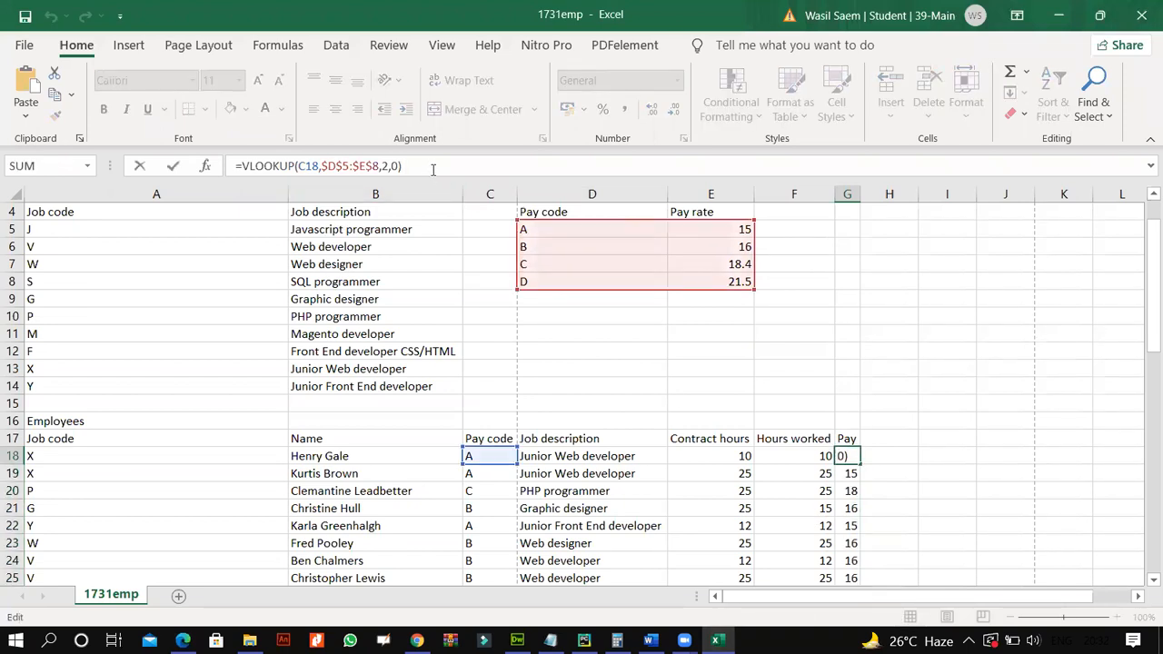
pyautogui.write('8')
pyautogui.press('BackSpace')
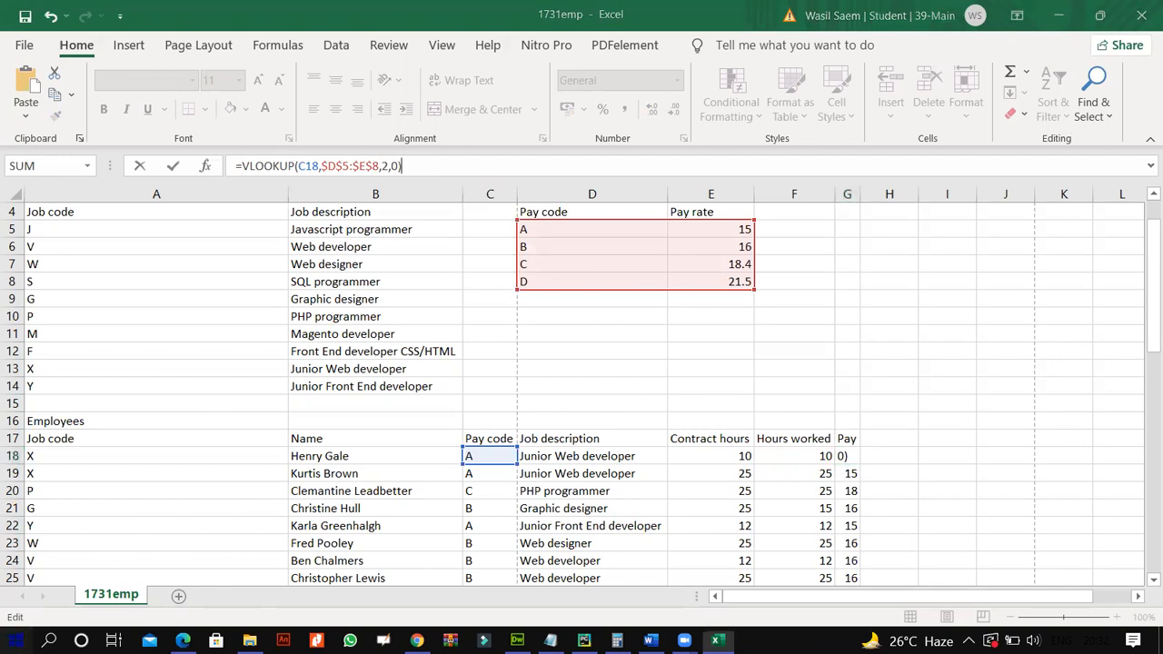
# Open the Windows On-Screen Keyboard while the G18 formula is still being edited.
pyautogui.click(16, 641)
pyautogui.write('sc')
pyautogui.click(117, 156)
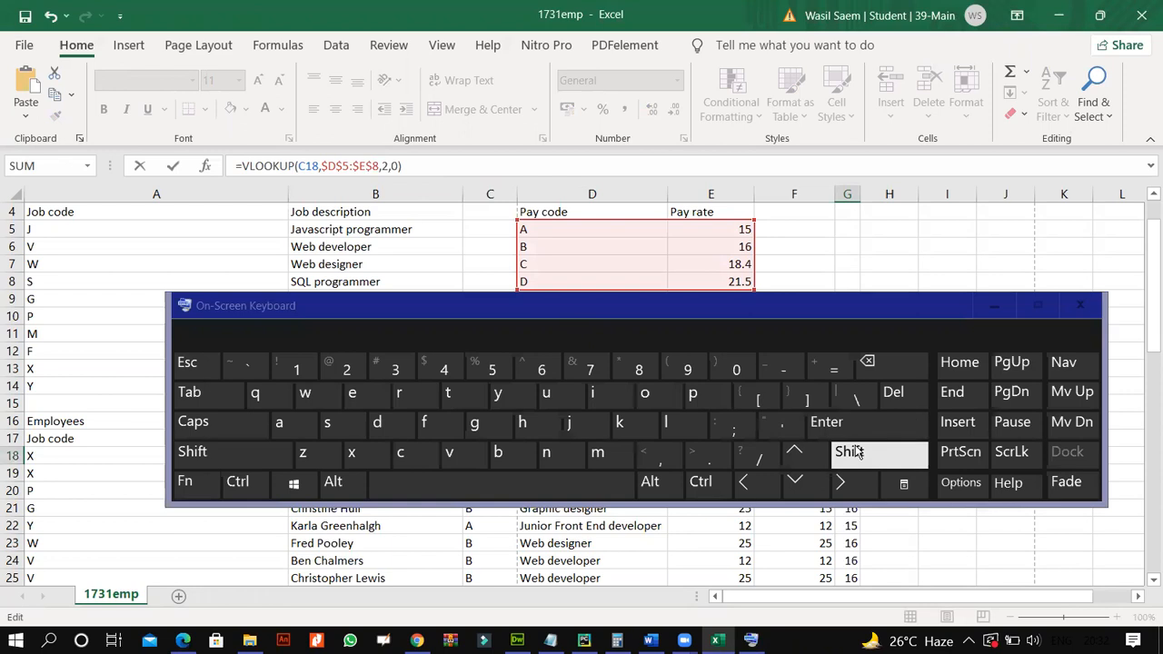
# Complete the G18 pay formula as =VLOOKUP(C18,$D$5:$E$8,2,0)*F18 and put the on-screen keyboard away.
pyautogui.click(850, 451)
pyautogui.click(626, 367)
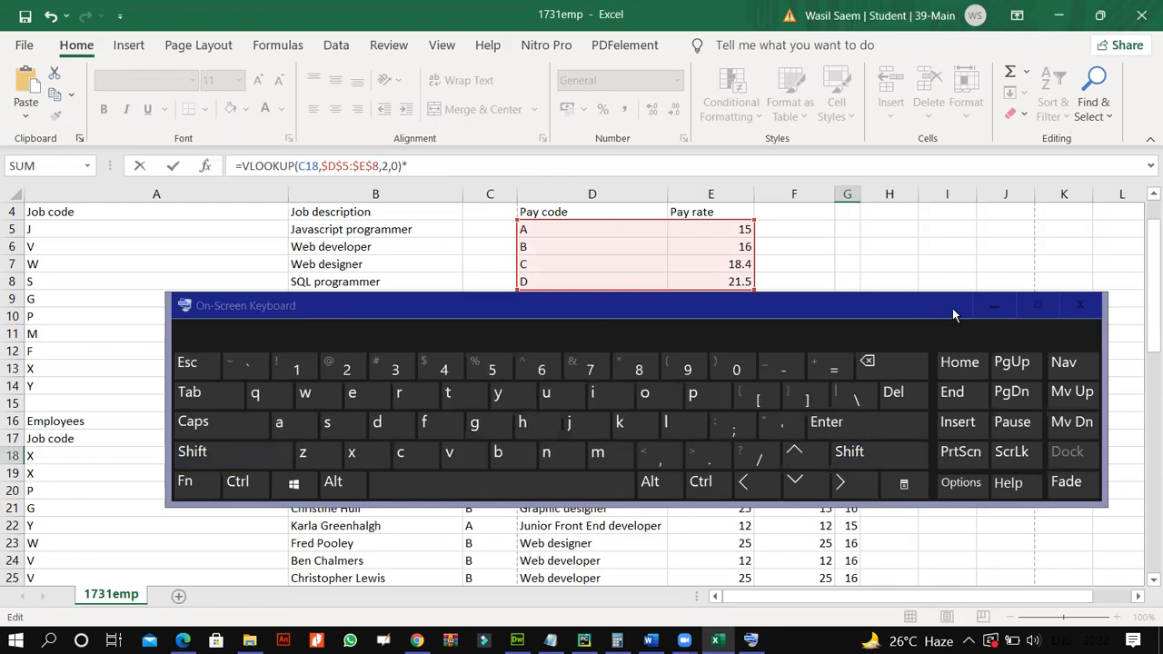
pyautogui.click(996, 307)
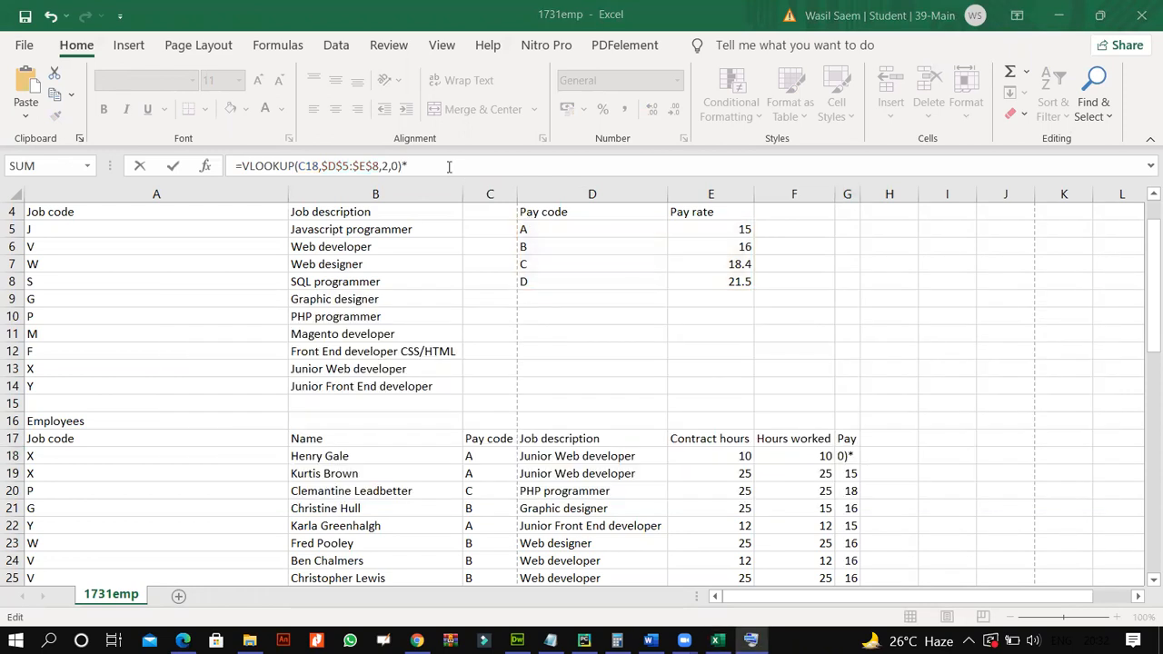
pyautogui.click(779, 456)
pyautogui.press('Return')
# Copy the G18 pay formula down for all employees and widen column G.
pyautogui.click(841, 456)
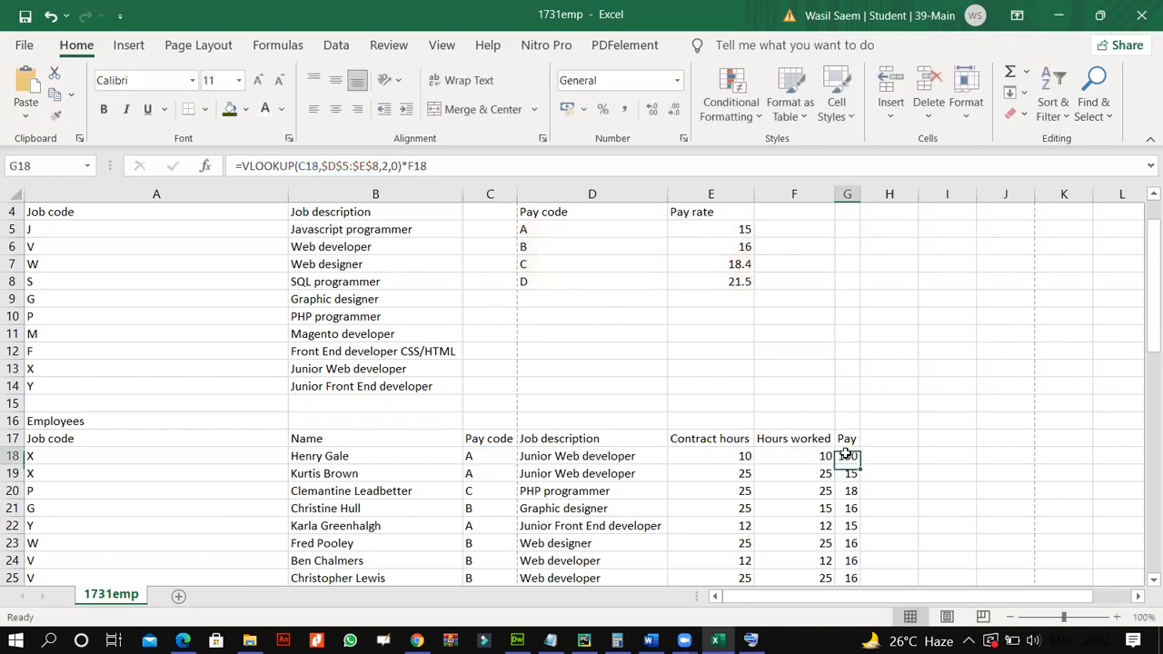
pyautogui.doubleClick(859, 465)
pyautogui.moveTo(854, 205); pyautogui.dragTo(876, 201)
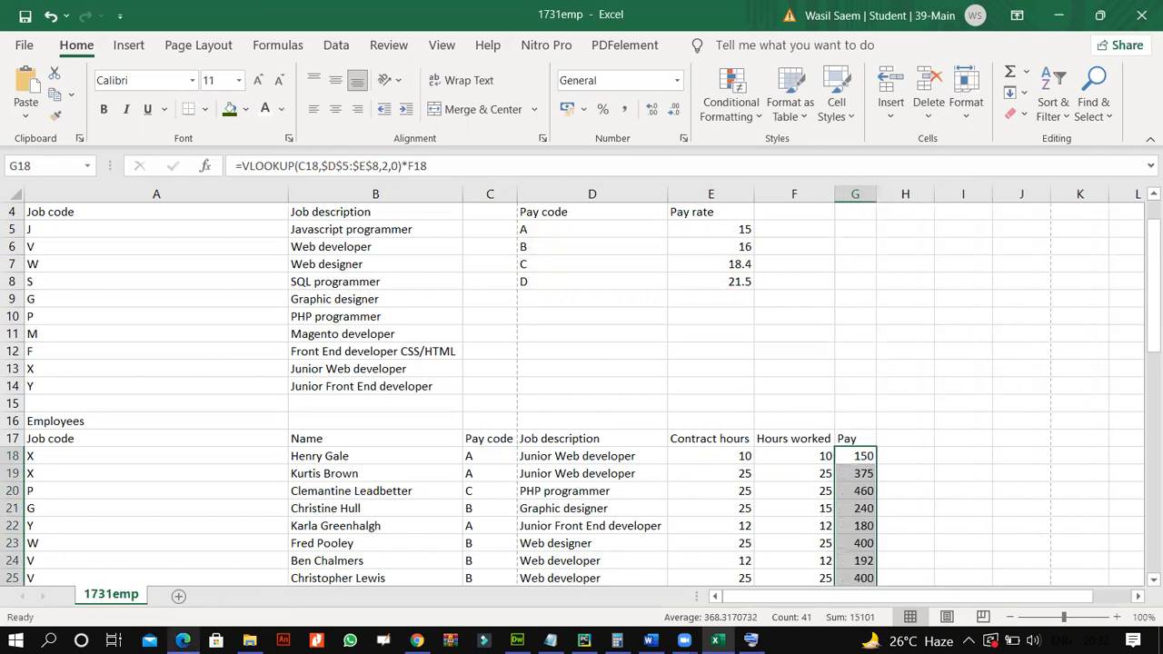
# Read questions 15 to 18 in the exam paper and return to the 1731emp workbook in Excel.
pyautogui.click(183, 641)
pyautogui.scroll(-1, 465, 381)
pyautogui.moveTo(447, 302); pyautogui.dragTo(571, 303)
pyautogui.scroll(-1, 318, 317)
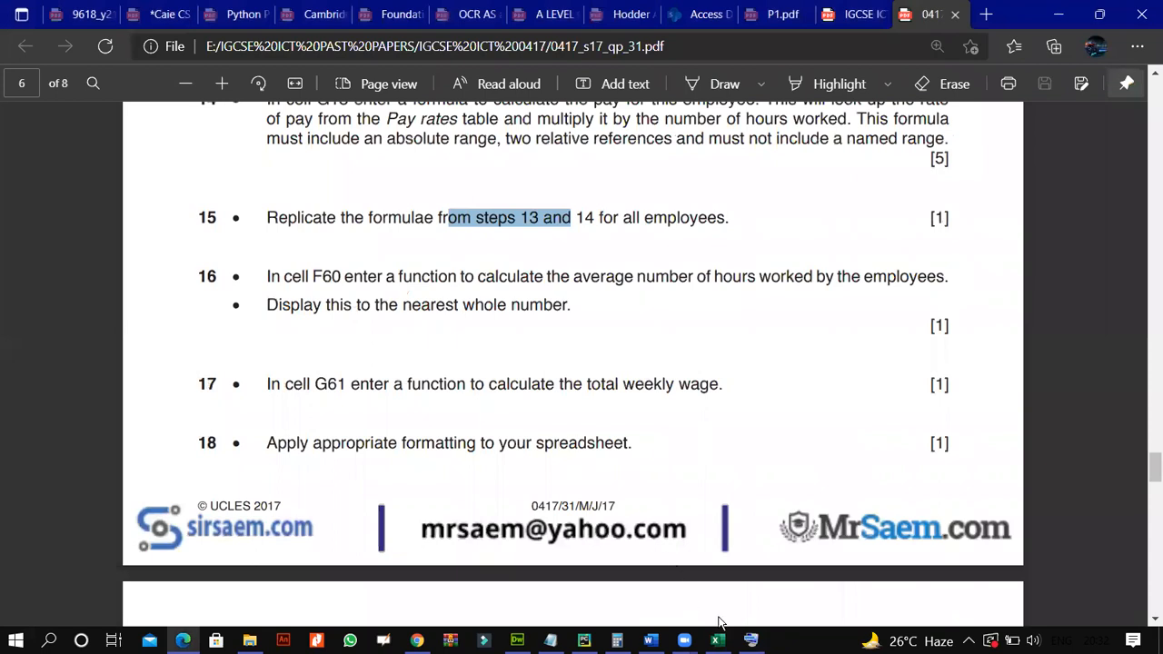
pyautogui.moveTo(717, 641)
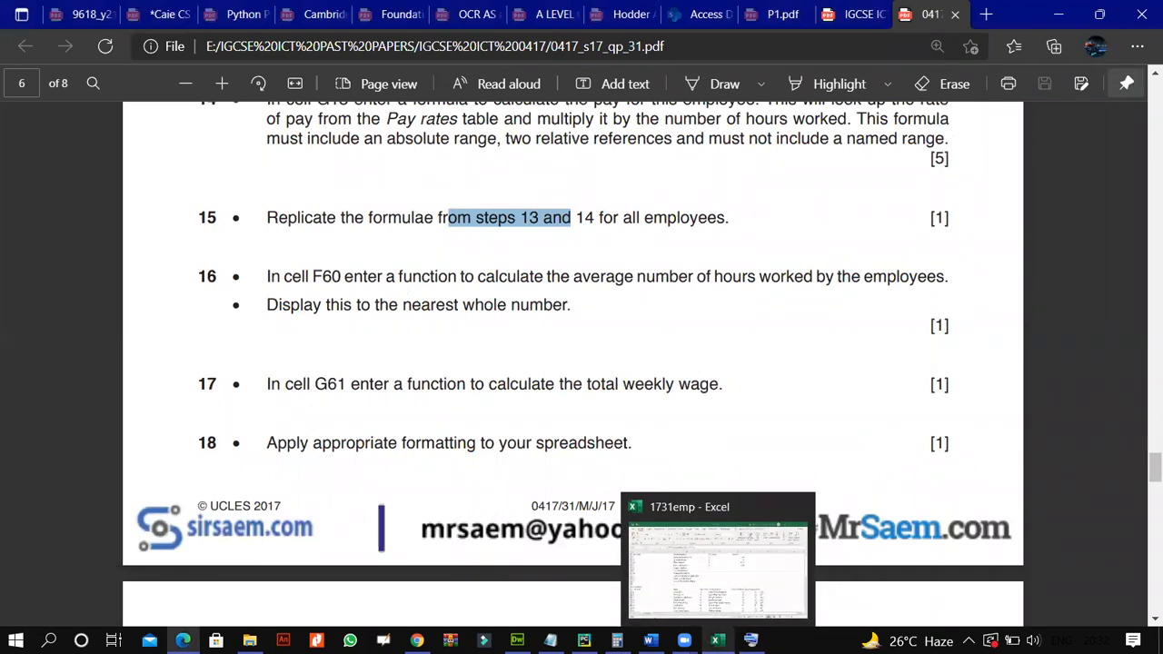
pyautogui.click(717, 641)
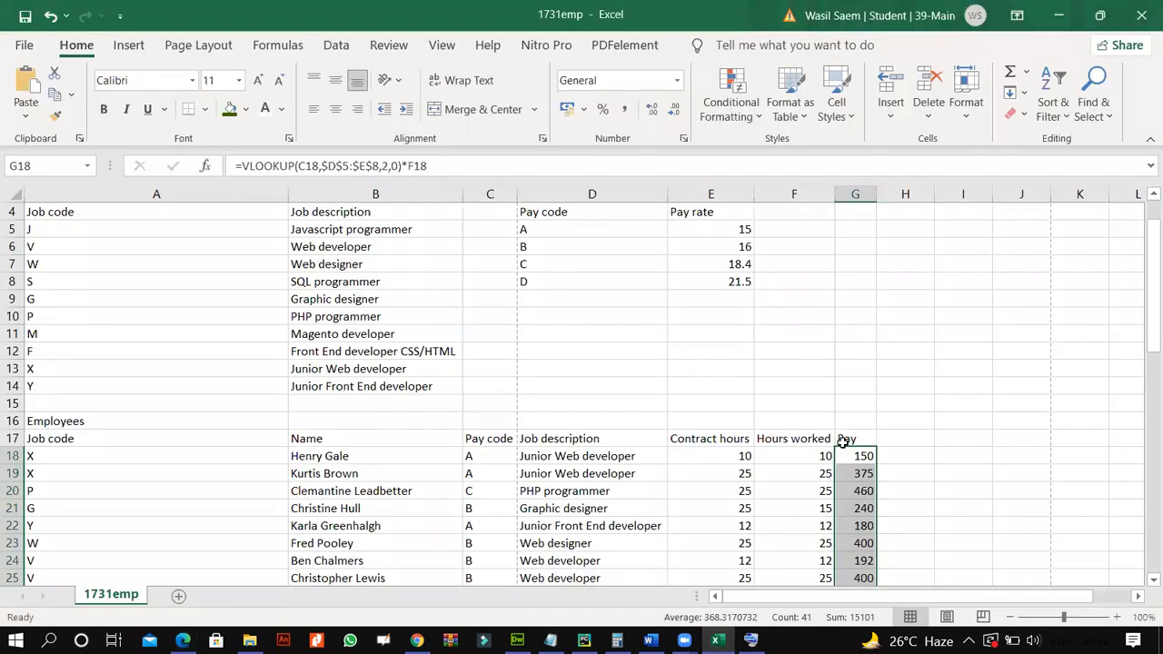
# Enter =AVERAGE(F18:F58) in cell F60 to calculate the average hours worked by the employees.
pyautogui.scroll(-12, 797, 464)
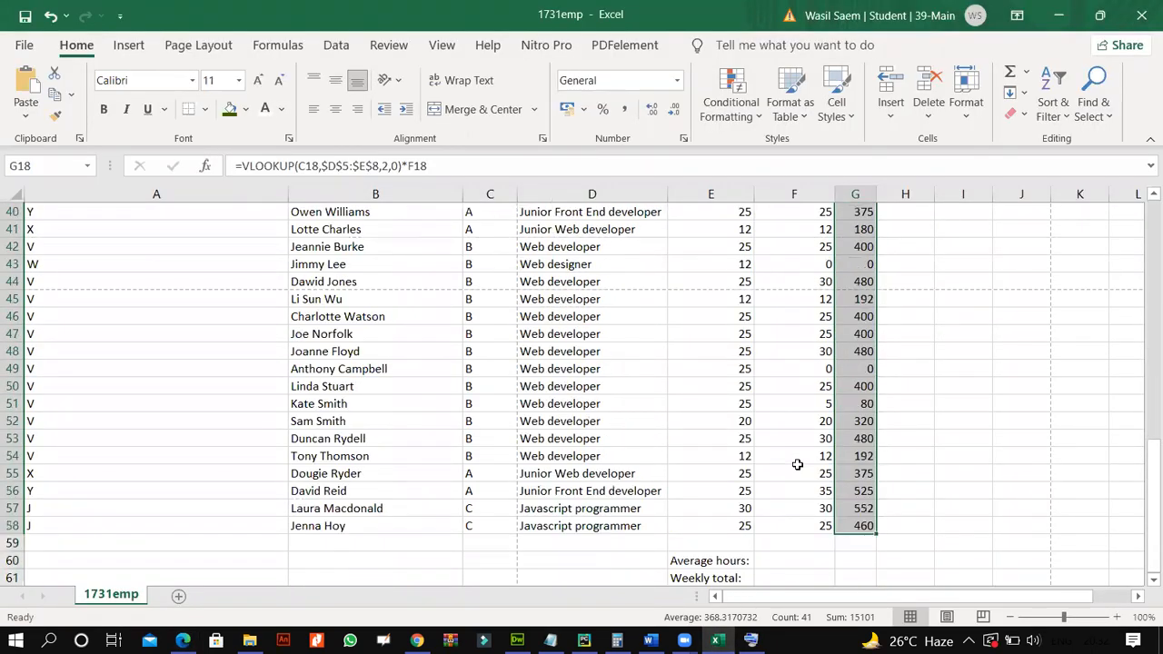
pyautogui.scroll(-2, 797, 464)
pyautogui.click(778, 454)
pyautogui.click(297, 163)
pyautogui.write('=')
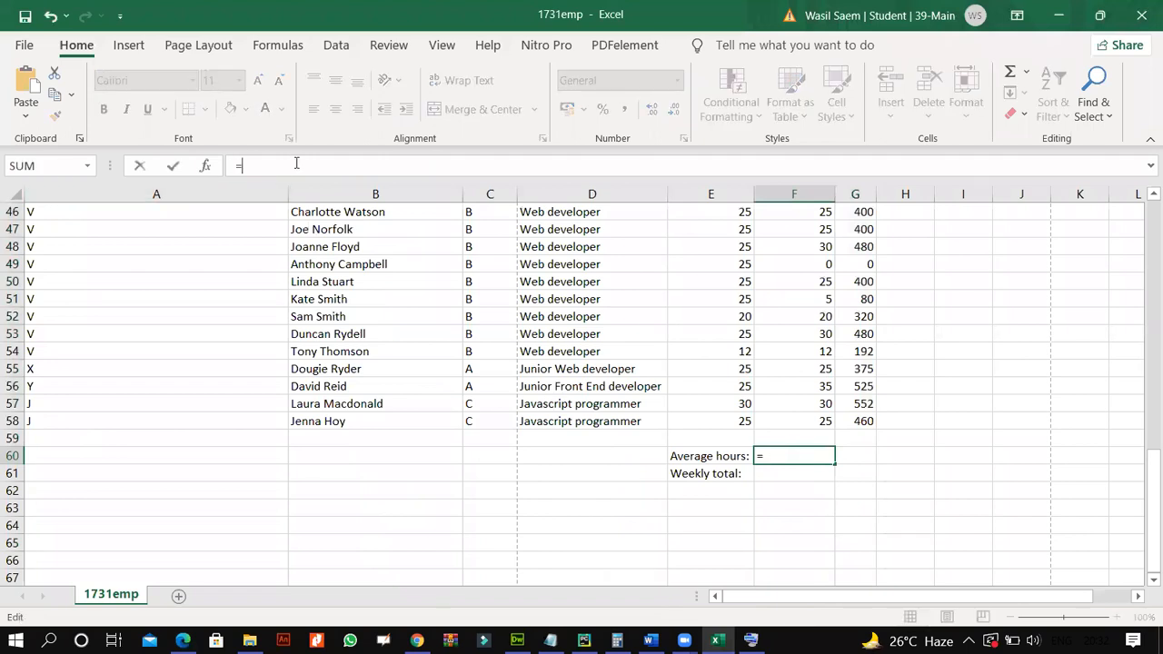
pyautogui.write('av')
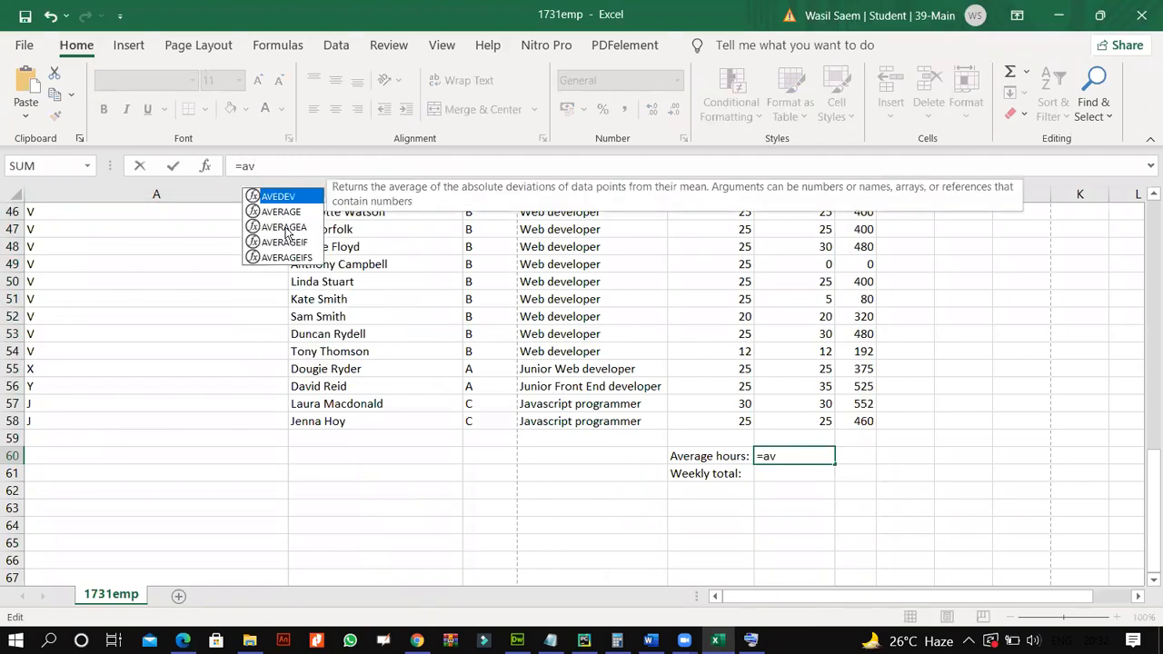
pyautogui.doubleClick(305, 215)
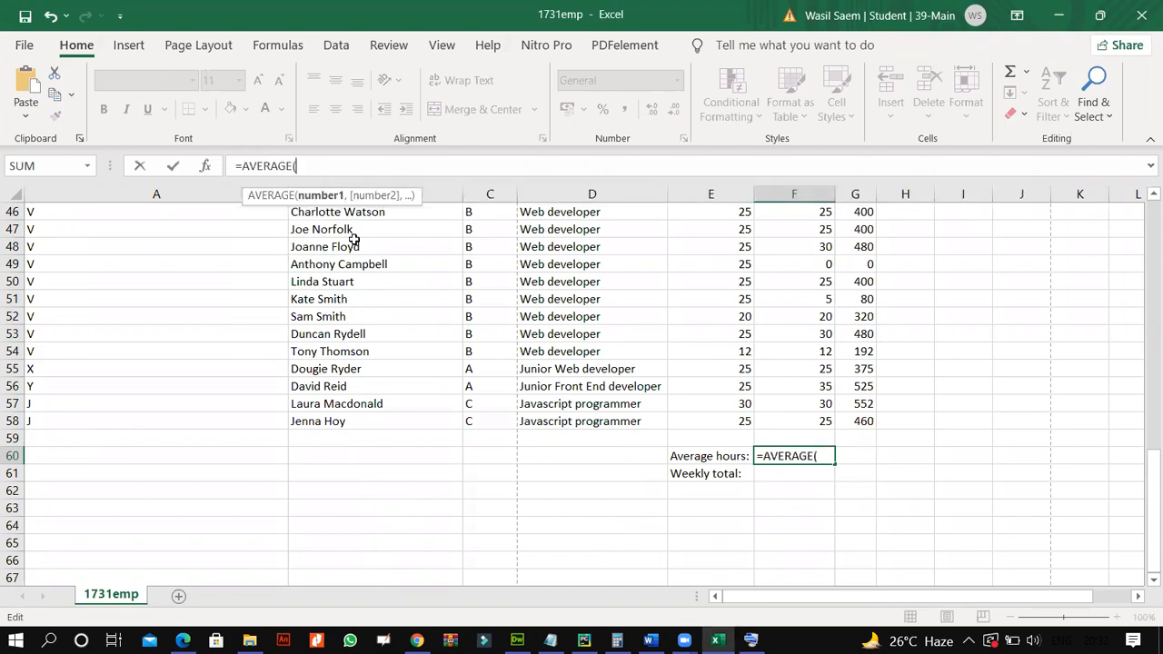
pyautogui.click(774, 421)
pyautogui.moveTo(784, 387); pyautogui.dragTo(763, 264)
pyautogui.press('Return')
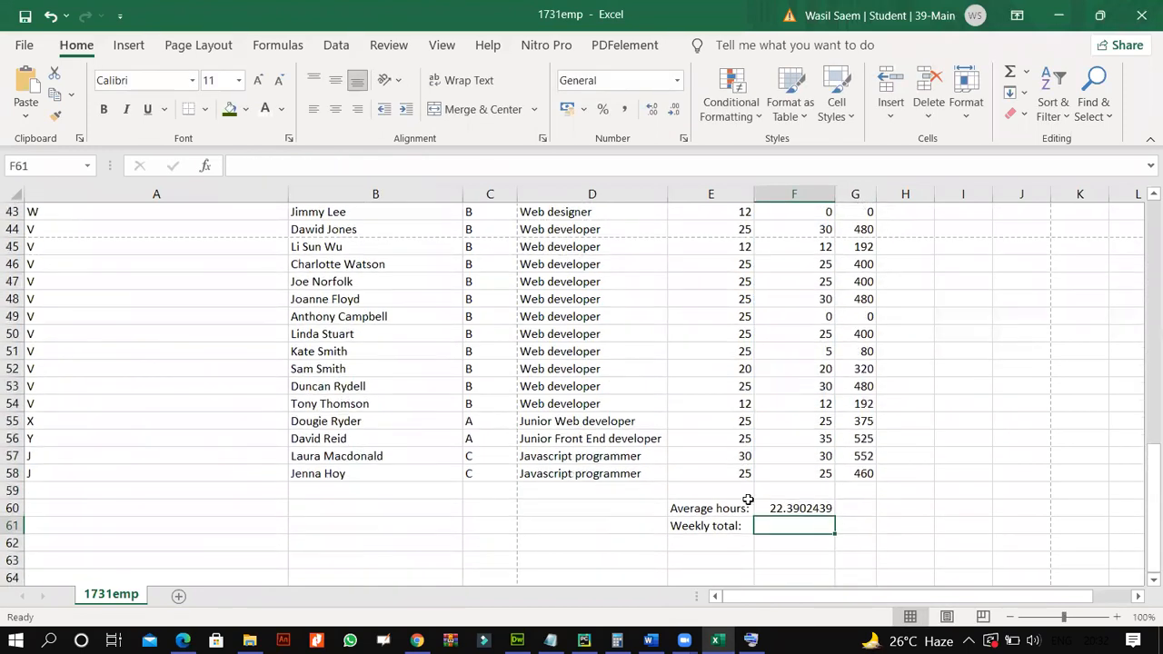
# Check question 16's rounding requirement in the exam paper, then change the F60 formula in Excel to =INT(AVERAGE(F18:F58)).
pyautogui.hotkey('alt', 'Tab')
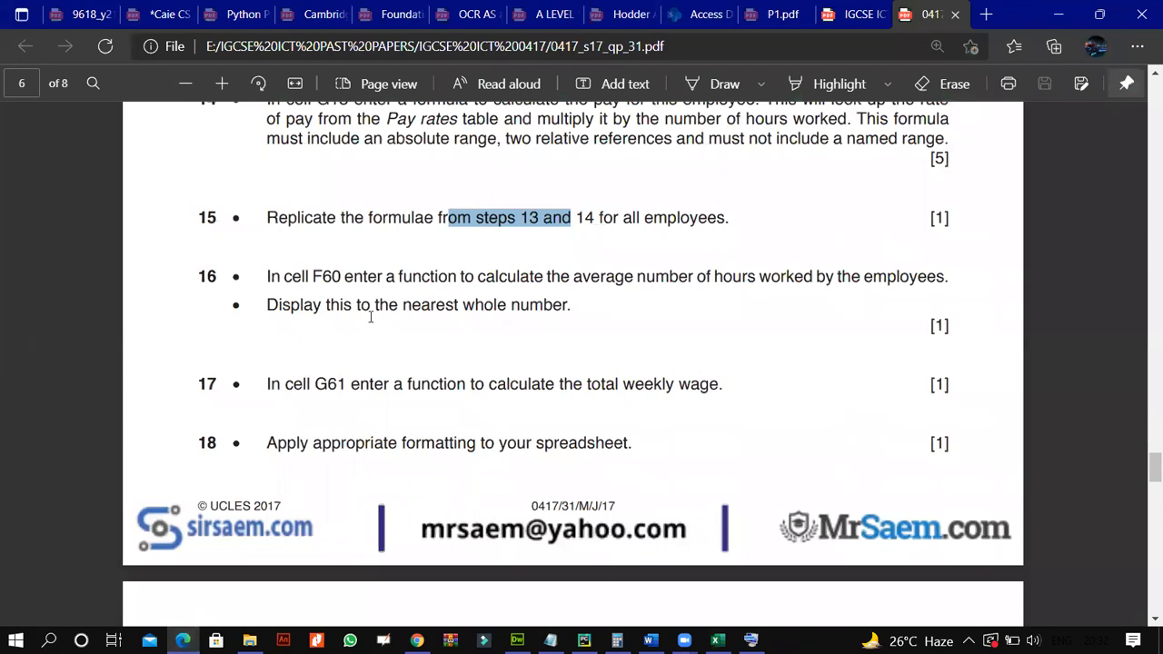
pyautogui.scroll(-1, 370, 316)
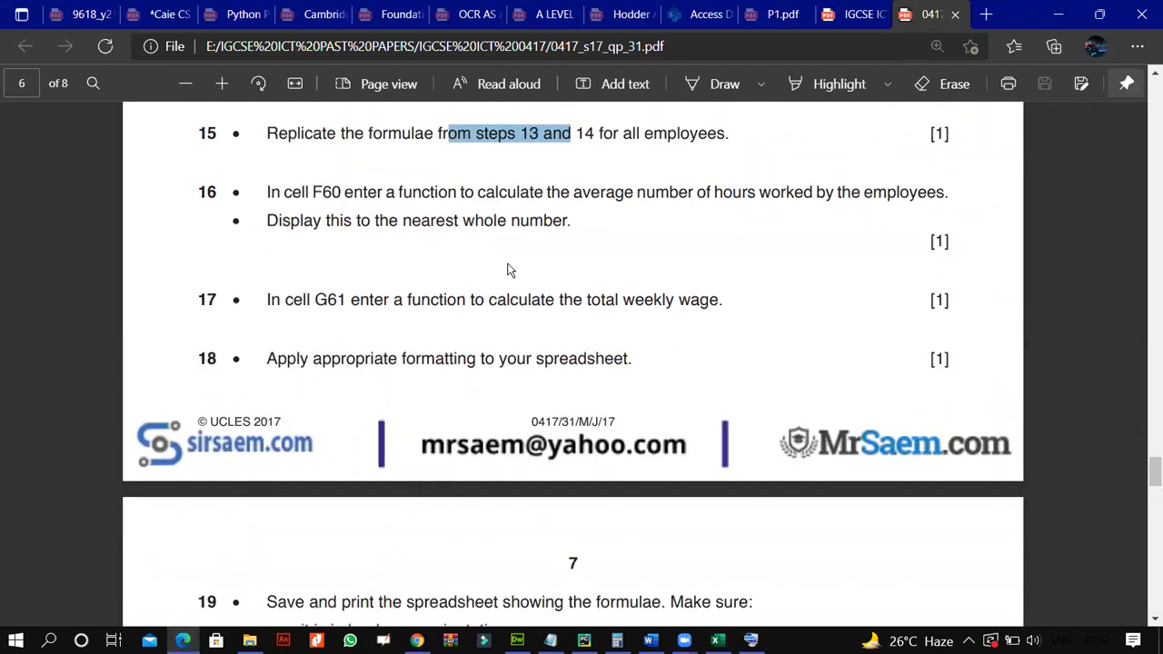
pyautogui.click(717, 641)
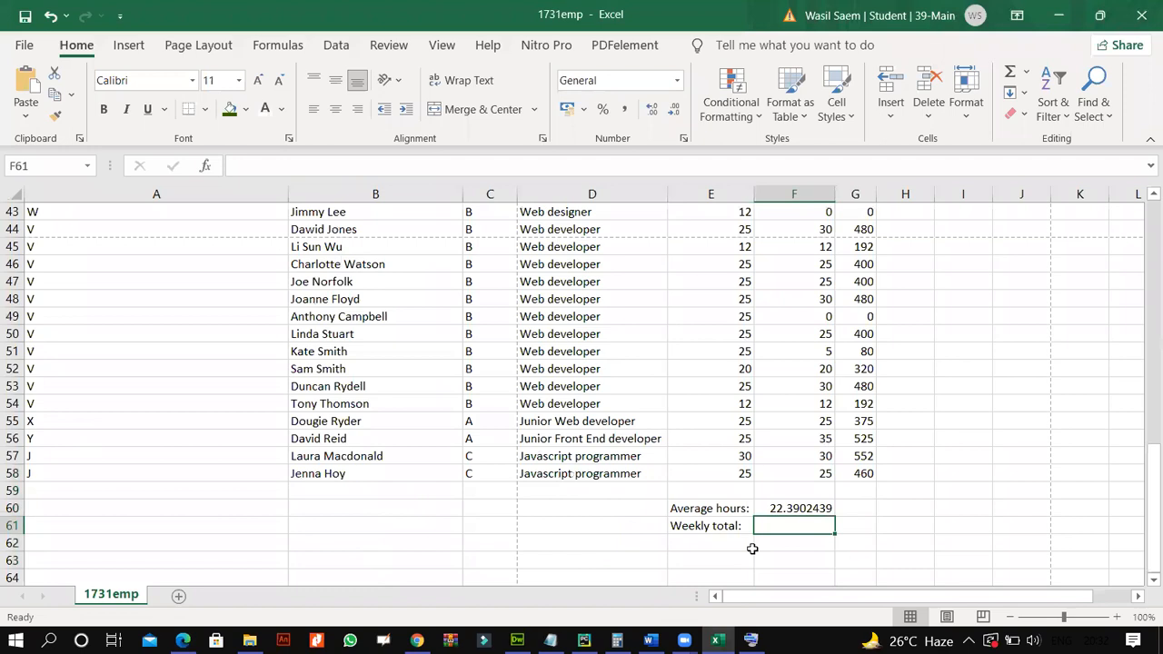
pyautogui.click(783, 508)
pyautogui.click(248, 166)
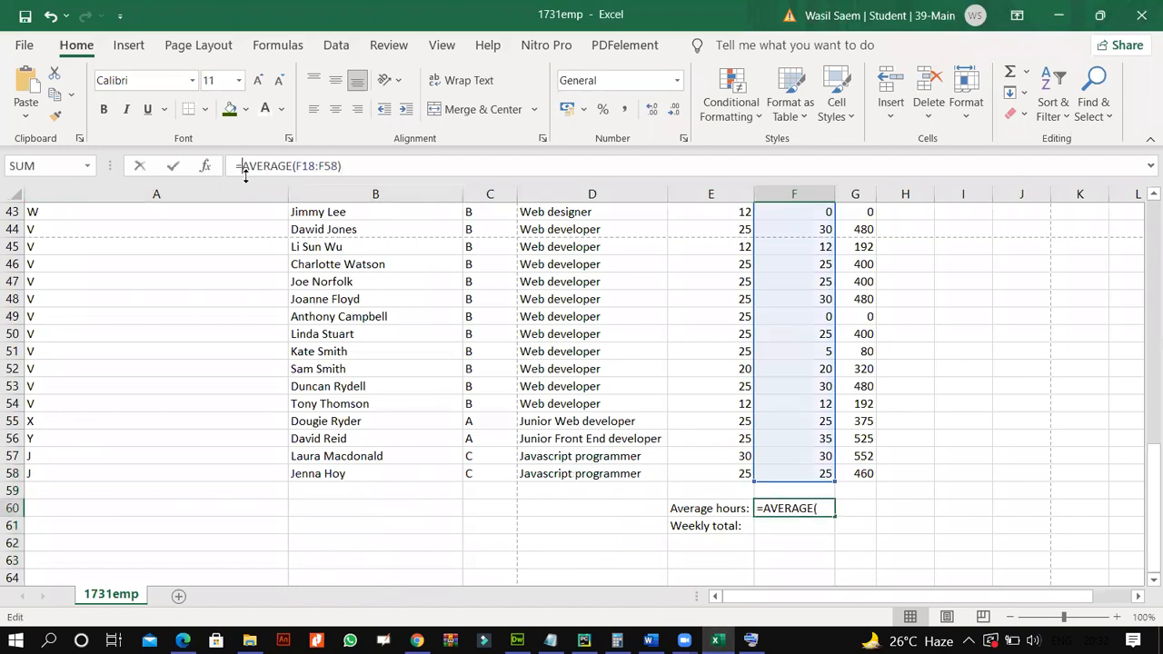
pyautogui.write('int')
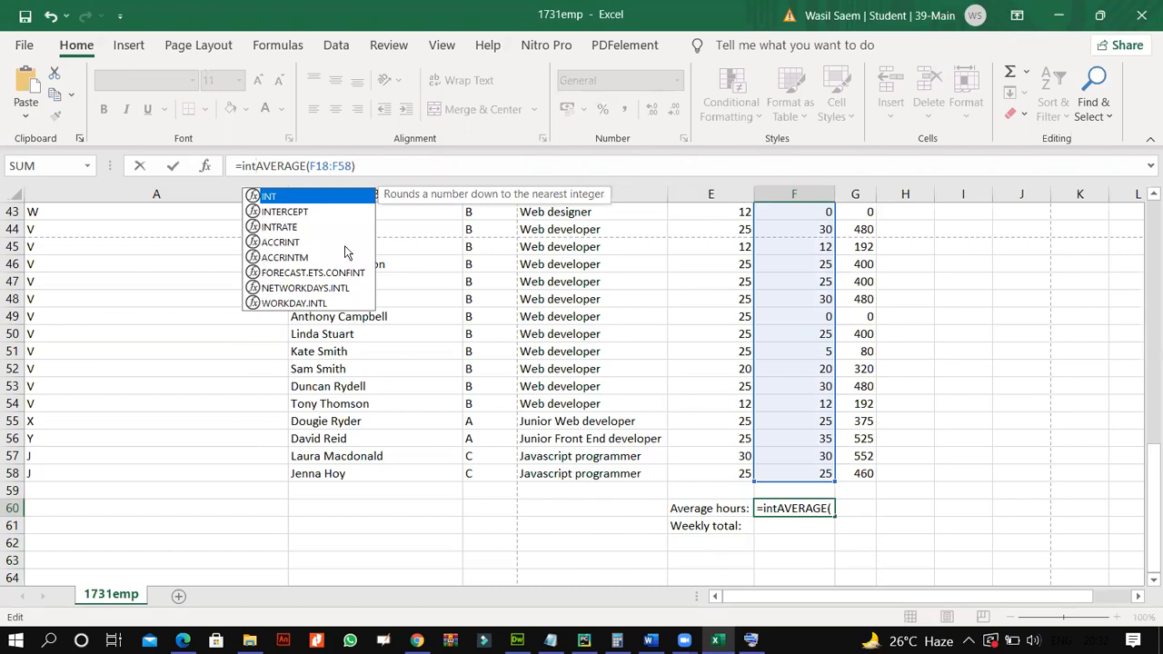
pyautogui.doubleClick(298, 198)
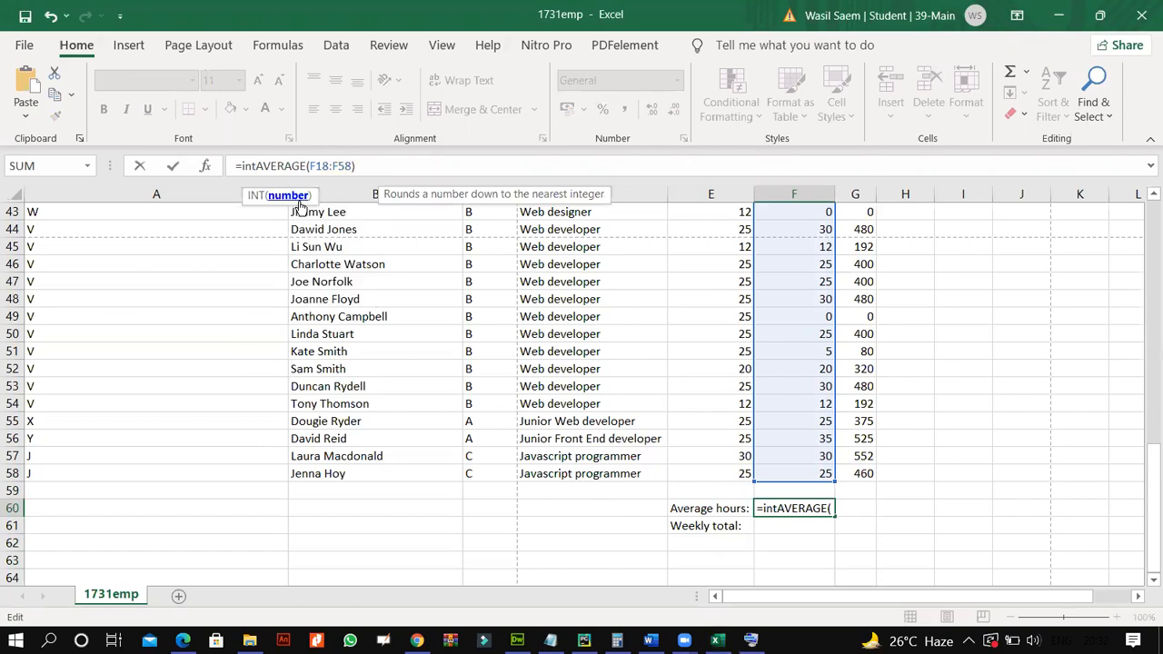
pyautogui.click(173, 167)
pyautogui.click(557, 391)
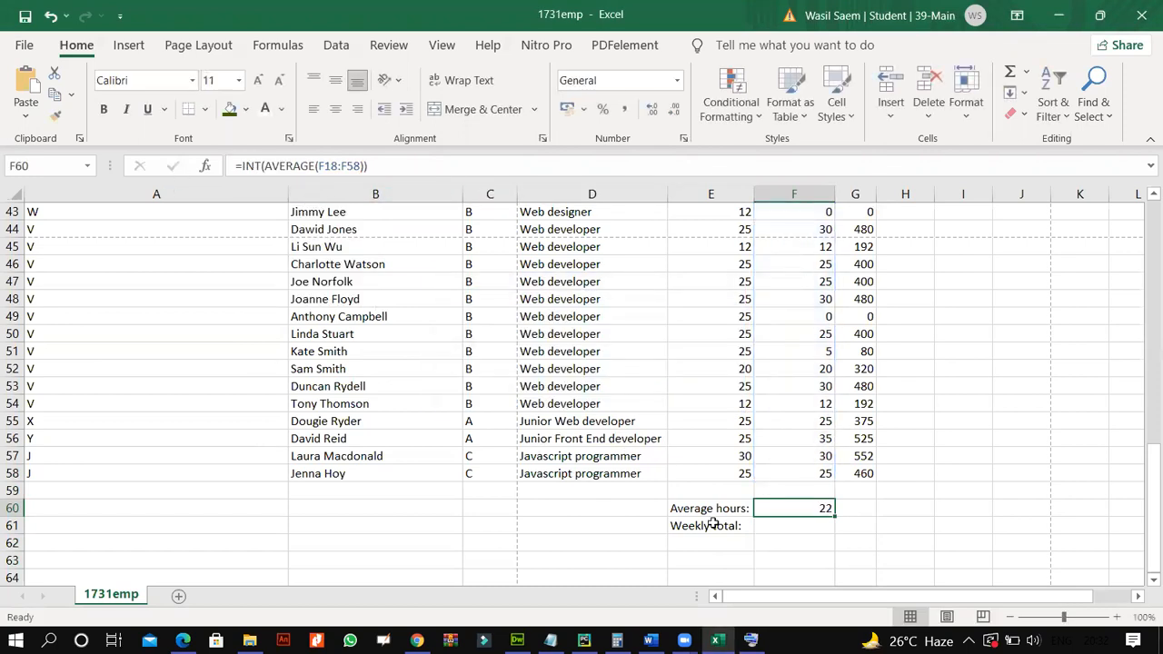
# Read question 17 in the exam paper, return to Excel and enter =SUM(F18:F58) in cell F61 beside Weekly total.
pyautogui.click(183, 641)
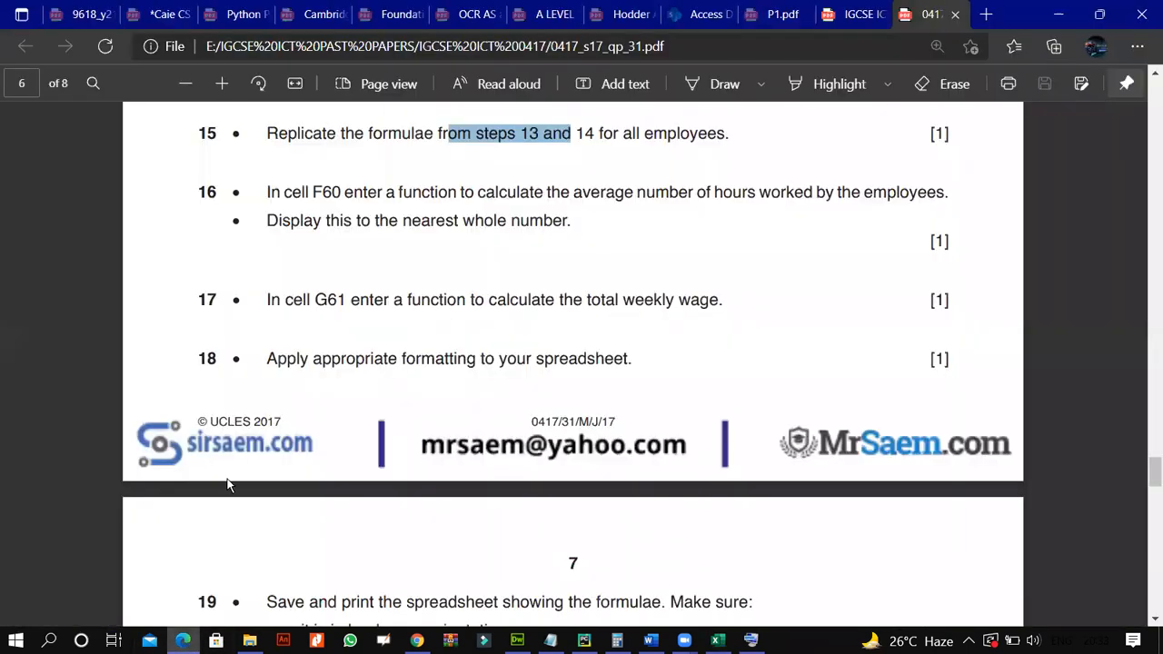
pyautogui.scroll(-1, 368, 354)
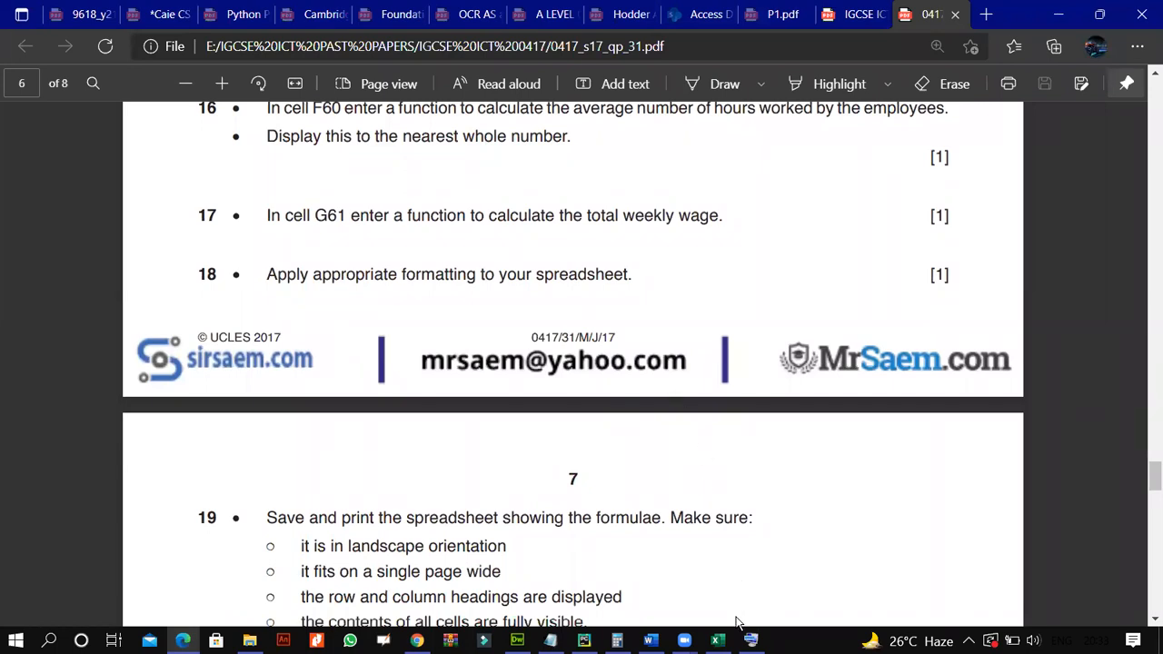
pyautogui.click(717, 640)
pyautogui.click(771, 525)
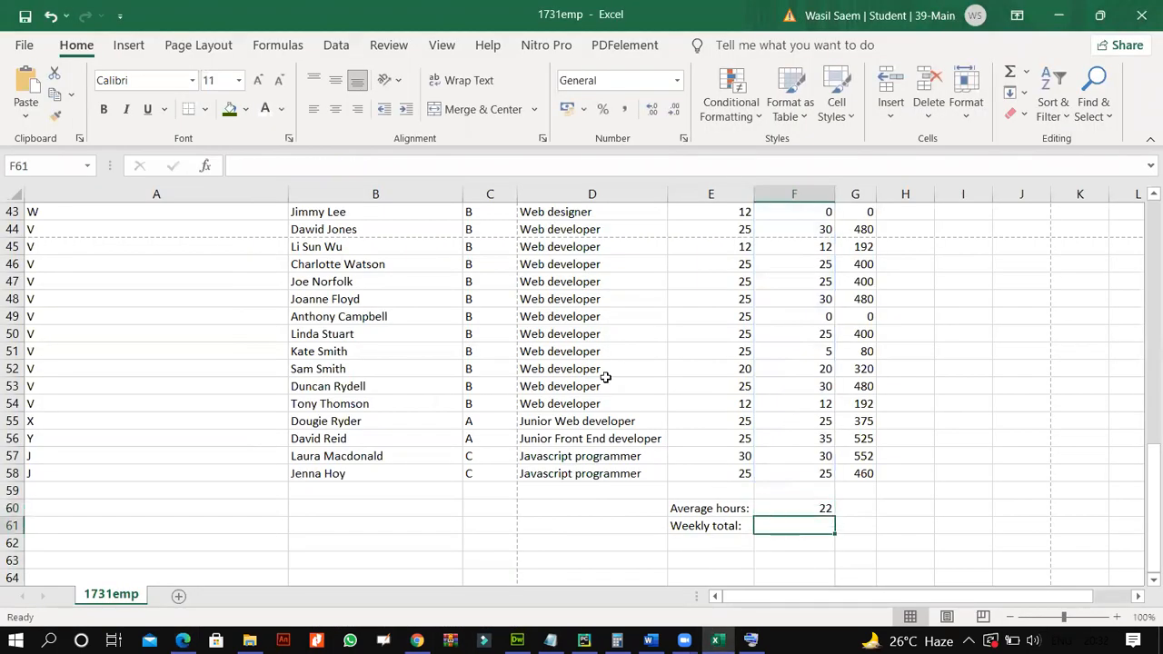
pyautogui.click(419, 164)
pyautogui.write('=')
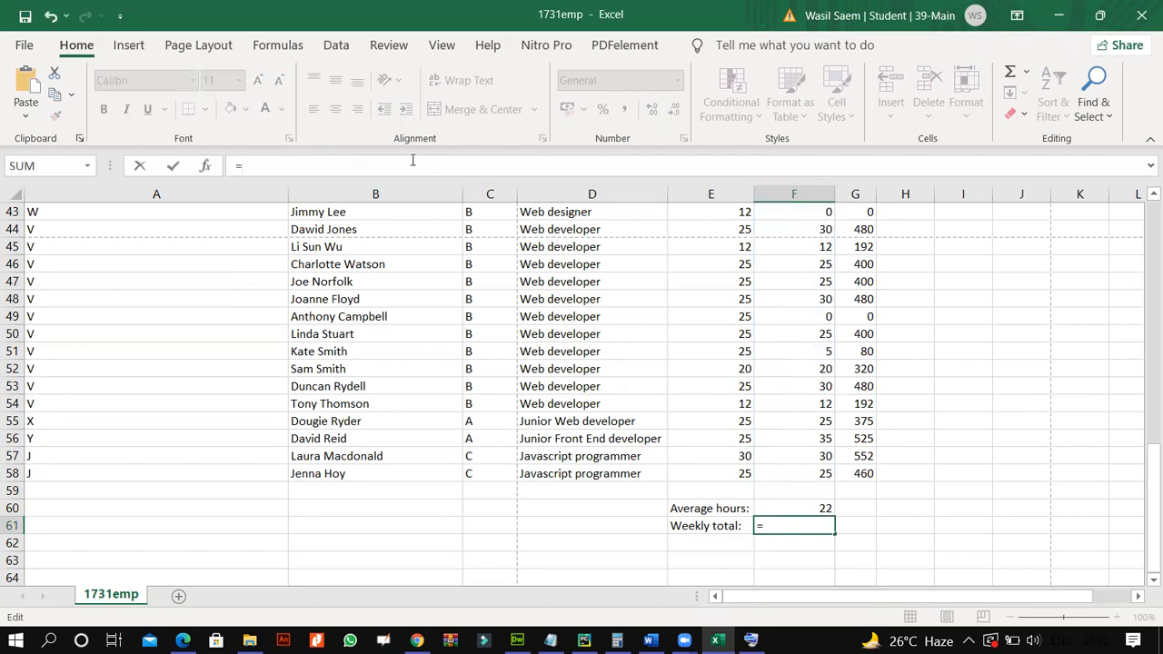
pyautogui.write('s')
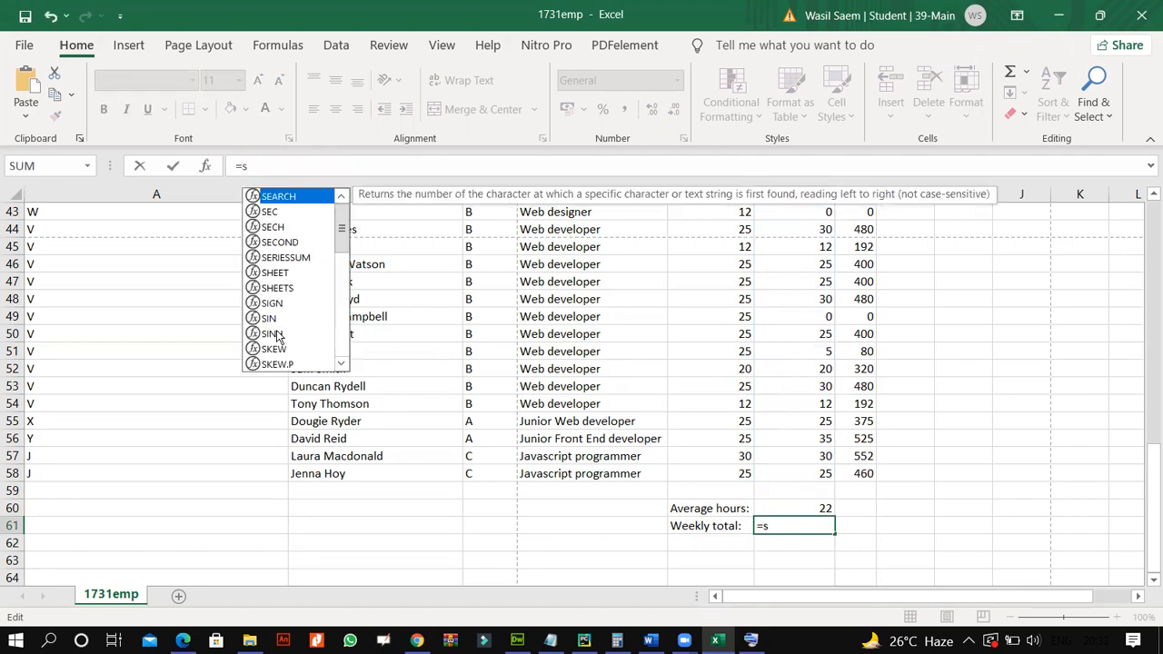
pyautogui.write('u')
pyautogui.doubleClick(278, 226)
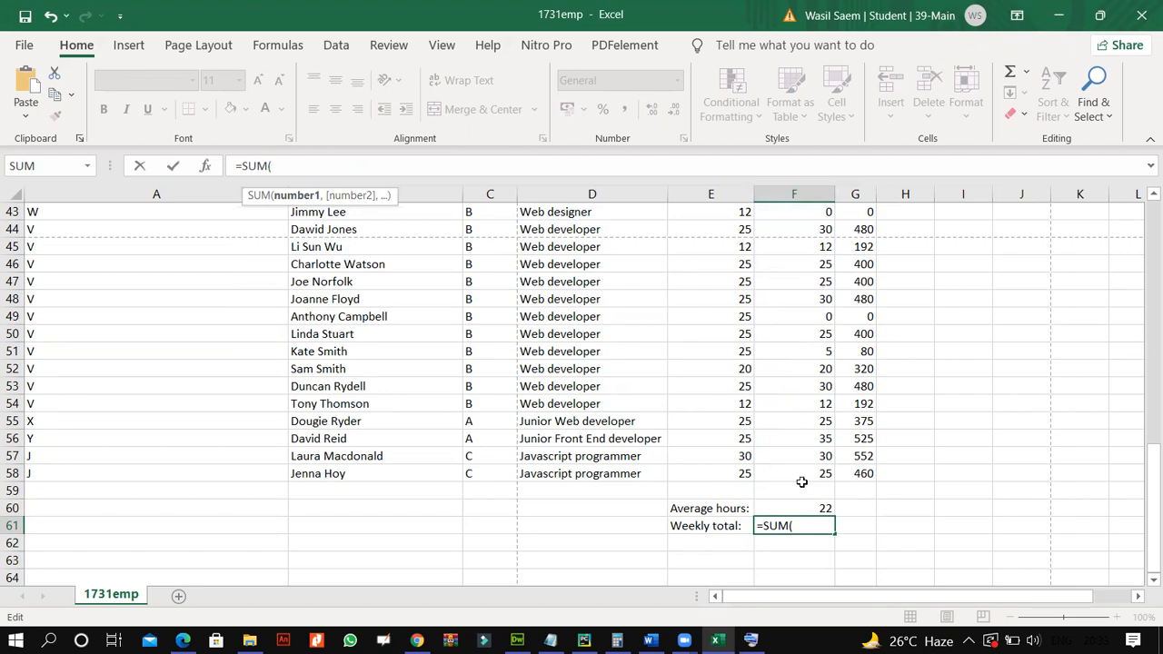
pyautogui.moveTo(808, 471); pyautogui.dragTo(789, 263)
pyautogui.write(')')
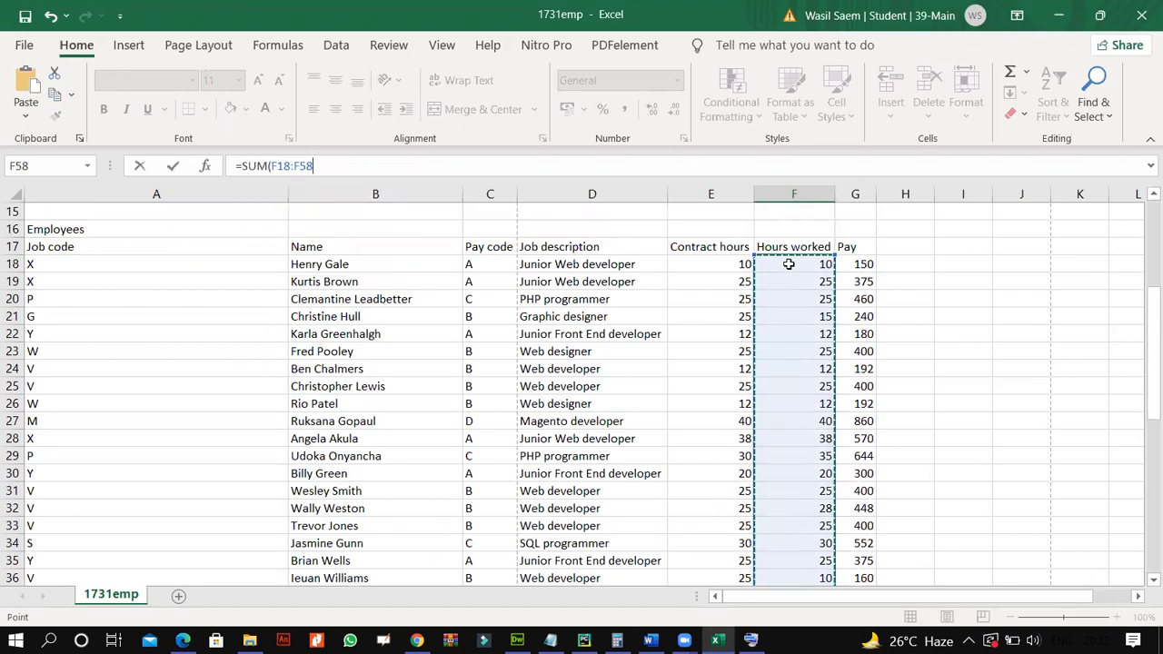
pyautogui.press('Return')
# Read the printing requirements in questions 19 and 20 and the row hiding in question 21 of the exam paper, then return to Excel.
pyautogui.click(183, 641)
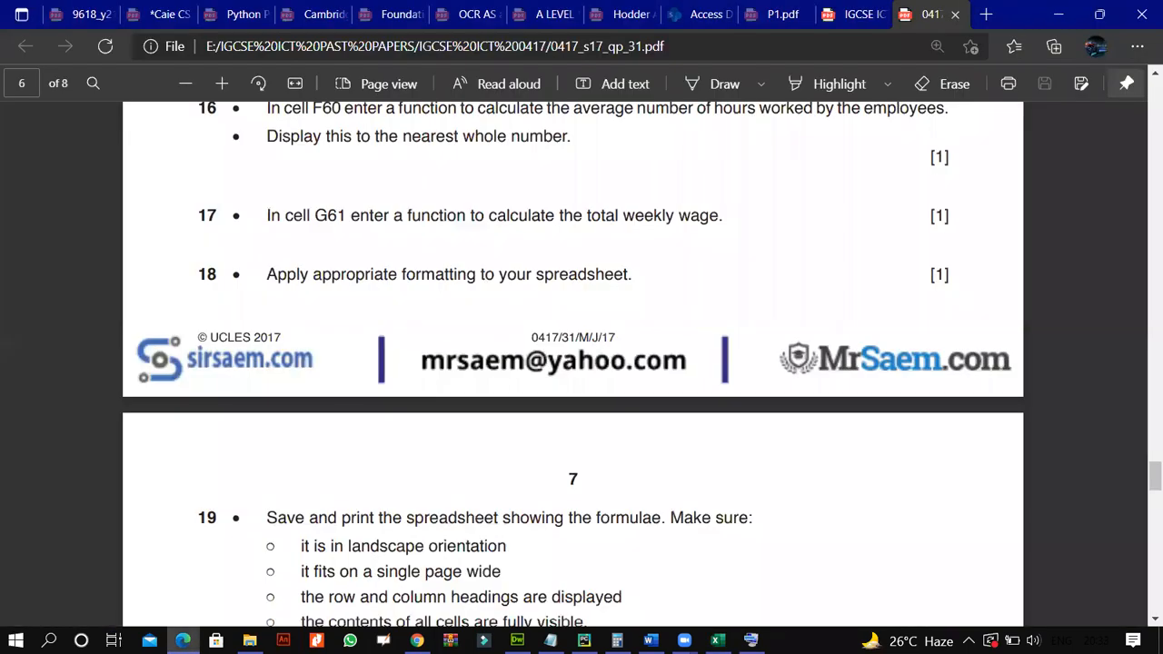
pyautogui.scroll(-2, 354, 472)
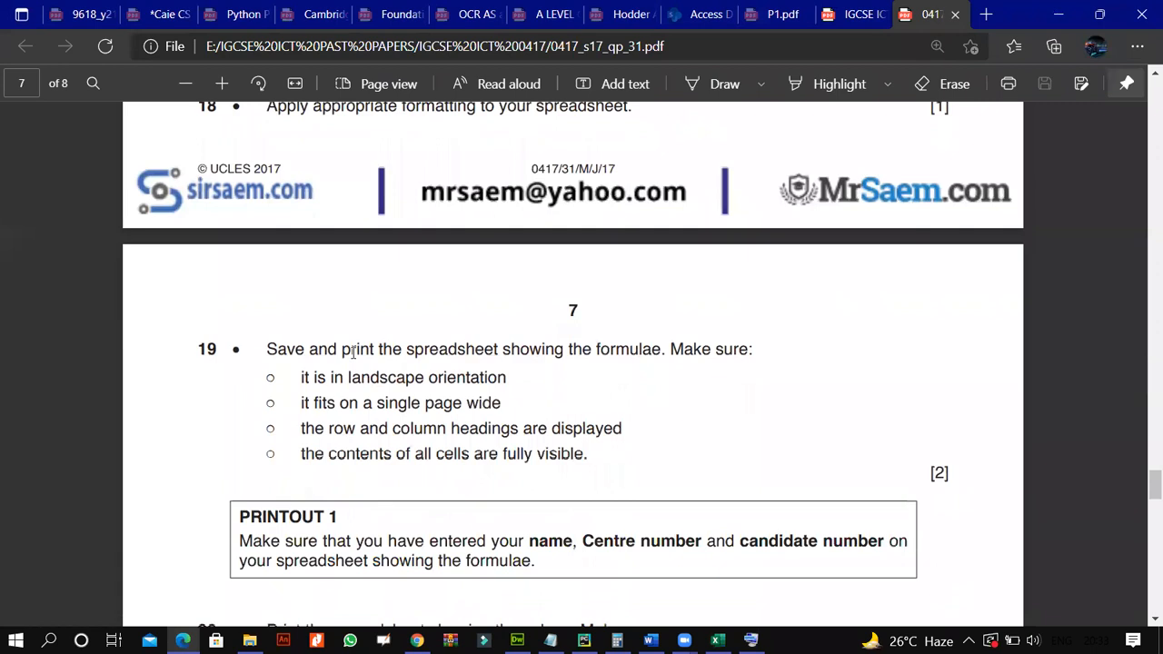
pyautogui.scroll(1, 353, 353)
pyautogui.scroll(-1, 354, 353)
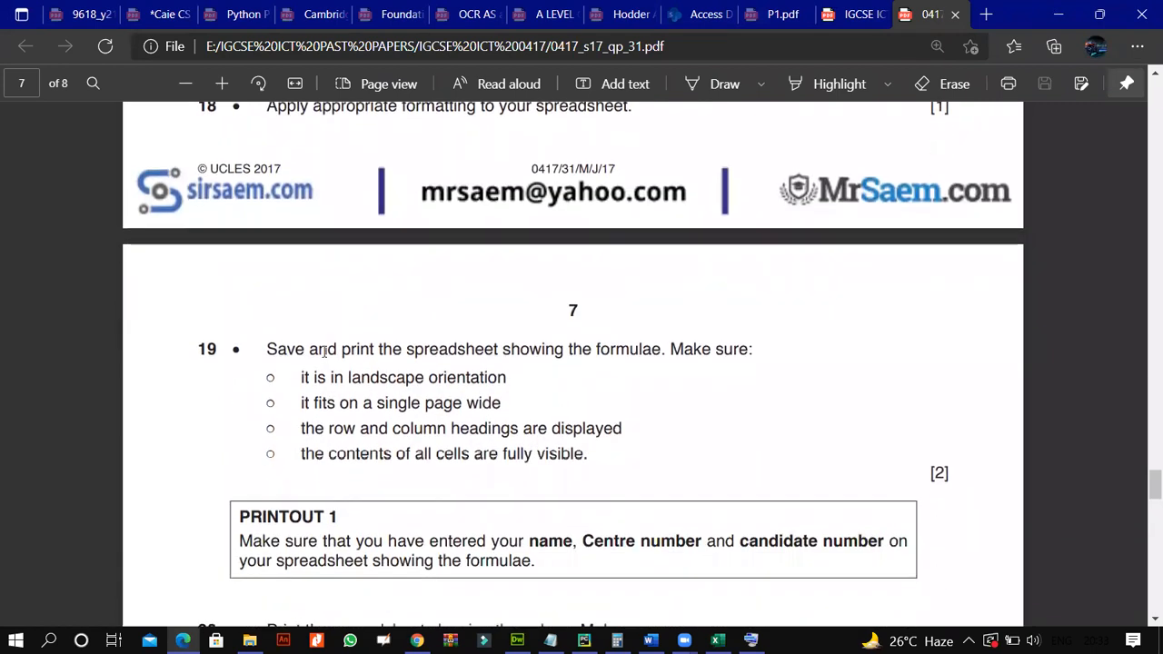
pyautogui.hotkey('alt', 'Tab')
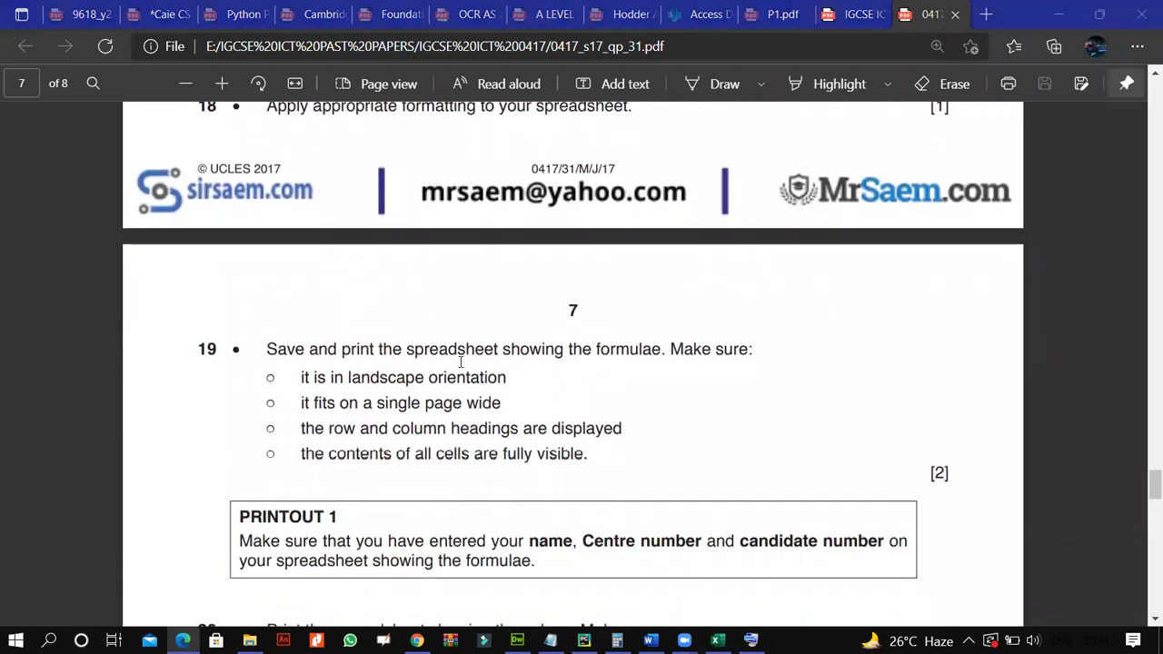
pyautogui.click(563, 353)
pyautogui.moveTo(335, 381); pyautogui.dragTo(352, 382)
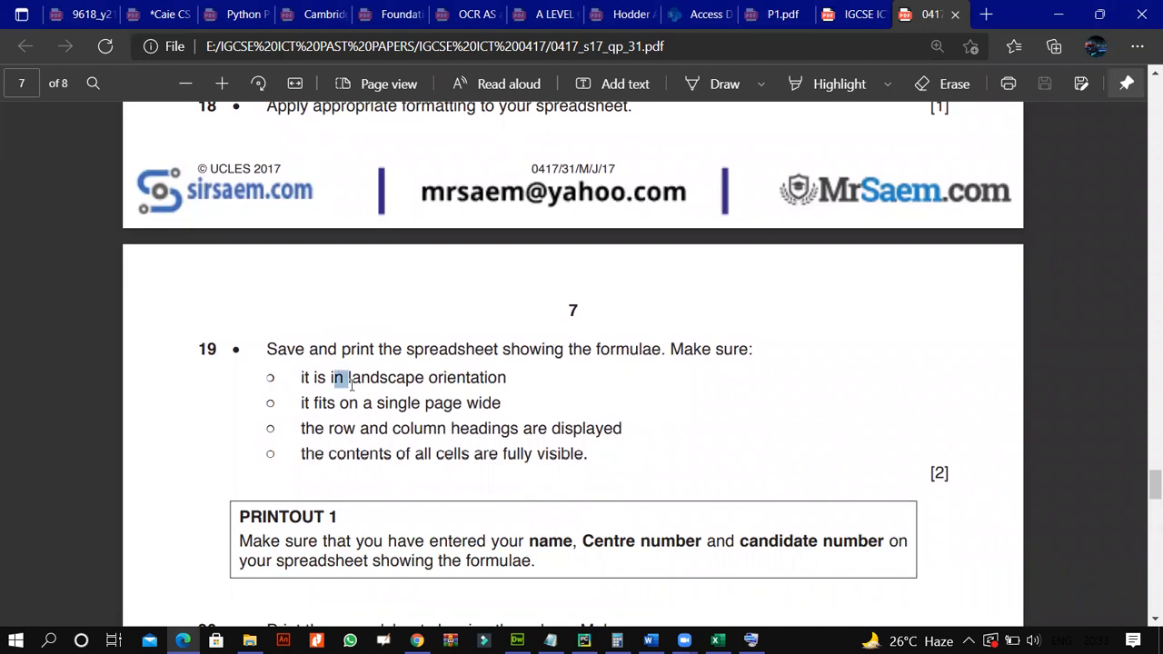
pyautogui.click(362, 425)
pyautogui.moveTo(332, 437); pyautogui.dragTo(455, 446)
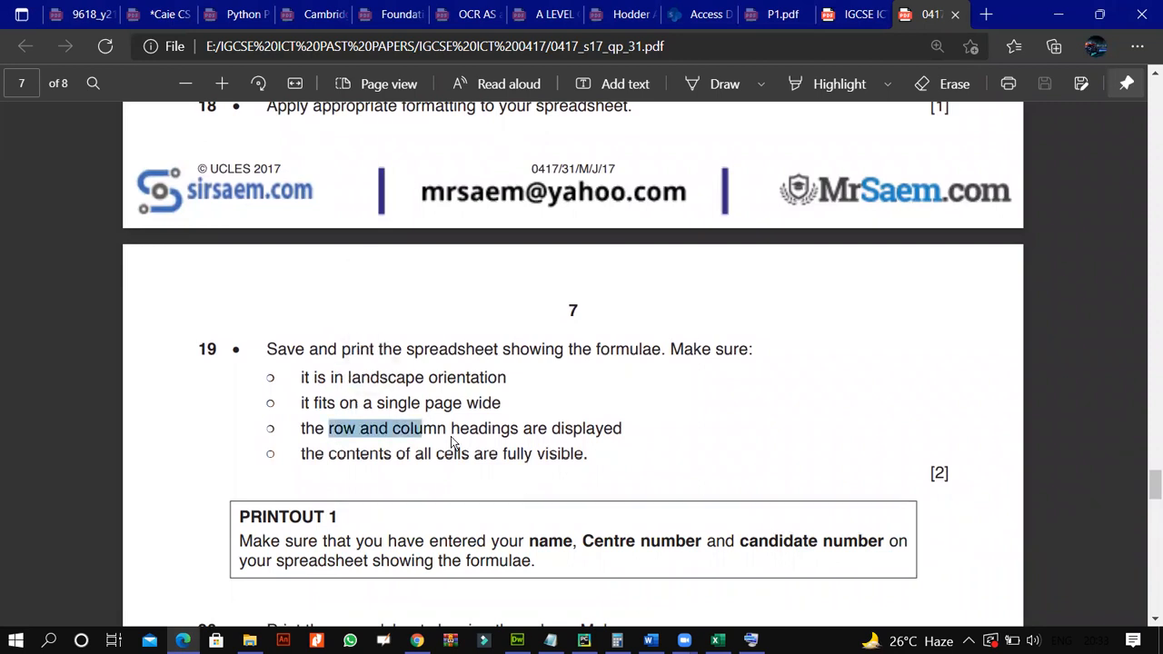
pyautogui.click(332, 456)
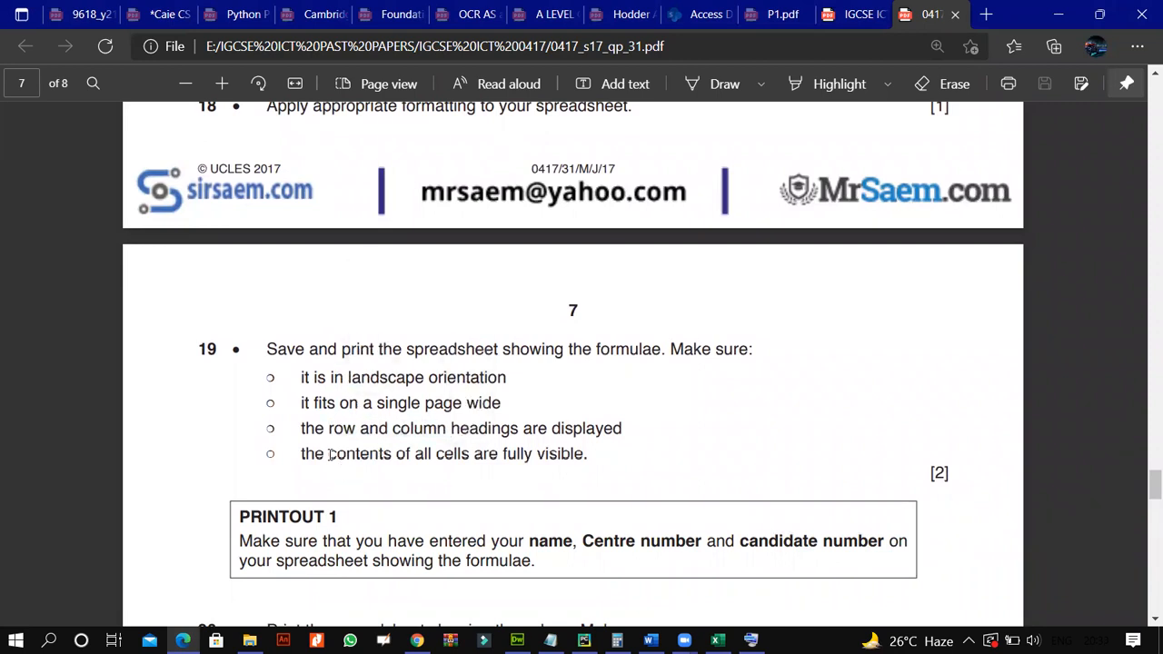
pyautogui.moveTo(329, 455); pyautogui.dragTo(531, 455)
pyautogui.scroll(-3, 421, 492)
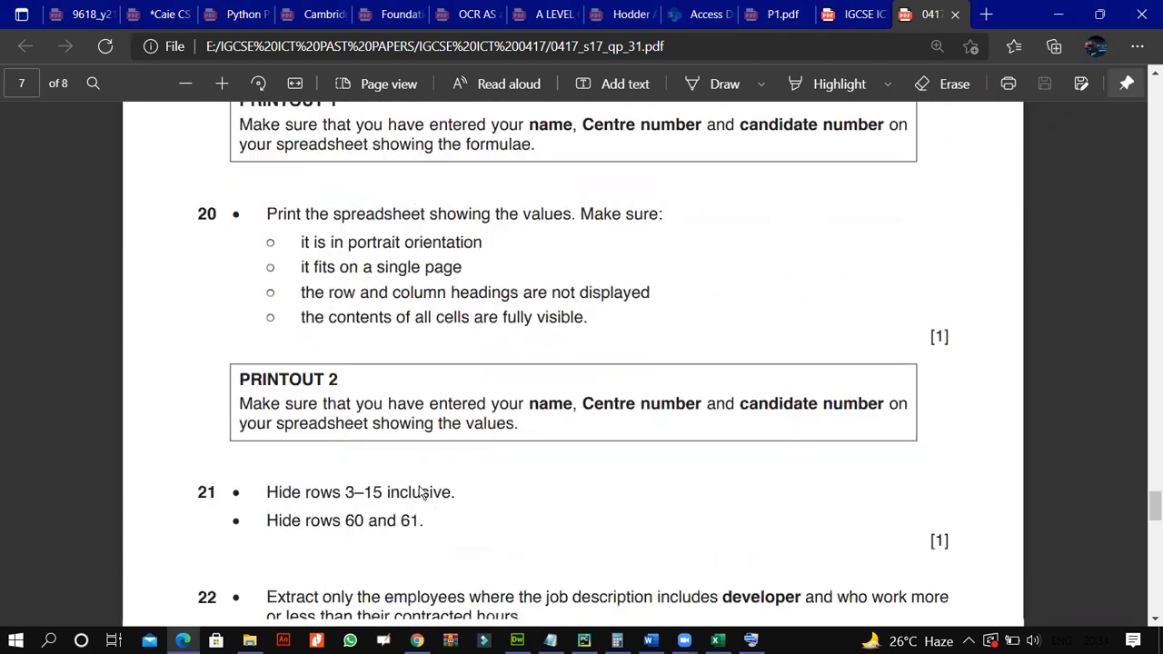
pyautogui.click(717, 639)
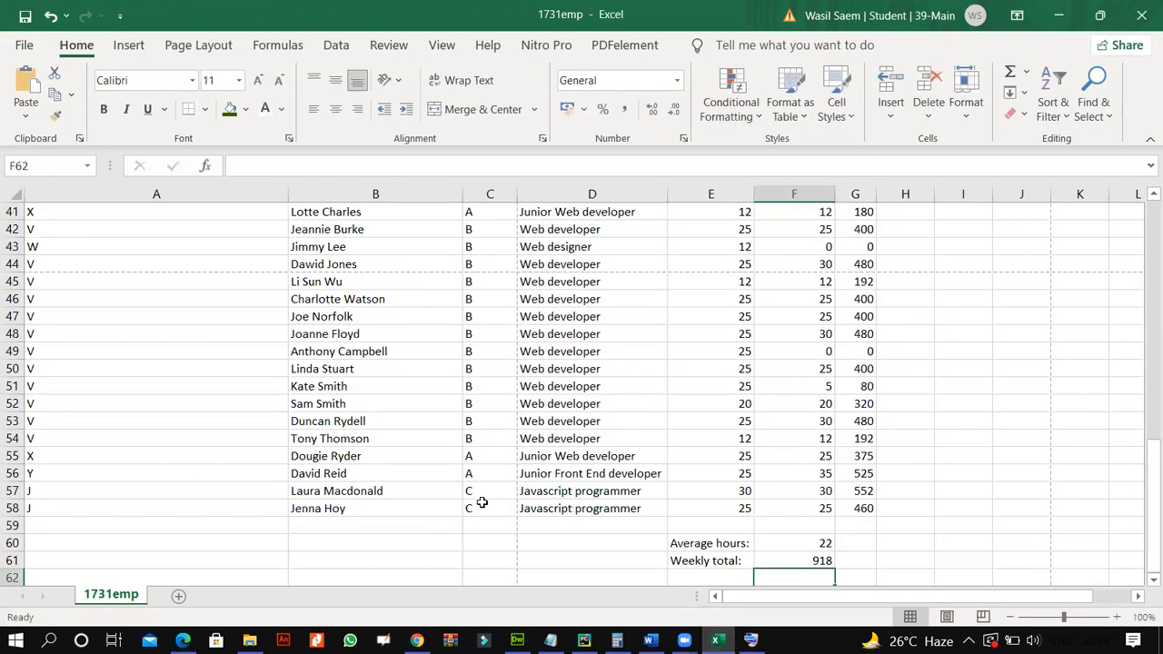
# Display the sheet's formulas instead of values and autofit all columns to their contents.
pyautogui.click(464, 452)
pyautogui.hotkey('ctrl', '`')
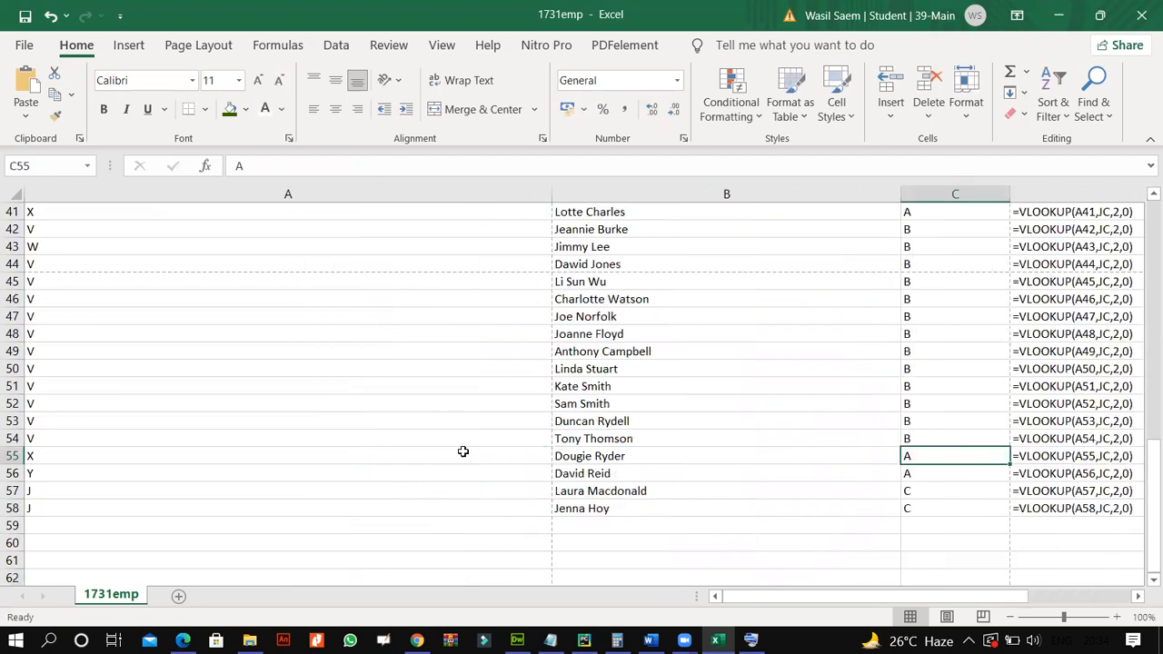
pyautogui.click(15, 193)
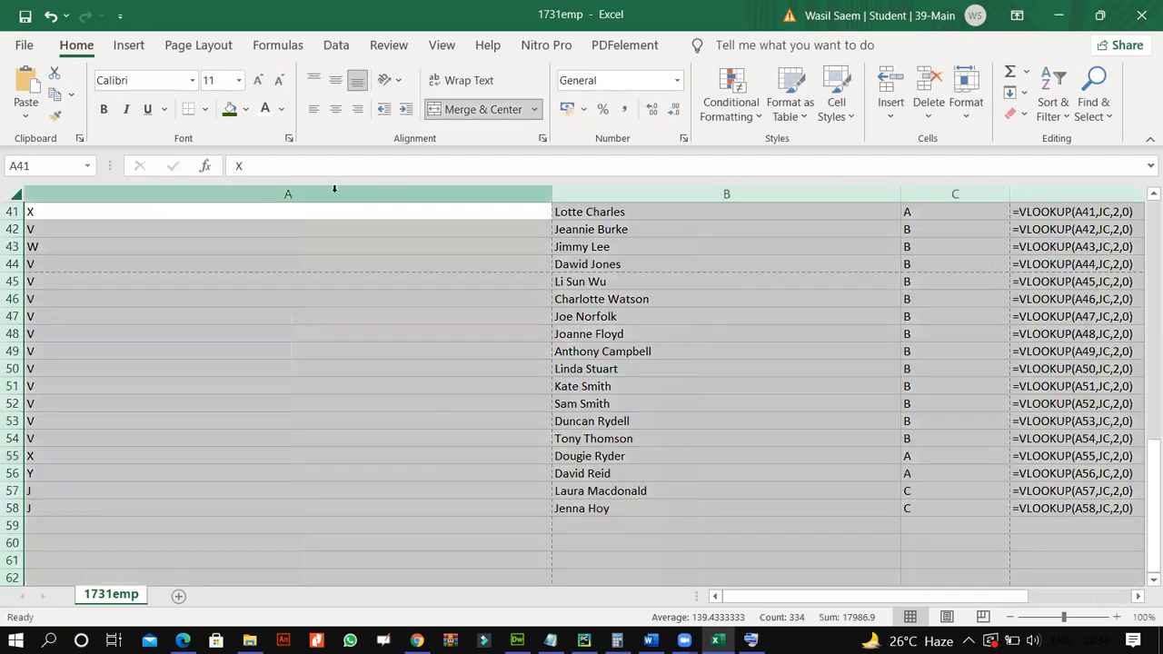
pyautogui.doubleClick(552, 193)
pyautogui.scroll(10, 612, 440)
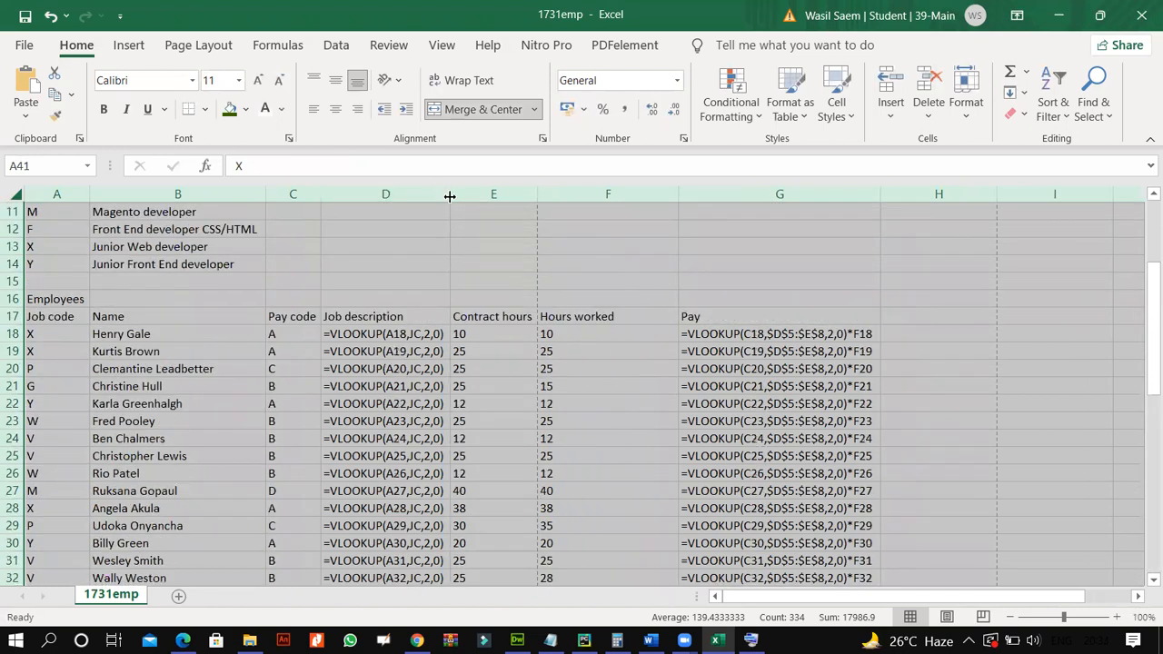
# Narrow column D, Job description, to demonstrate lookup formulas being cut off.
pyautogui.doubleClick(416, 335)
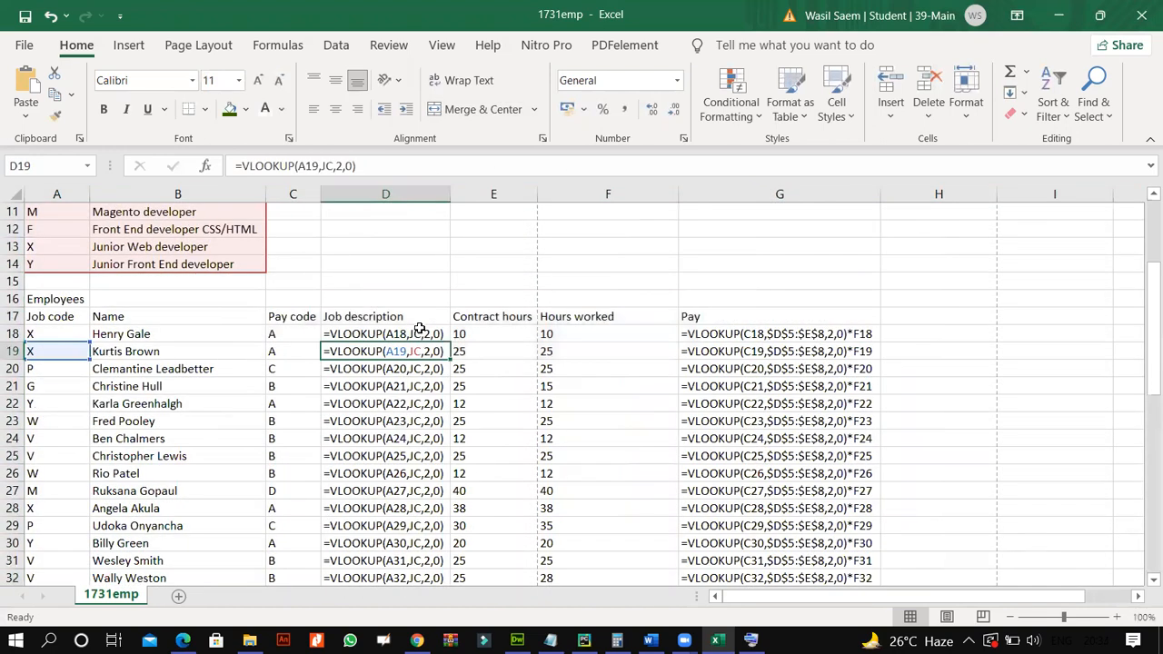
pyautogui.moveTo(449, 192); pyautogui.dragTo(424, 191)
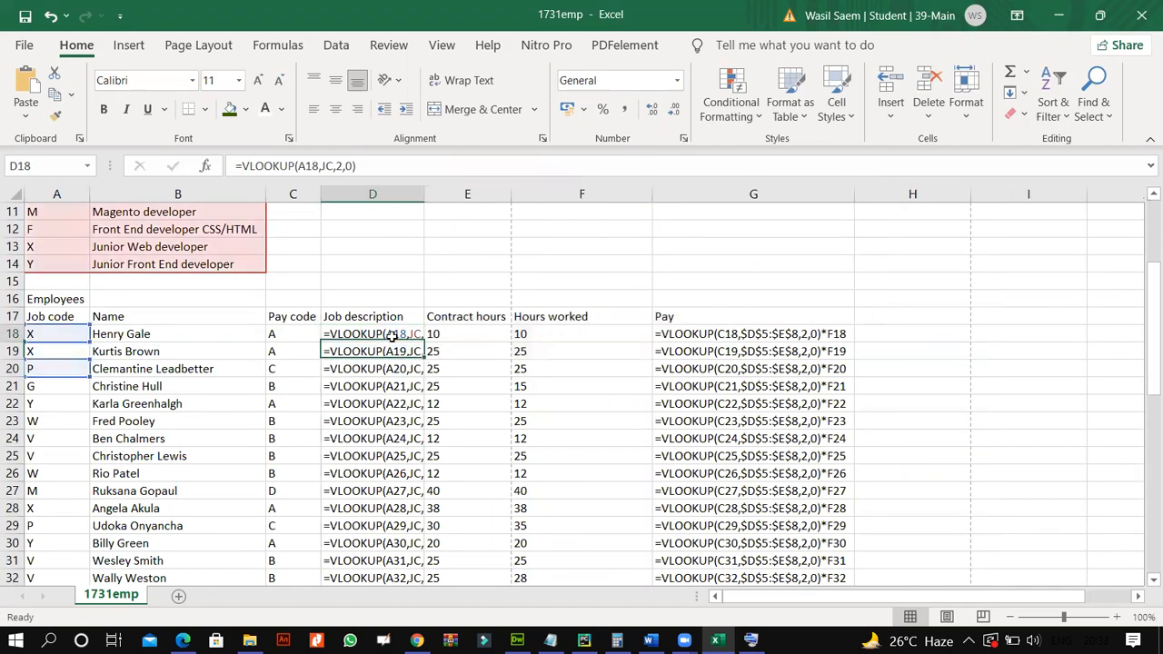
# Switch to the values and autofit all columns, then display the formulas again and autofit the columns there too.
pyautogui.hotkey('ctrl', '`')
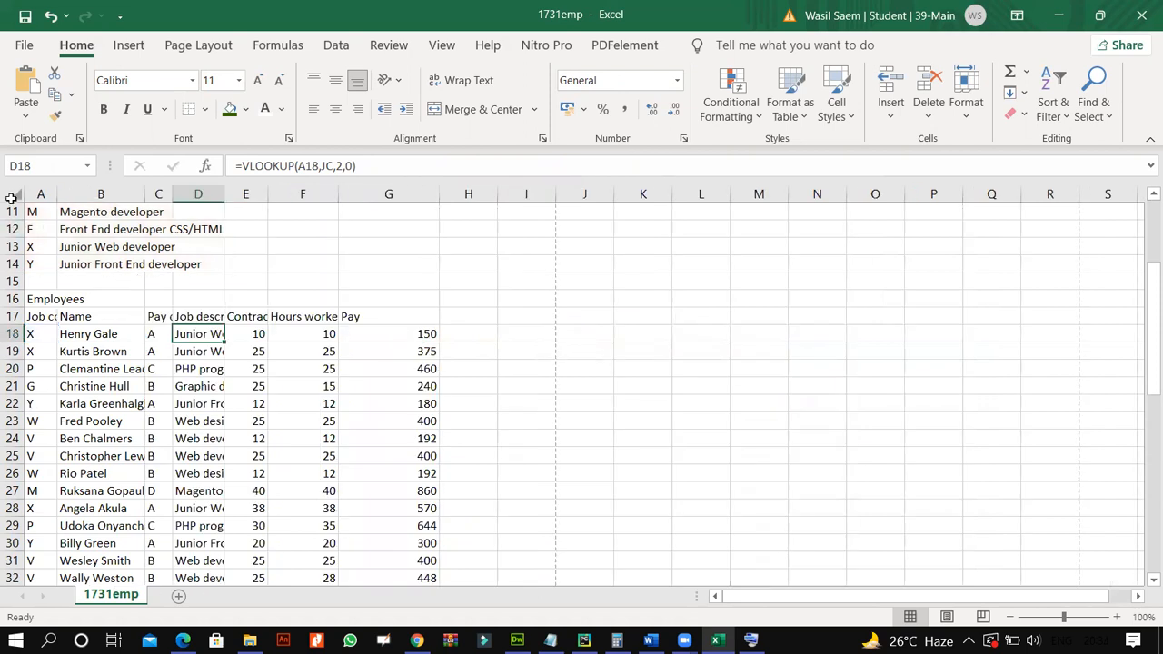
pyautogui.click(13, 196)
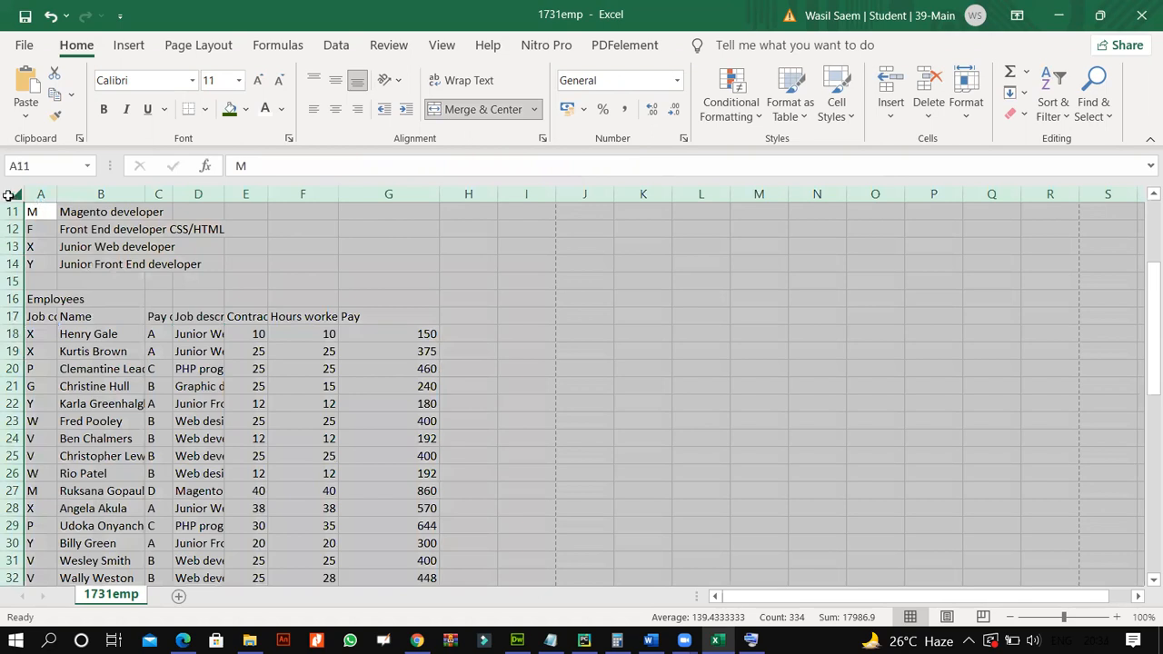
pyautogui.doubleClick(223, 194)
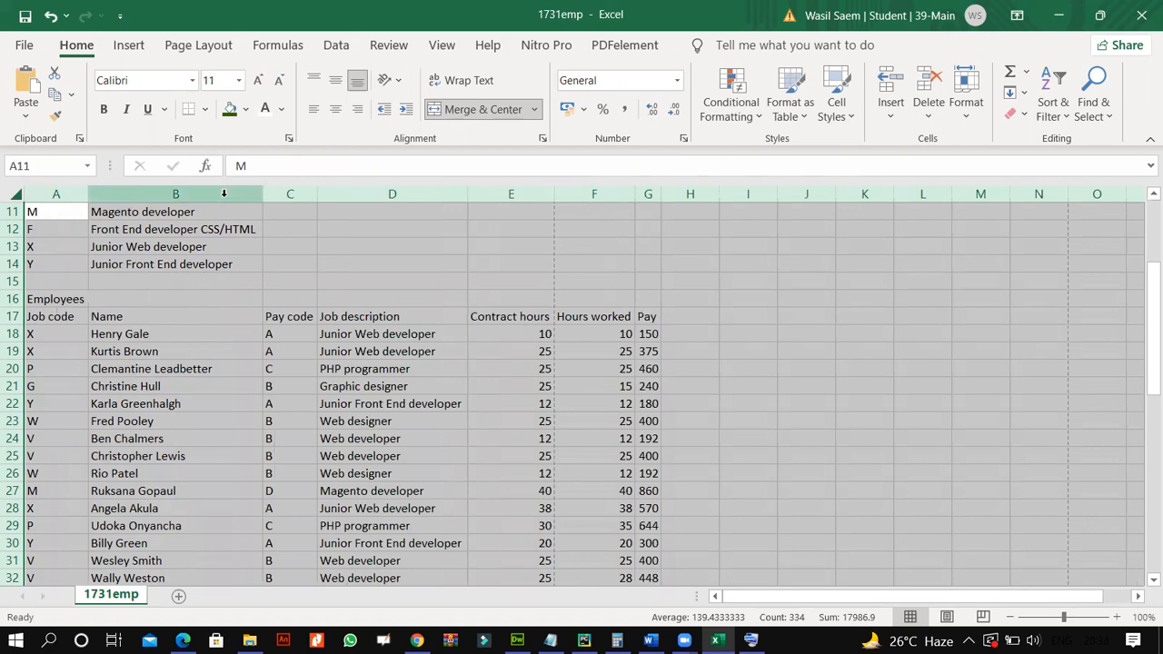
pyautogui.hotkey('ctrl', '`')
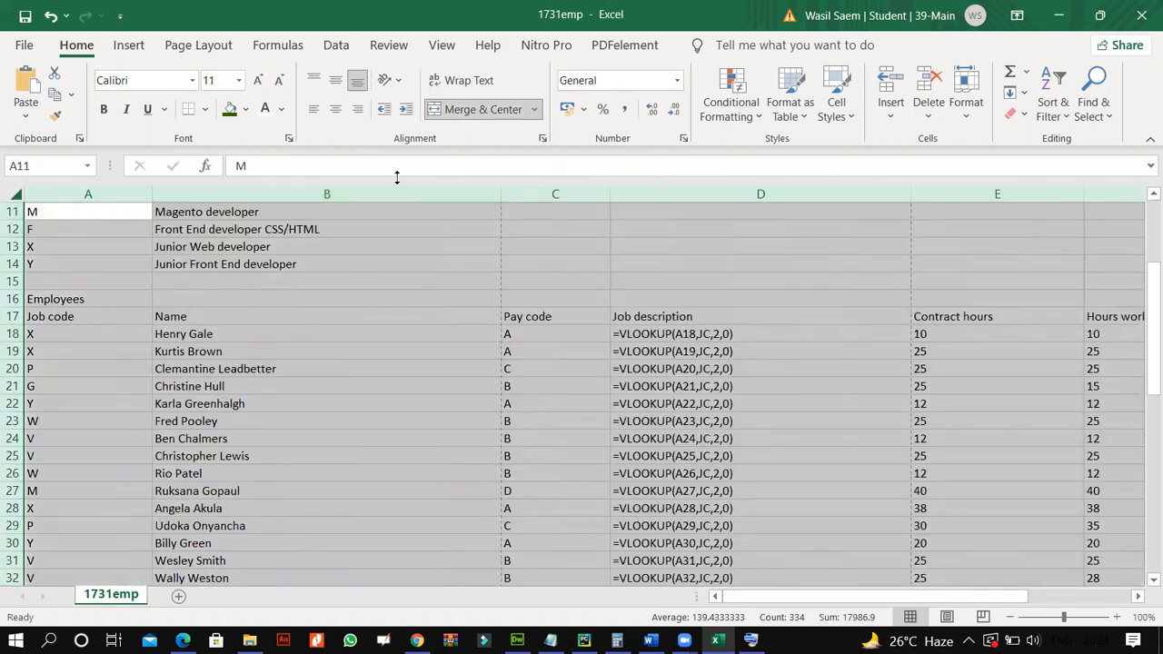
pyautogui.doubleClick(501, 193)
# Check the printout requirements in question 20 and the row hiding in question 21 of the exam paper, then return to Excel.
pyautogui.click(183, 640)
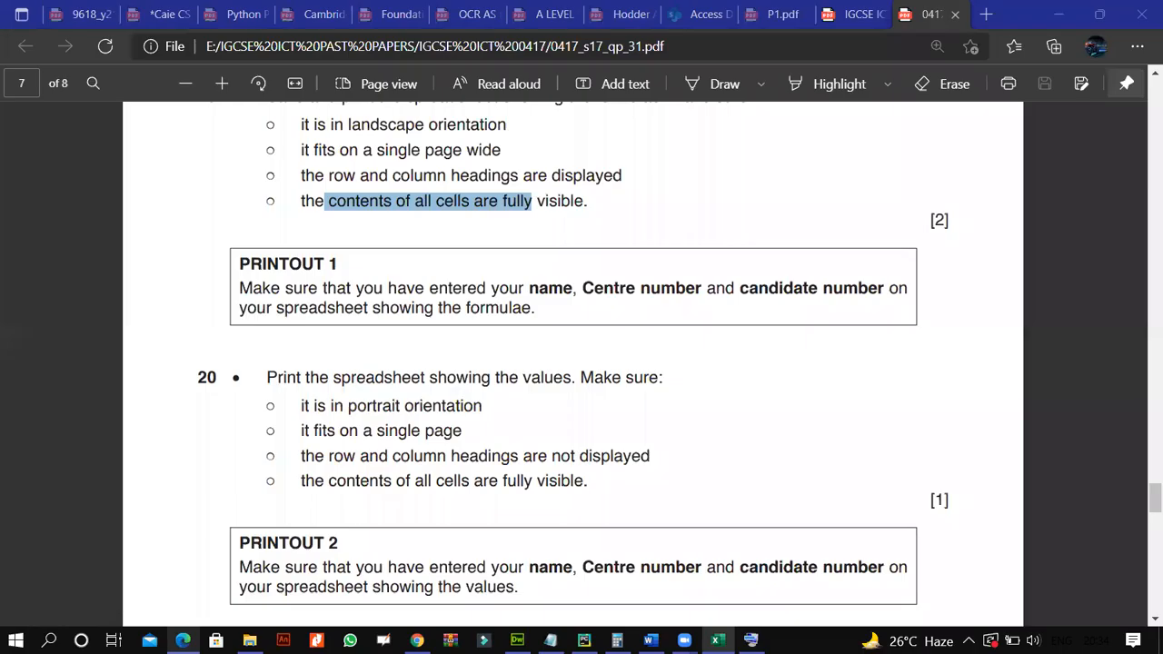
pyautogui.click(334, 449)
pyautogui.scroll(-1, 334, 448)
pyautogui.scroll(-3, 334, 448)
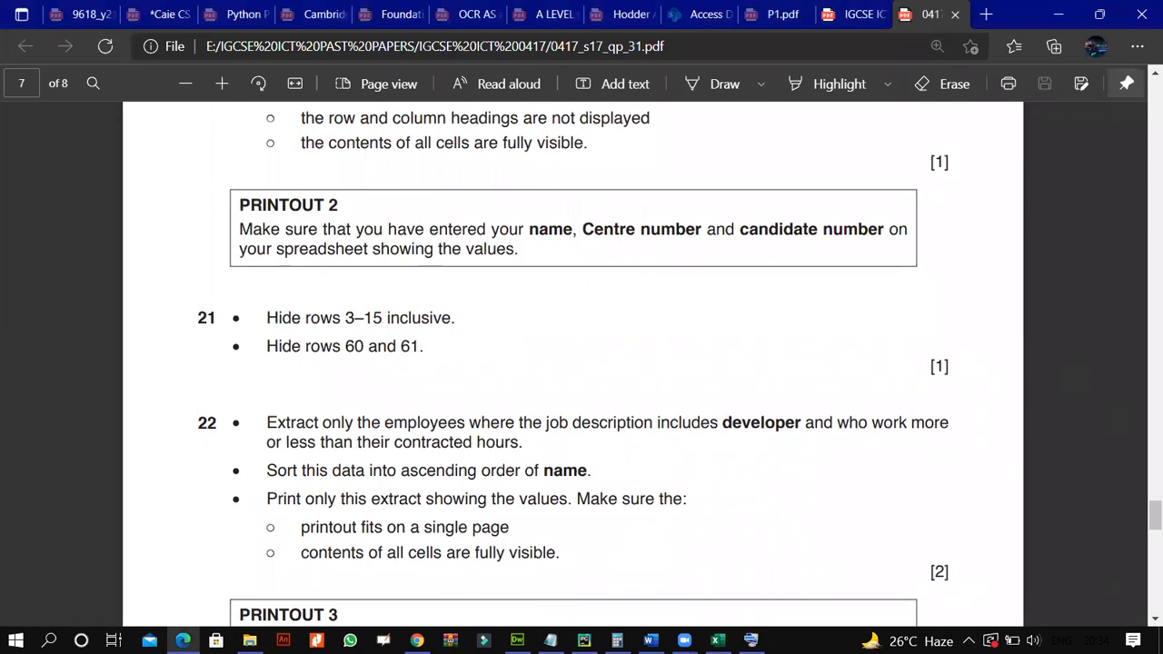
pyautogui.click(717, 641)
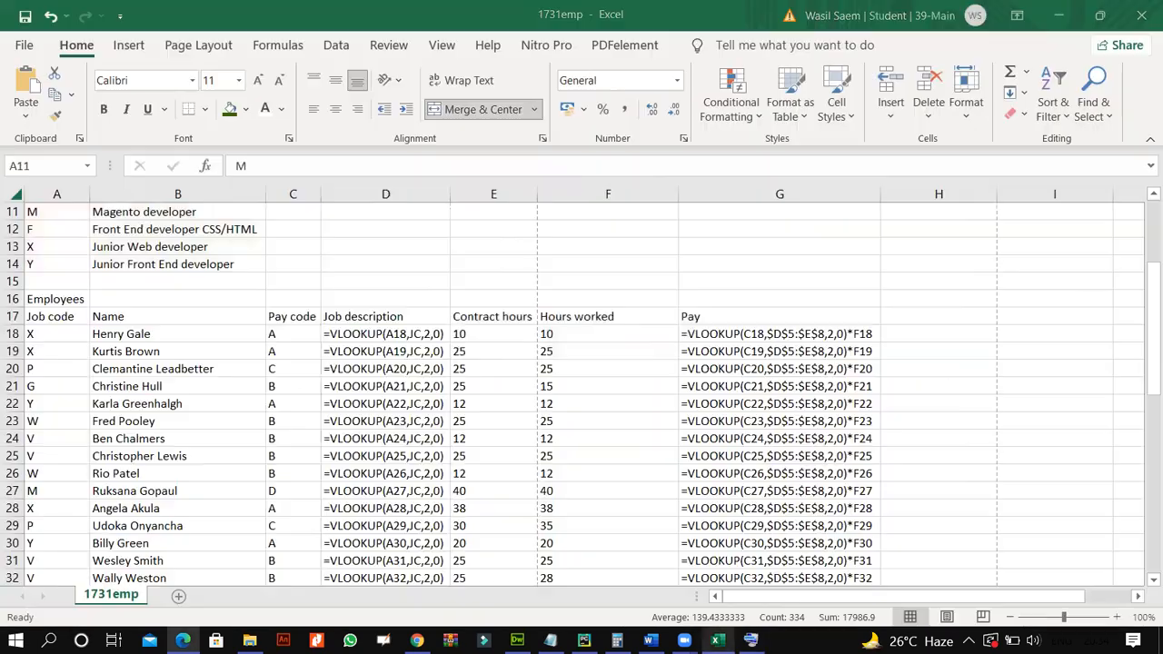
# Hide rows 3 to 15, which hold the job codes and pay rates tables.
pyautogui.click(257, 408)
pyautogui.scroll(4, 258, 408)
pyautogui.moveTo(13, 266); pyautogui.dragTo(9, 460)
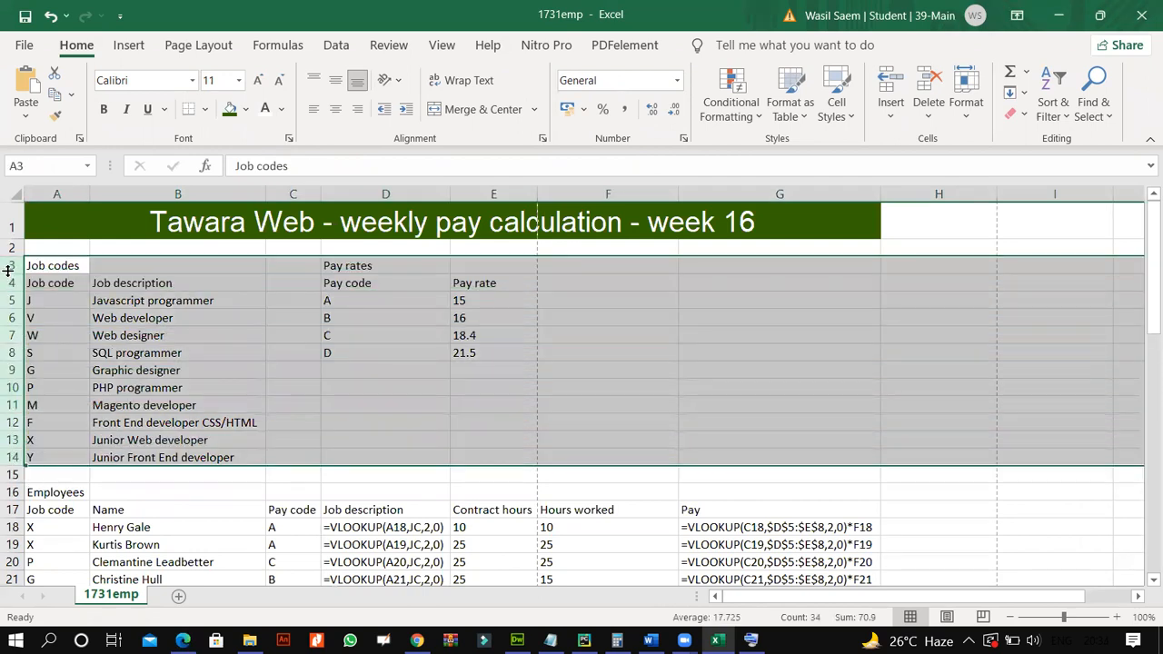
pyautogui.moveTo(9, 265); pyautogui.dragTo(6, 476)
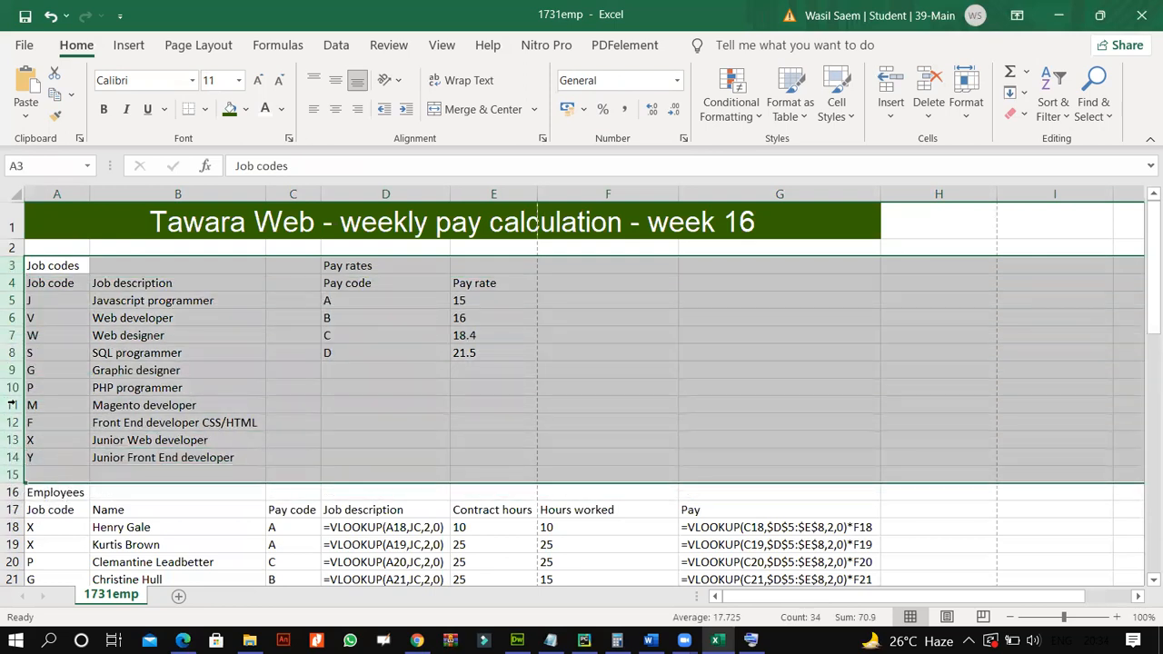
pyautogui.rightClick(11, 367)
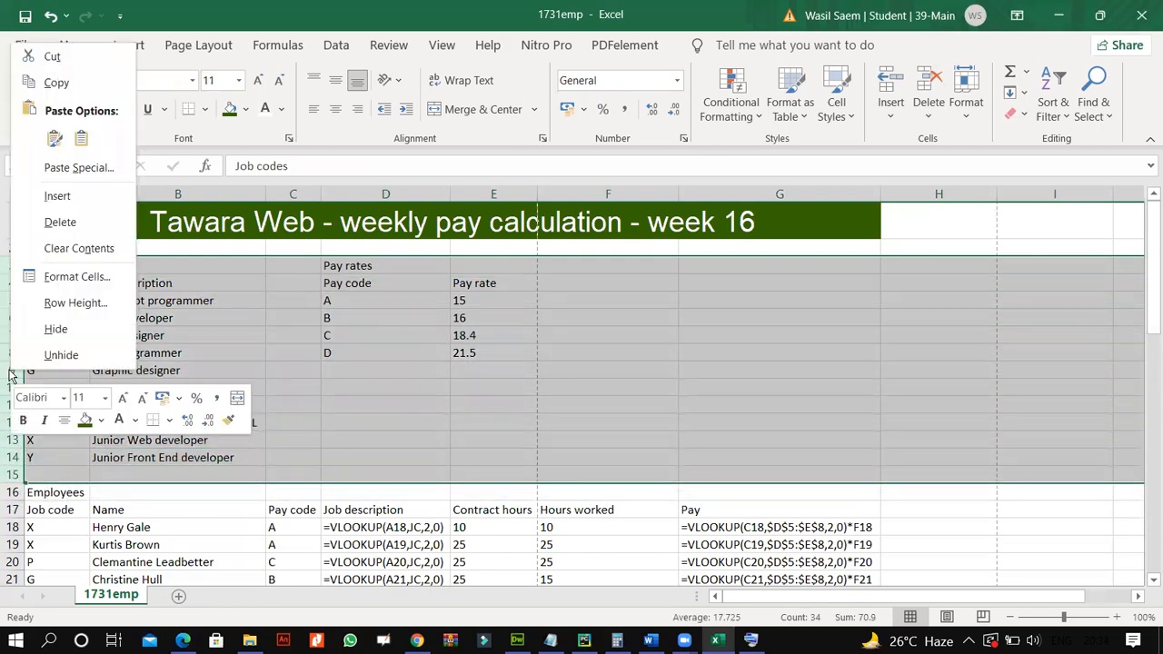
pyautogui.click(48, 335)
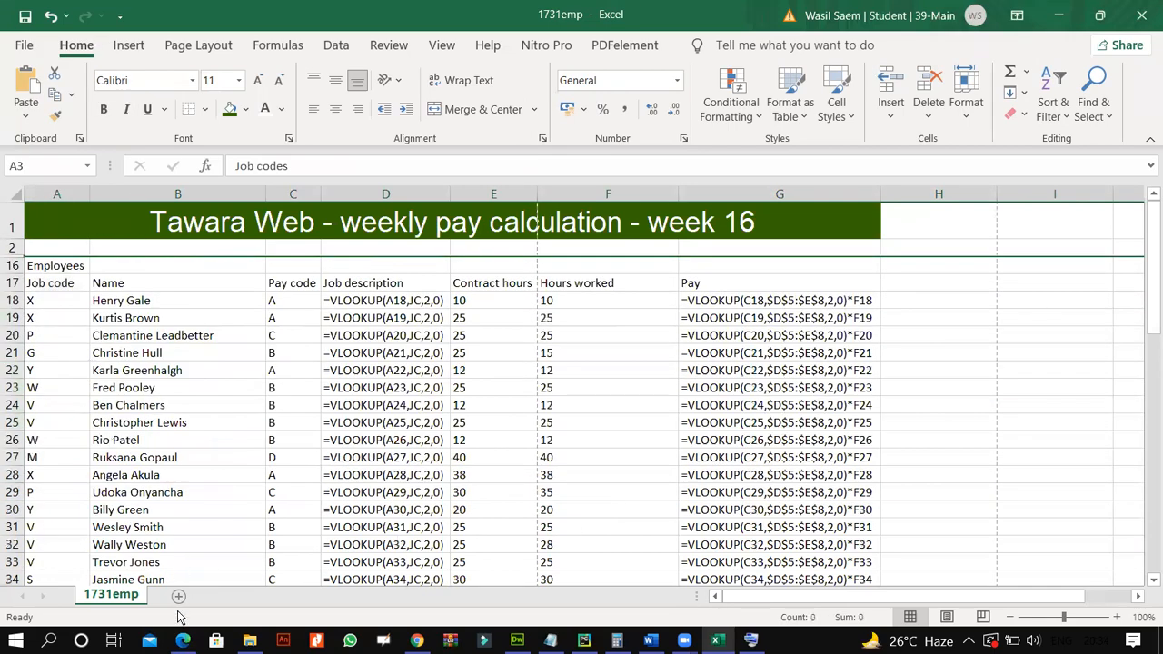
# Recheck question 21 in the exam paper, then return to Excel and hide rows 60 and 61.
pyautogui.click(182, 640)
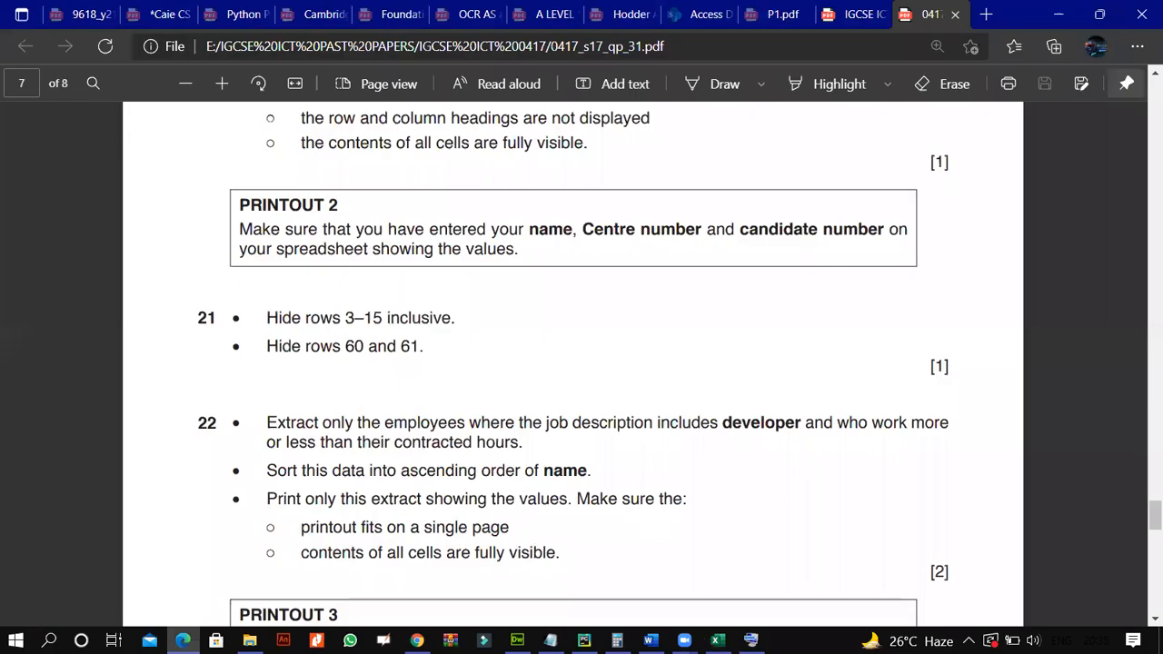
pyautogui.hotkey('alt', 'Tab')
pyautogui.scroll(-14, 173, 495)
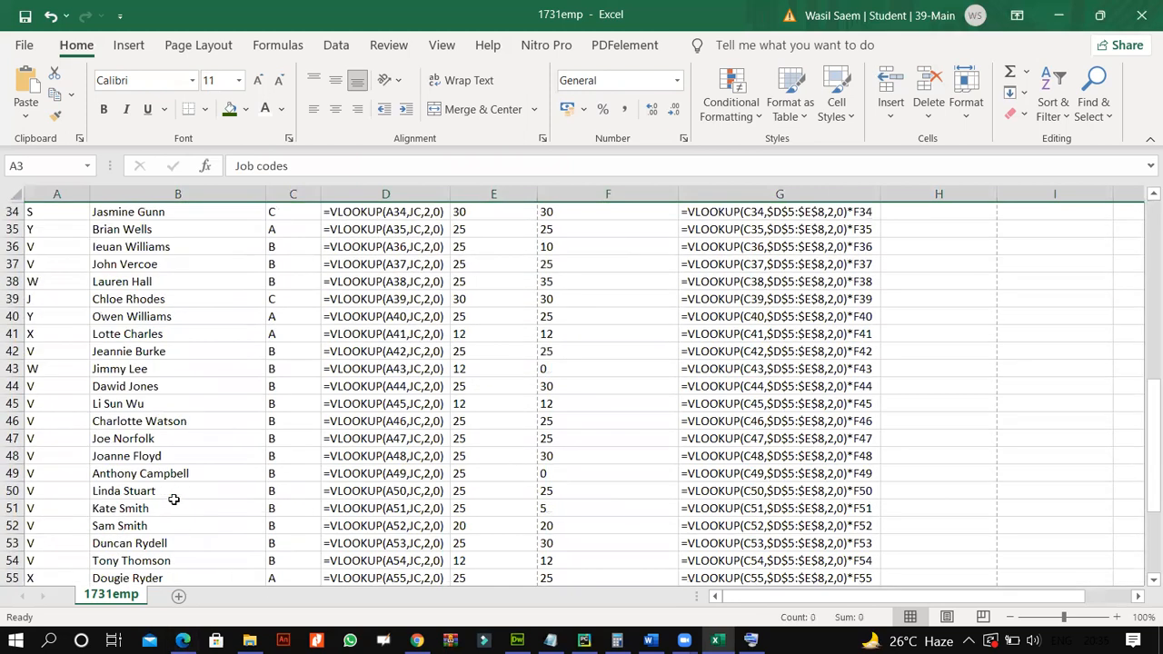
pyautogui.scroll(1, 173, 494)
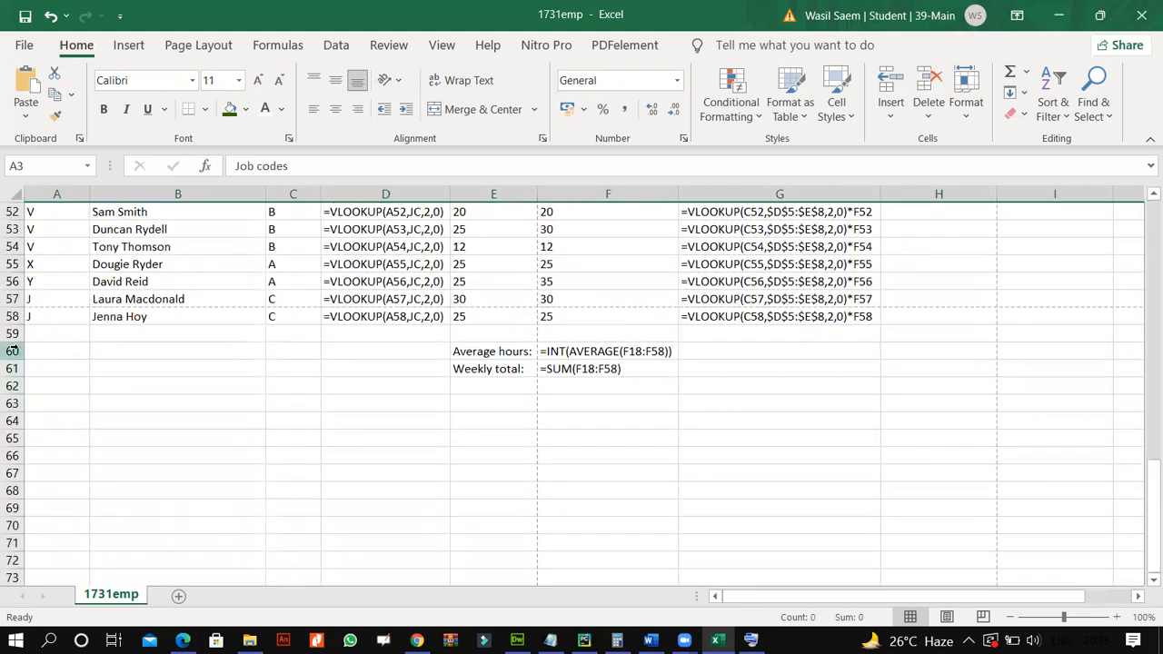
pyautogui.moveTo(12, 351); pyautogui.dragTo(19, 364)
pyautogui.rightClick(13, 365)
pyautogui.click(60, 325)
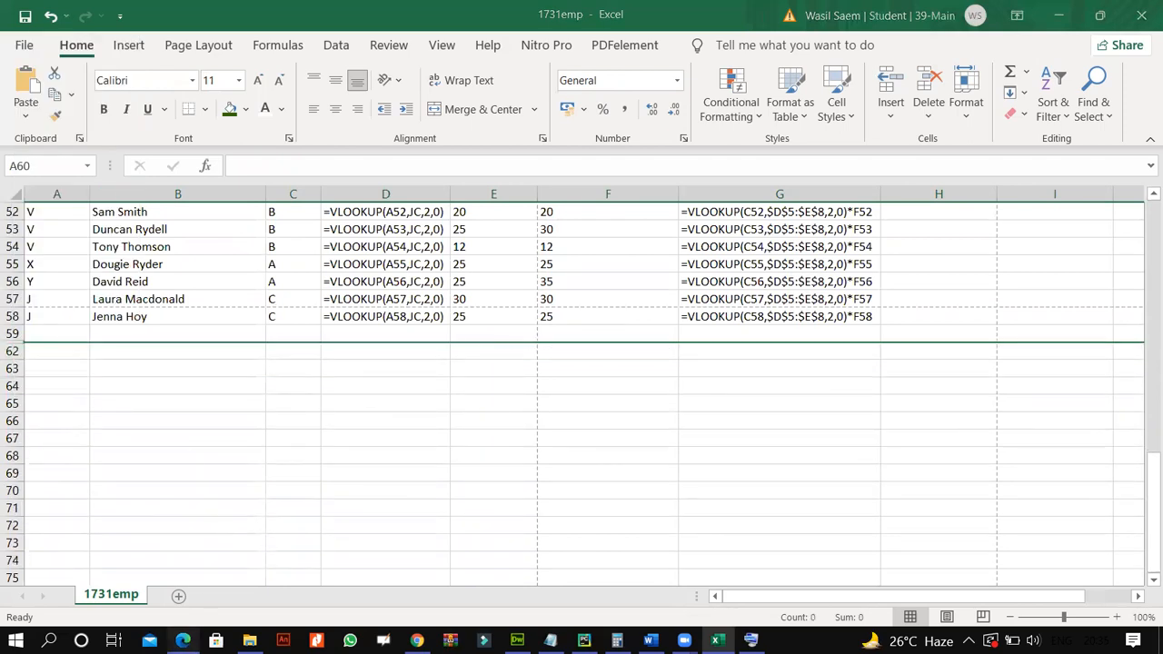
# Read question 22's extract, sort and print requirements in the exam paper, then return to Excel.
pyautogui.click(183, 640)
pyautogui.scroll(-1, 255, 459)
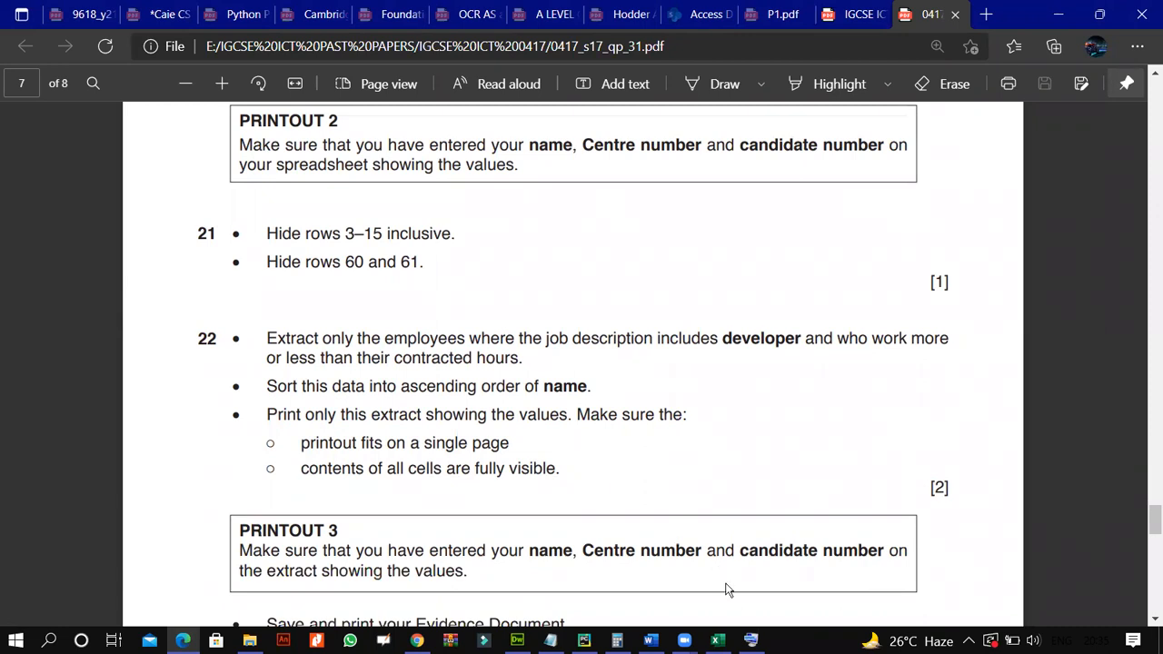
pyautogui.click(717, 639)
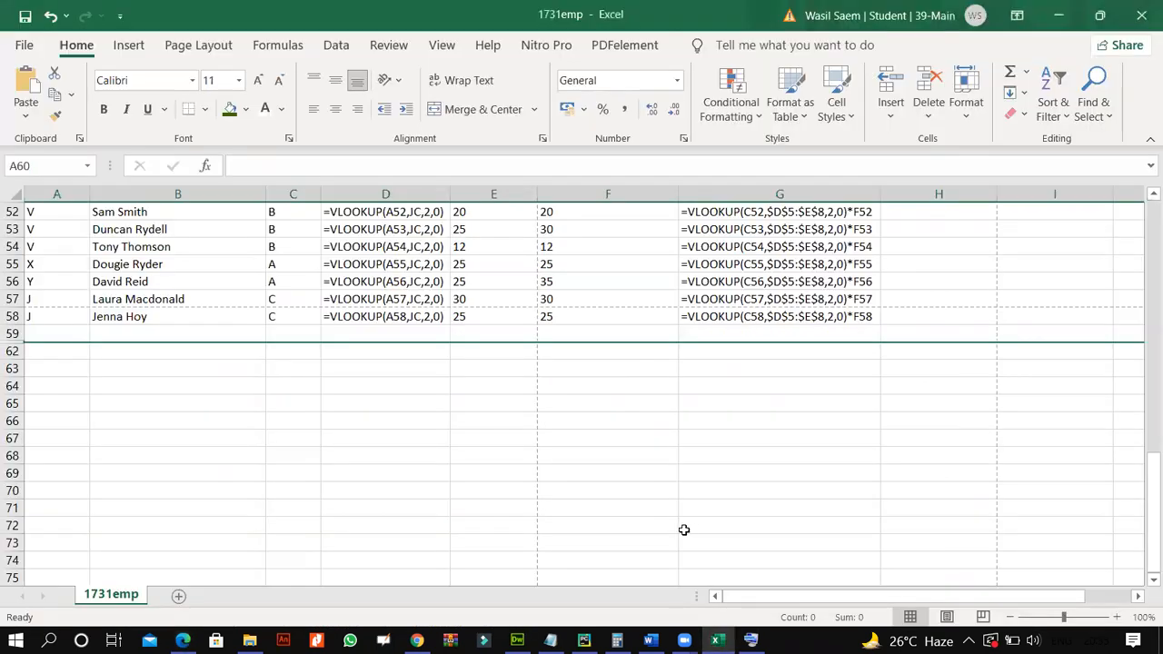
# Display values instead of formulas and autofit all columns to their contents.
pyautogui.hotkey('ctrl', '`')
pyautogui.scroll(12, 644, 506)
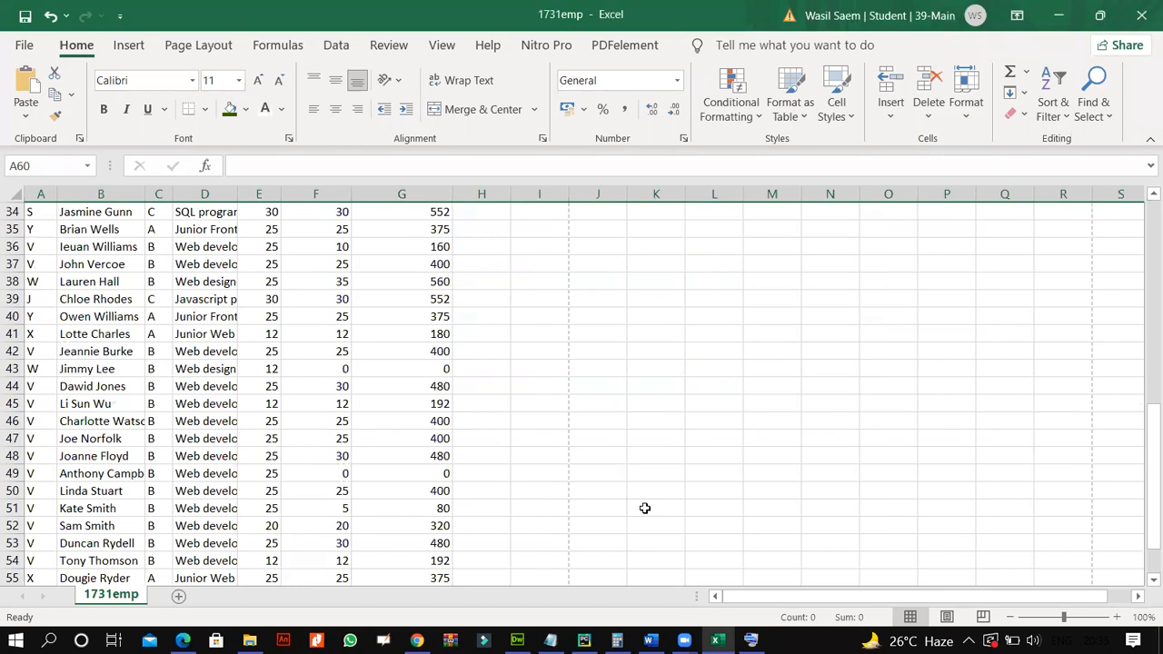
pyautogui.click(13, 192)
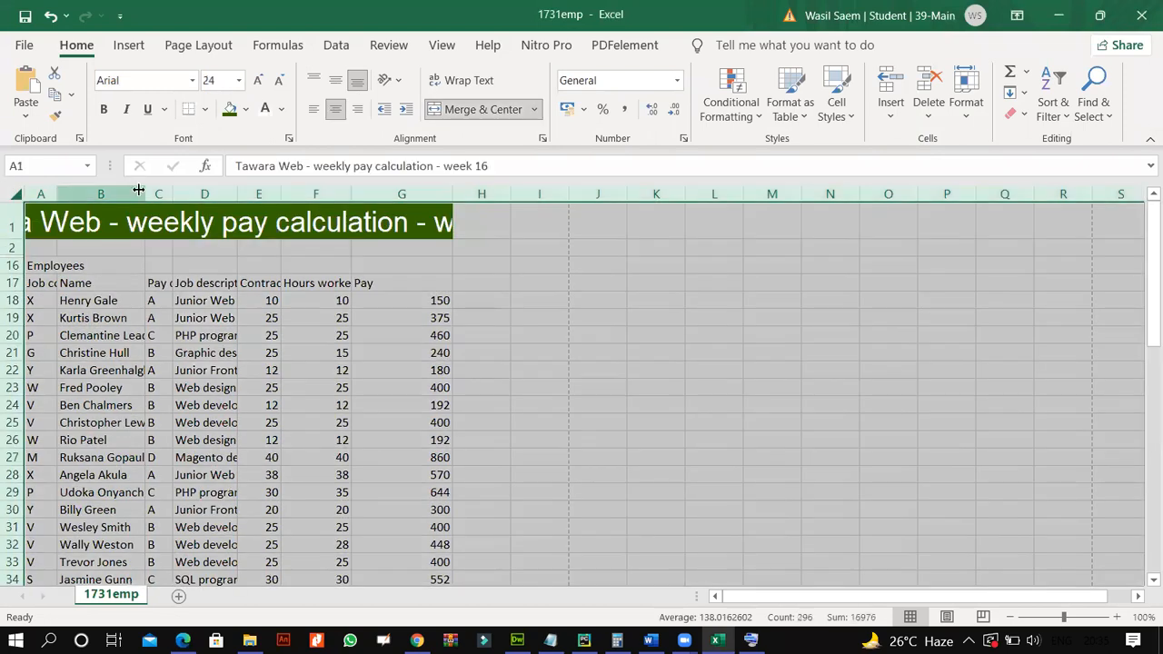
pyautogui.doubleClick(151, 190)
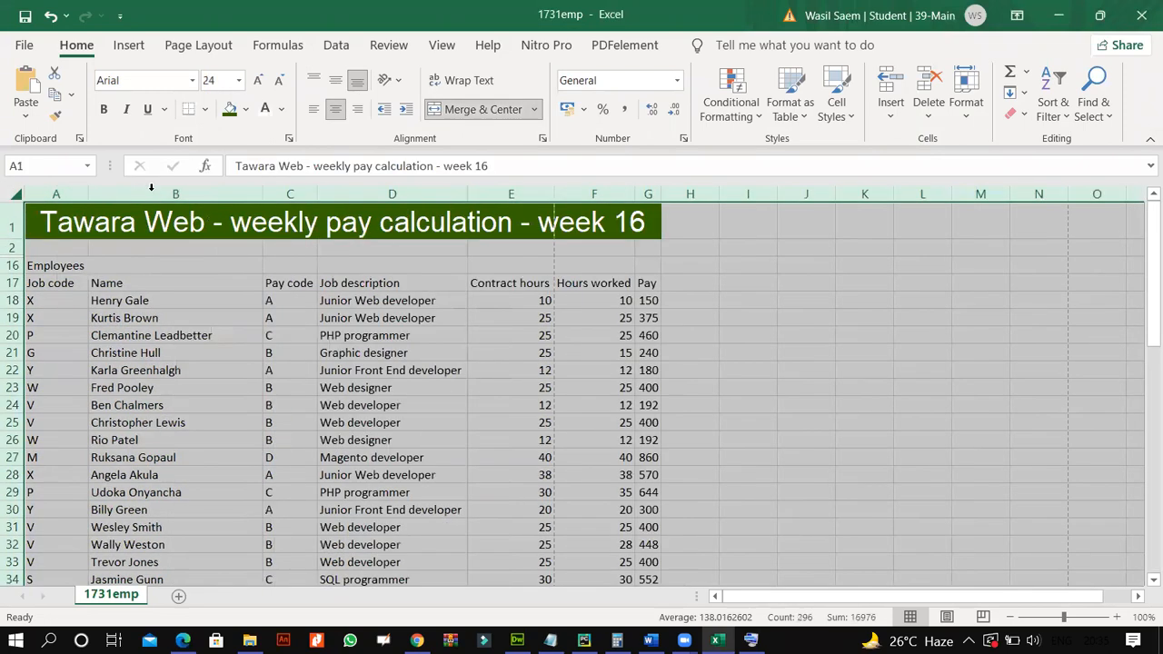
# Add filters to the employee table's headings in row 17.
pyautogui.click(12, 283)
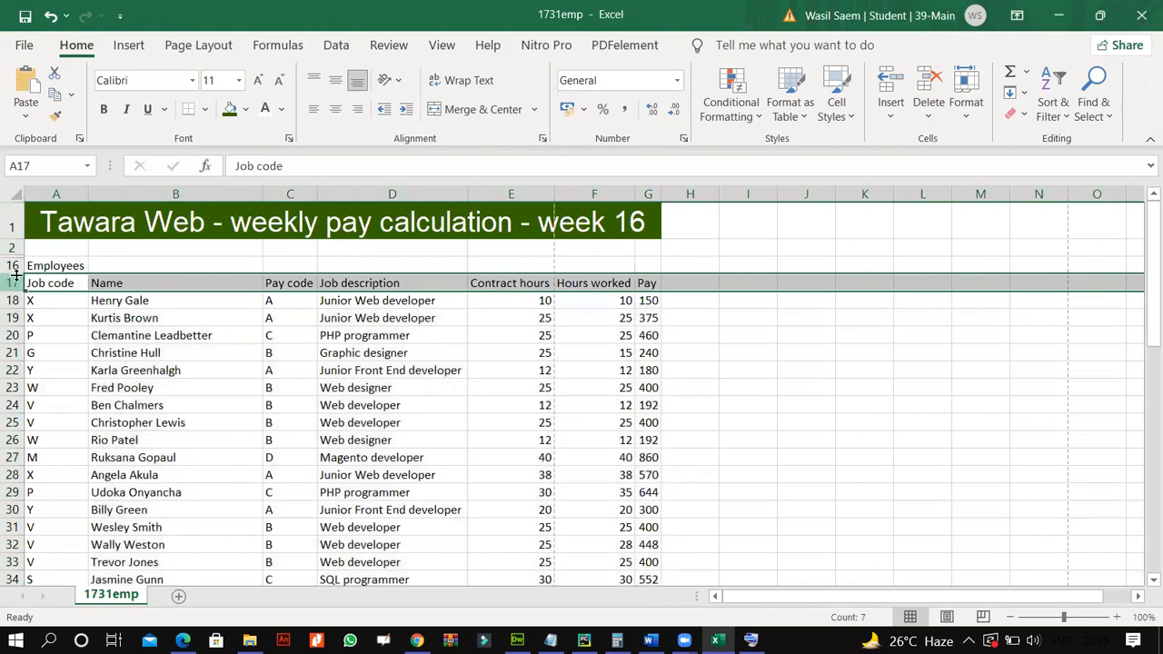
pyautogui.click(1066, 118)
pyautogui.click(1080, 224)
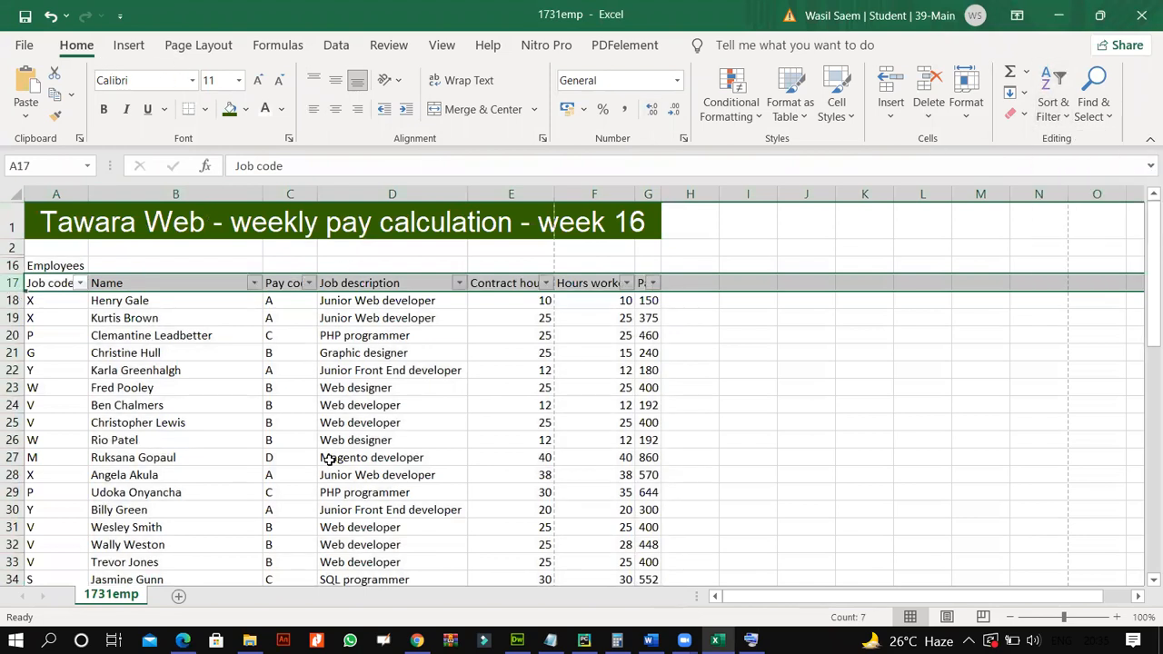
# Recheck question 22 in the exam paper, then filter Job description in Excel to rows containing developer.
pyautogui.click(183, 640)
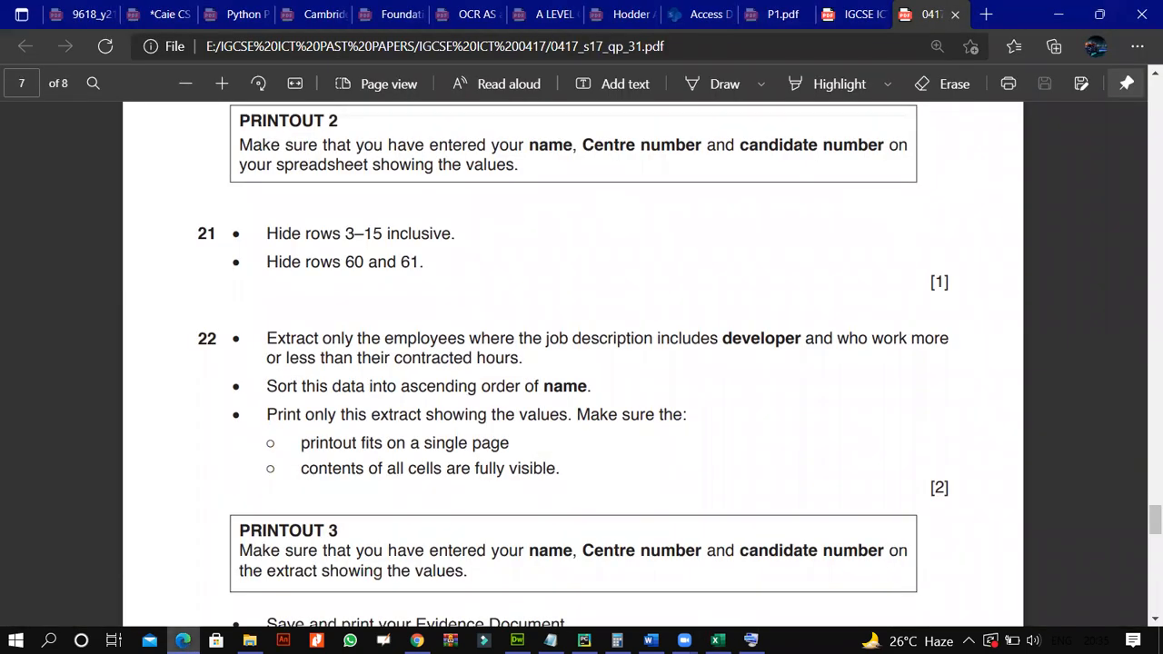
pyautogui.click(182, 640)
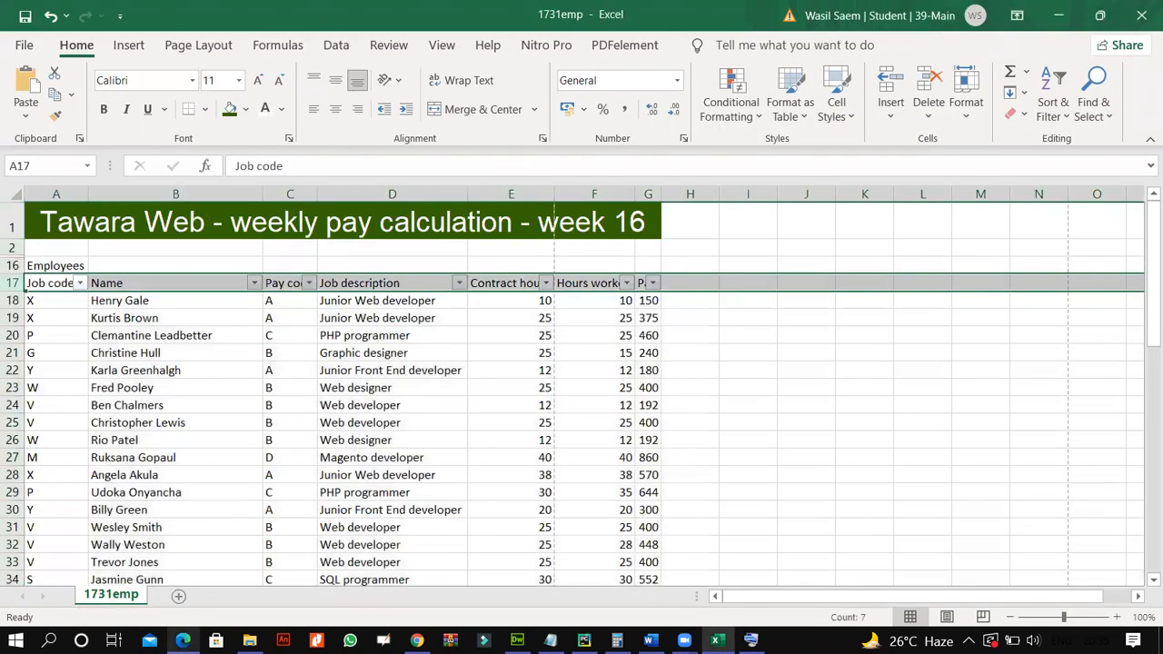
pyautogui.click(459, 283)
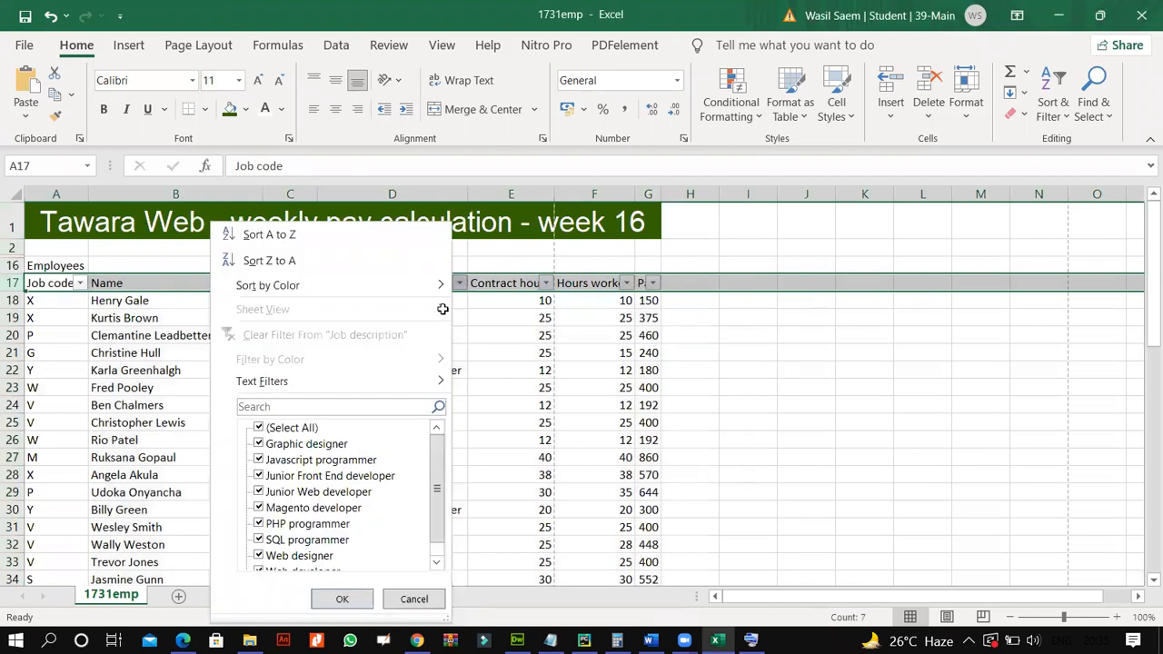
pyautogui.moveTo(404, 386)
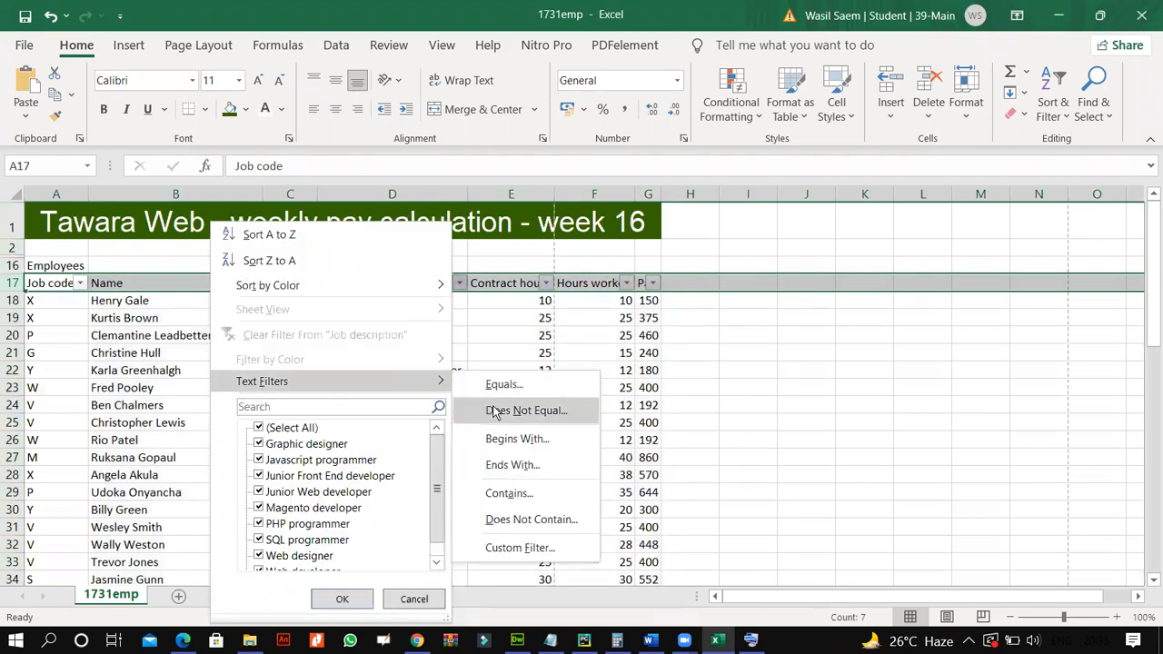
pyautogui.click(515, 493)
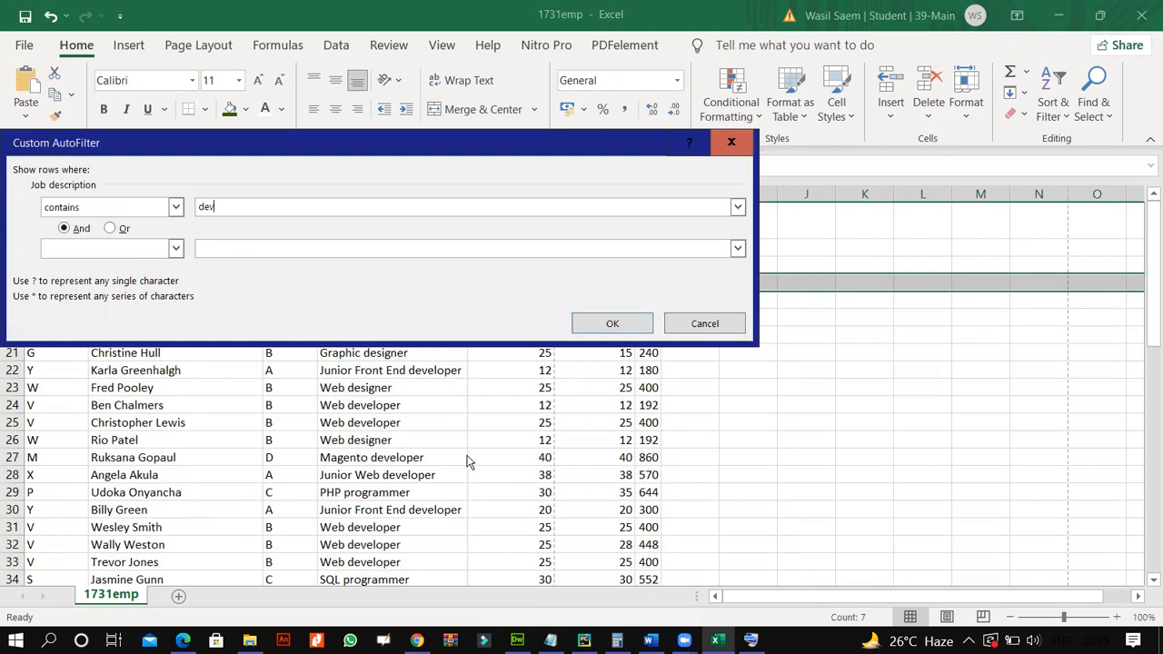
pyautogui.write('developer')
pyautogui.click(609, 323)
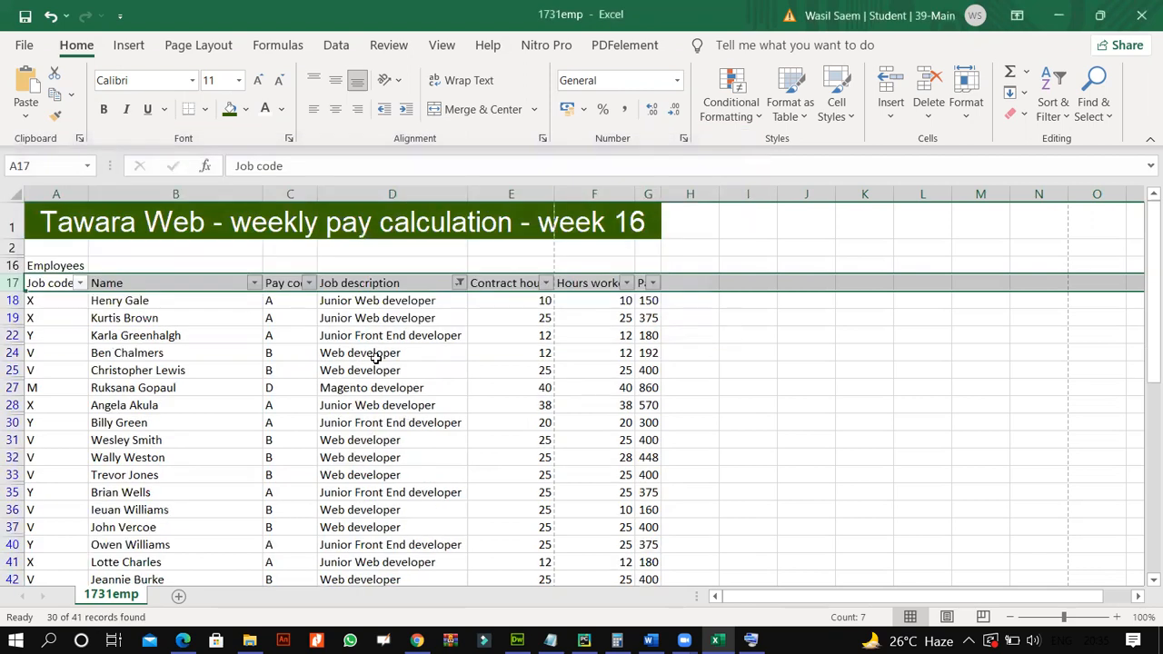
# Reread question 22's condition on hours worked versus contracted hours in the exam paper, then return to Excel.
pyautogui.click(183, 641)
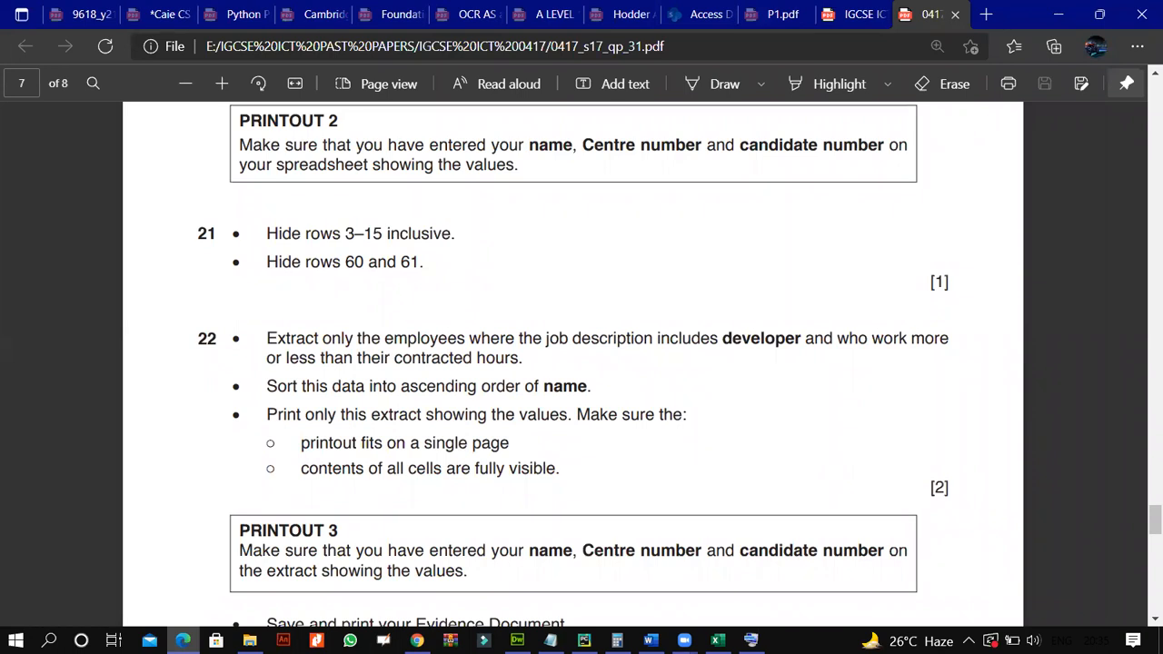
pyautogui.hotkey('alt', 'Tab')
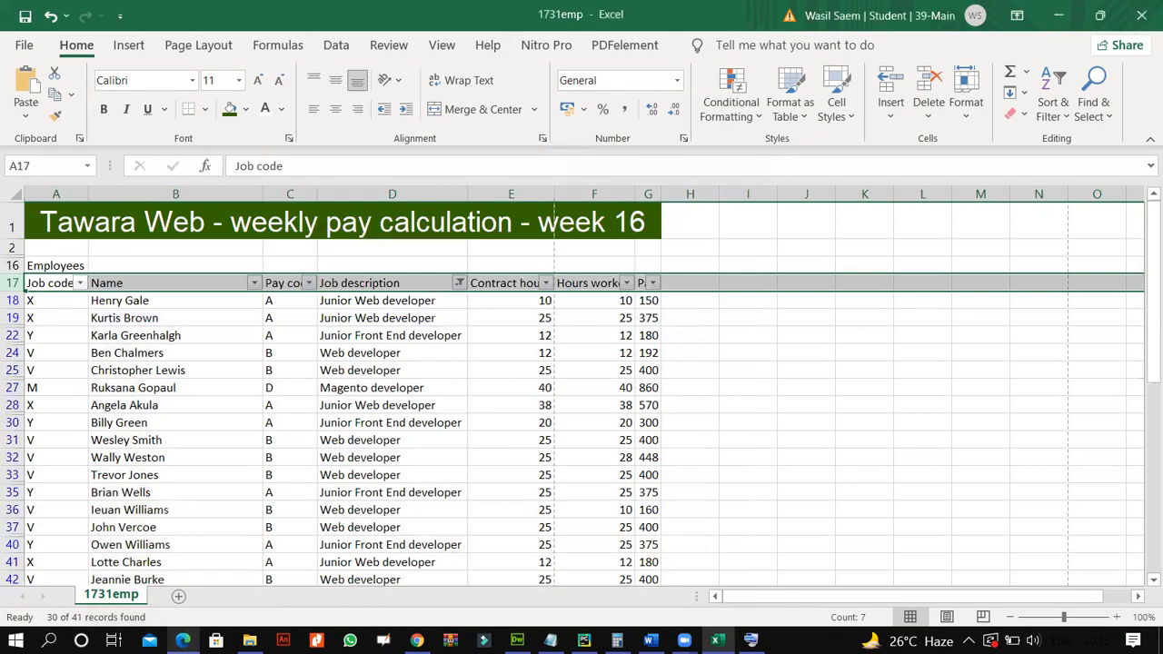
# Widen the Contract hours, Hours worked and Pay columns until their headings are fully readable.
pyautogui.click(433, 408)
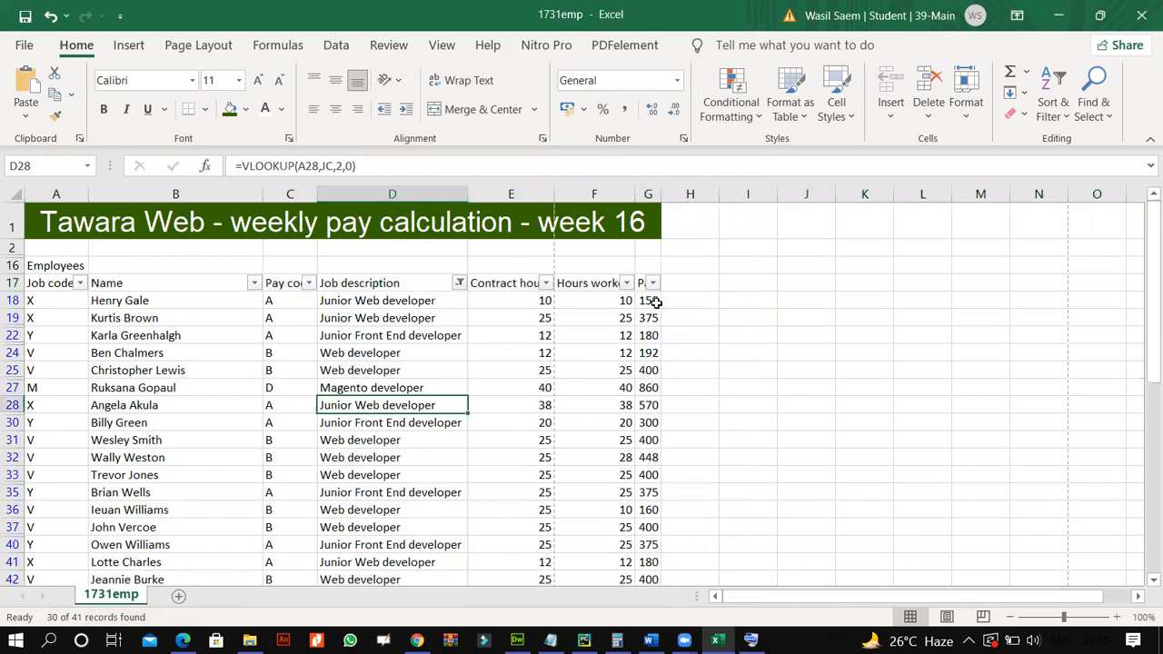
pyautogui.hotkey('alt', 'Tab')
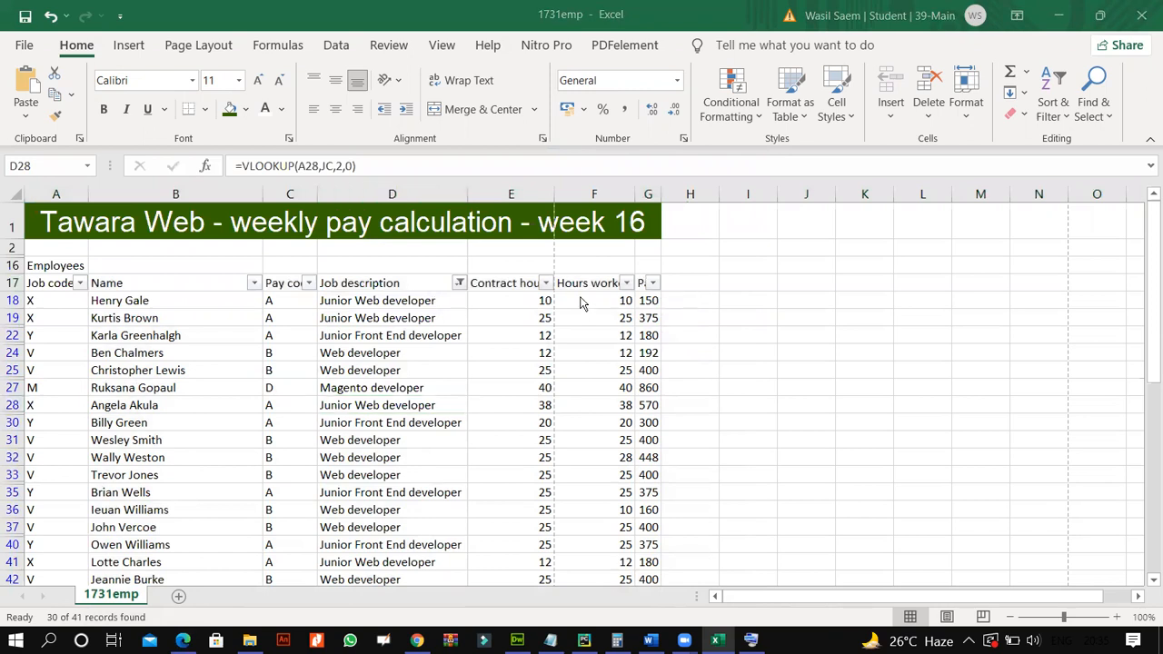
pyautogui.moveTo(635, 195); pyautogui.dragTo(708, 200)
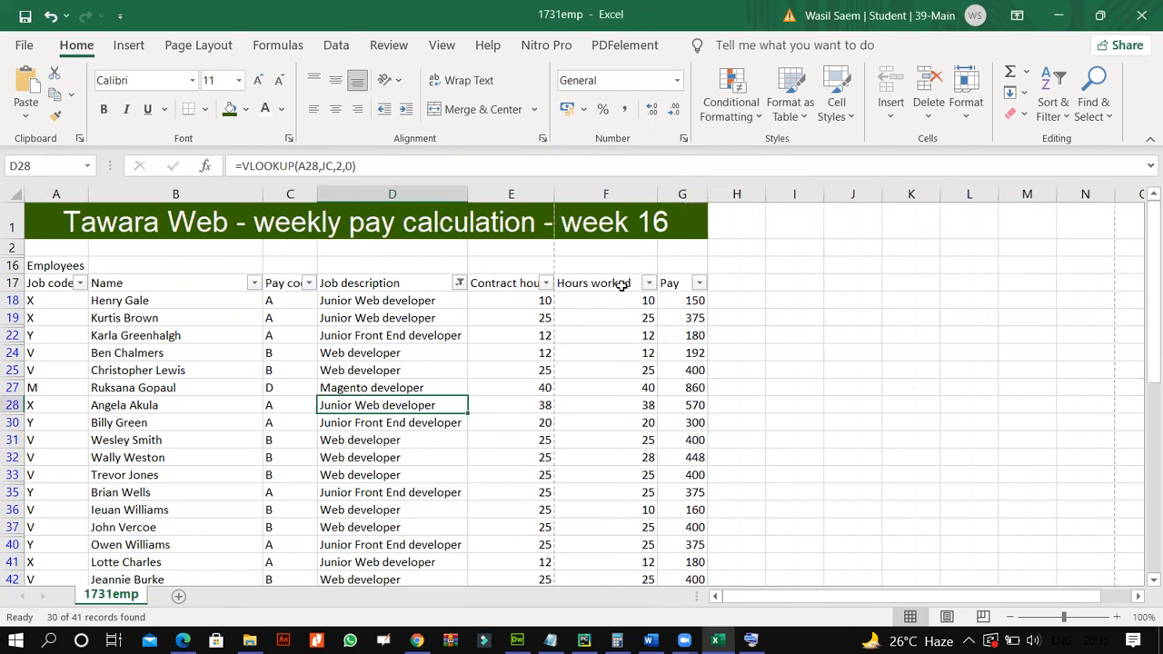
pyautogui.click(624, 299)
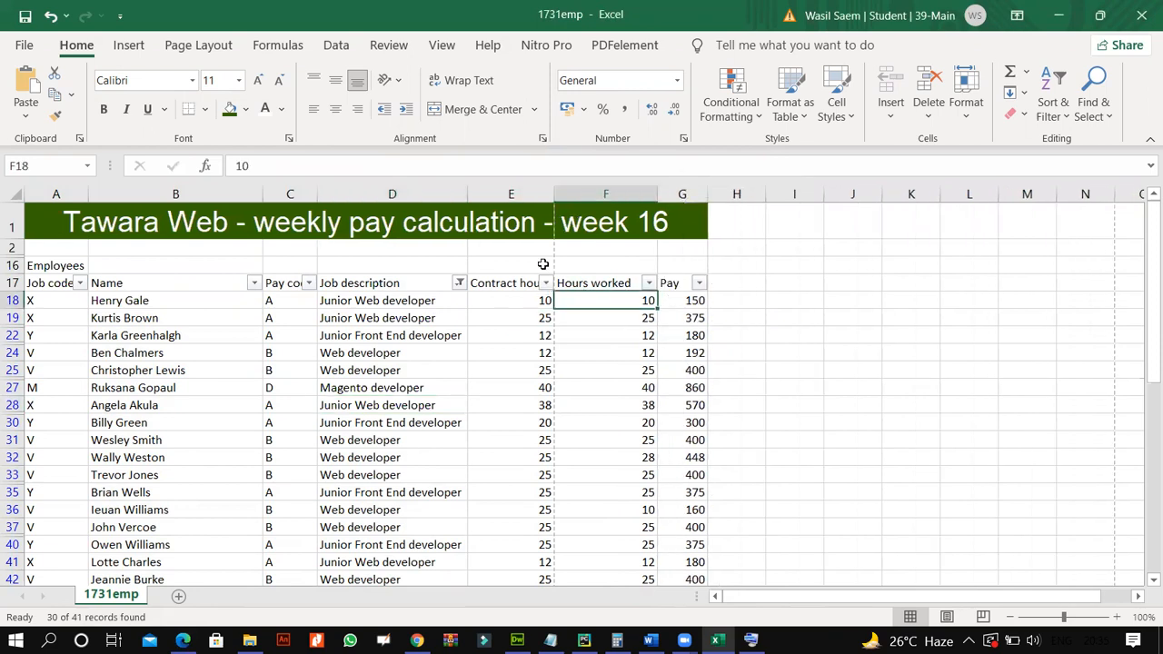
pyautogui.moveTo(553, 195); pyautogui.dragTo(571, 195)
pyautogui.click(621, 350)
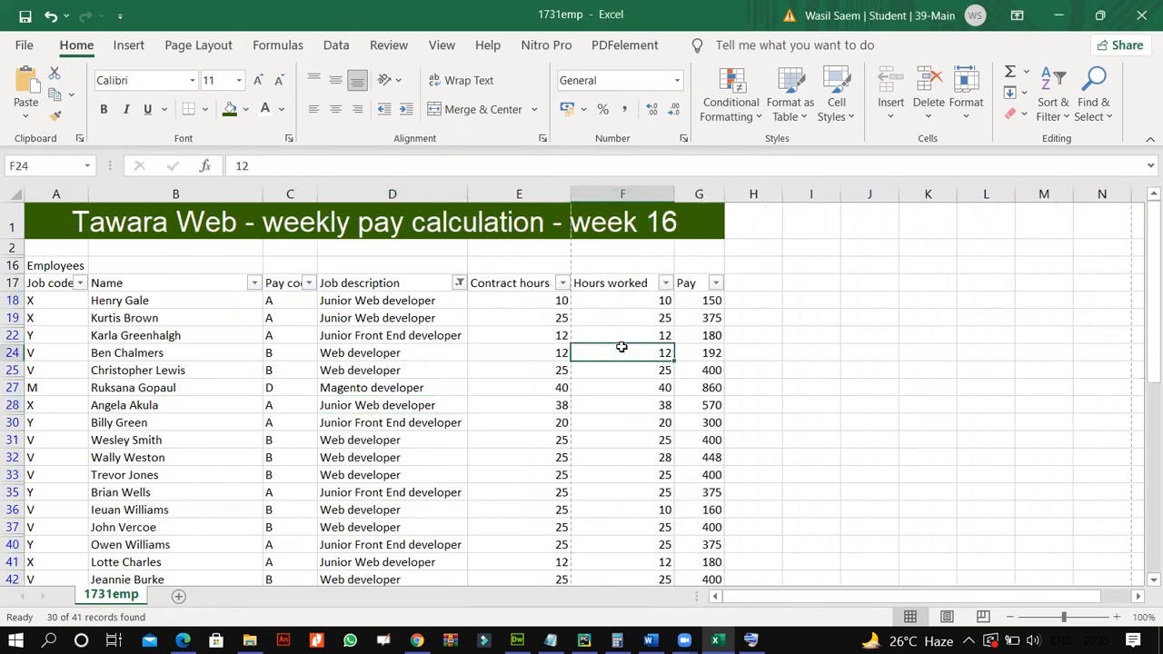
# Compare the Hours worked values with the Contract hours values down the filtered developer rows.
pyautogui.click(605, 306)
pyautogui.click(606, 340)
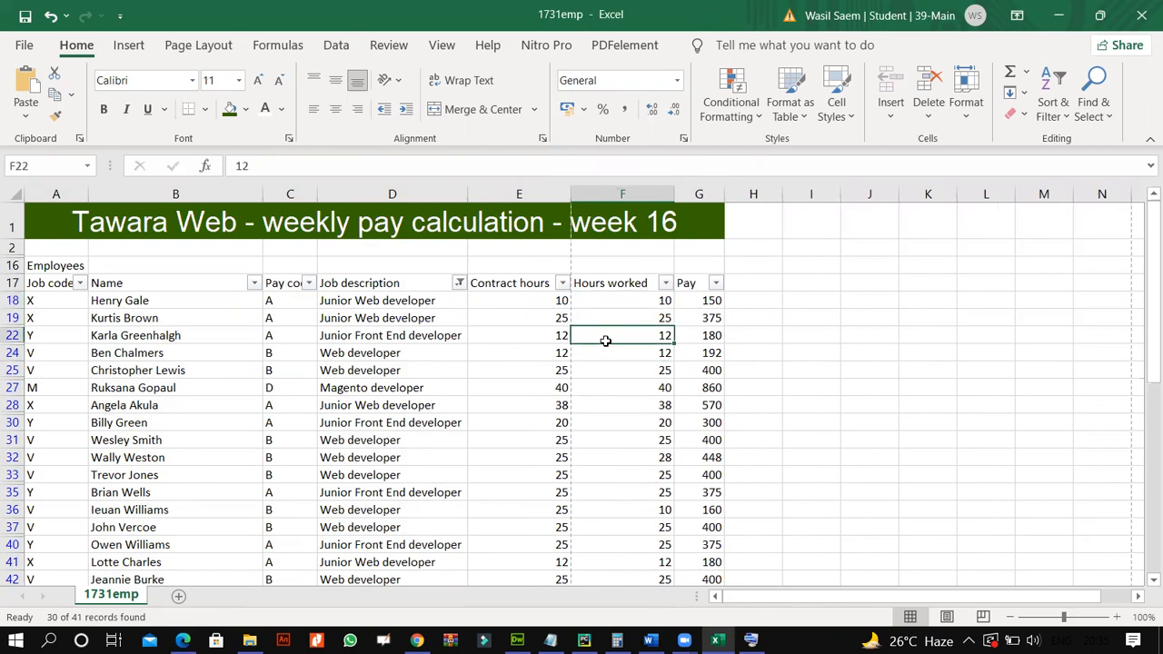
pyautogui.click(613, 295)
pyautogui.moveTo(612, 321); pyautogui.dragTo(613, 343)
pyautogui.click(615, 368)
pyautogui.click(619, 404)
pyautogui.click(620, 457)
pyautogui.click(620, 476)
pyautogui.scroll(-5, 618, 482)
pyautogui.scroll(5, 624, 363)
pyautogui.click(623, 336)
pyautogui.click(623, 300)
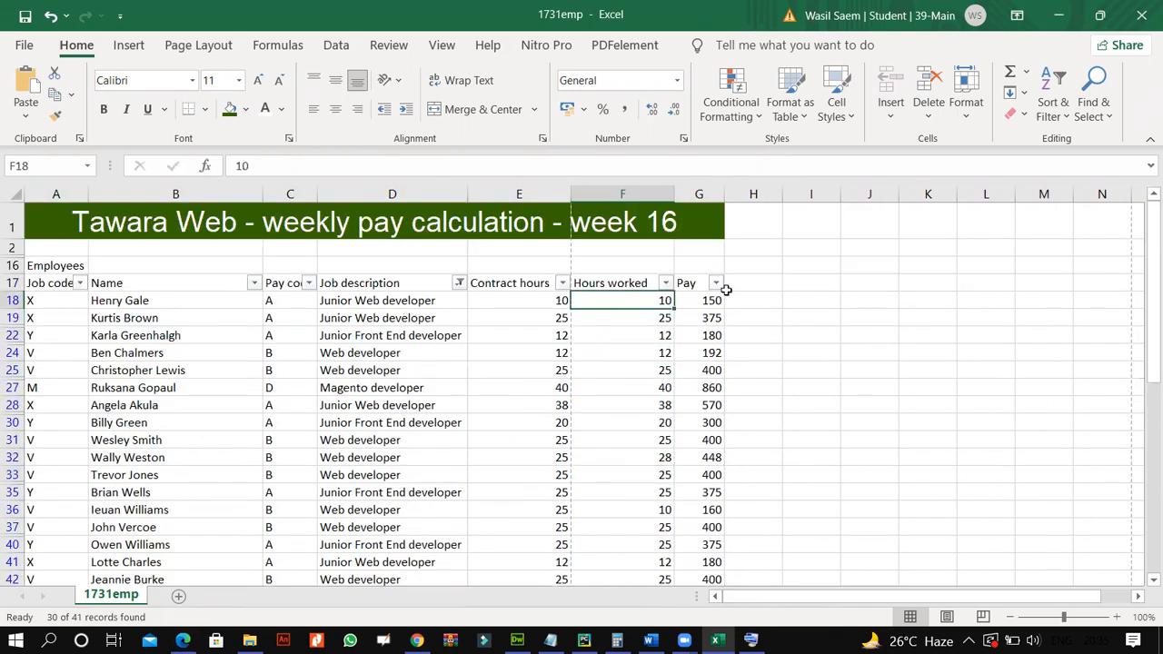
pyautogui.click(618, 336)
pyautogui.click(543, 307)
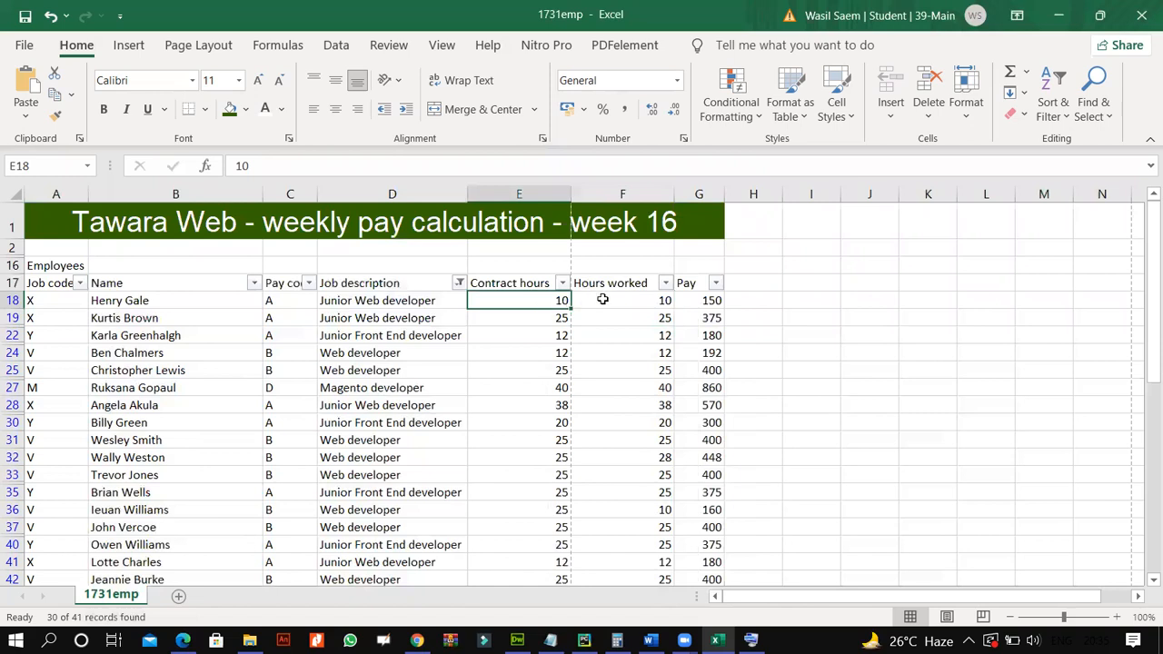
pyautogui.click(607, 352)
pyautogui.click(617, 405)
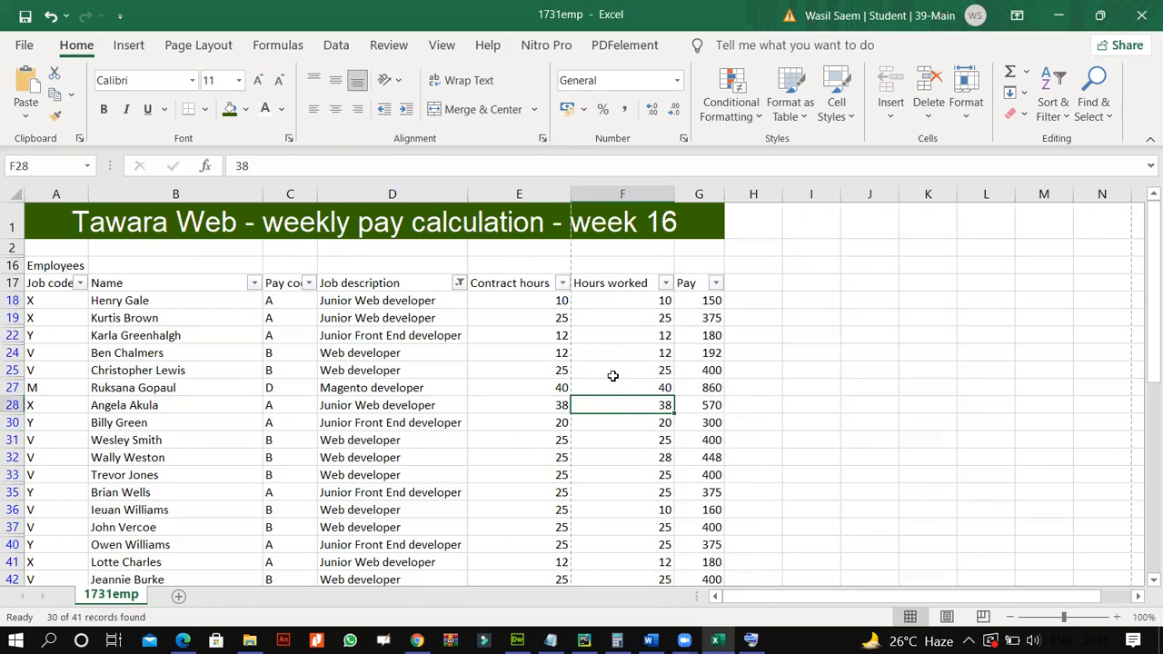
pyautogui.click(748, 285)
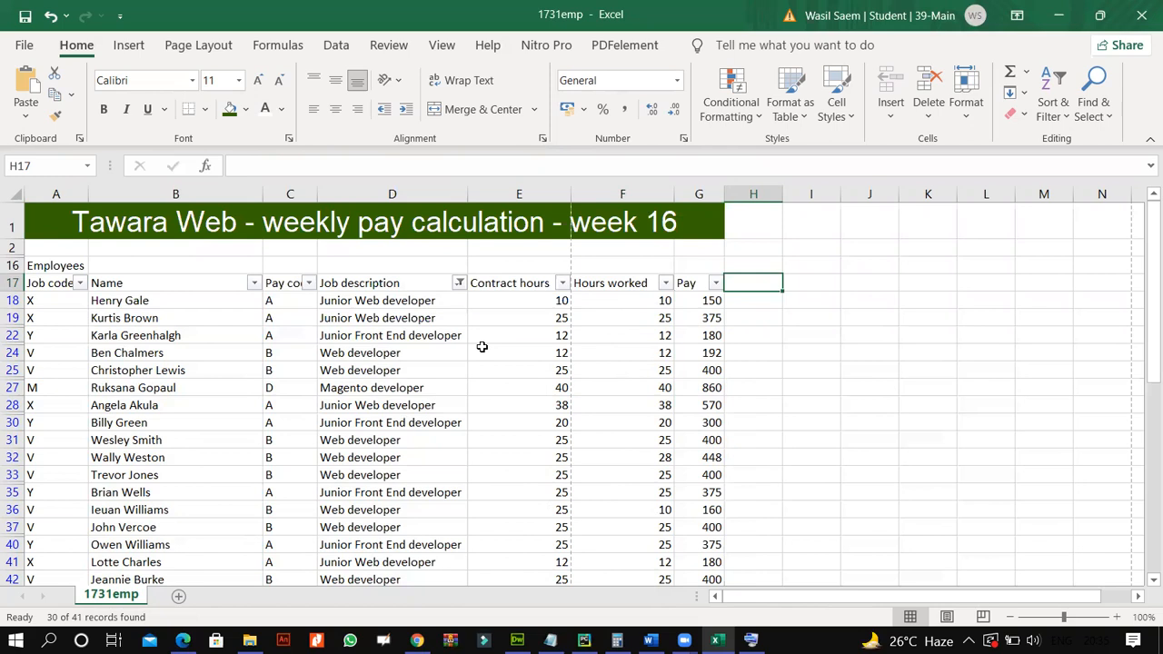
pyautogui.click(632, 314)
pyautogui.click(644, 299)
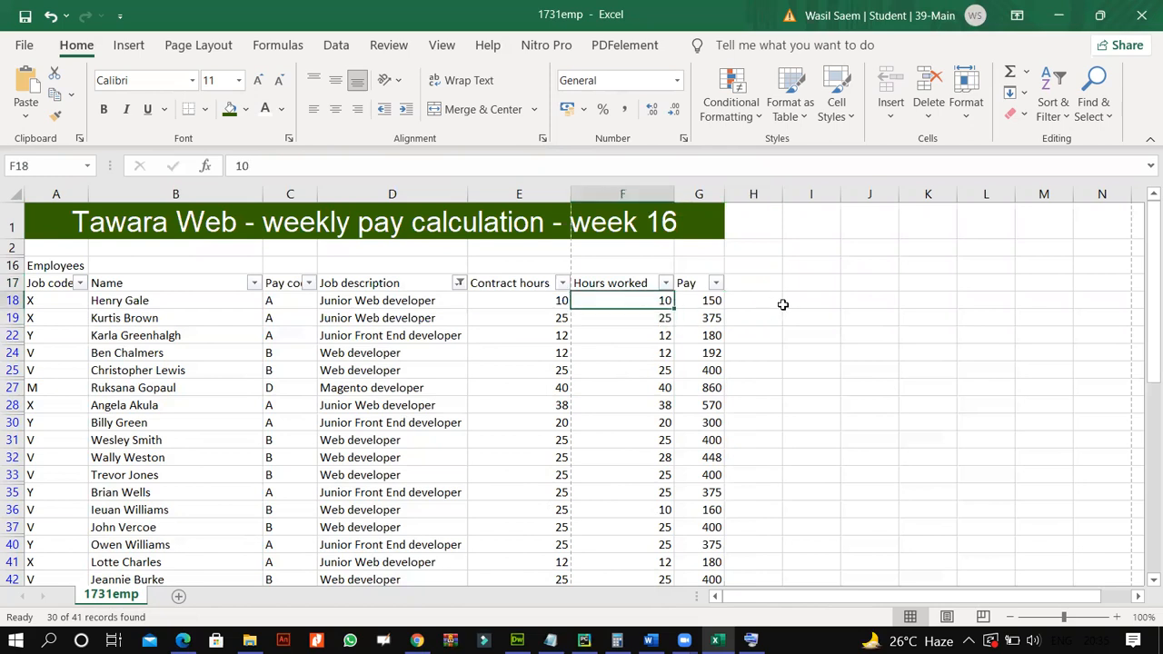
# Start an IF formula in H18 that tests whether hours worked reach the contract hours, F18>=E18.
pyautogui.click(766, 300)
pyautogui.click(478, 166)
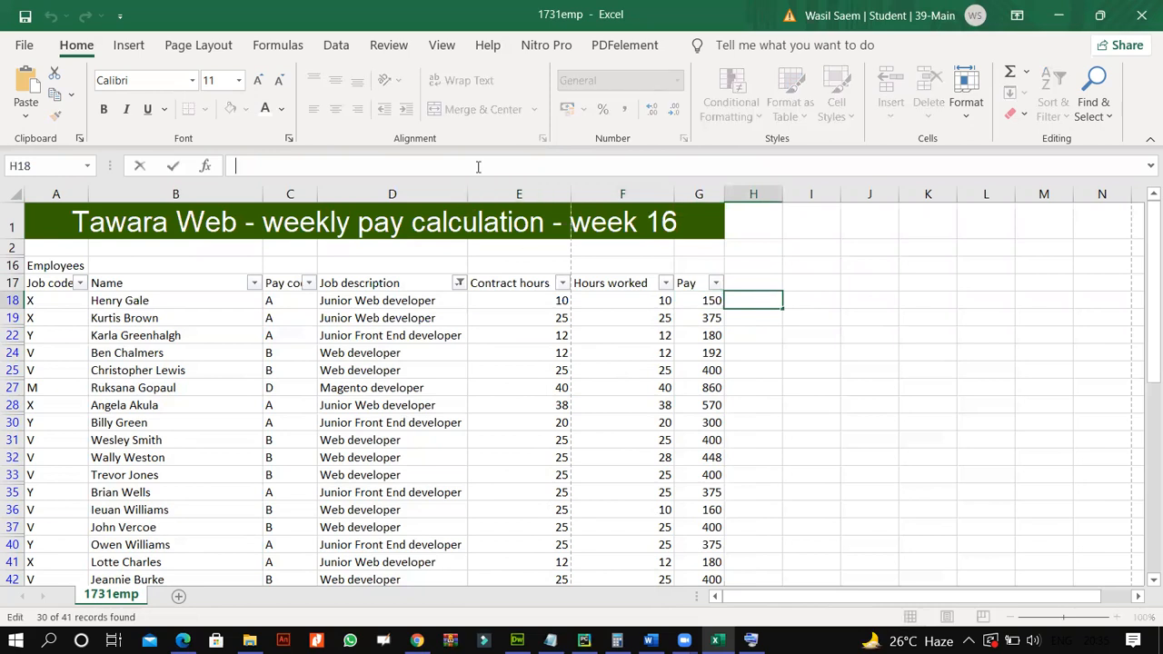
pyautogui.write('=')
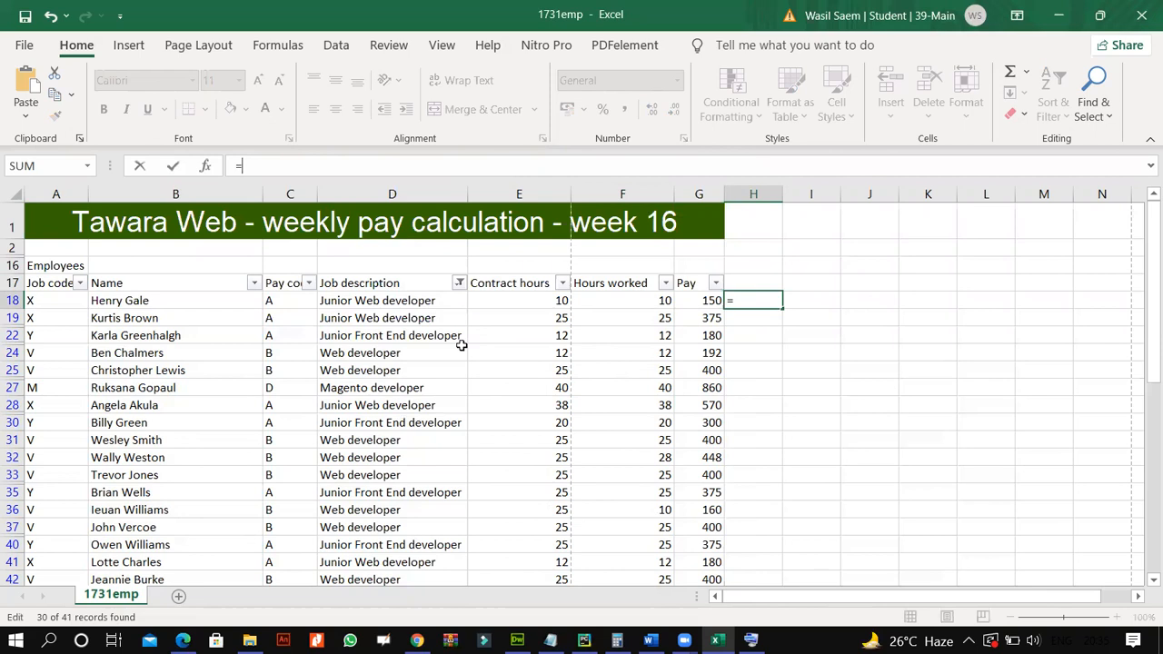
pyautogui.write('if')
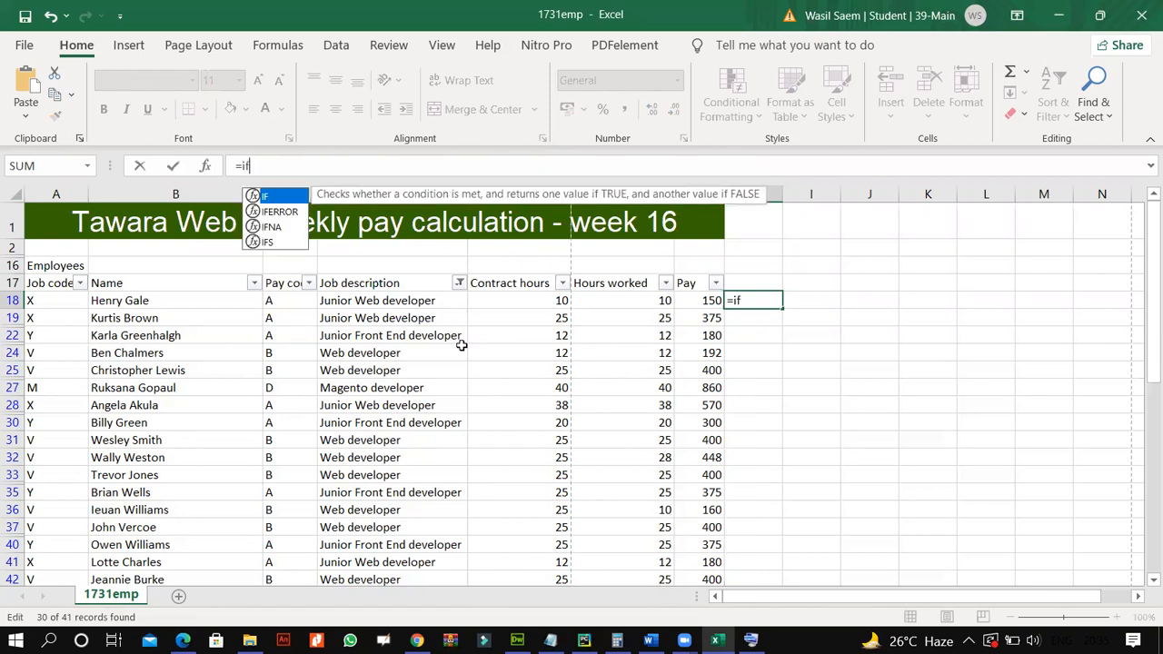
pyautogui.doubleClick(269, 198)
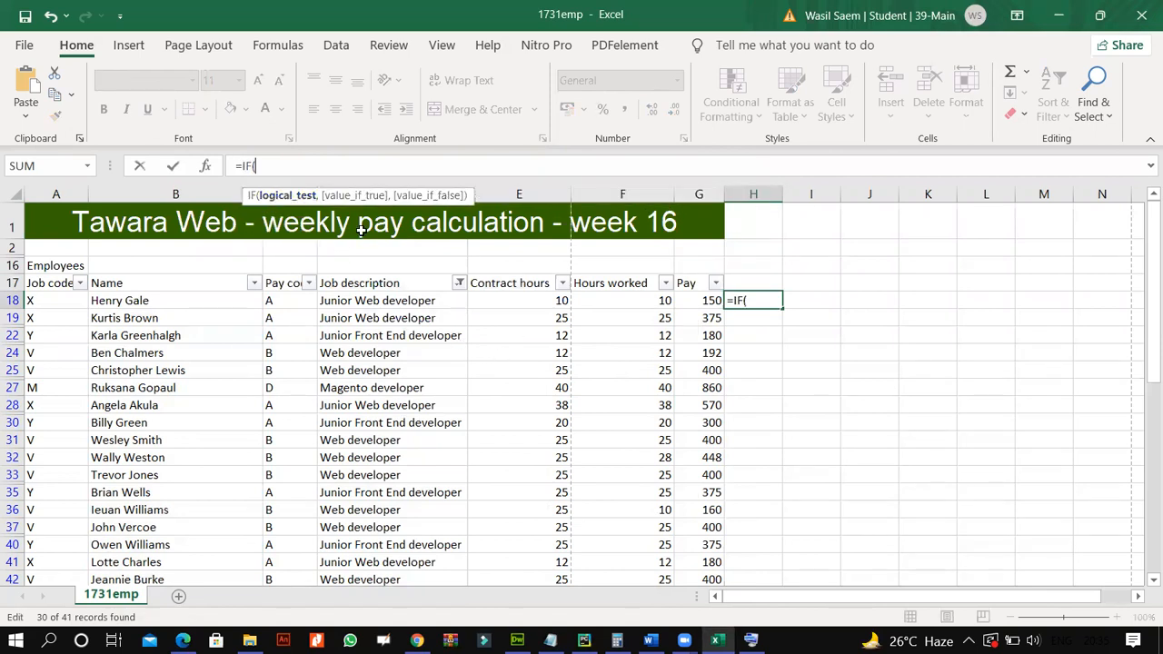
pyautogui.click(615, 301)
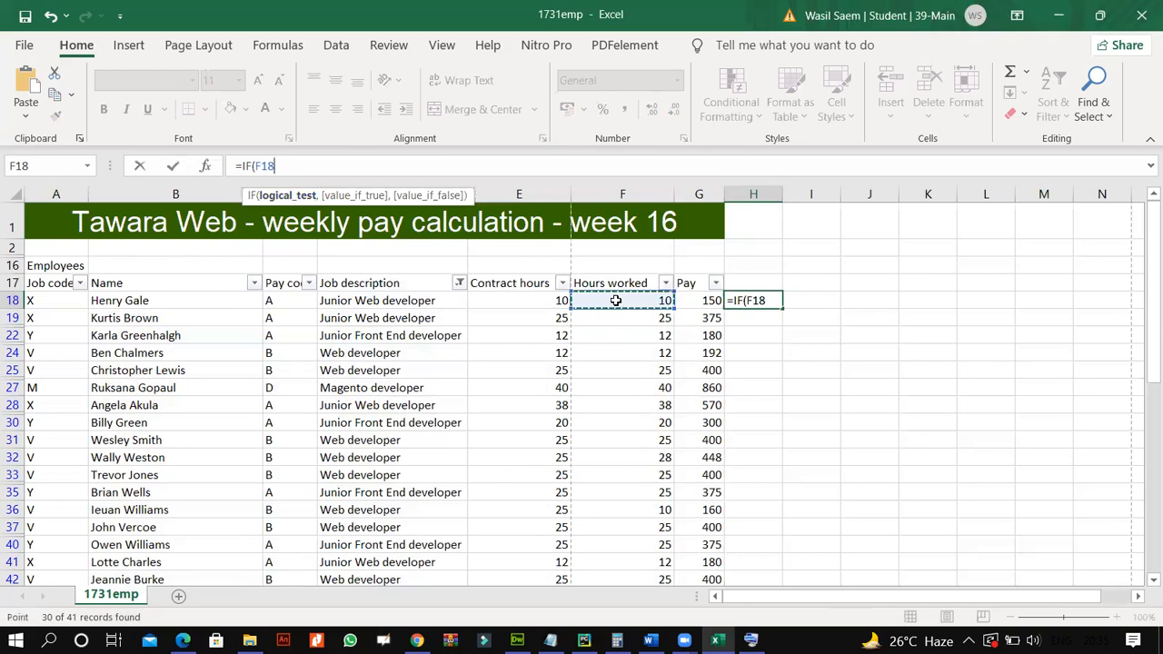
pyautogui.write('.')
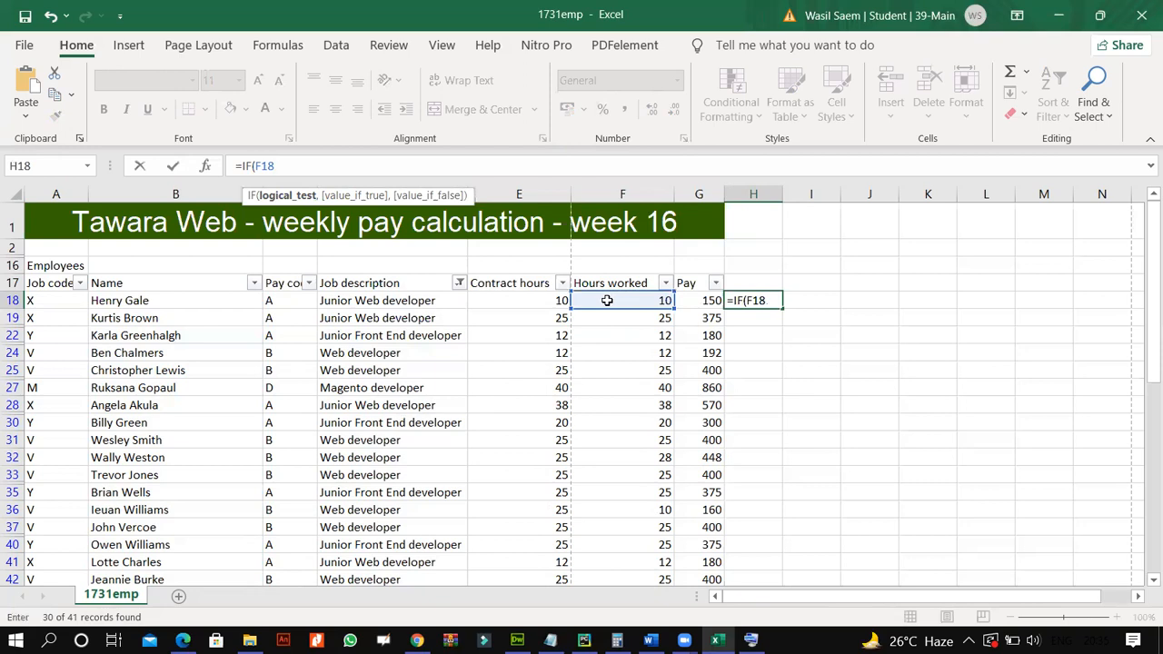
pyautogui.click(751, 640)
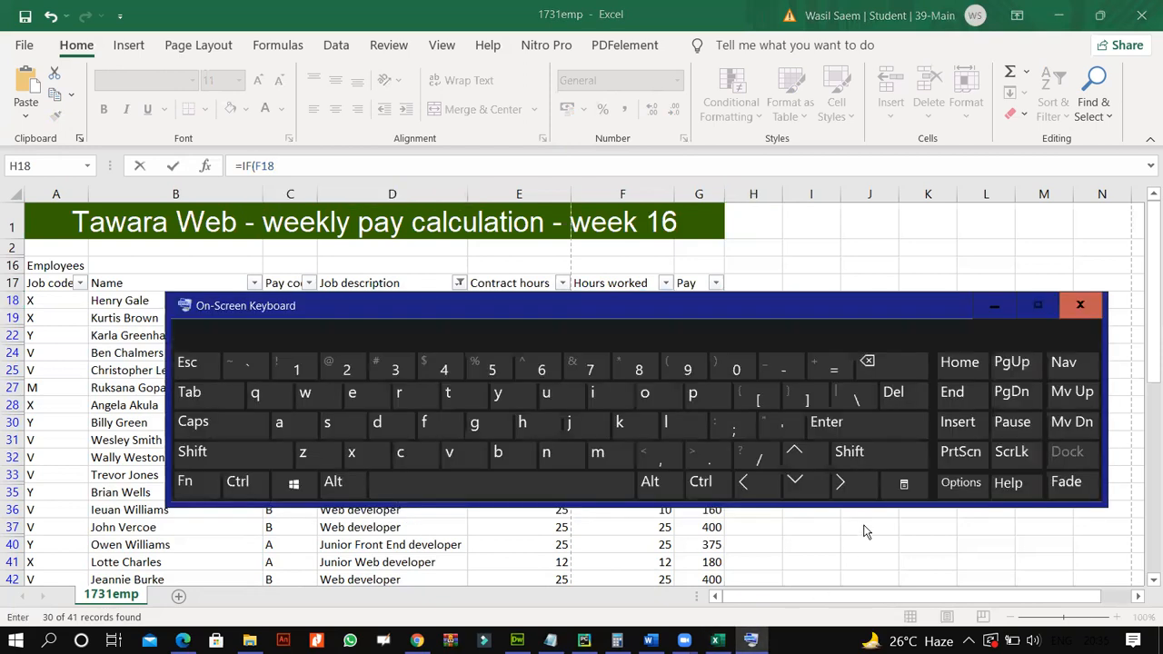
pyautogui.click(877, 453)
pyautogui.click(709, 454)
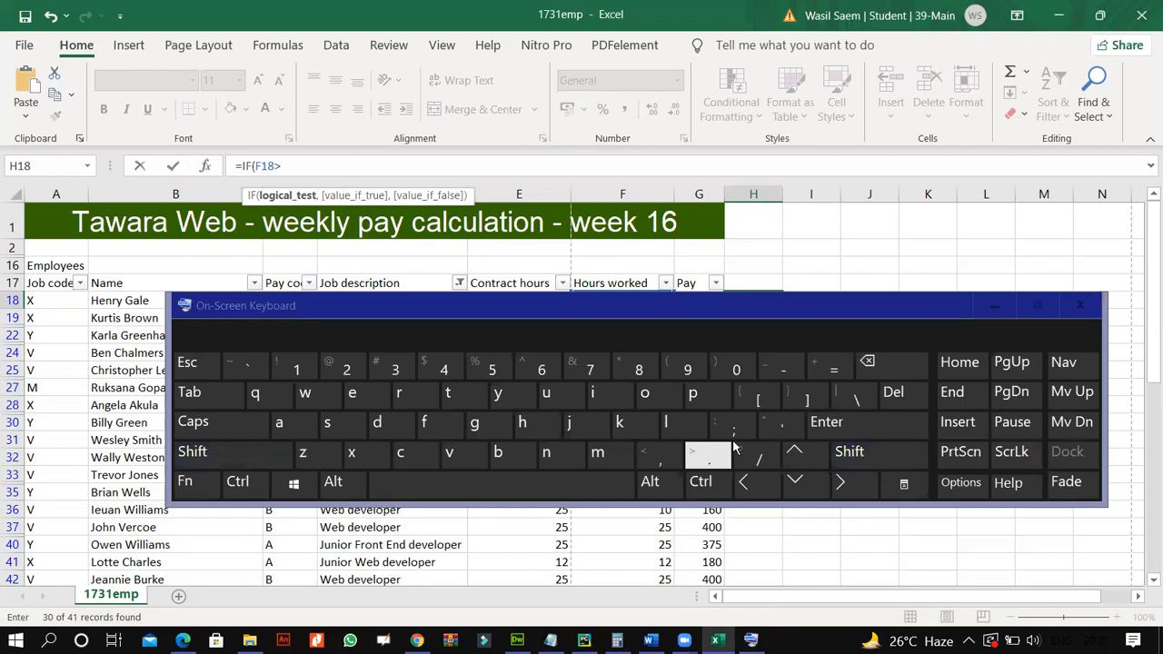
pyautogui.click(834, 368)
pyautogui.click(992, 309)
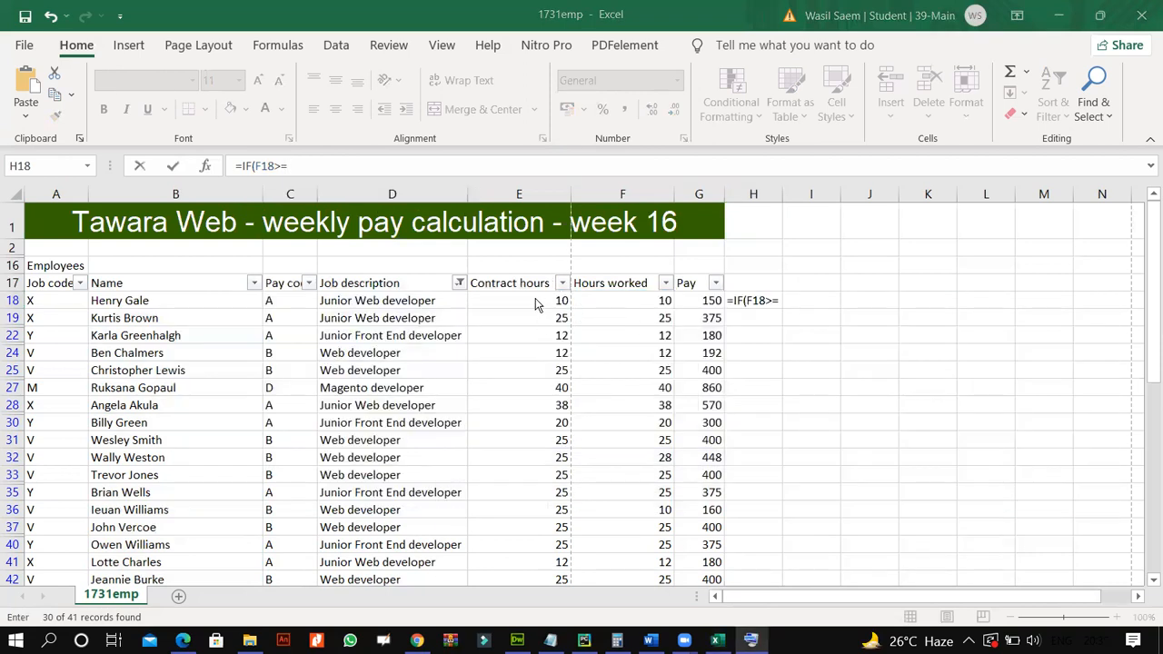
pyautogui.click(534, 298)
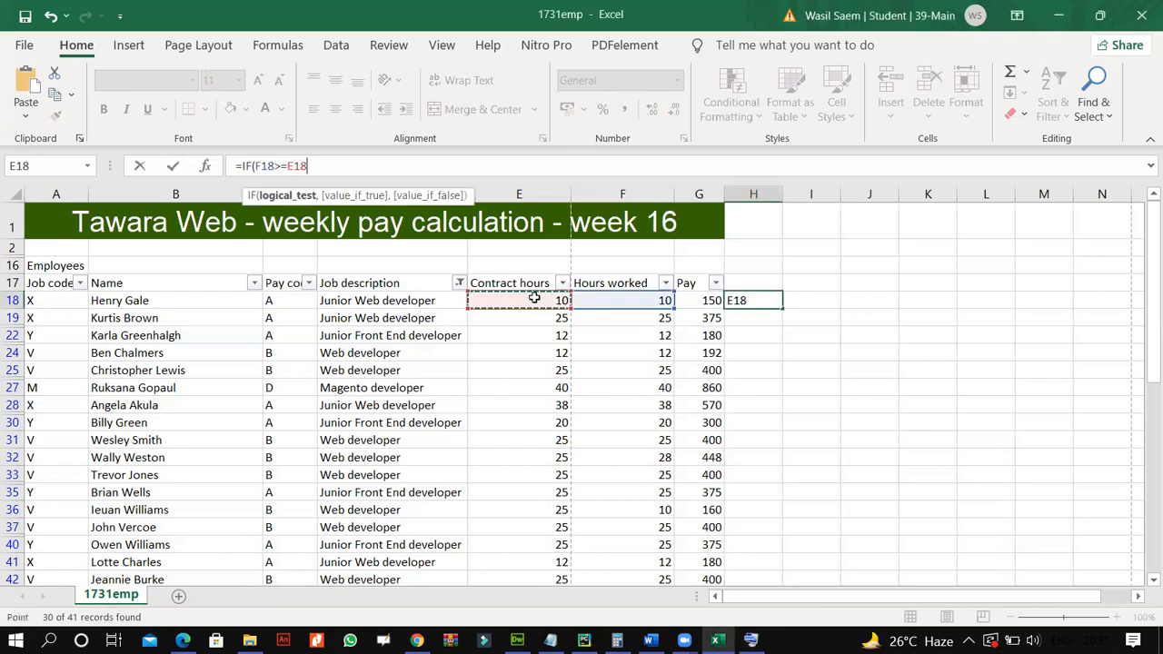
pyautogui.write(',')
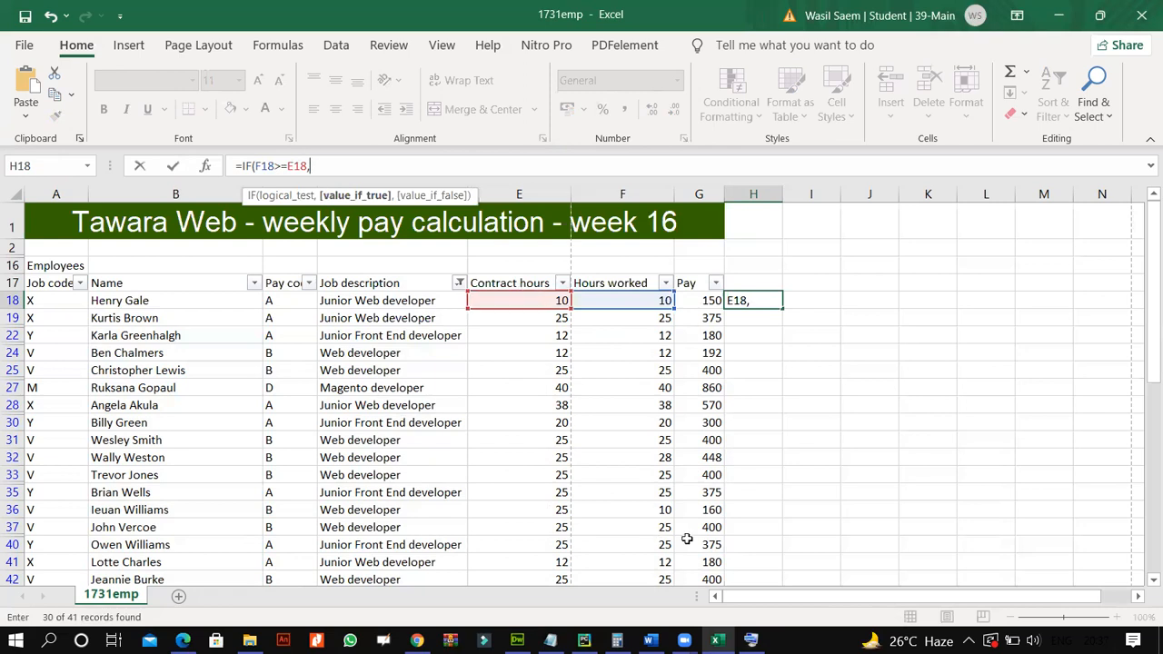
# Complete the IF formula in H18 with "yes" as the true result and "no" as the false result, and enter it.
pyautogui.click(751, 640)
pyautogui.click(863, 449)
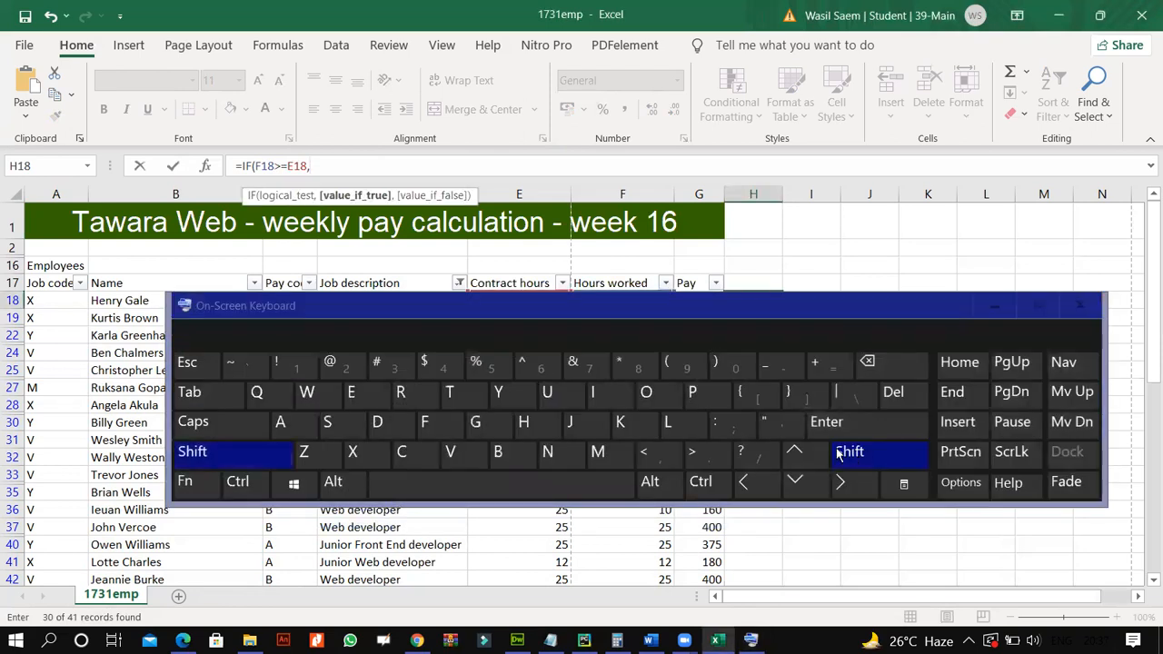
pyautogui.click(774, 424)
pyautogui.click(848, 452)
pyautogui.click(773, 423)
pyautogui.click(668, 457)
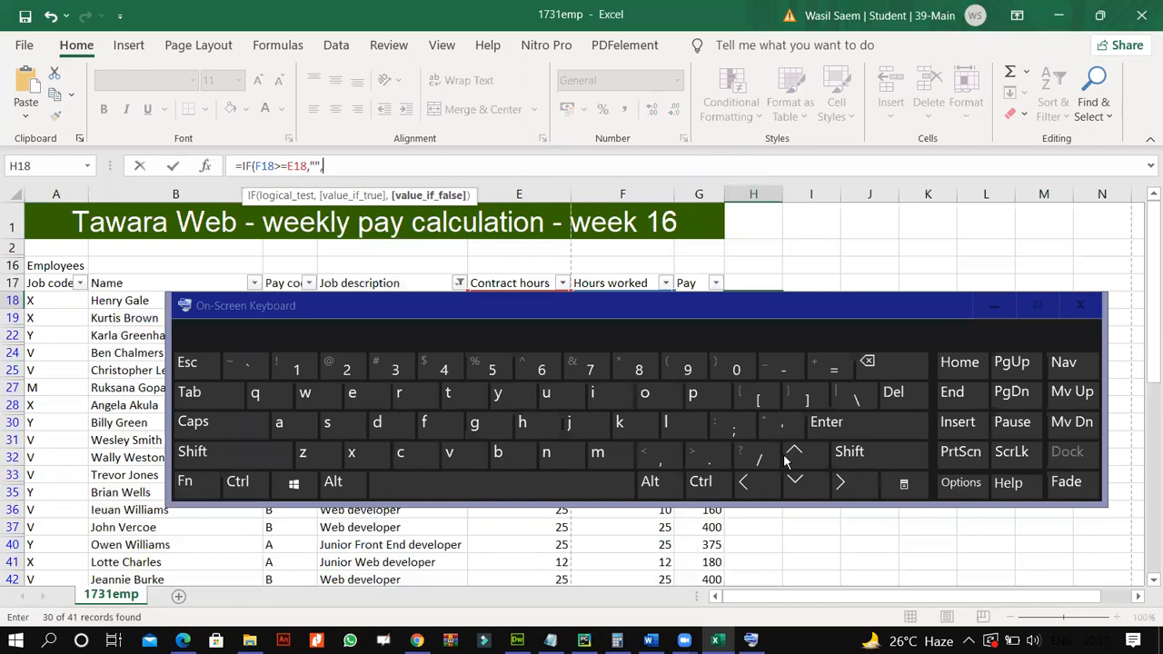
pyautogui.click(854, 453)
pyautogui.click(774, 423)
pyautogui.click(848, 452)
pyautogui.click(777, 424)
pyautogui.click(316, 165)
pyautogui.write('yes')
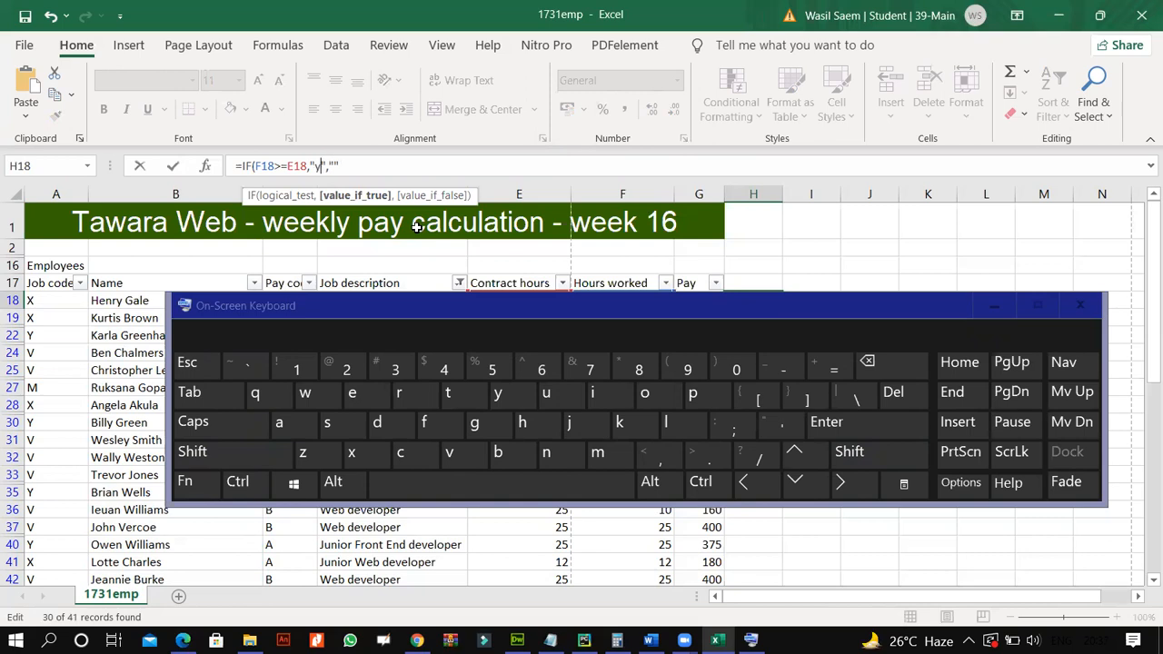
pyautogui.click(342, 165)
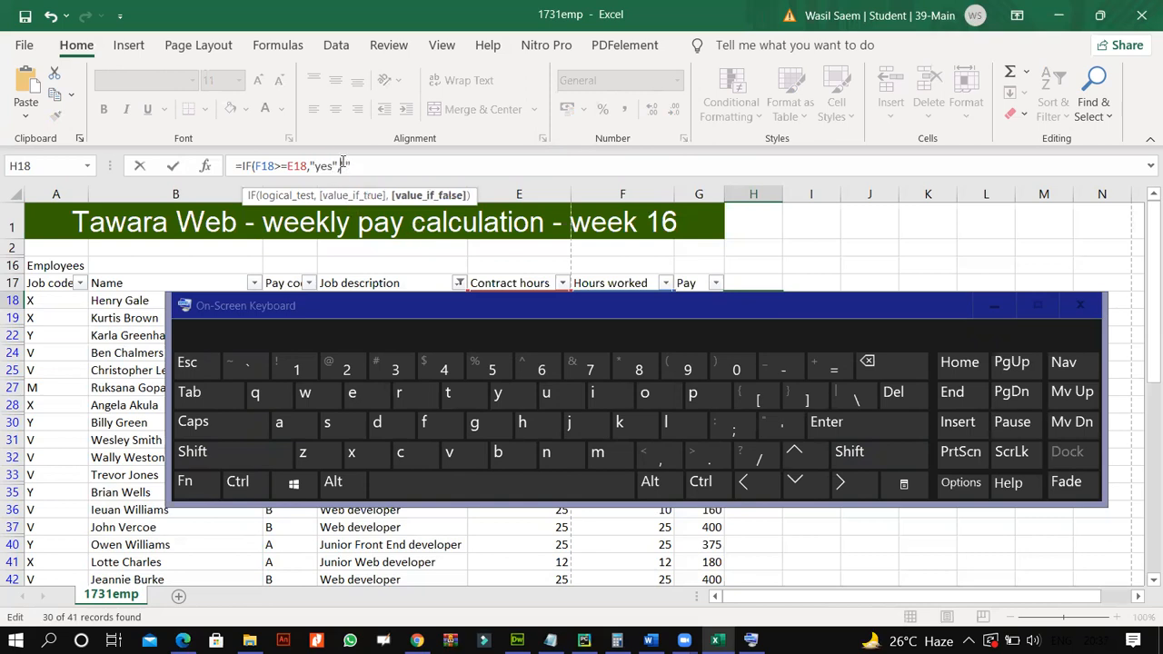
pyautogui.write('no')
pyautogui.click(994, 305)
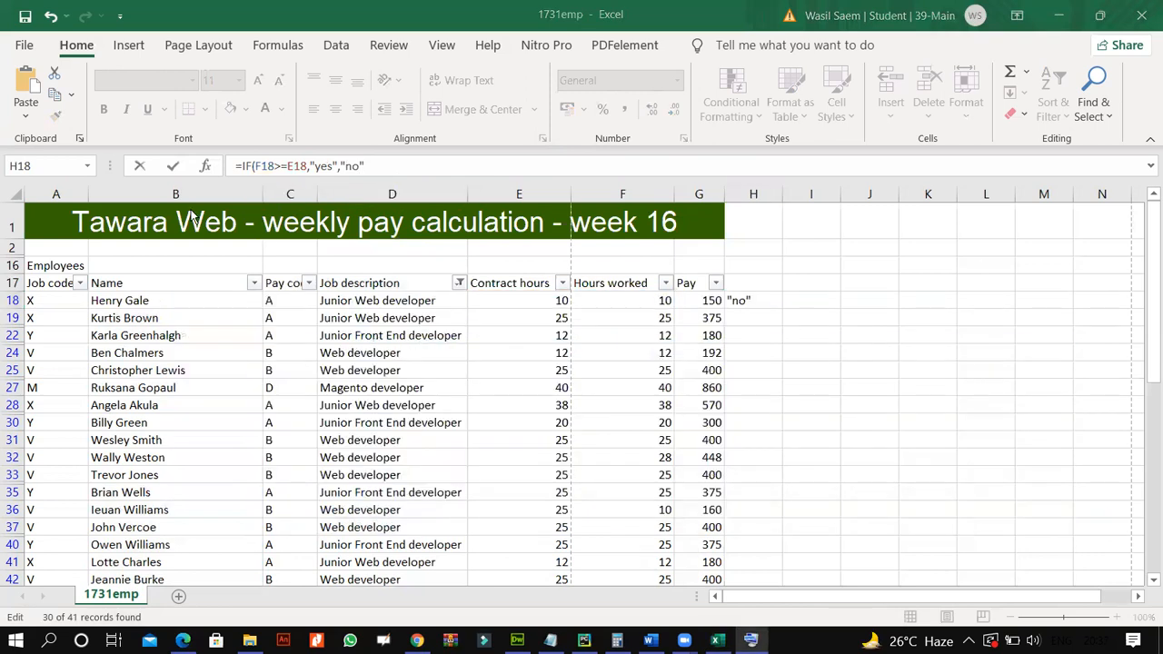
pyautogui.click(173, 167)
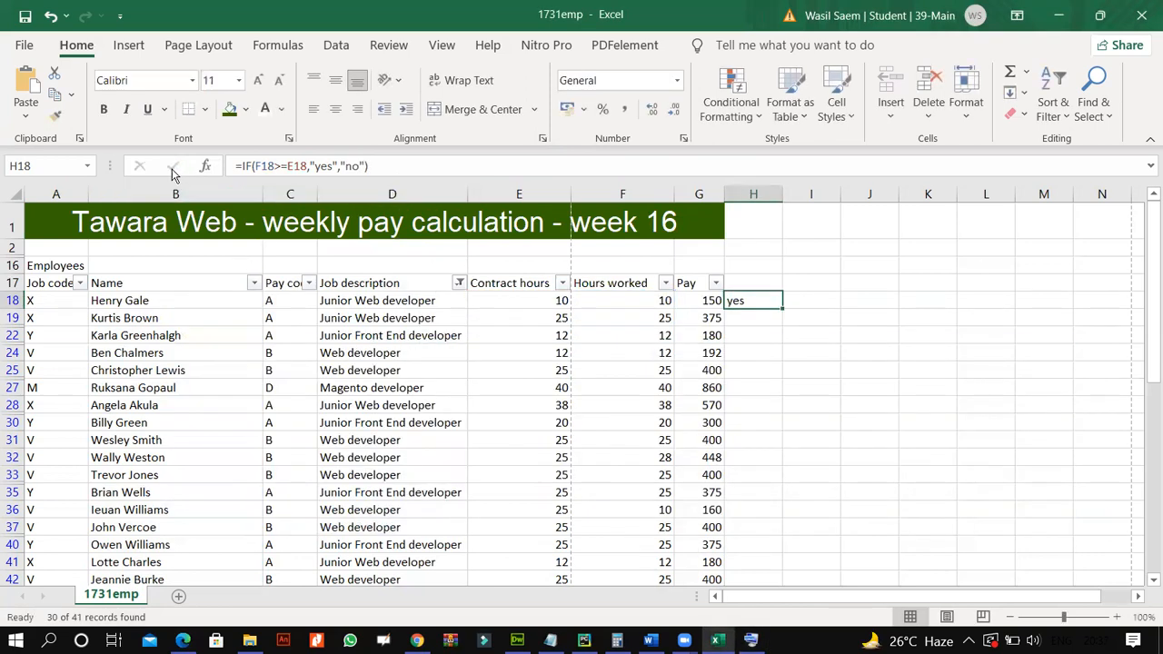
# Fill the H18 formula down the filtered employee rows and enter the heading compare in H17.
pyautogui.doubleClick(782, 311)
pyautogui.click(747, 283)
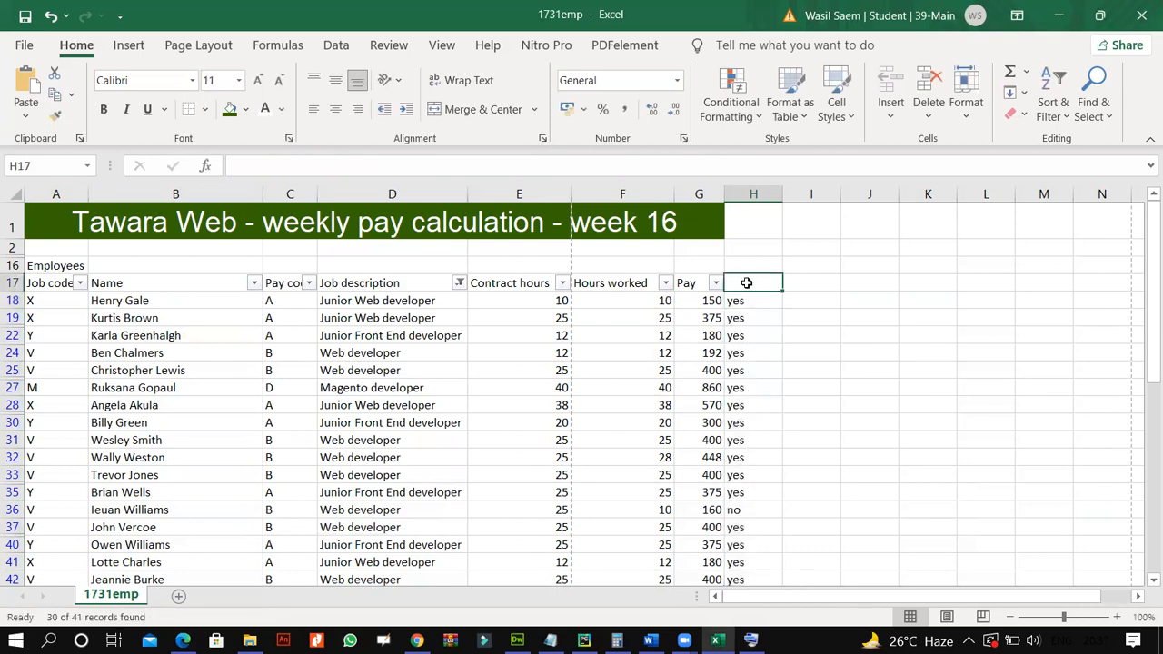
pyautogui.write('com')
pyautogui.write('pare')
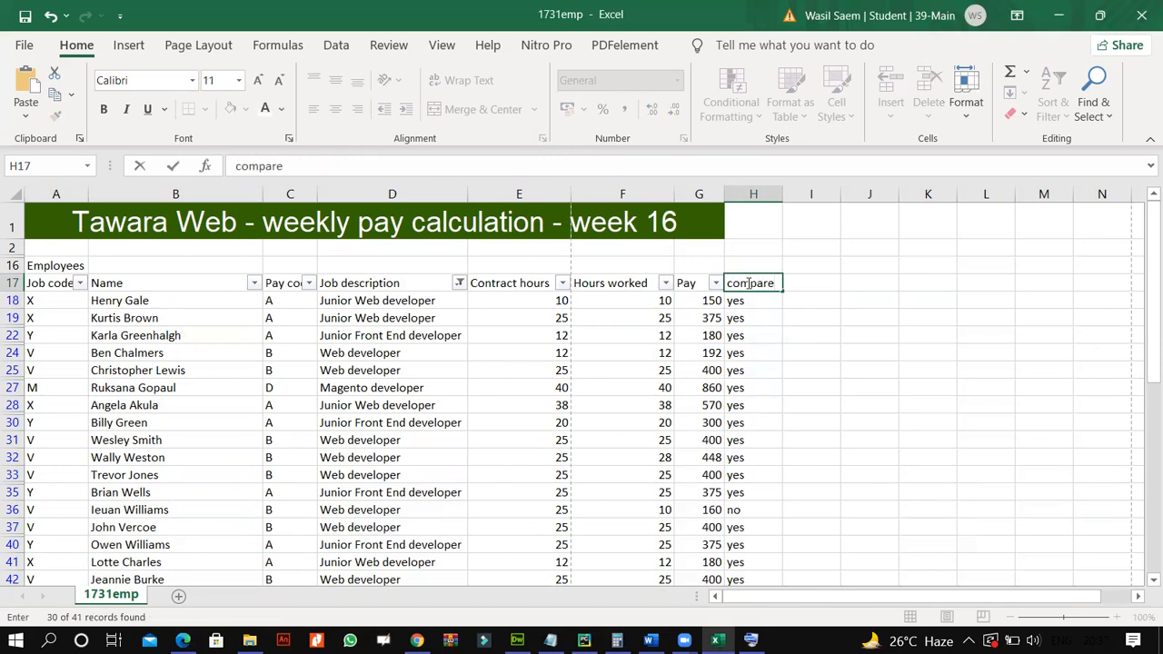
pyautogui.click(718, 369)
pyautogui.click(765, 289)
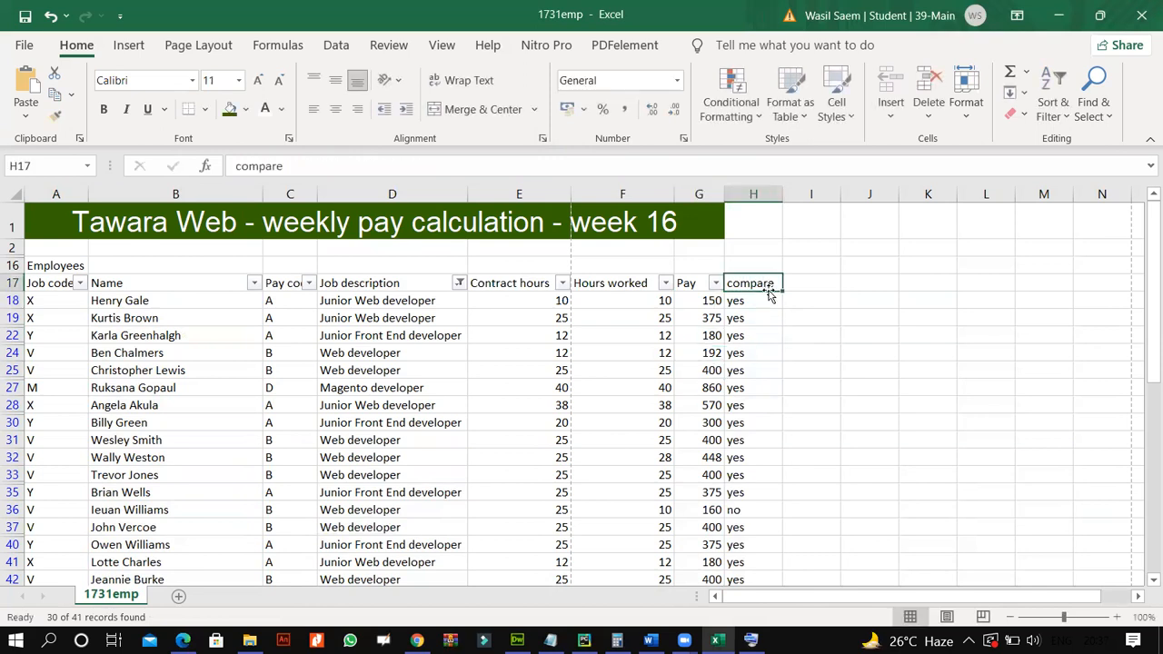
# Remove the filters from the row 17 headings and add them again so the compare column is included.
pyautogui.click(11, 283)
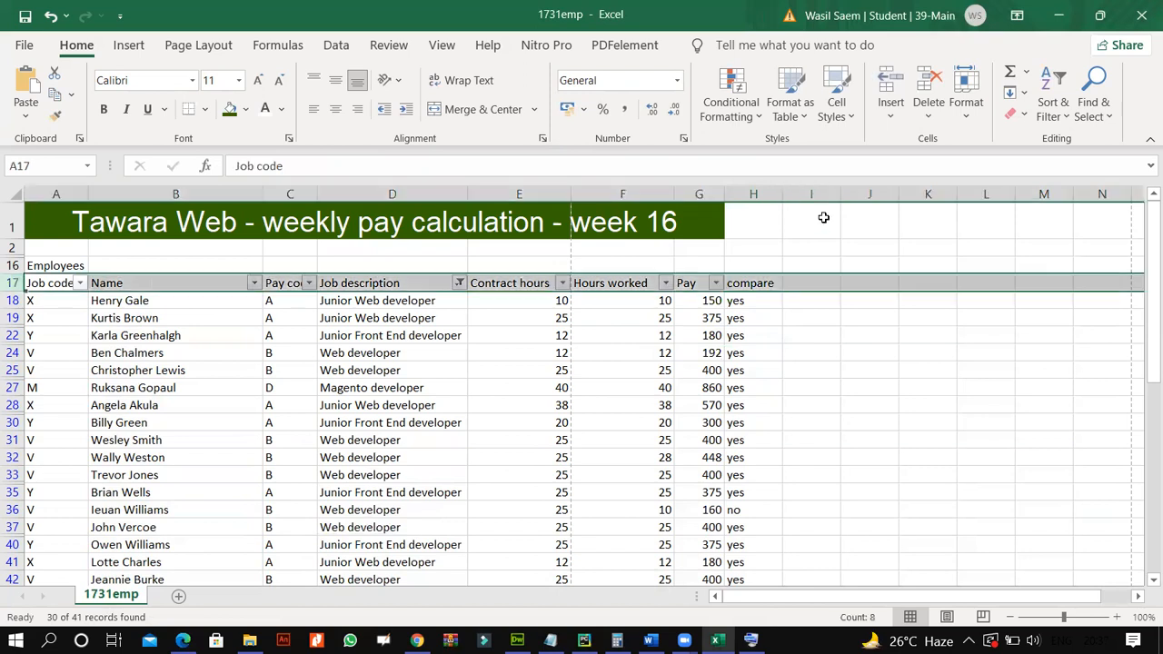
pyautogui.click(1053, 105)
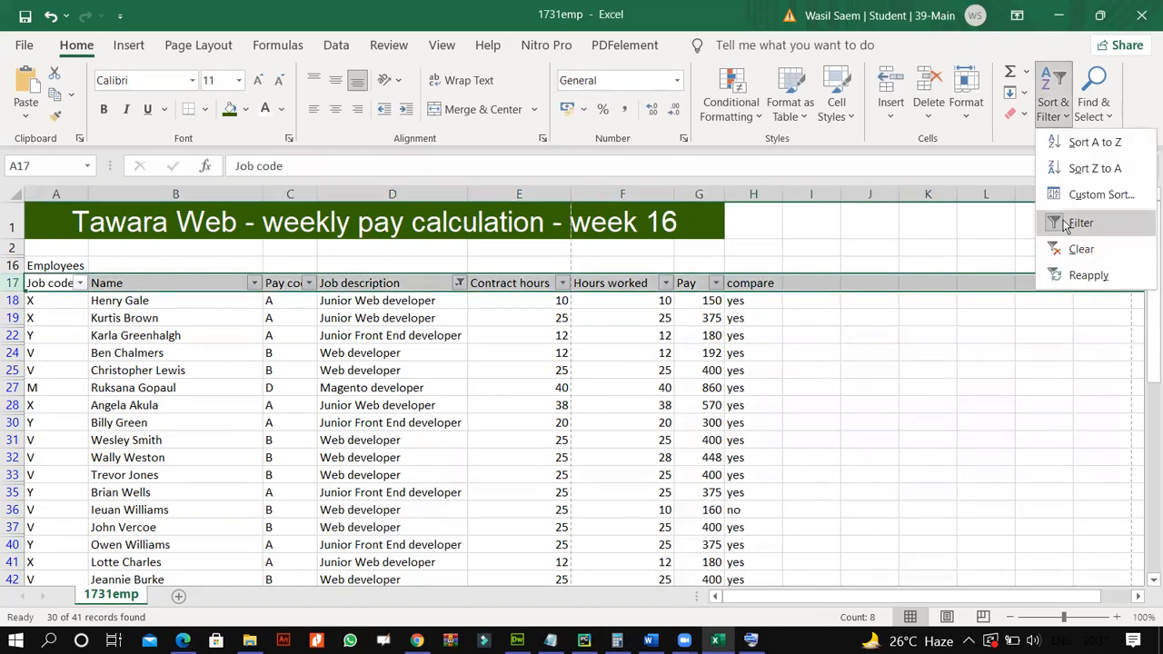
pyautogui.click(1069, 223)
pyautogui.click(1052, 104)
pyautogui.click(1069, 224)
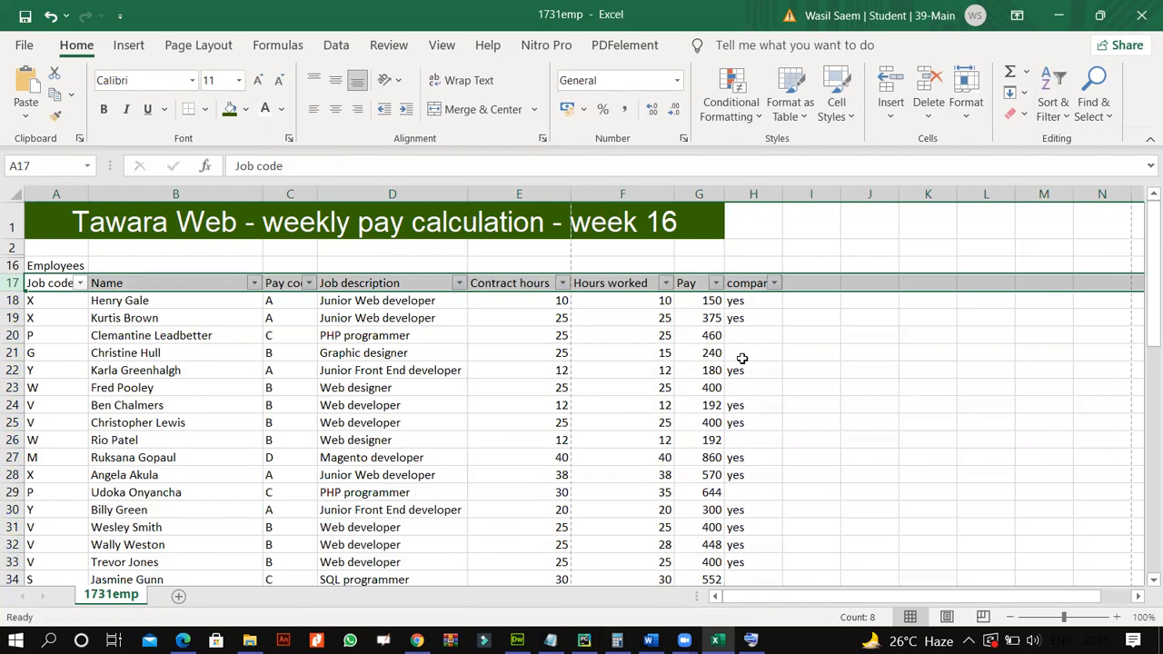
# Filter the Job description column to show only rows that contain developer.
pyautogui.click(459, 282)
pyautogui.moveTo(384, 383)
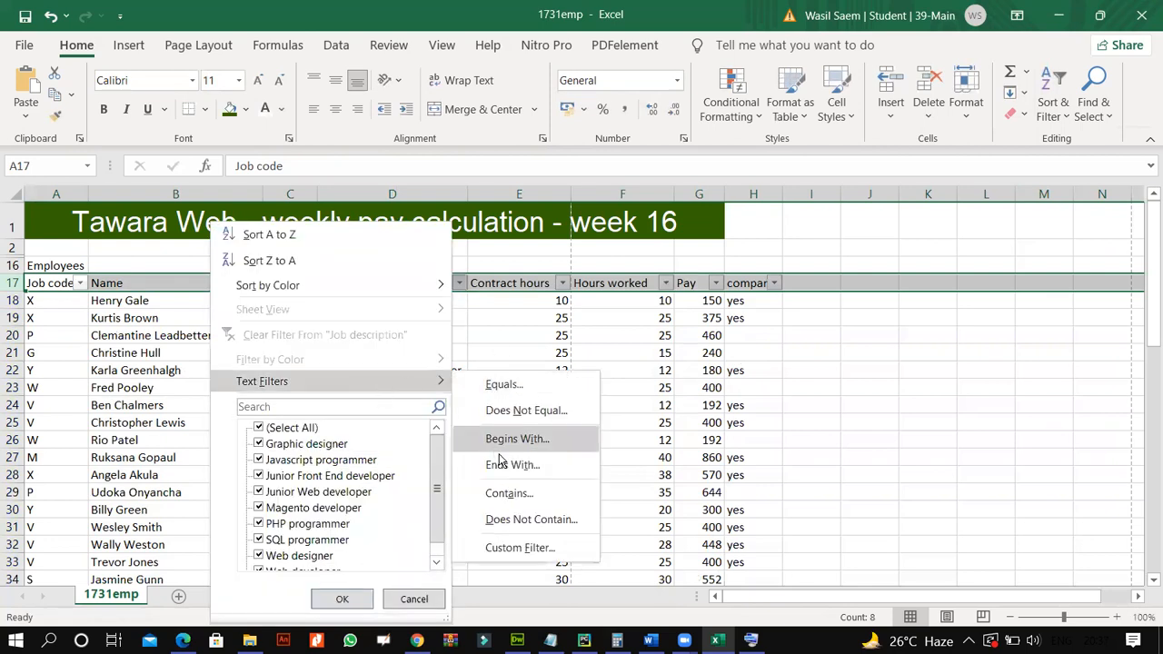
pyautogui.click(525, 495)
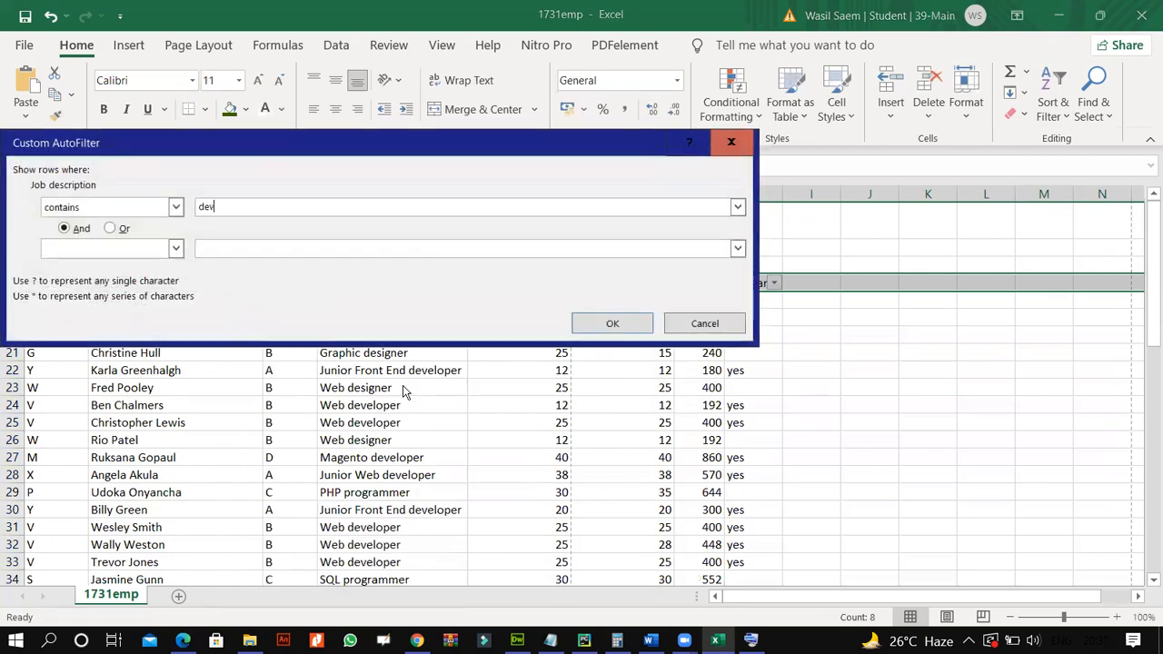
pyautogui.write('developer')
pyautogui.click(613, 323)
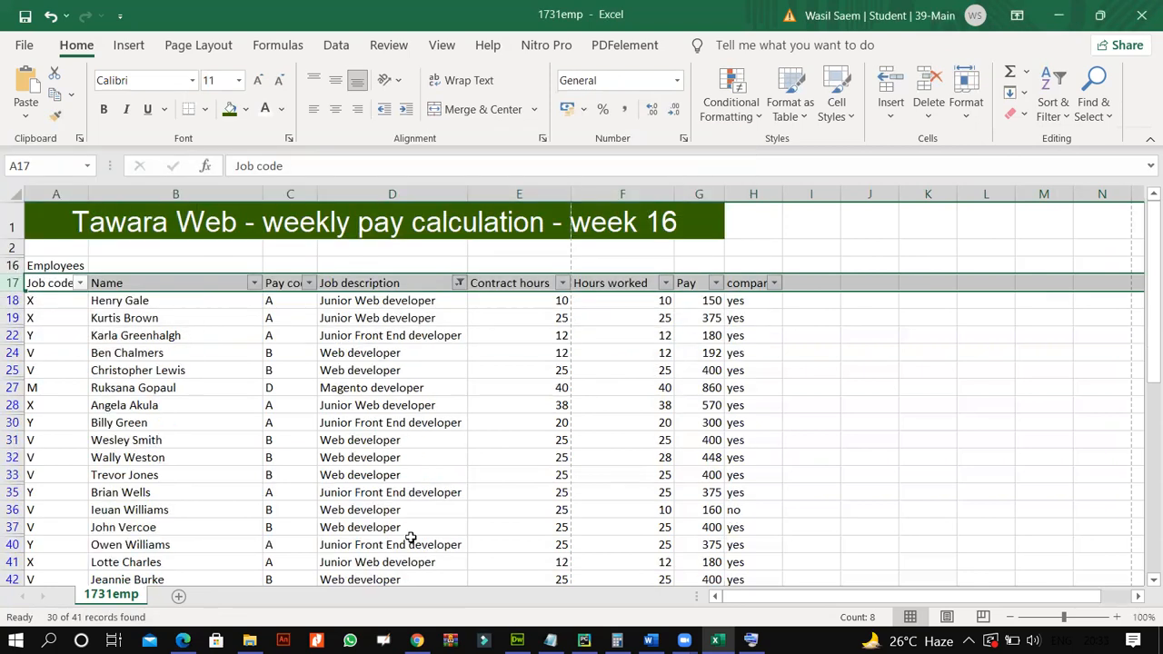
# Check question 22 in the exam paper and filter the compare column to show only the yes rows.
pyautogui.click(183, 641)
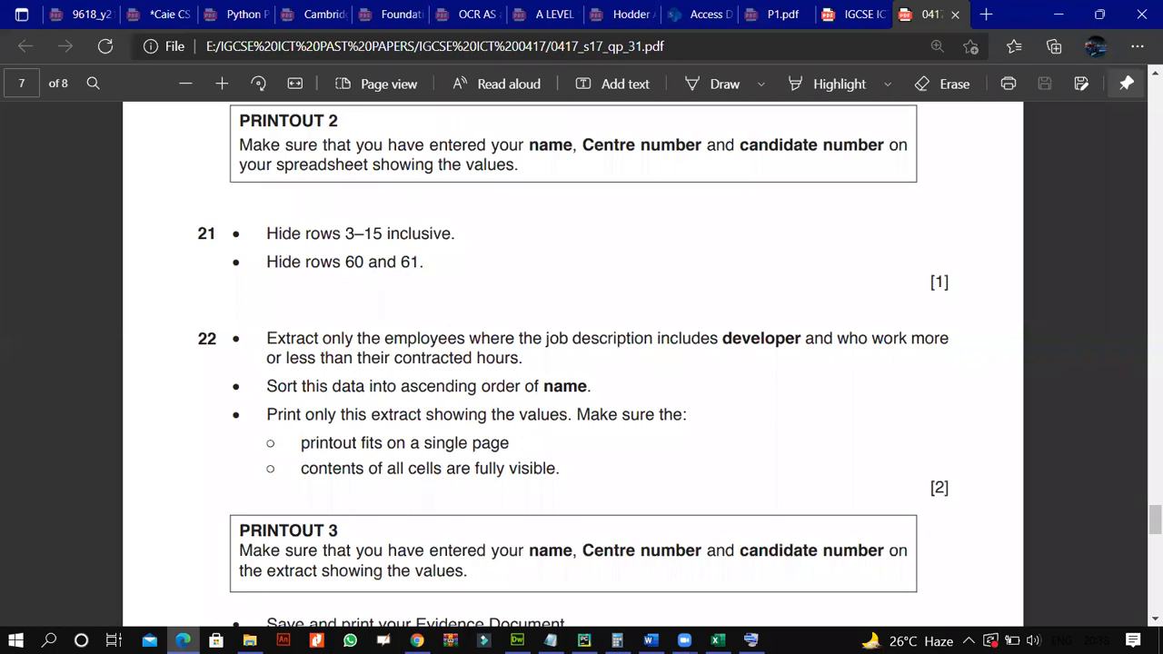
pyautogui.hotkey('alt', 'Tab')
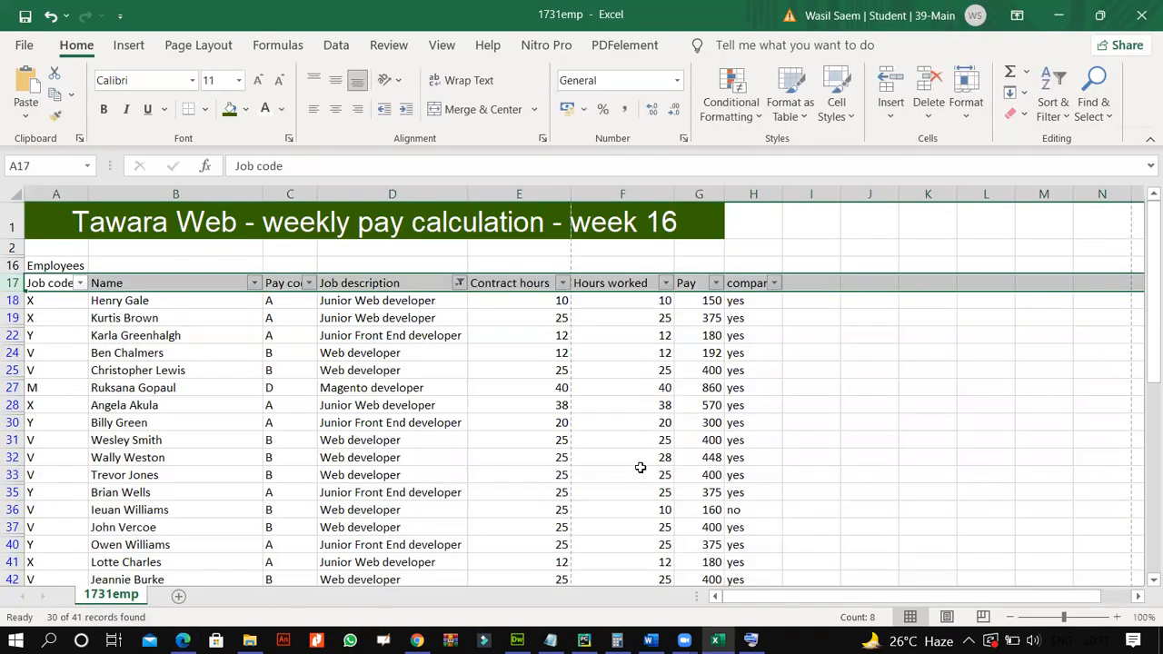
pyautogui.click(774, 282)
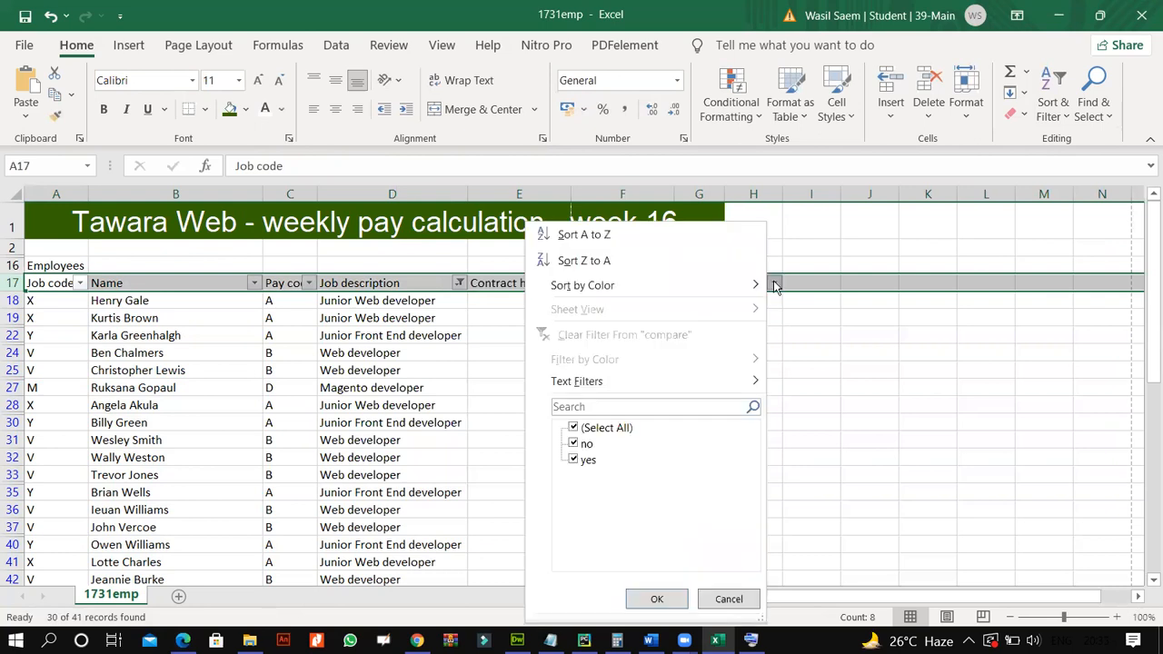
pyautogui.click(573, 443)
pyautogui.click(657, 599)
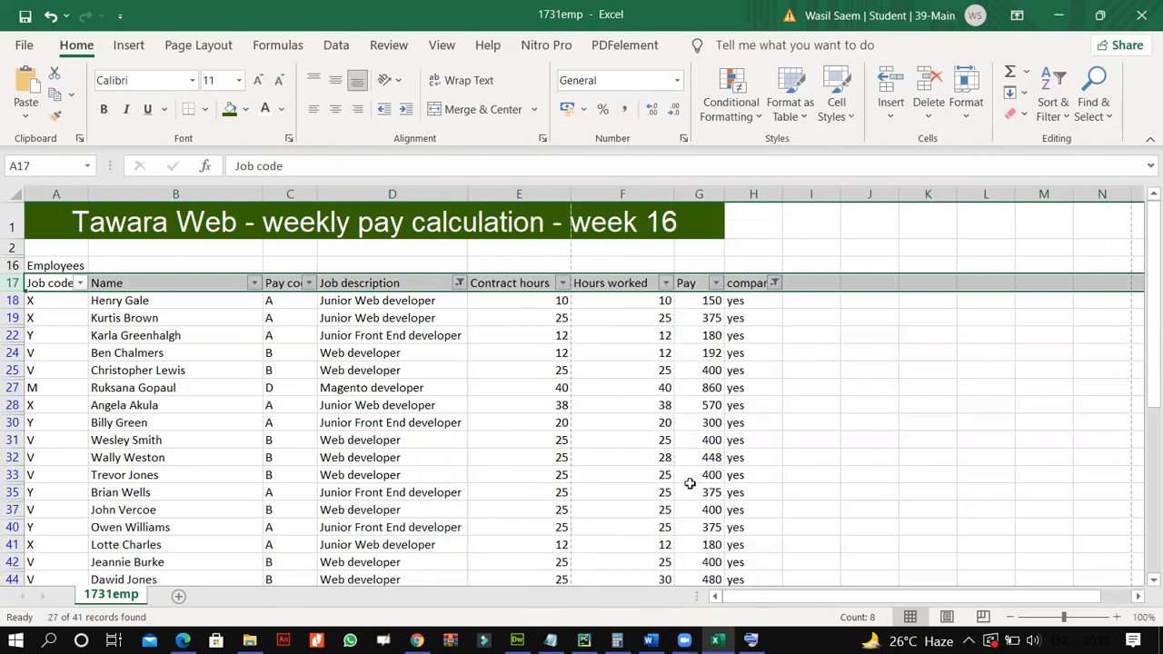
pyautogui.scroll(-2, 766, 477)
pyautogui.scroll(2, 766, 477)
# Remove the row 17 filters to inspect column H, and undo both that removal and the compare column filter.
pyautogui.click(183, 641)
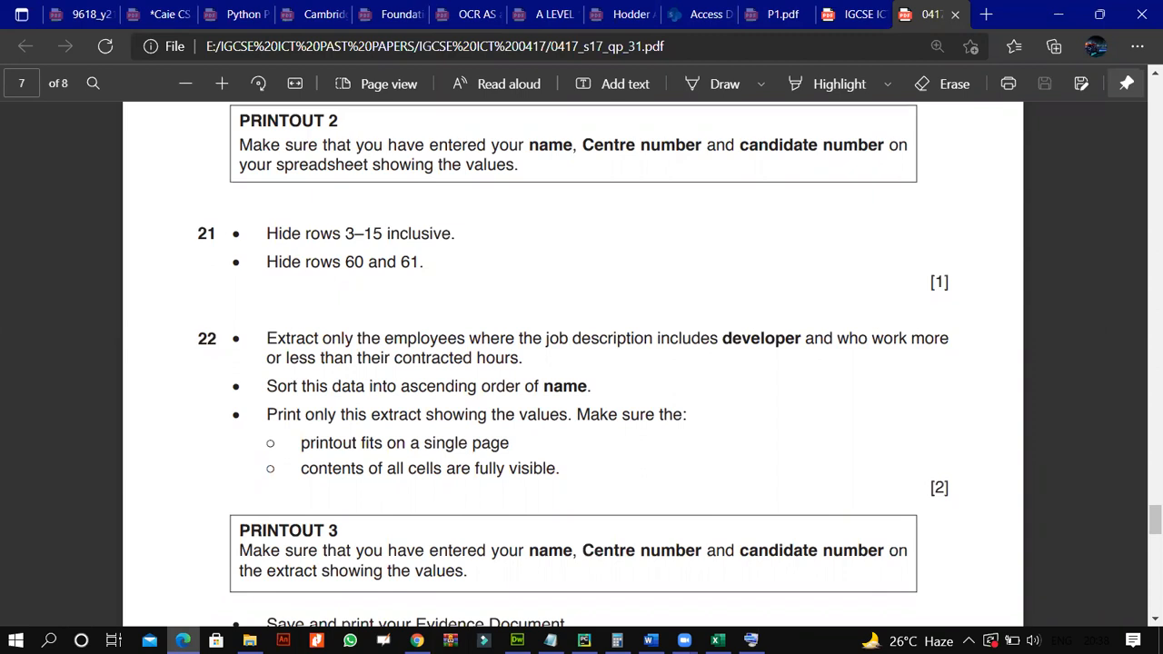
pyautogui.hotkey('alt', 'Tab')
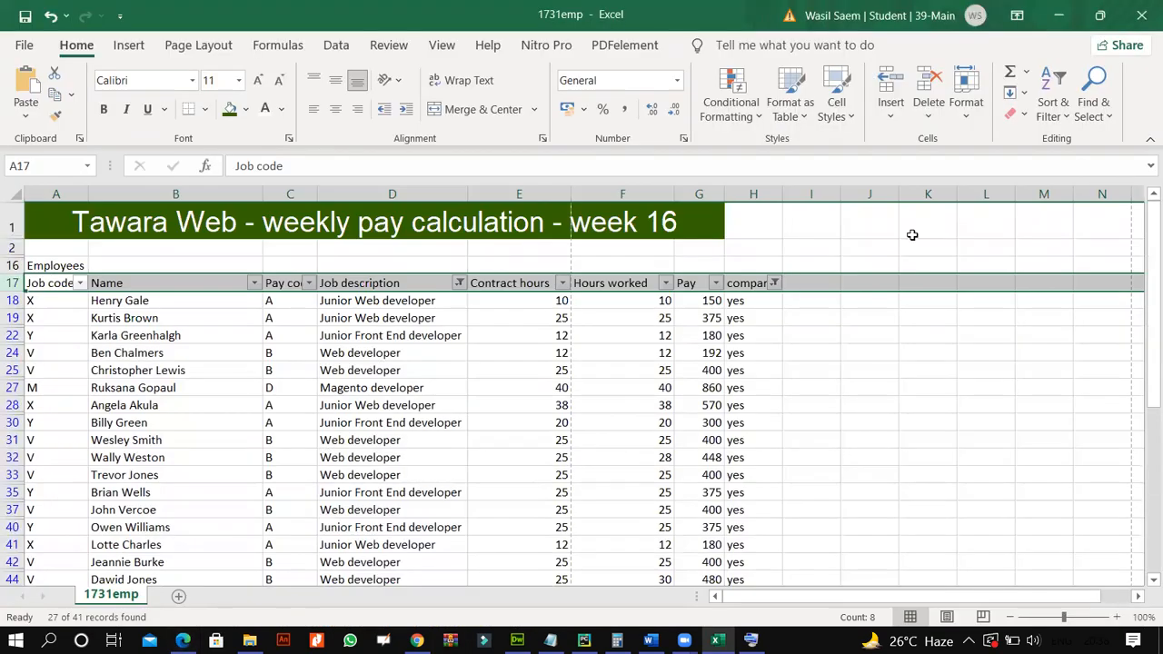
pyautogui.click(1055, 102)
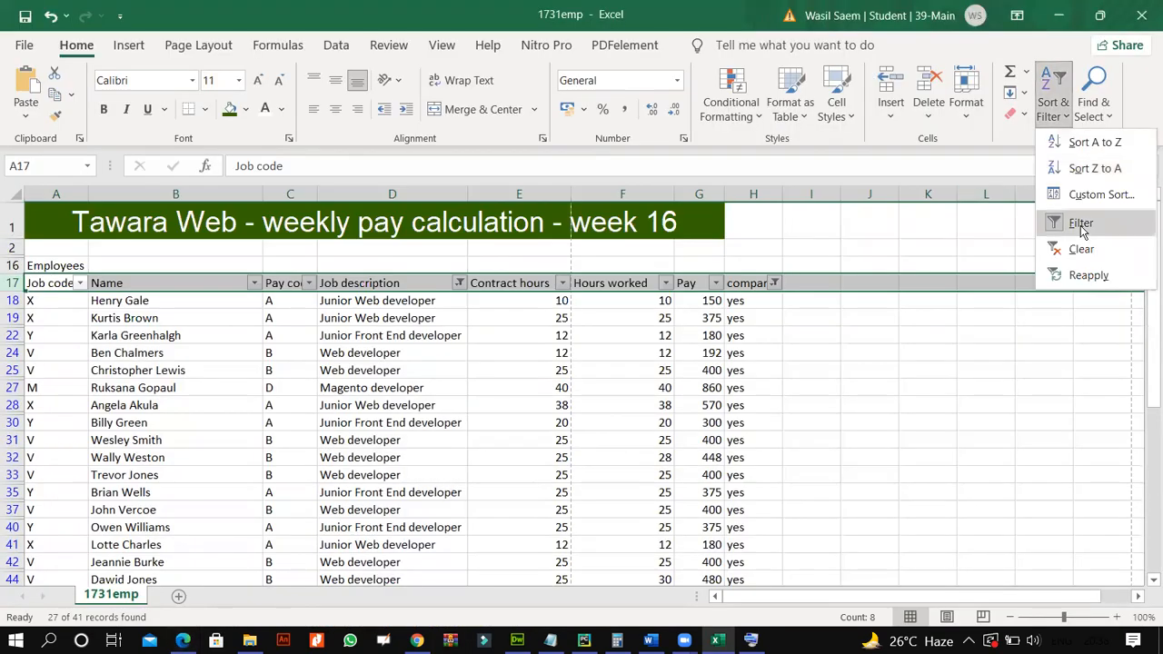
pyautogui.click(1055, 223)
pyautogui.click(753, 303)
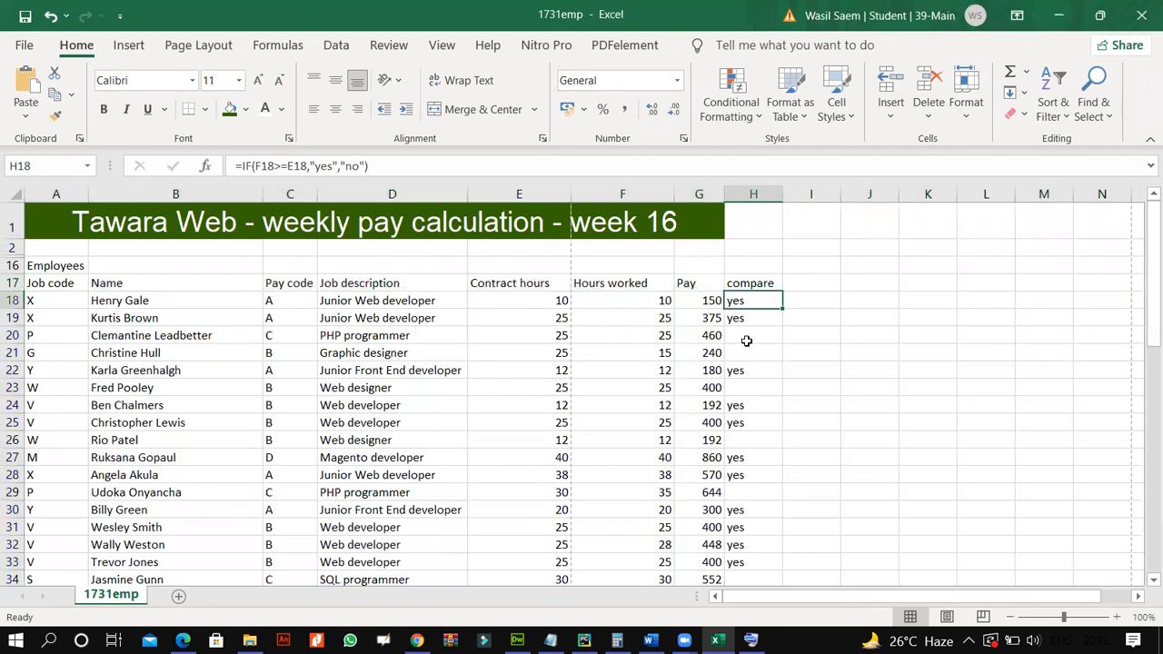
pyautogui.click(633, 352)
pyautogui.click(738, 353)
pyautogui.click(742, 335)
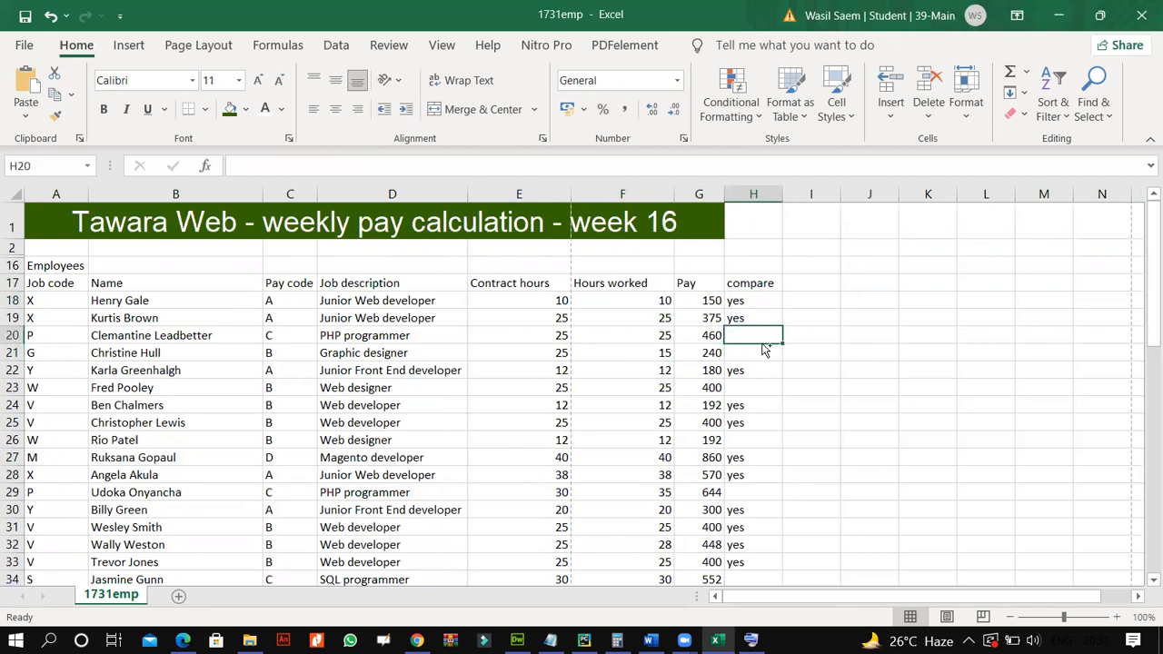
pyautogui.hotkey('ctrl', 'z')
pyautogui.hotkey('ctrl', 'z')
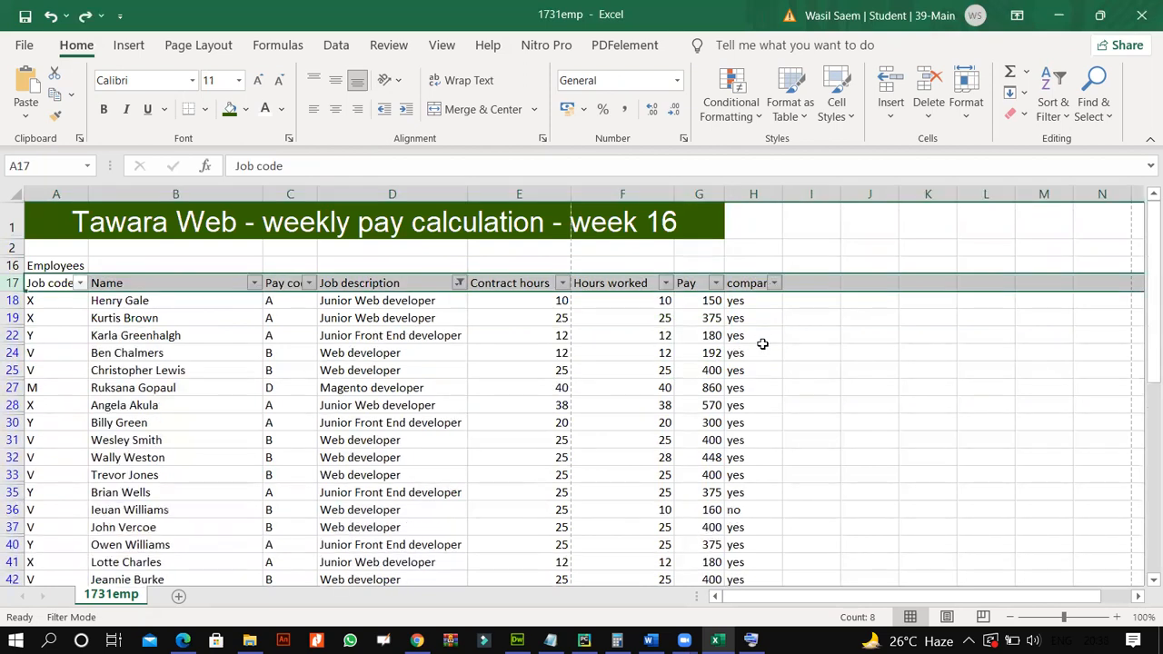
# Change the test in the H18 formula to F18>E18 and start an OR function around it.
pyautogui.click(760, 338)
pyautogui.click(743, 300)
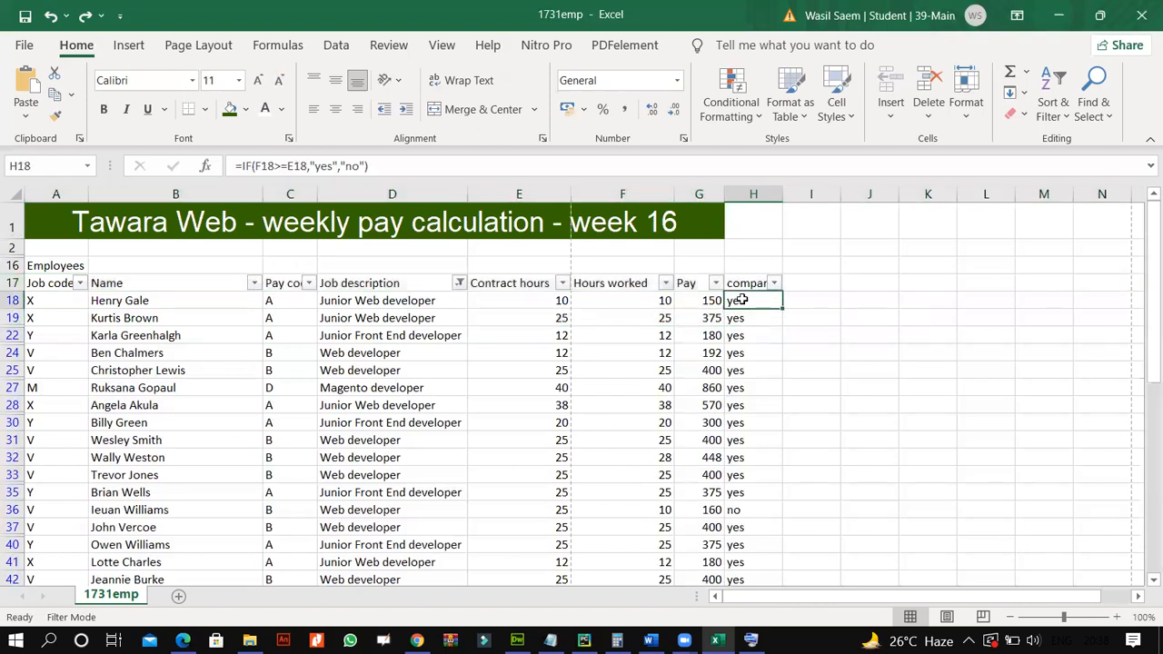
pyautogui.click(279, 166)
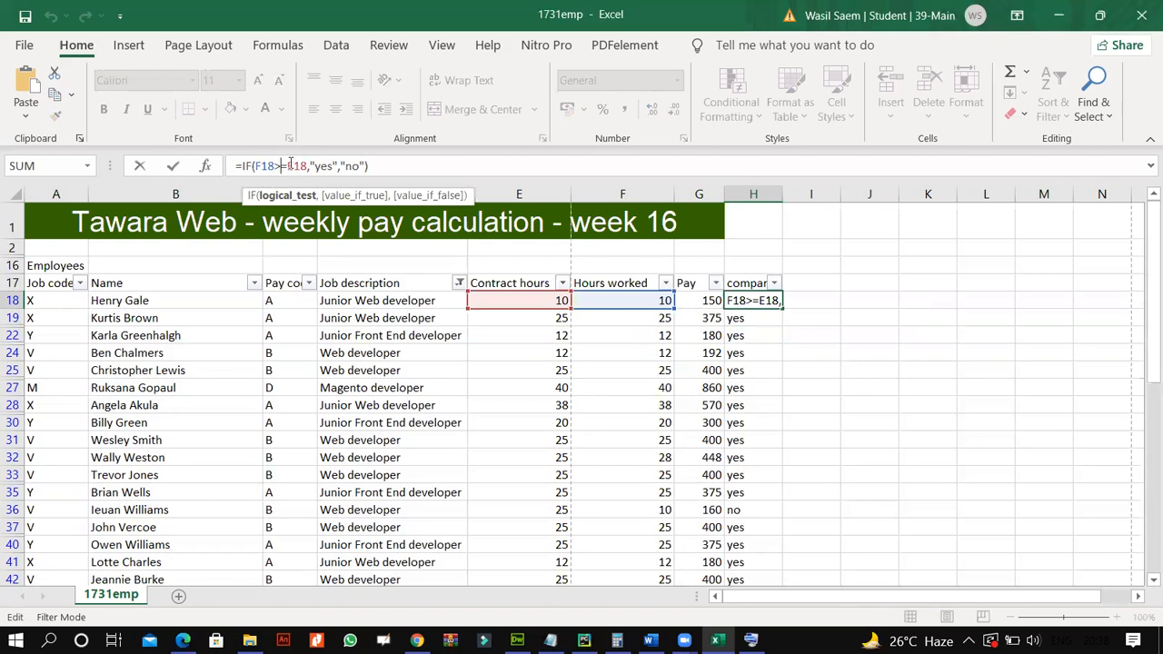
pyautogui.press('Delete')
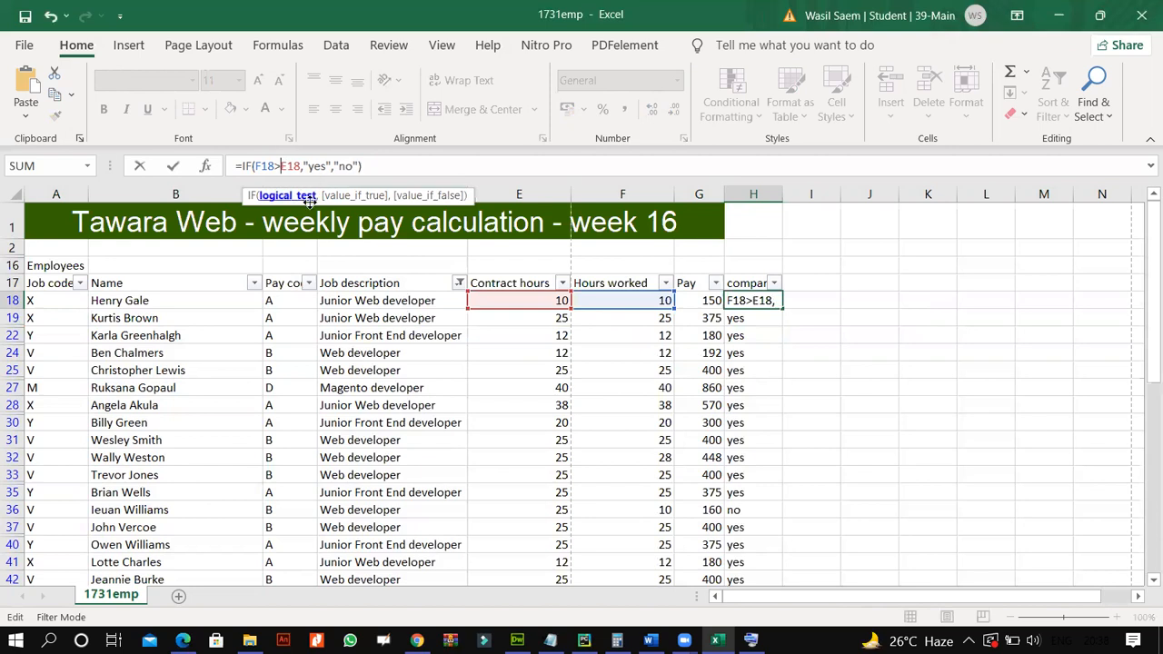
pyautogui.click(256, 165)
pyautogui.write('or')
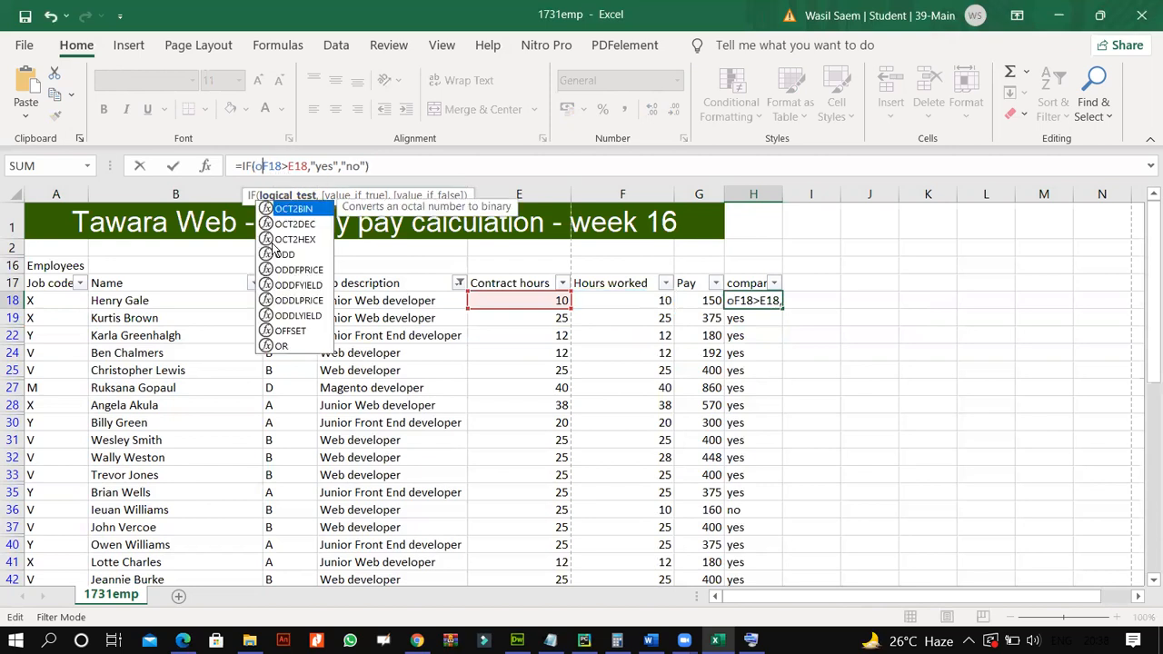
pyautogui.write('9')
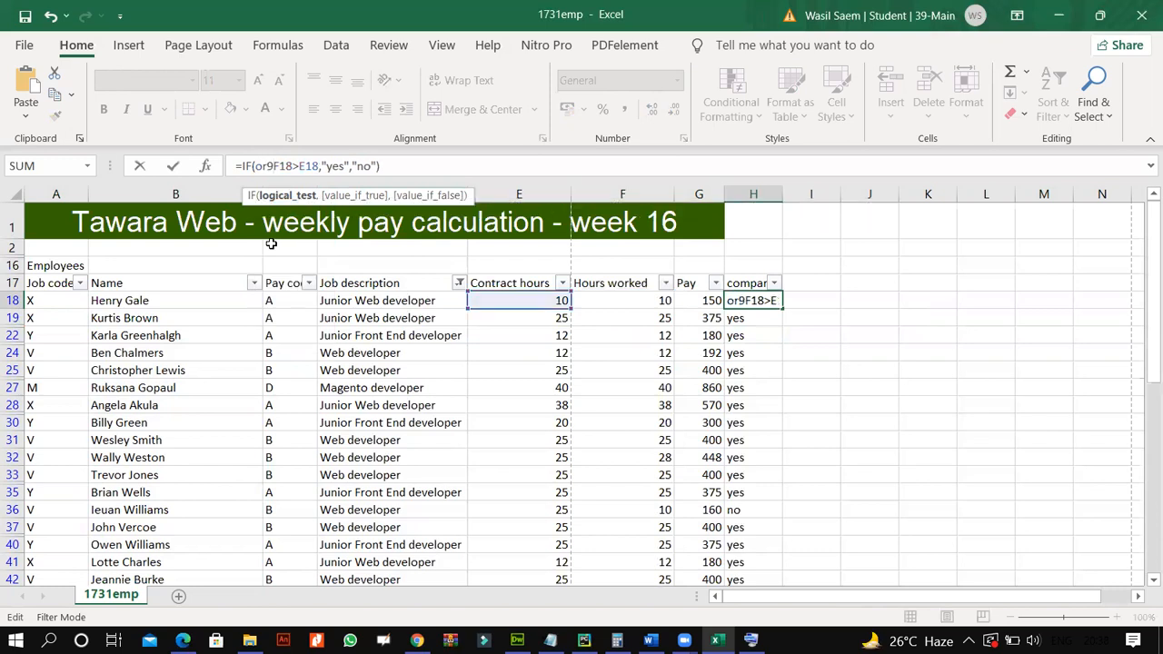
pyautogui.press('BackSpace')
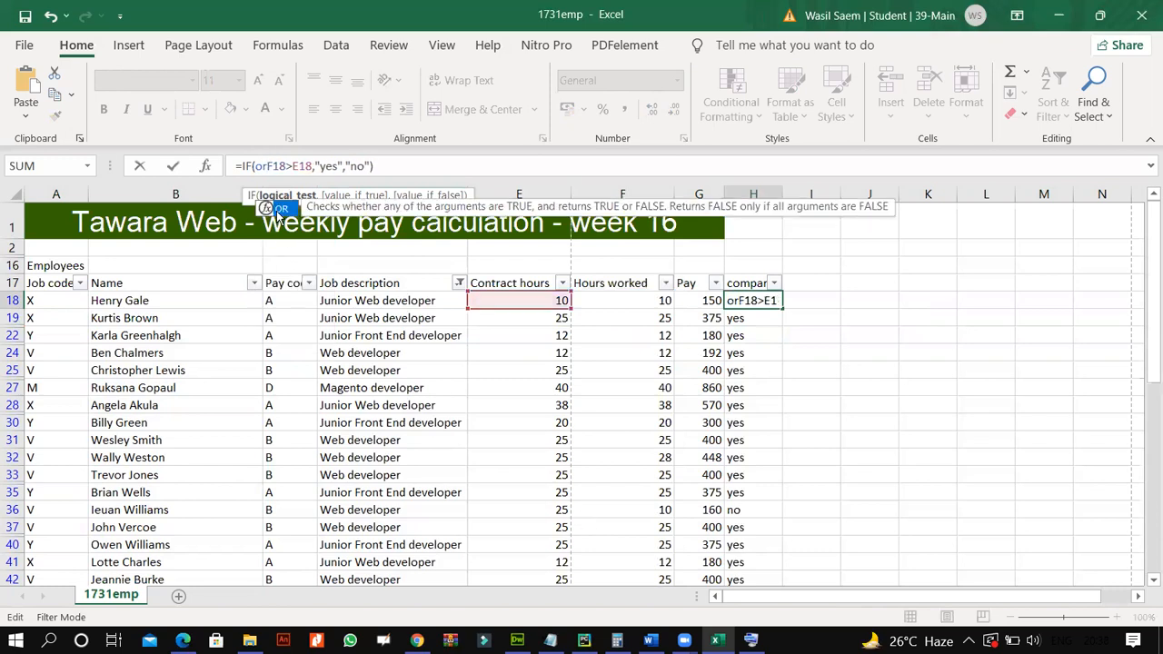
pyautogui.doubleClick(278, 208)
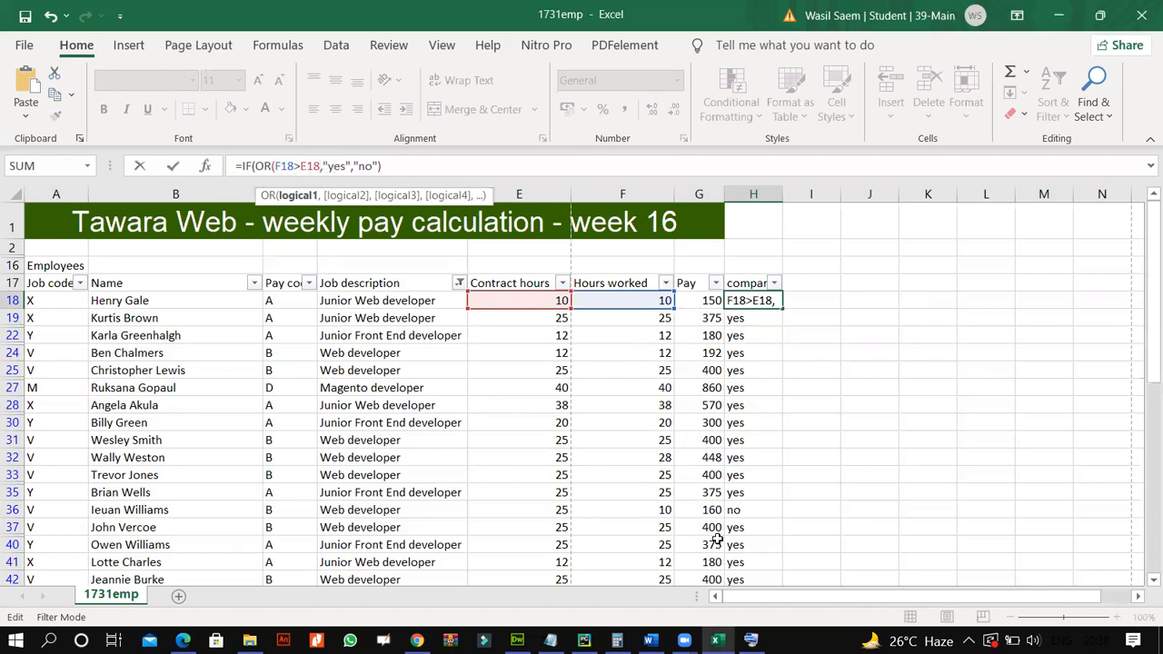
# Add F18<E18 as the second condition of the OR function in the H18 formula.
pyautogui.write(',')
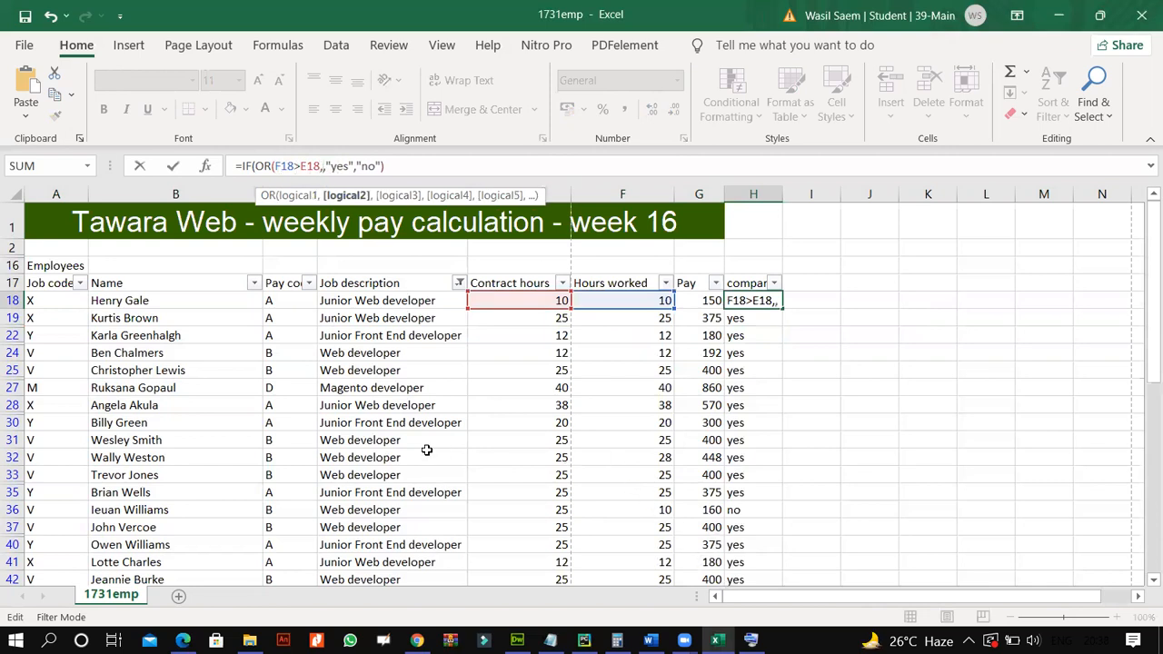
pyautogui.click(595, 299)
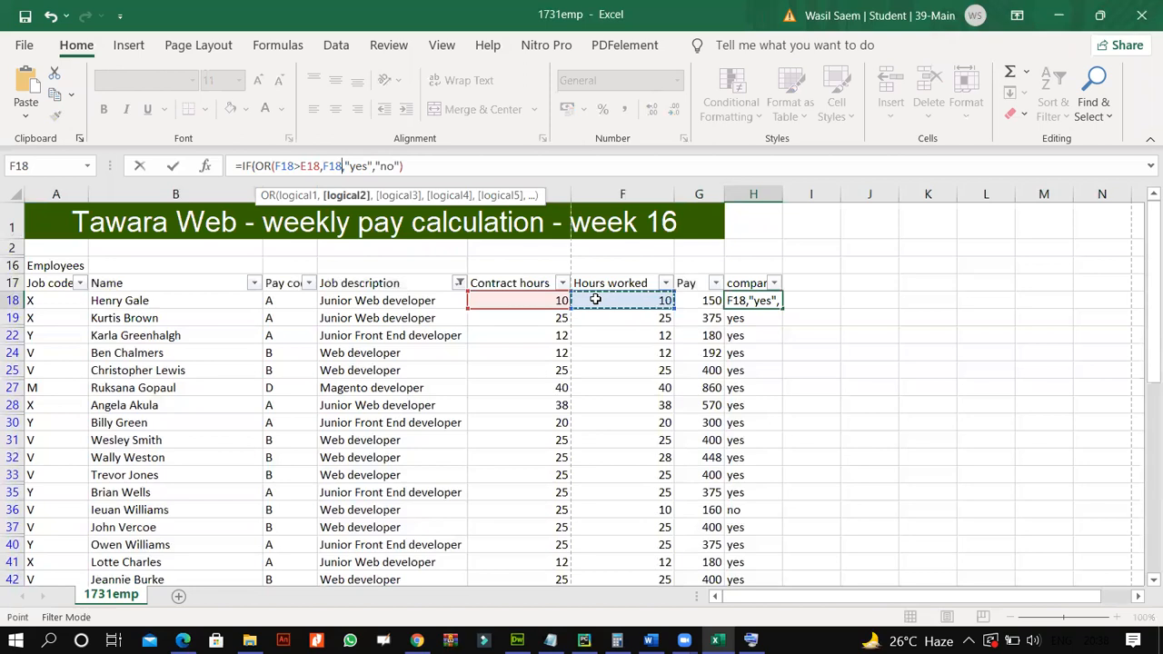
pyautogui.write(',')
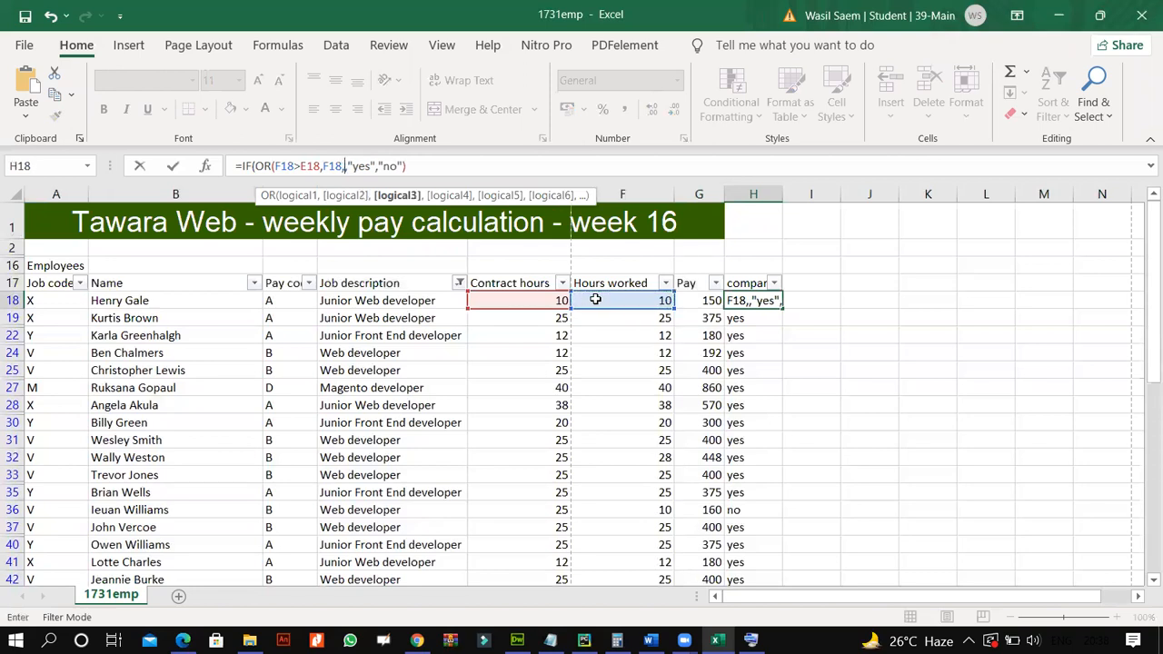
pyautogui.press('BackSpace')
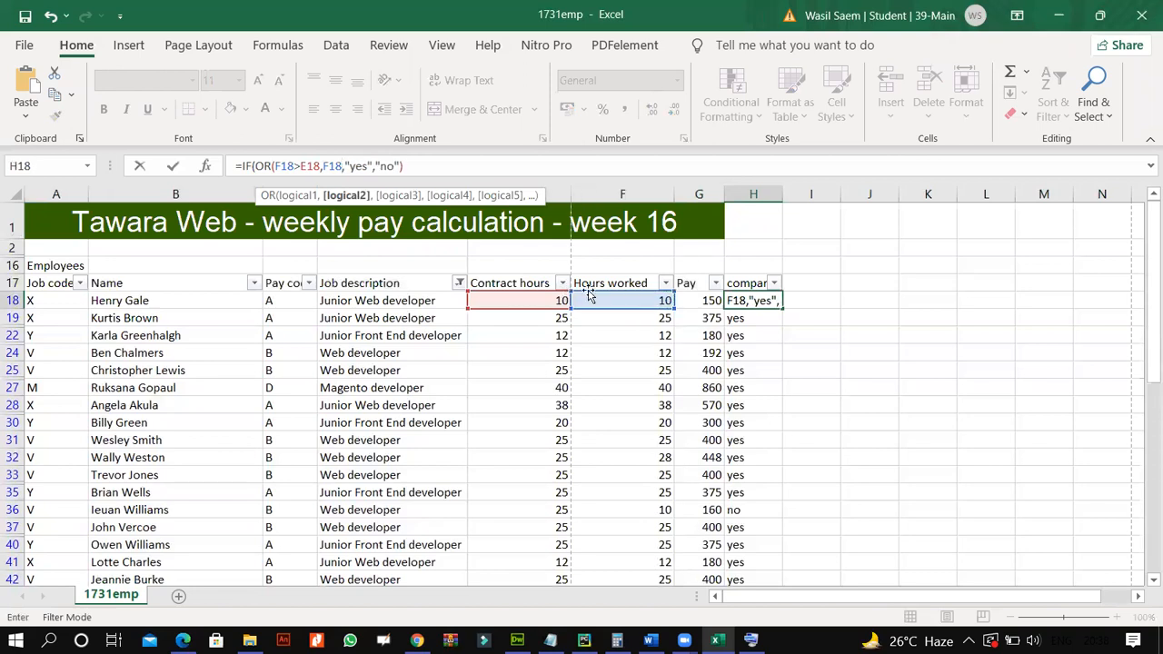
pyautogui.click(757, 639)
pyautogui.click(849, 451)
pyautogui.click(650, 452)
pyautogui.click(994, 306)
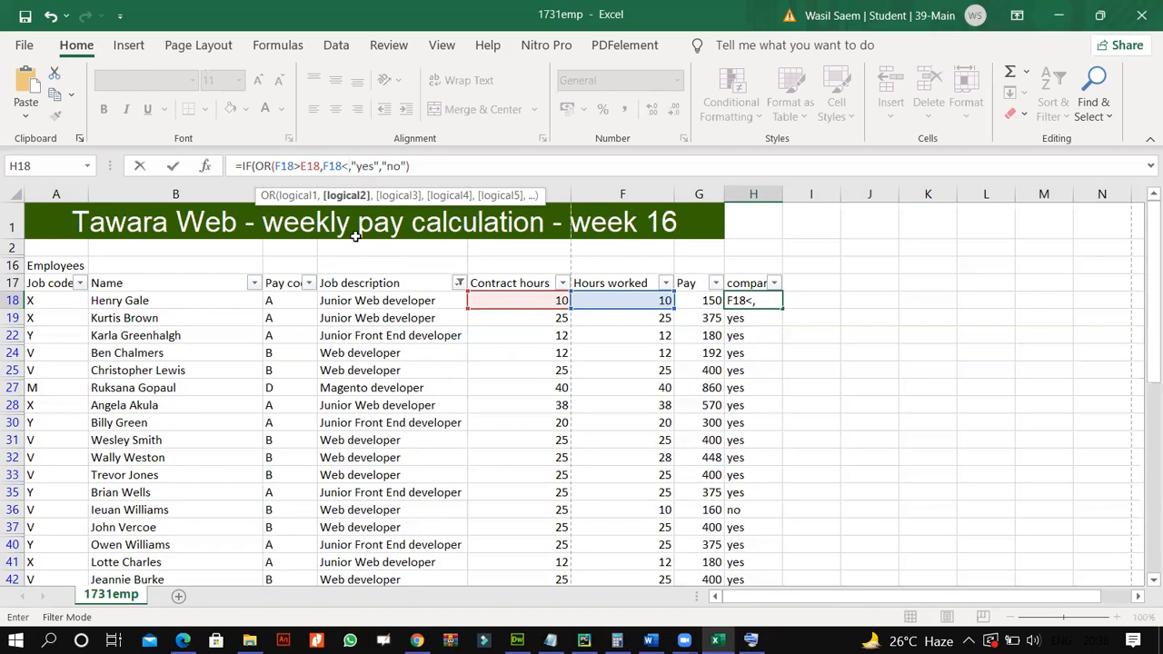
pyautogui.click(488, 302)
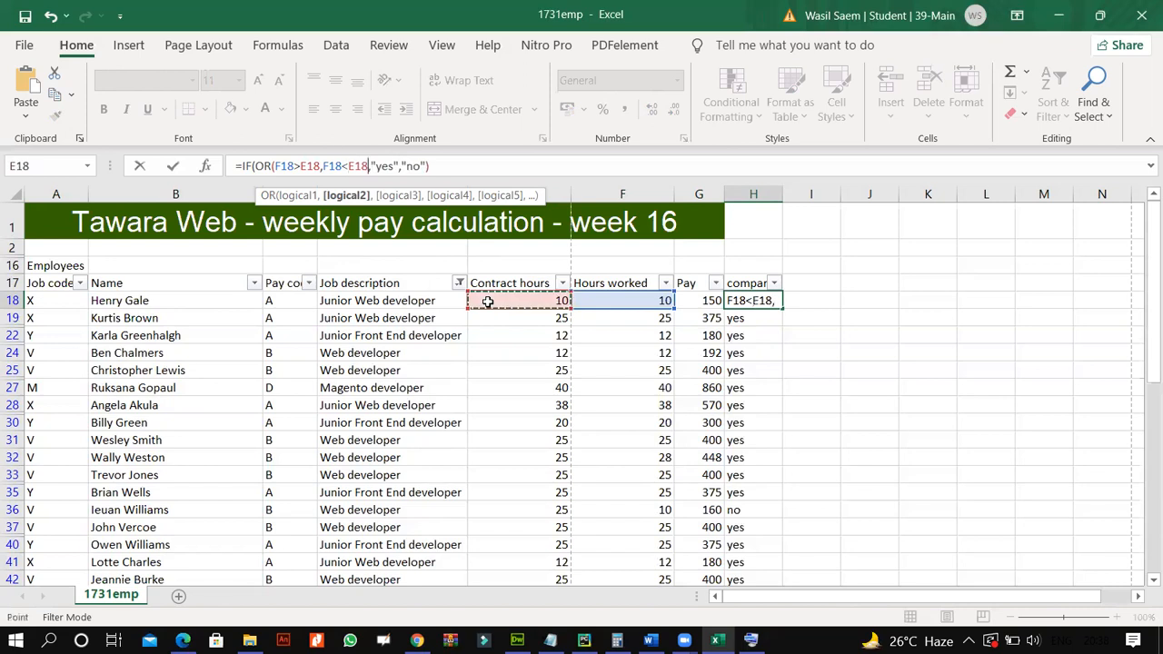
# Close the OR function's parenthesis before "yes" and enter the H18 formula as =IF(OR(F18>E18,F18<E18),"yes","no").
pyautogui.click(172, 167)
pyautogui.click(586, 373)
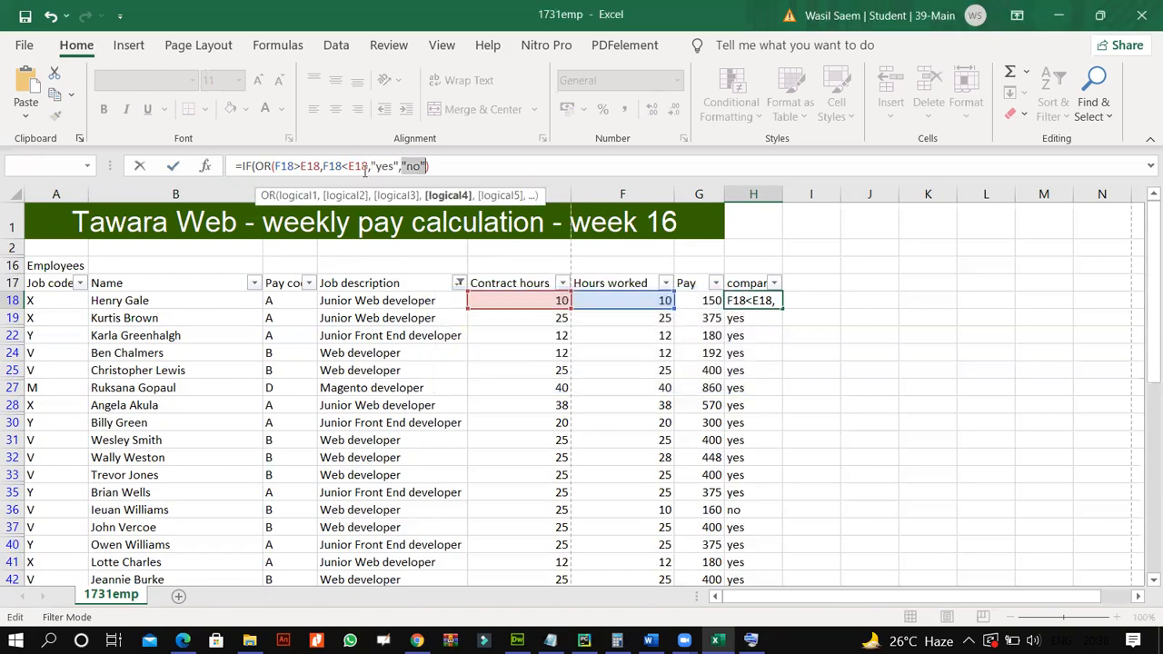
pyautogui.click(751, 641)
pyautogui.click(850, 452)
pyautogui.click(717, 363)
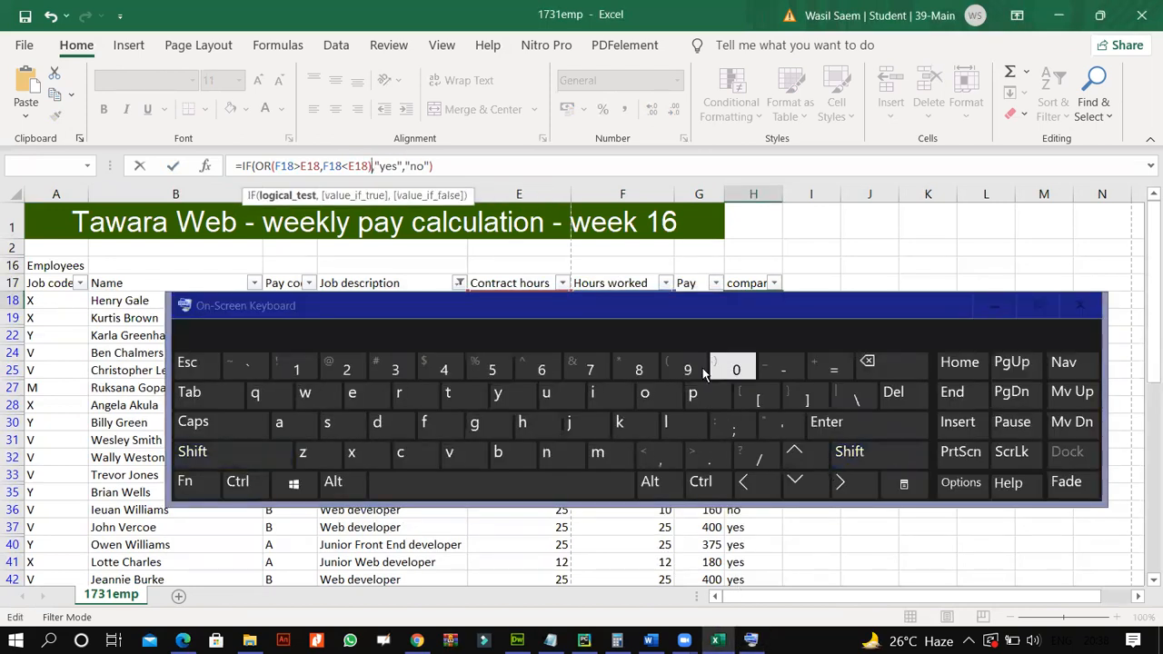
pyautogui.click(177, 165)
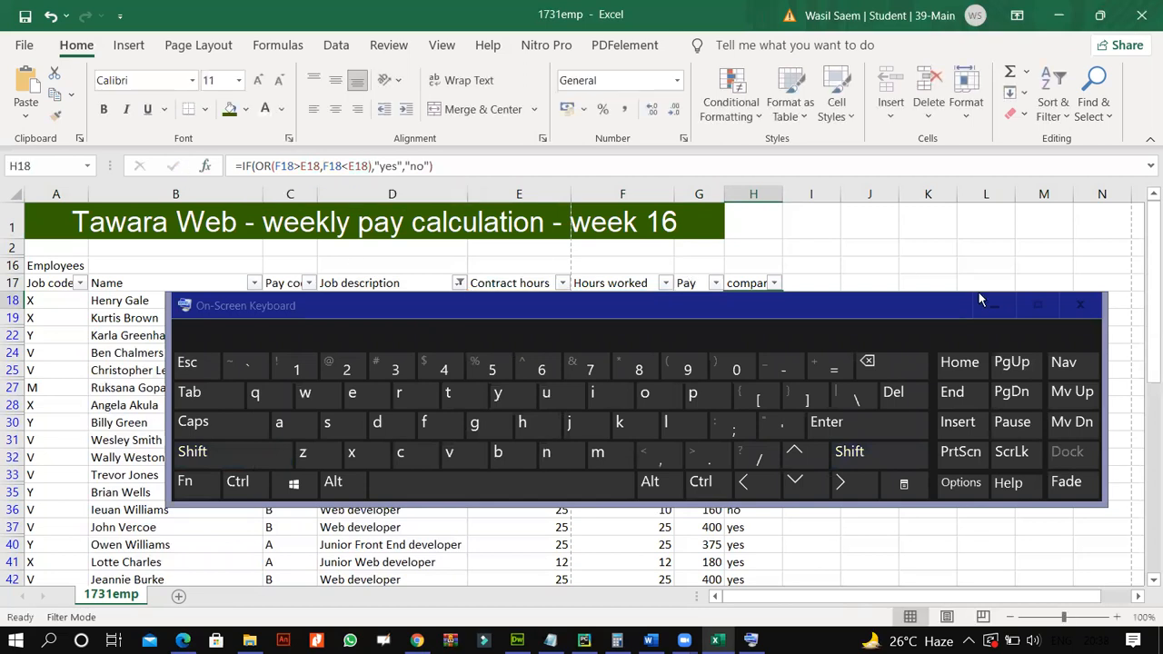
pyautogui.click(1006, 307)
# Copy the OR-based IF formula from H18 into H19.
pyautogui.click(758, 300)
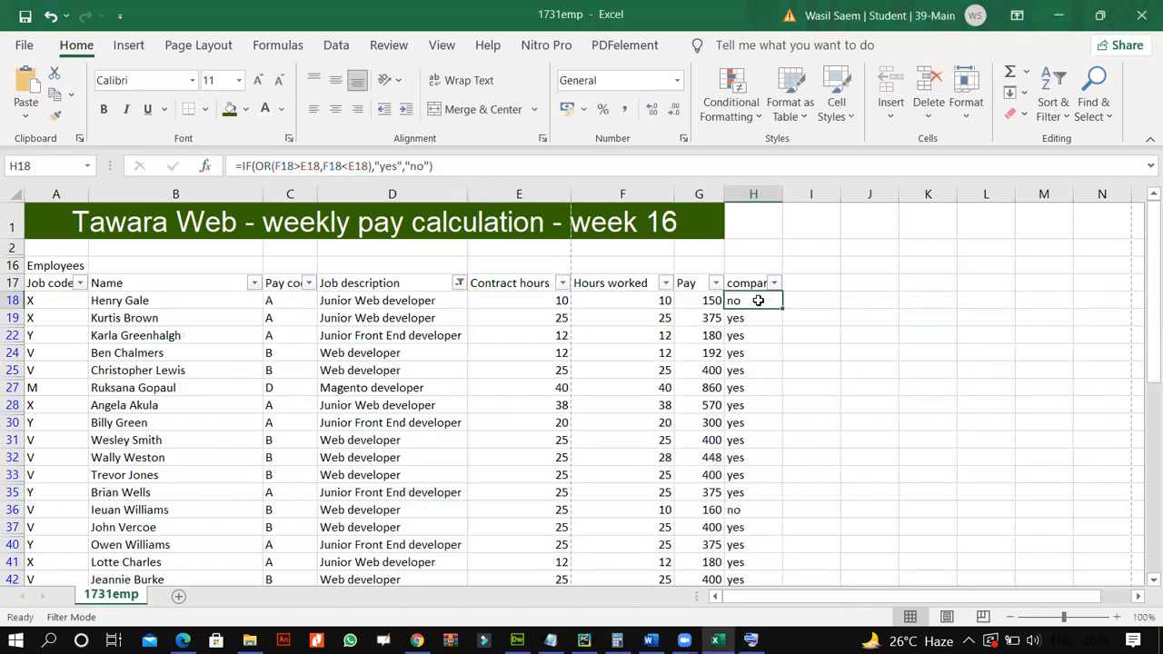
pyautogui.moveTo(781, 310); pyautogui.dragTo(781, 318)
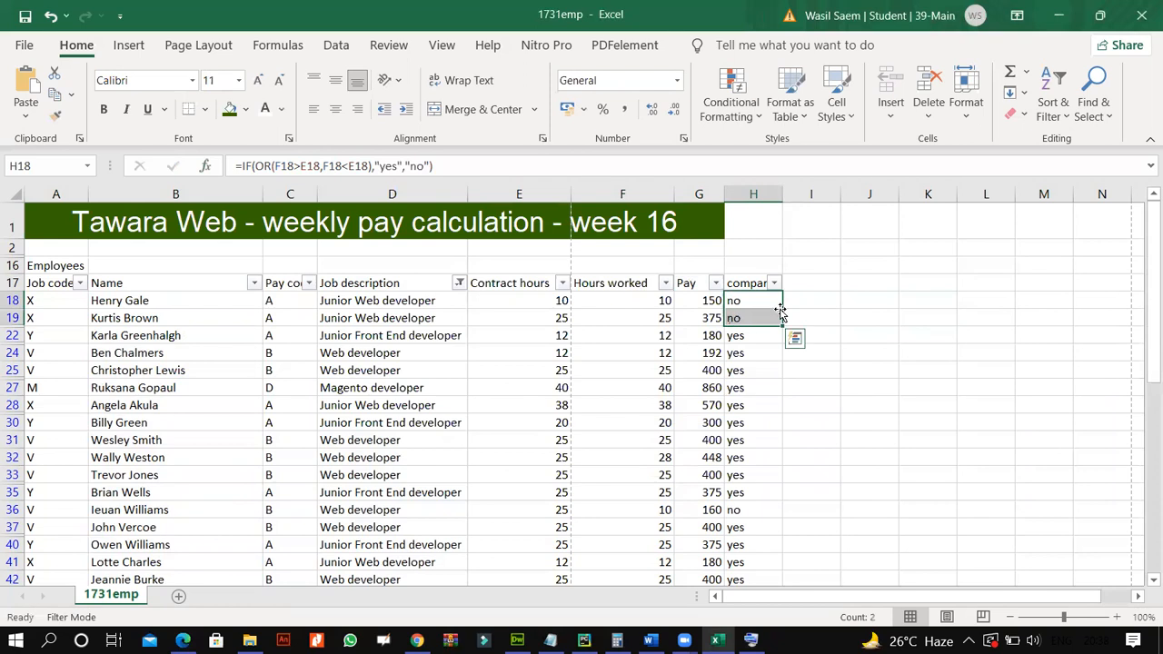
pyautogui.doubleClick(782, 327)
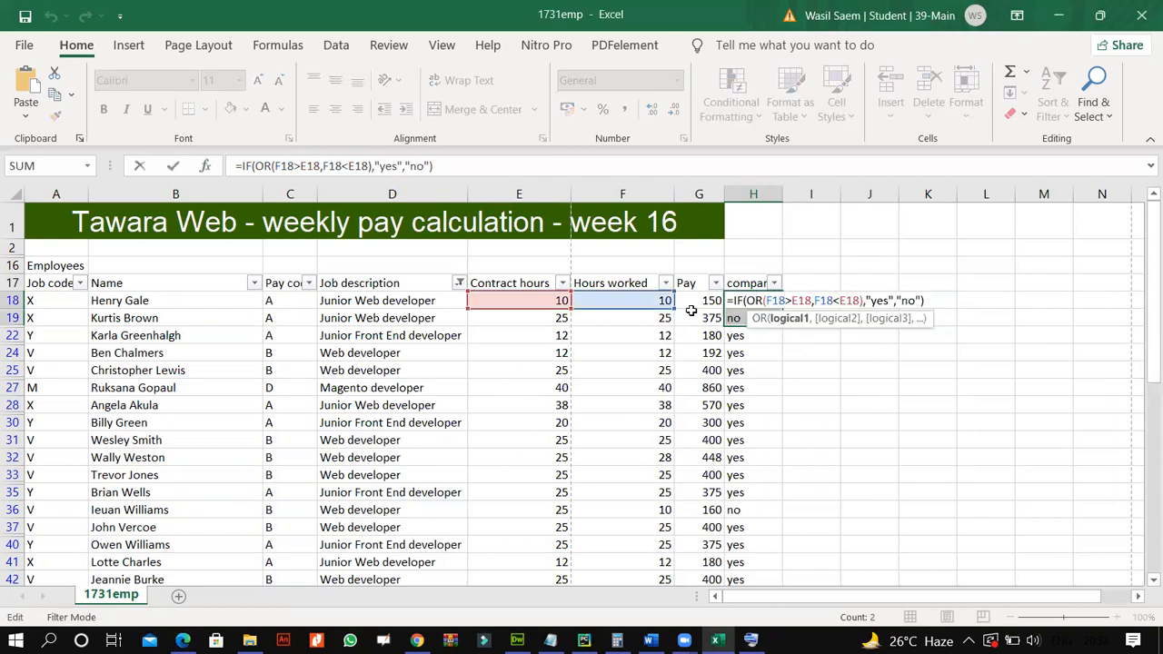
pyautogui.press('Return')
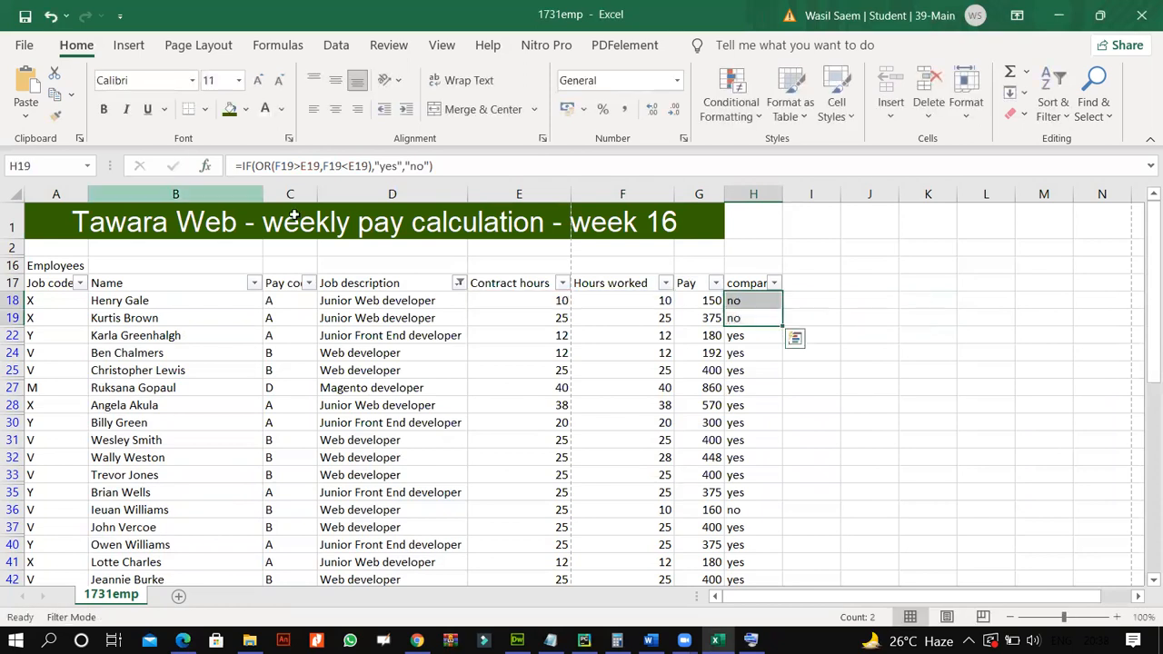
pyautogui.doubleClick(782, 324)
pyautogui.click(195, 169)
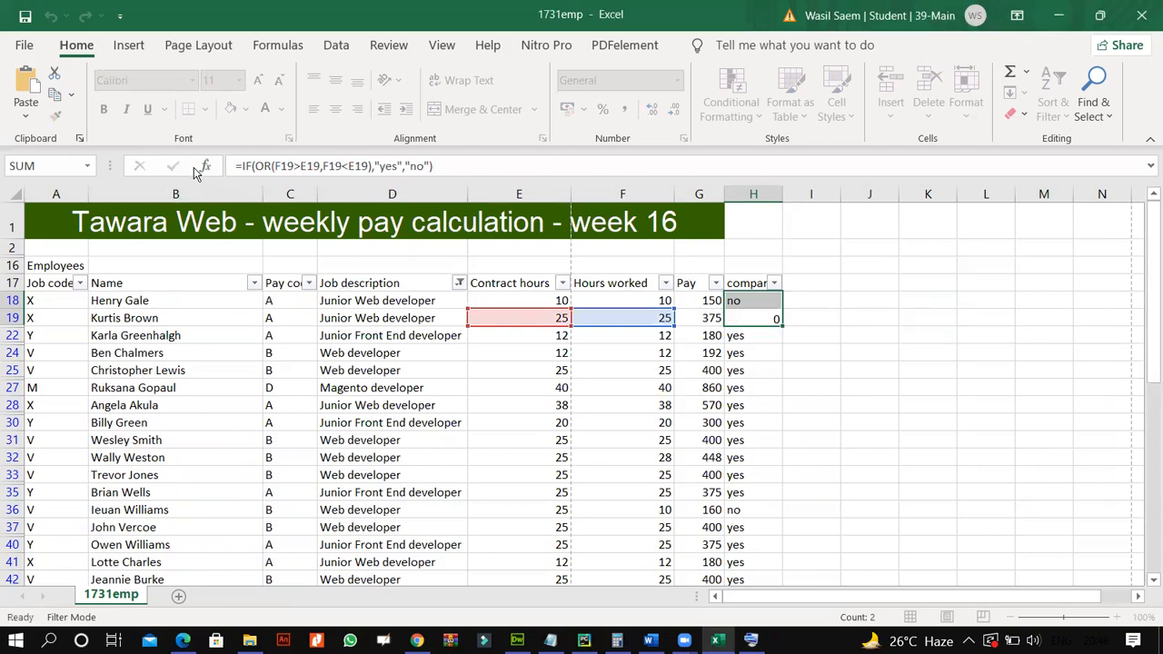
pyautogui.click(743, 374)
pyautogui.click(757, 321)
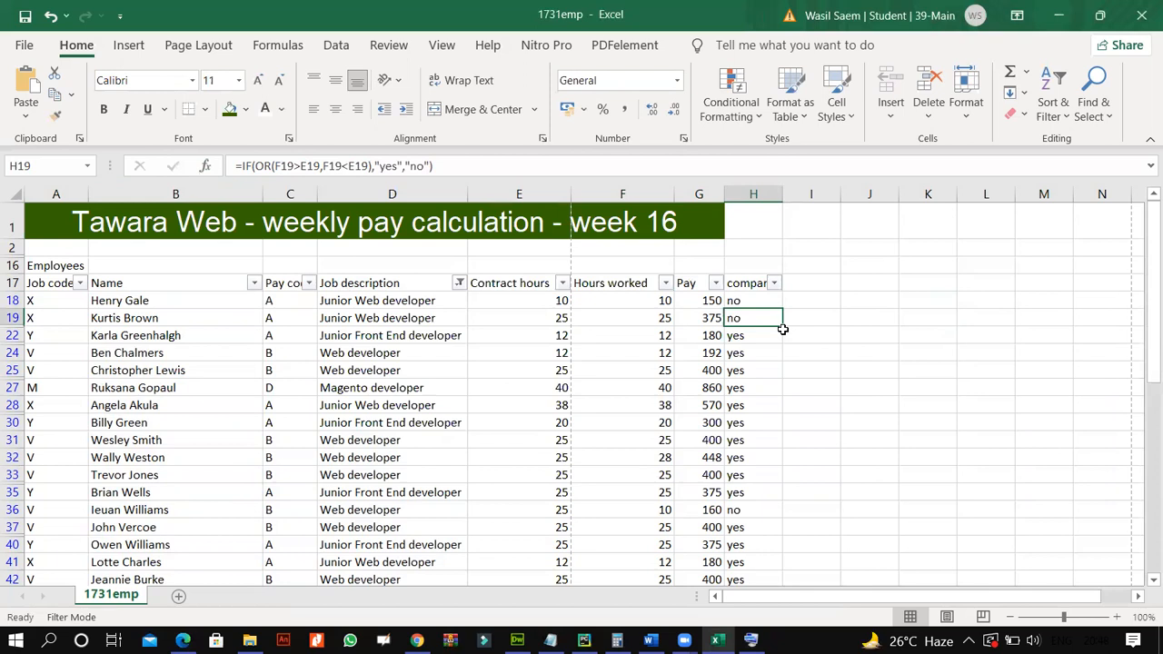
pyautogui.click(774, 304)
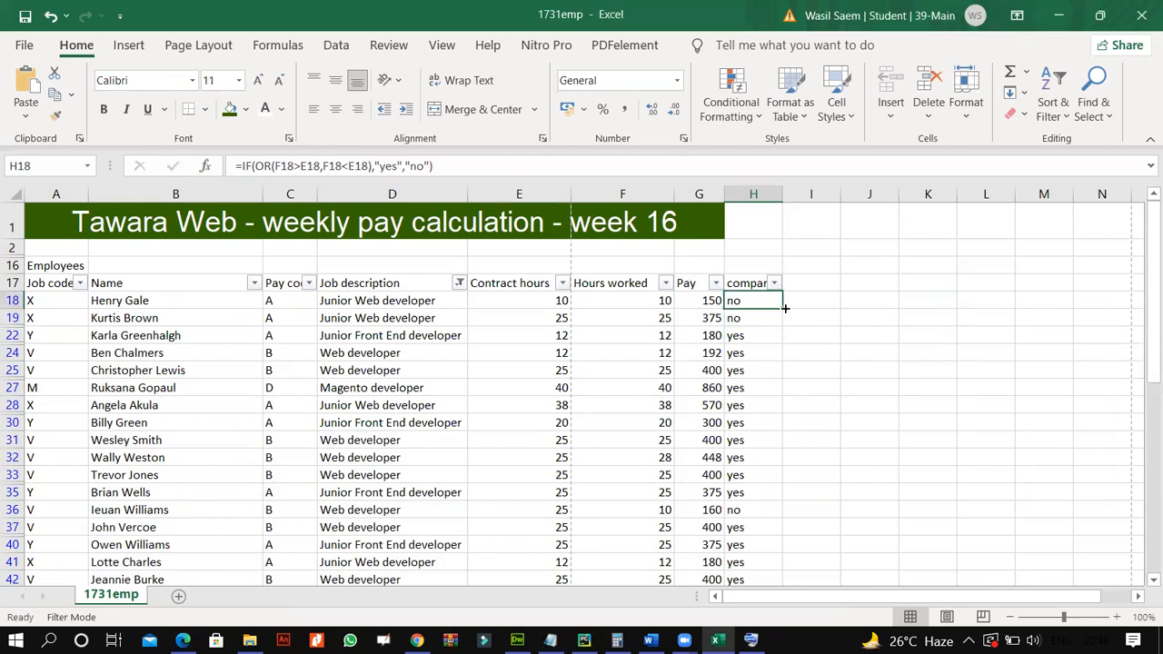
pyautogui.press('F2')
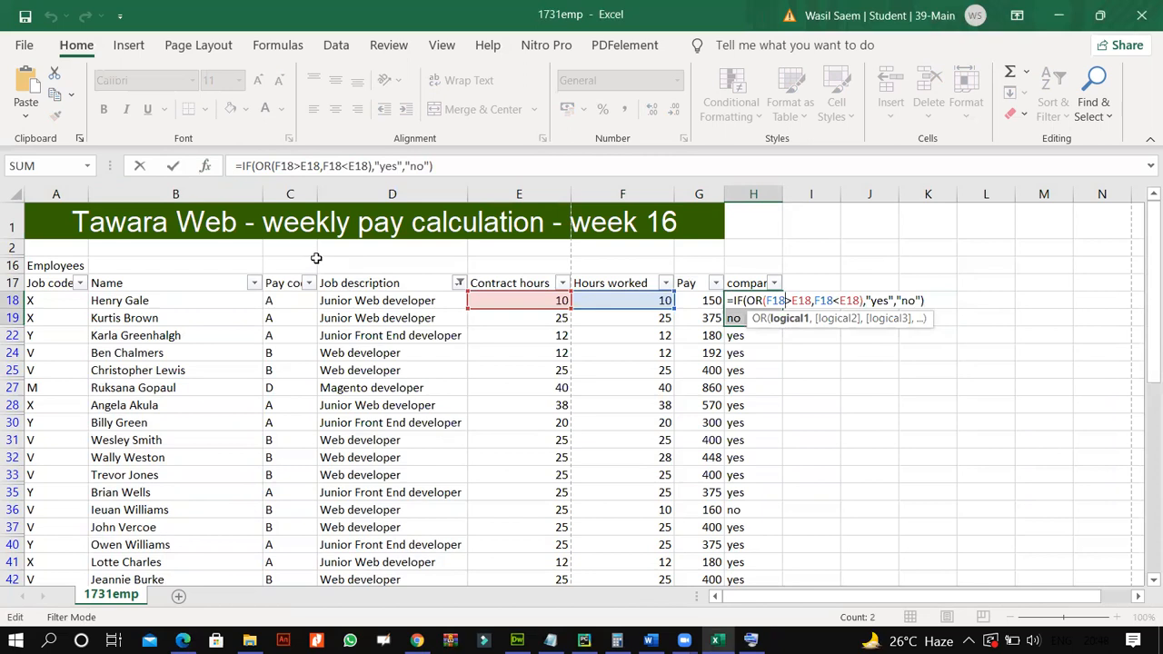
pyautogui.click(175, 166)
# Fill the updated IF/OR formula from H18:H19 down the compare column through H56.
pyautogui.moveTo(783, 326); pyautogui.dragTo(766, 447)
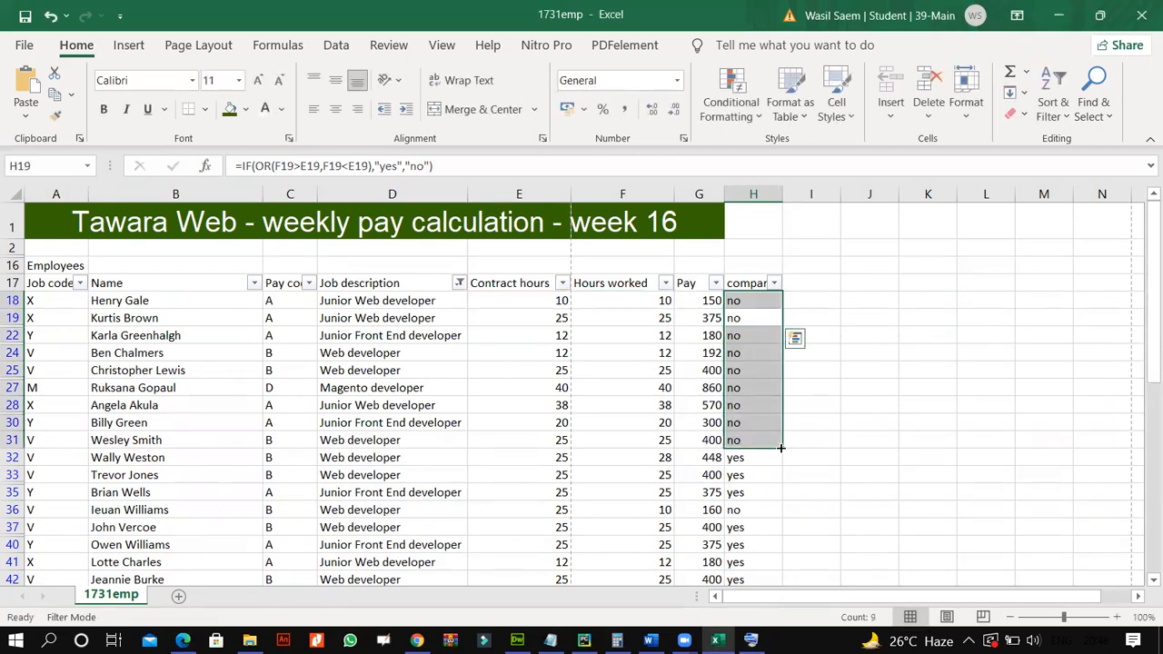
pyautogui.press('F2')
pyautogui.press('Escape')
pyautogui.press('F2')
pyautogui.press('Escape')
pyautogui.moveTo(785, 449); pyautogui.dragTo(782, 555)
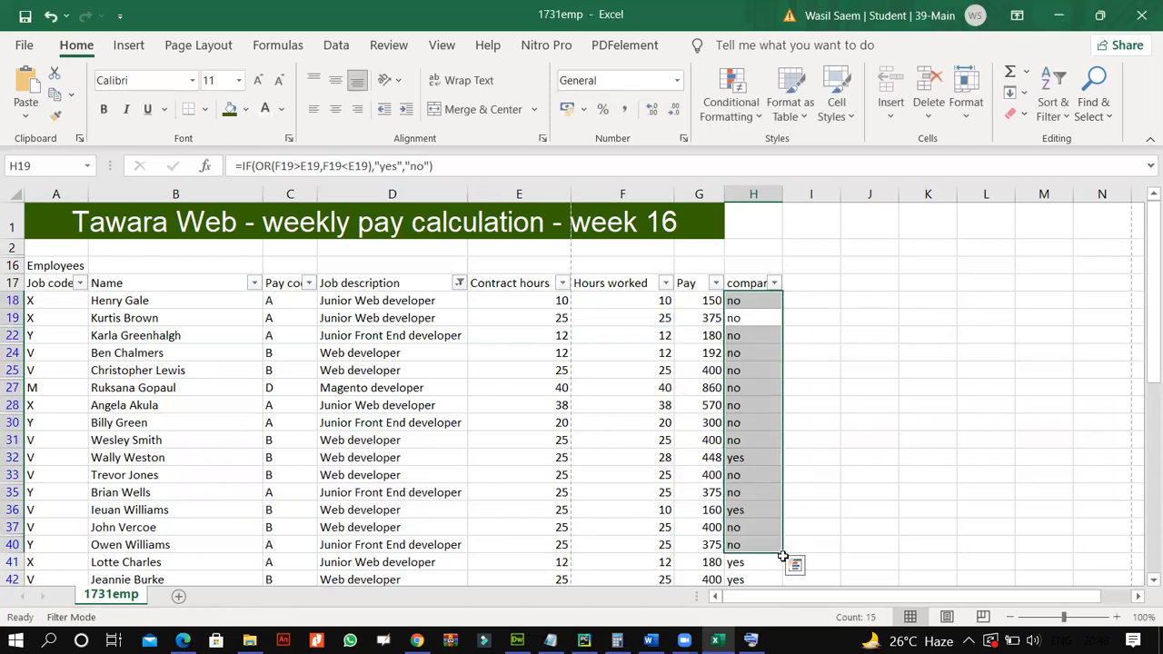
pyautogui.scroll(-3, 782, 555)
pyautogui.moveTo(783, 411); pyautogui.dragTo(768, 564)
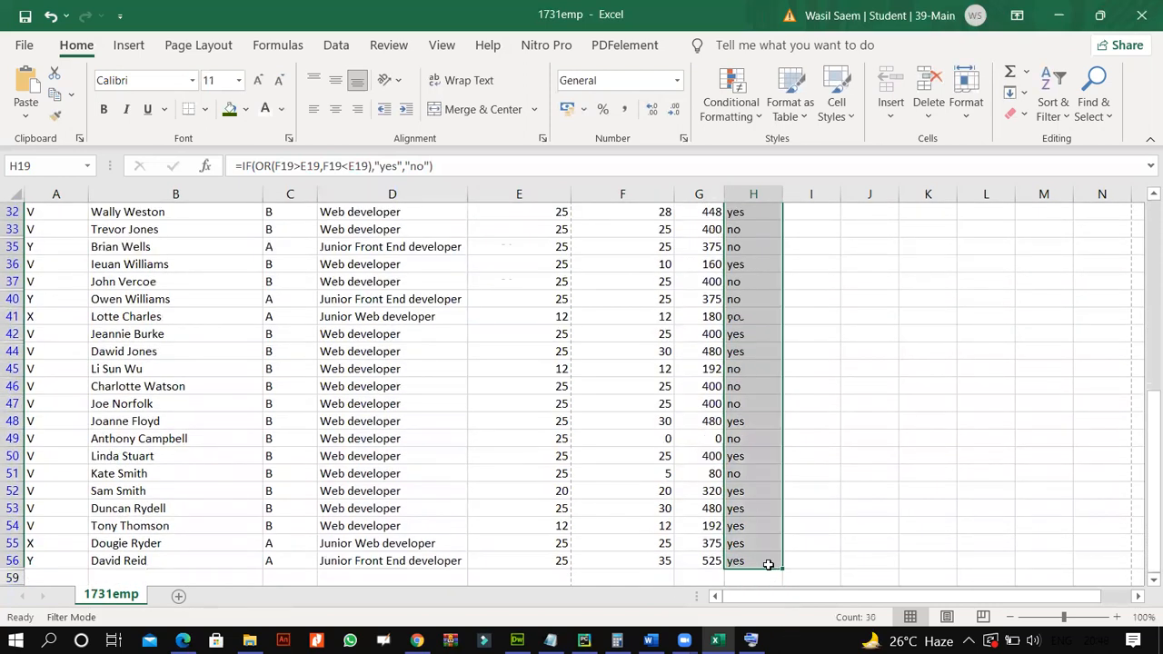
pyautogui.scroll(-4, 777, 540)
pyautogui.scroll(8, 745, 445)
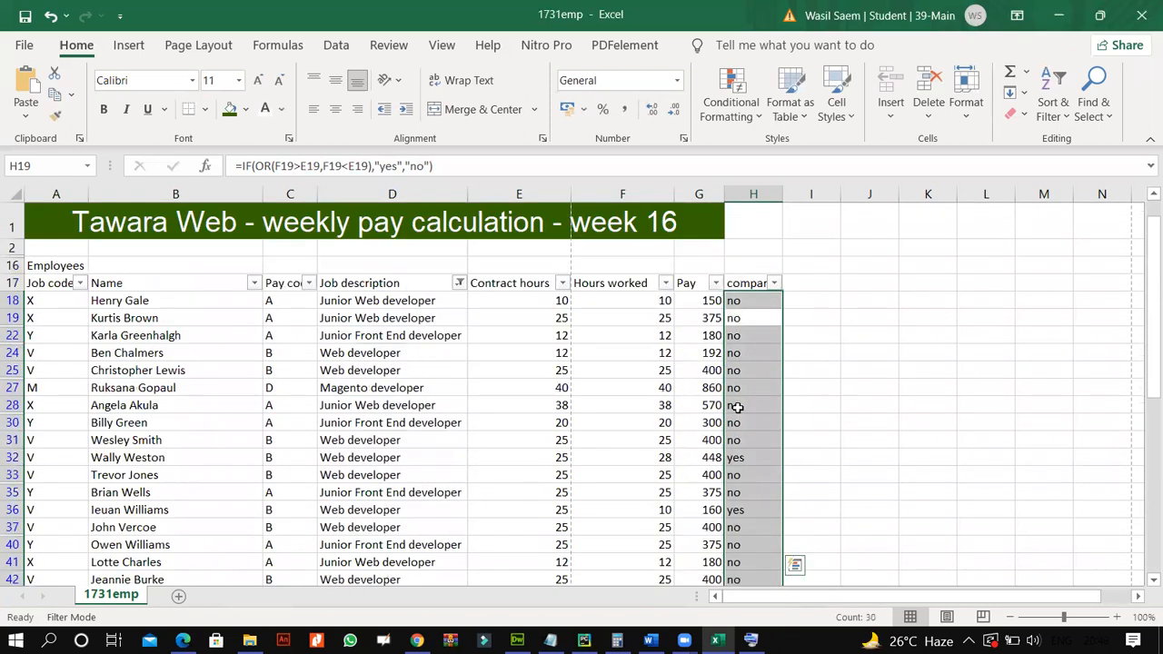
# Check which text filter condition is applied to the Job description column, leaving the filter as it is.
pyautogui.click(747, 283)
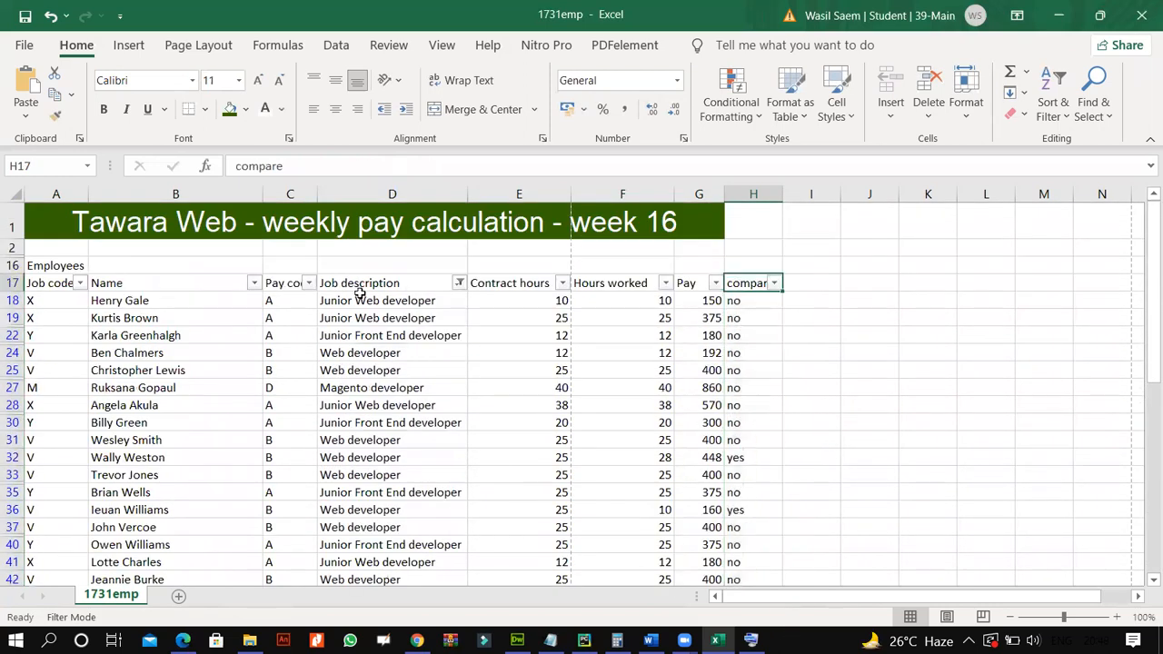
pyautogui.click(460, 284)
pyautogui.moveTo(411, 386)
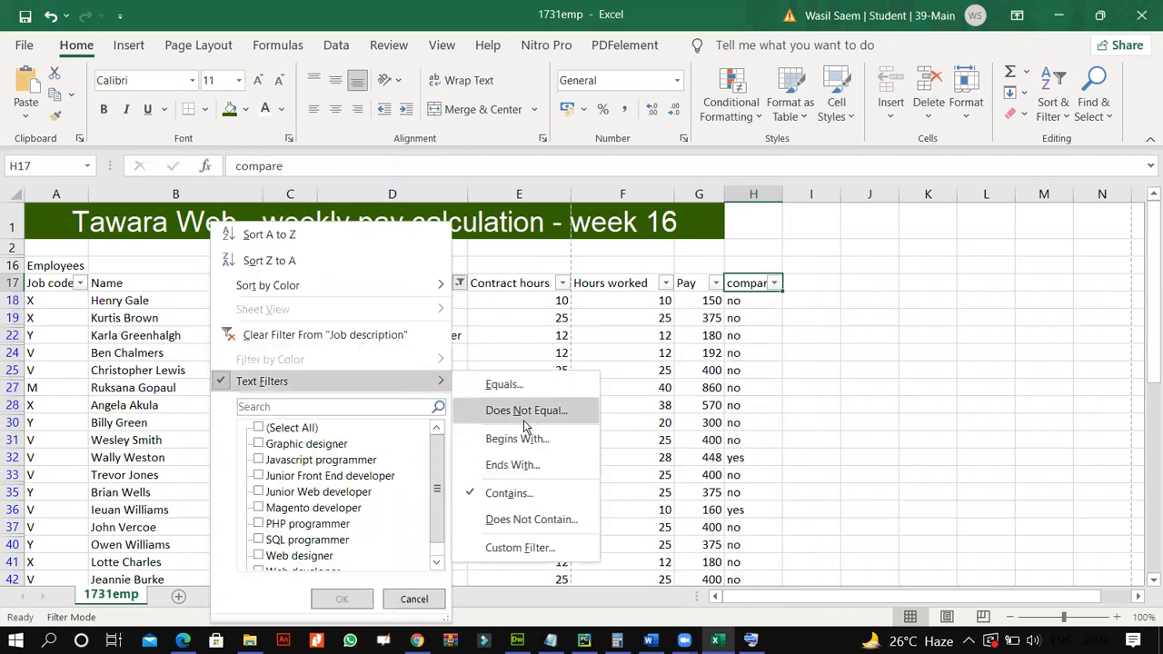
pyautogui.click(184, 397)
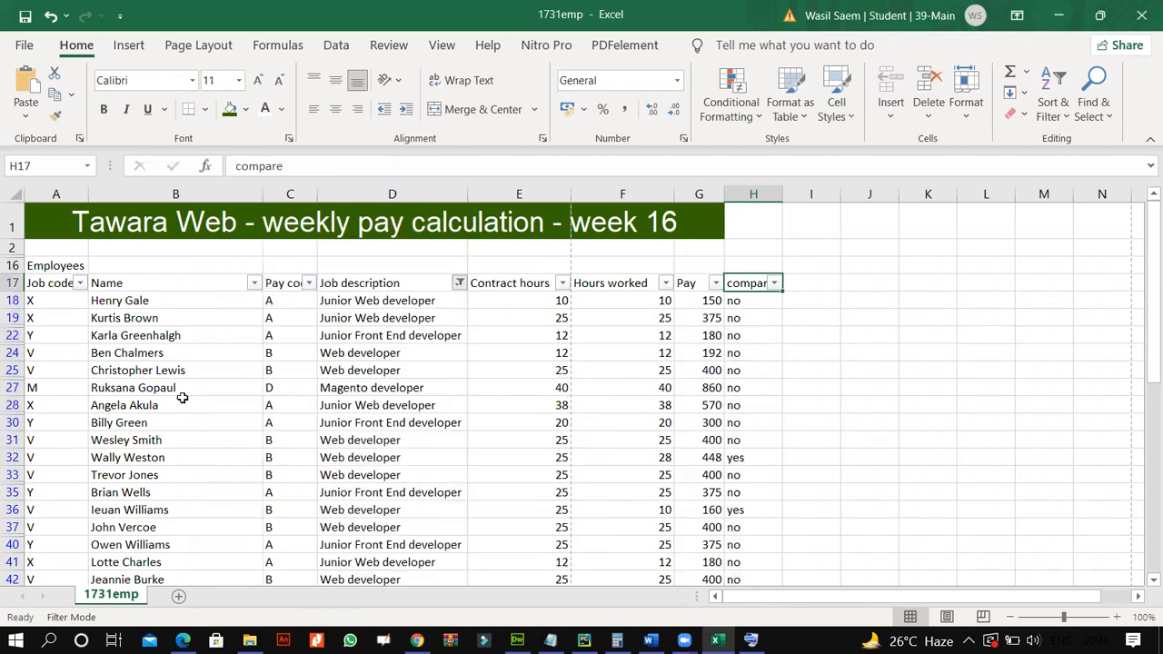
# Compare contract hours with hours worked for the listed developers down to row 36, checking them against the compare column.
pyautogui.click(362, 287)
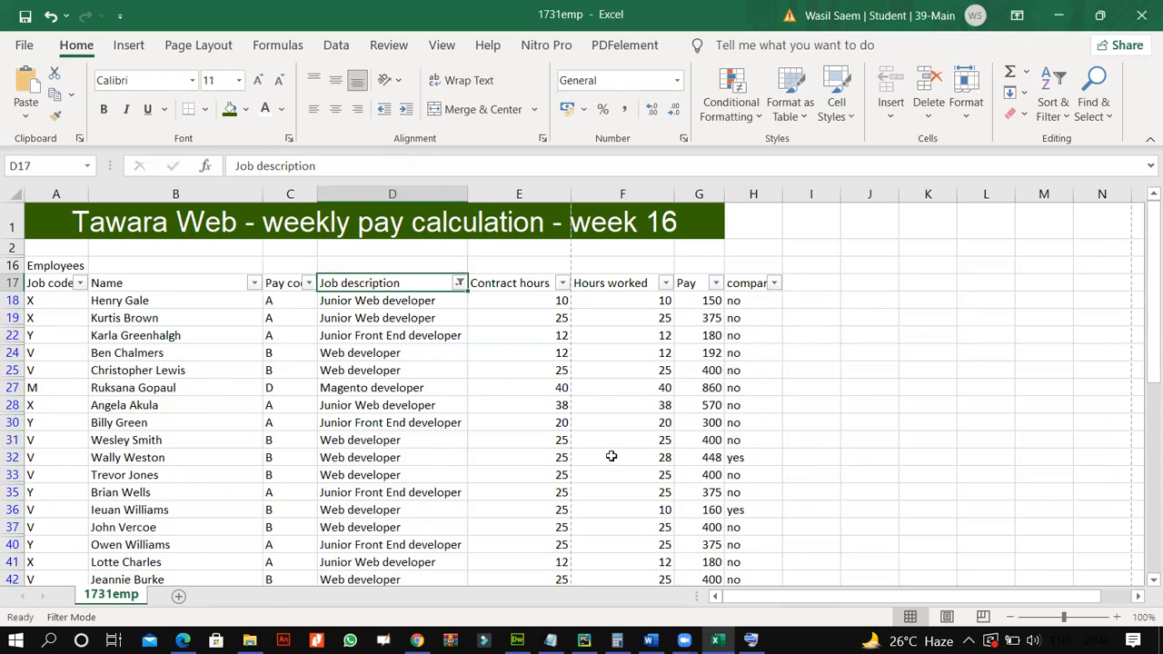
pyautogui.click(595, 298)
pyautogui.click(550, 300)
pyautogui.click(549, 316)
pyautogui.click(618, 334)
pyautogui.click(556, 353)
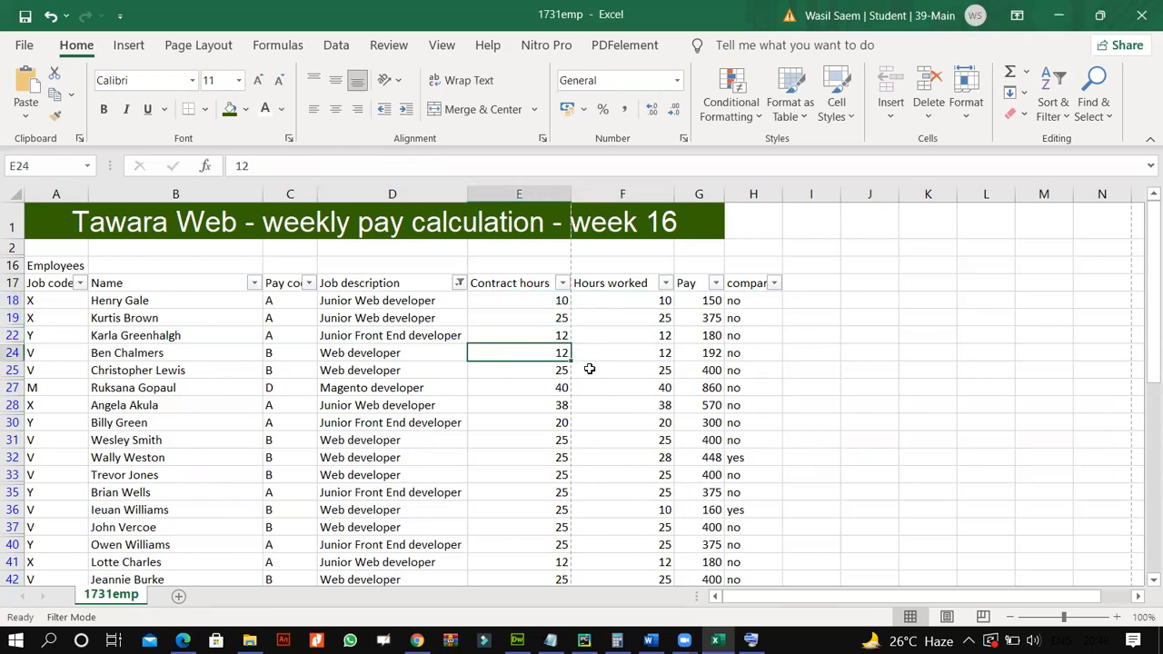
pyautogui.click(643, 372)
pyautogui.click(627, 388)
pyautogui.click(614, 407)
pyautogui.click(621, 442)
pyautogui.click(578, 457)
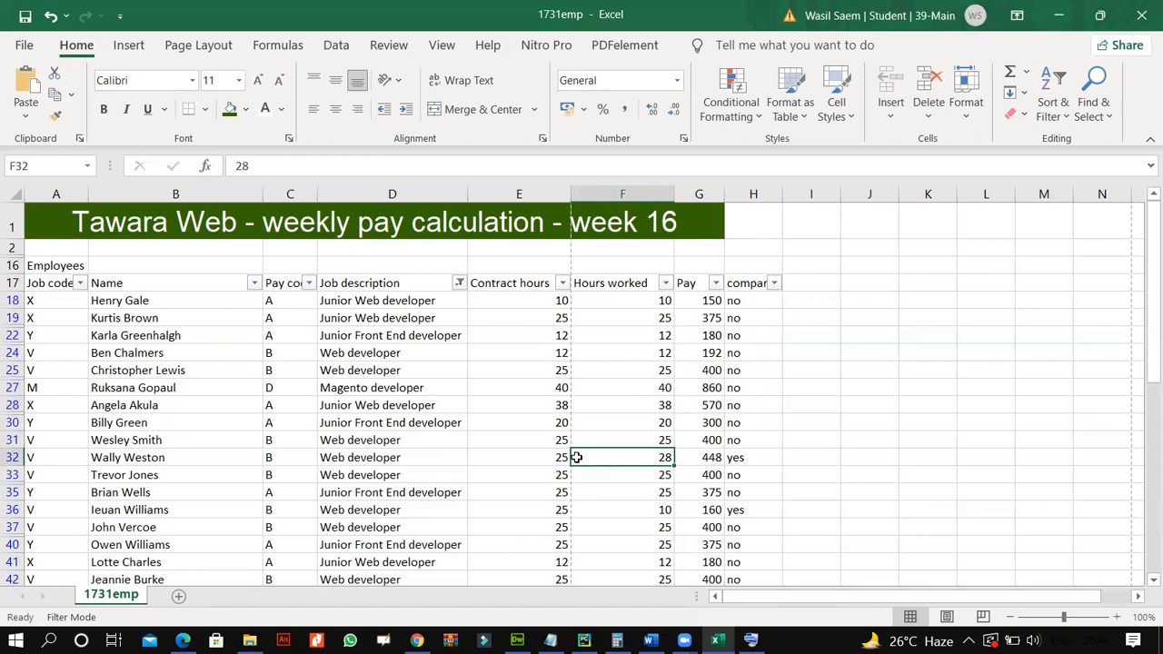
pyautogui.click(557, 457)
pyautogui.click(634, 509)
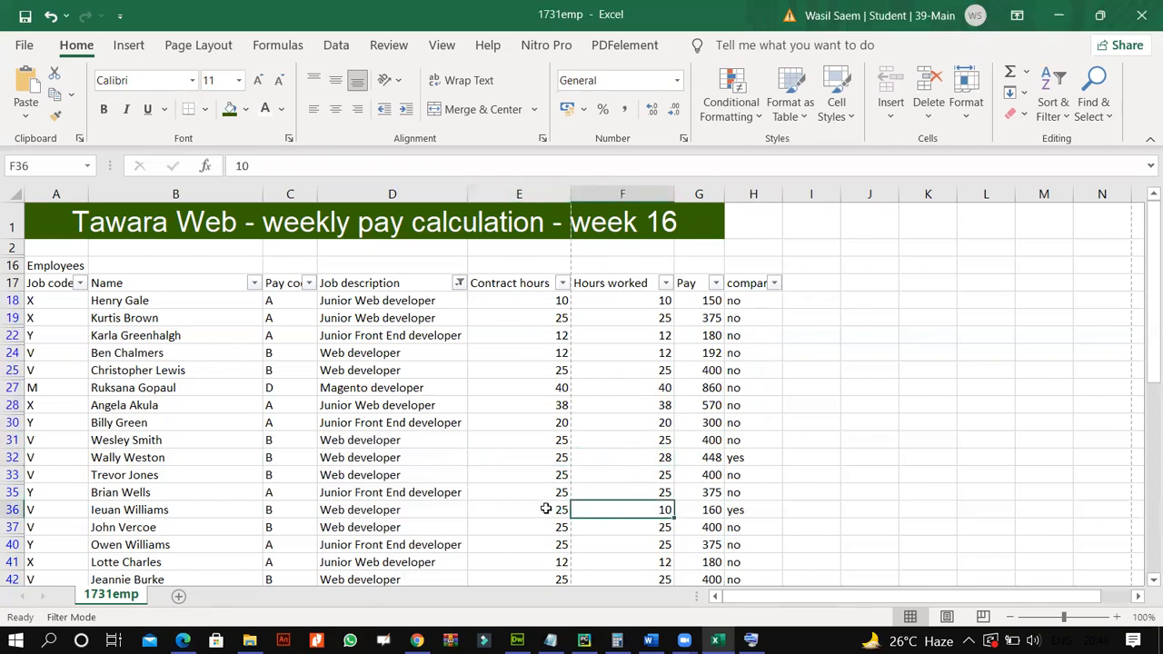
# Filter the compare column to show only the "yes" rows.
pyautogui.click(775, 286)
pyautogui.click(581, 443)
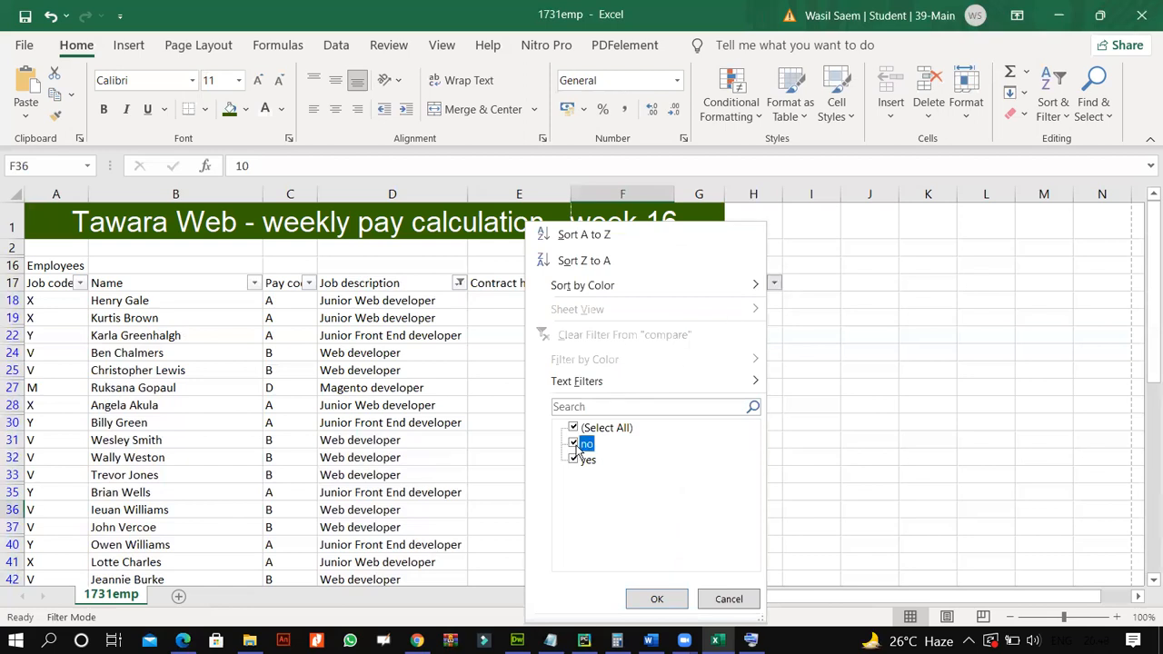
pyautogui.click(656, 599)
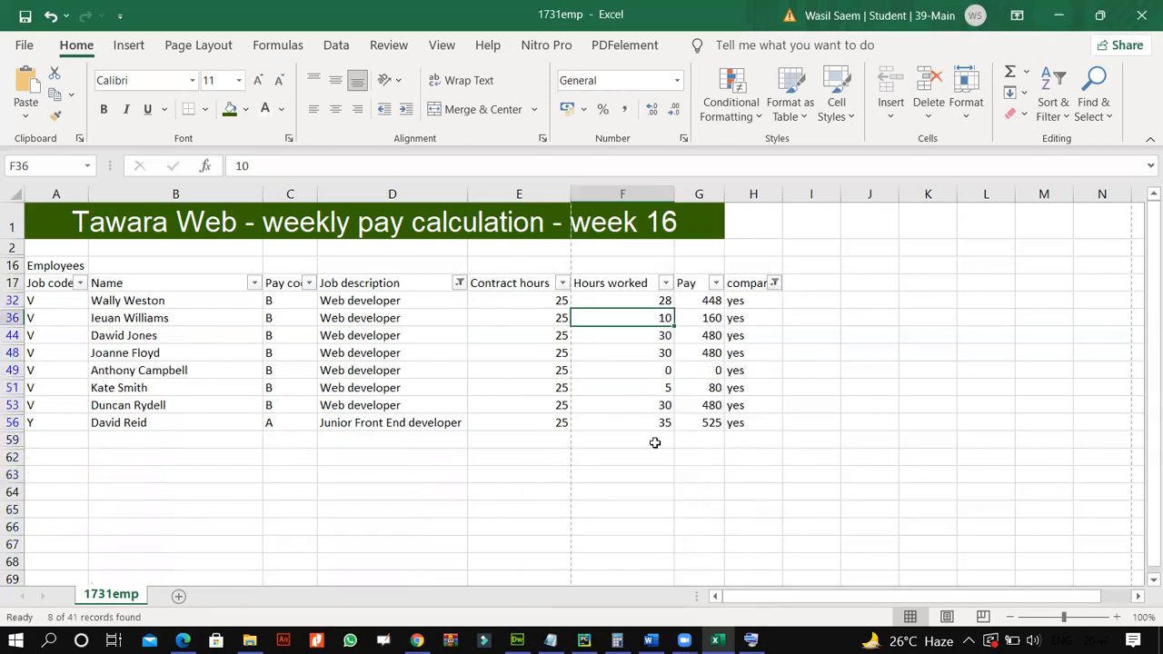
# Switch to the 0417_s17_qp_31 PDF in Edge and read question 22's sorting and printing instructions and the Printout 3 and 4 requirements.
pyautogui.click(183, 640)
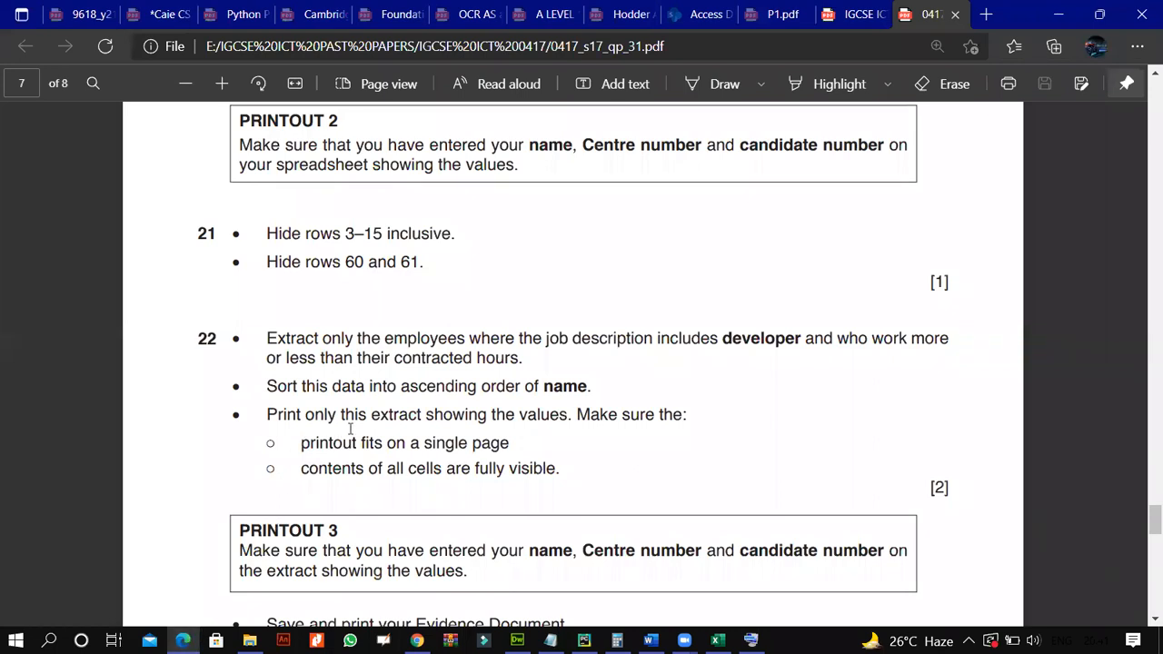
pyautogui.scroll(-5, 346, 428)
pyautogui.scroll(-2, 348, 428)
pyautogui.scroll(4, 661, 517)
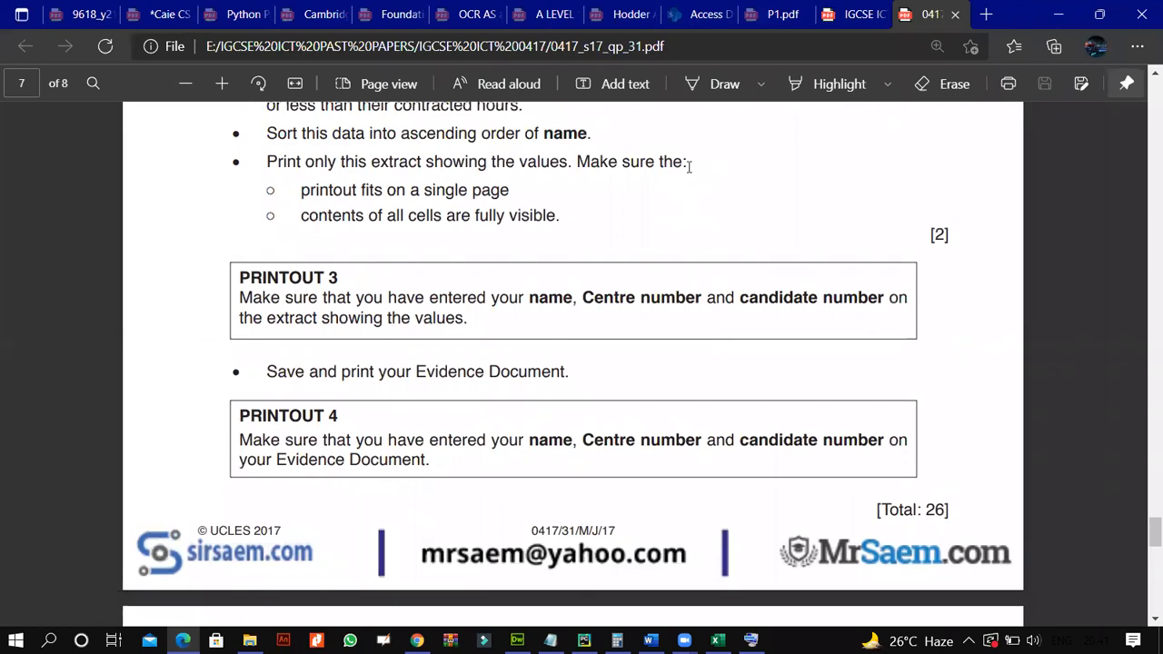